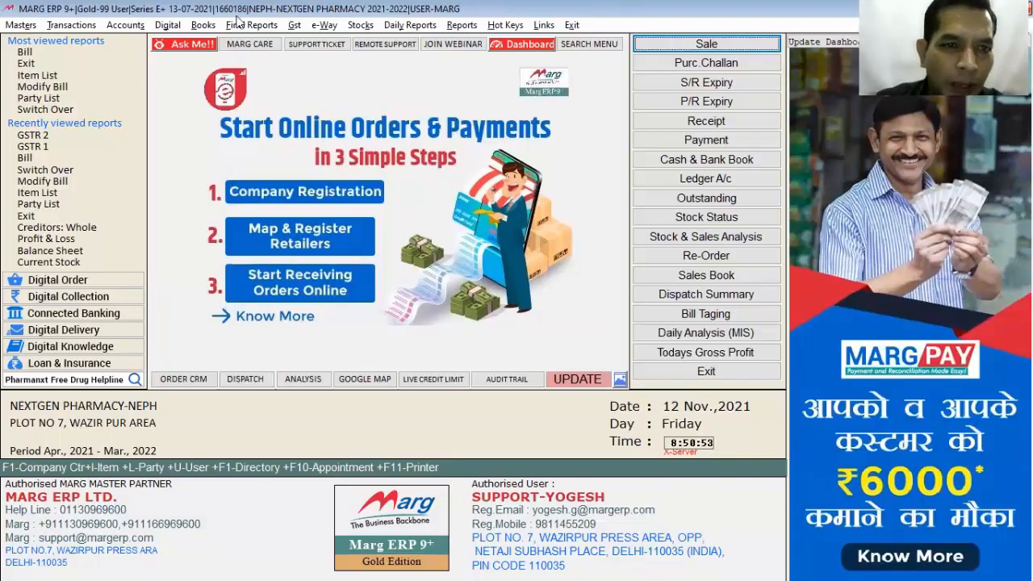
# Start a new sale bill for the party DD and bring up the item list
pyautogui.click(82, 29)
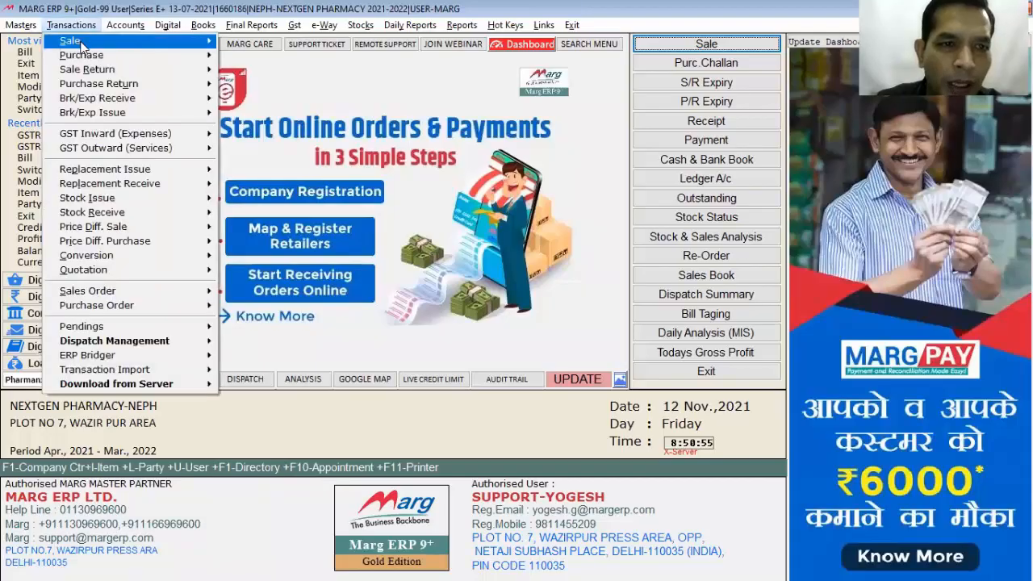
pyautogui.moveTo(81, 46)
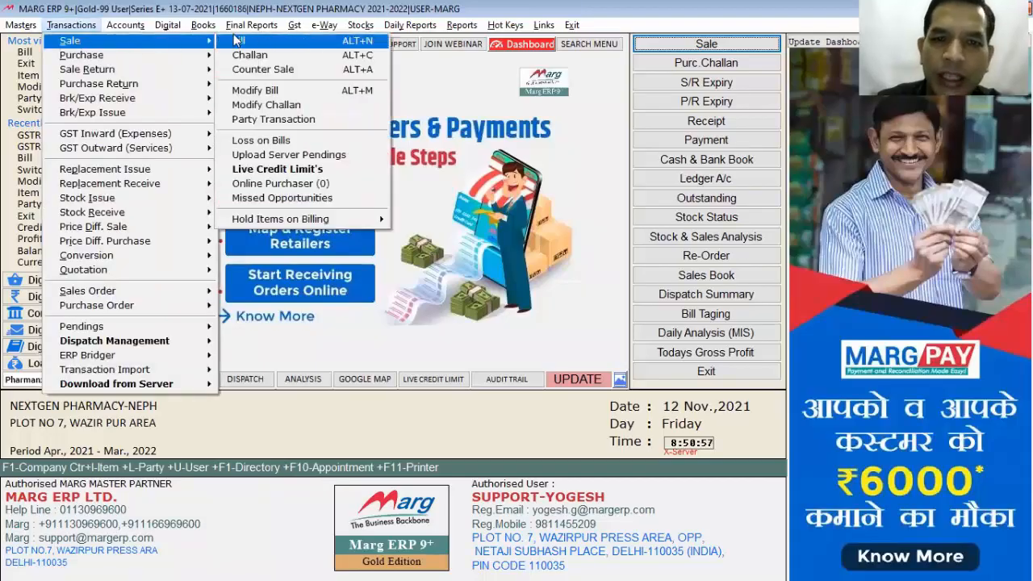
pyautogui.click(233, 37)
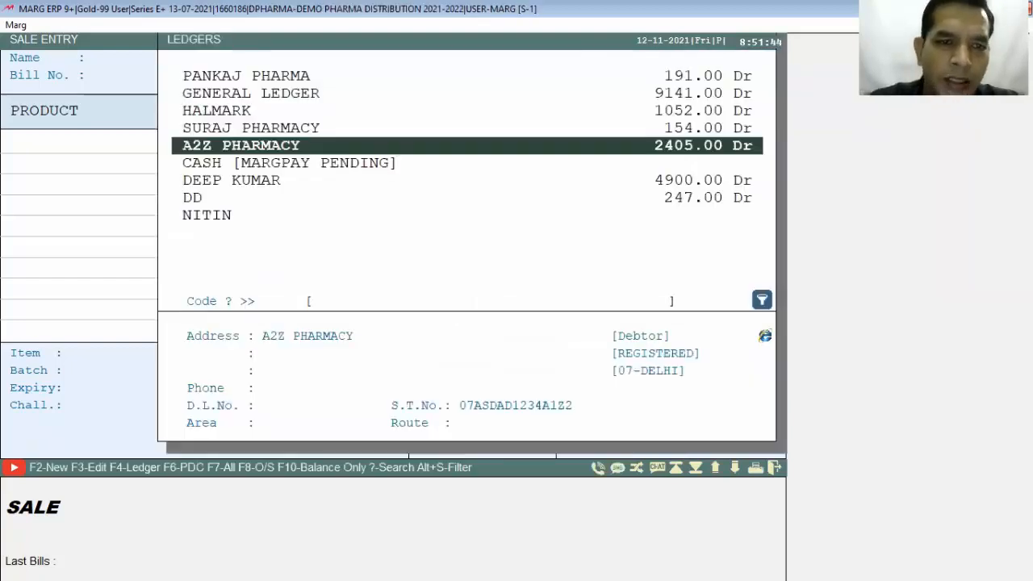
pyautogui.press('Down')
pyautogui.press('Down')
pyautogui.press('Down')
pyautogui.press('Return')
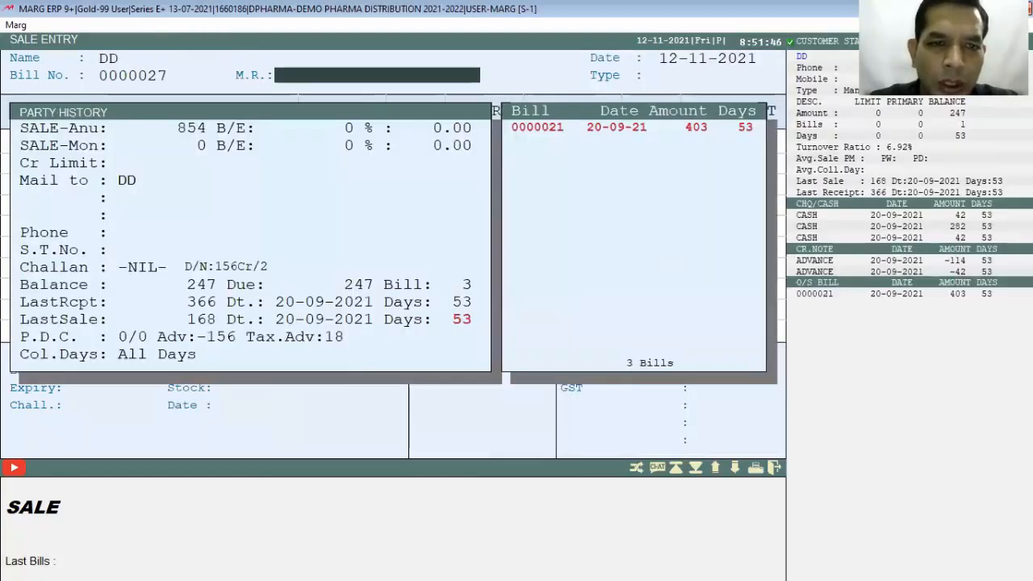
pyautogui.press('Return')
pyautogui.press('Return')
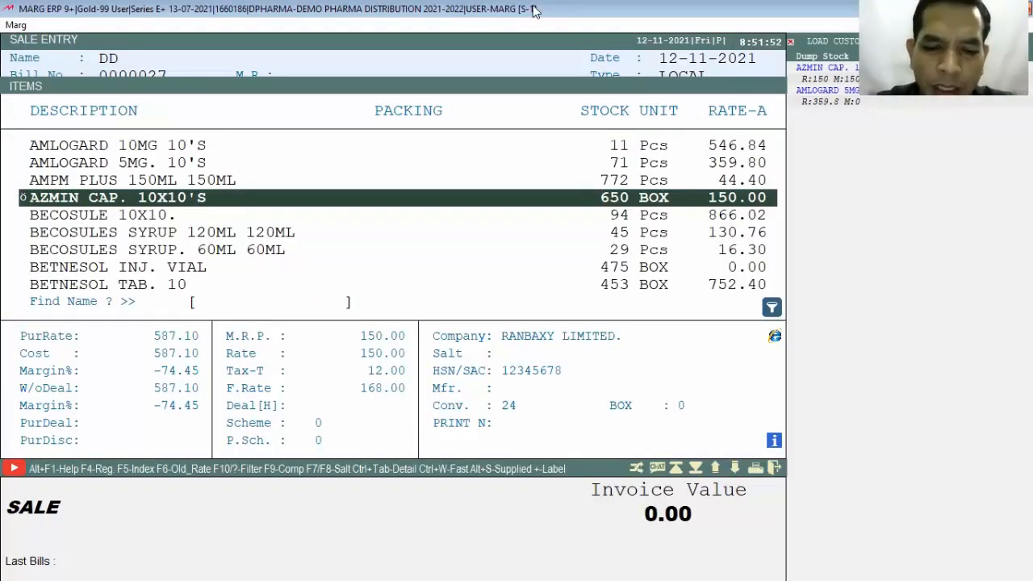
# Create a new salt named PARACETAMOL in the salt list
pyautogui.press('F8')
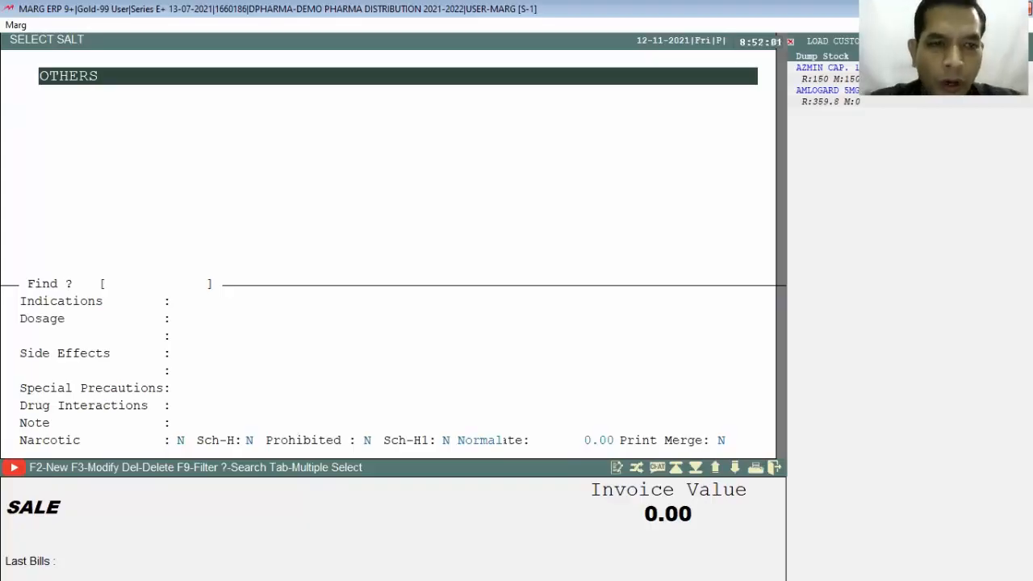
pyautogui.press('F2')
pyautogui.write('PARACET')
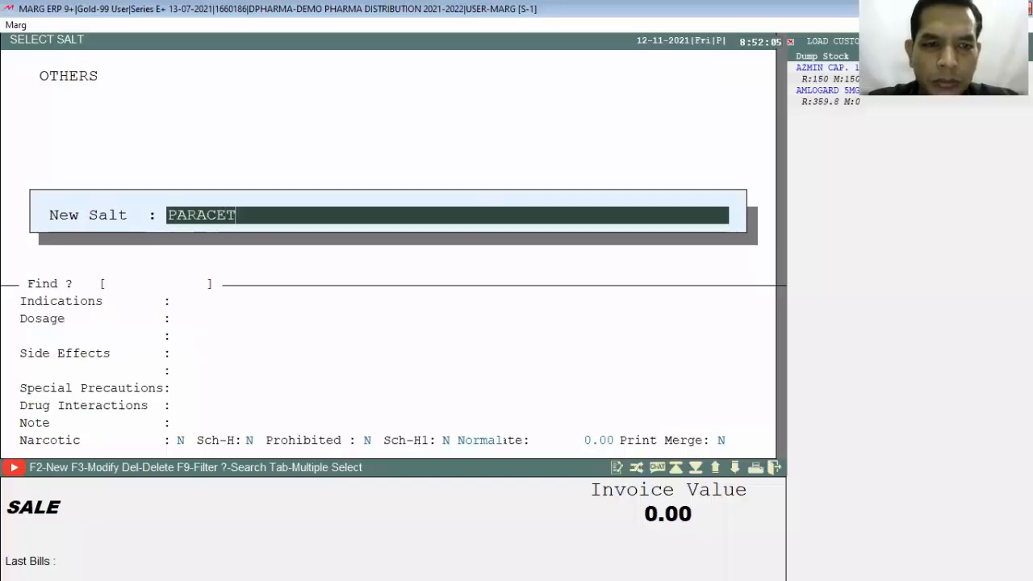
pyautogui.write('AMOL')
pyautogui.press('Return')
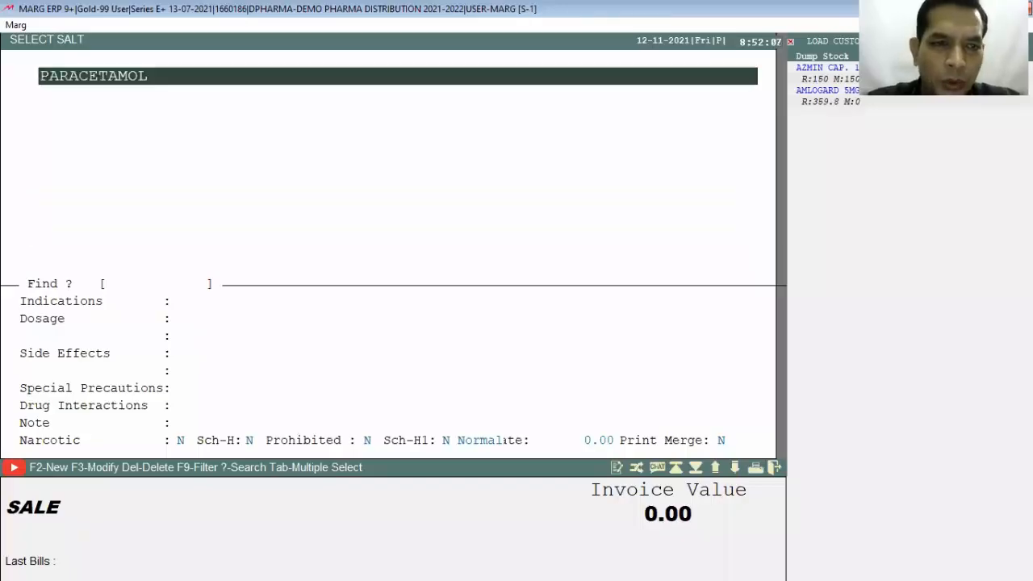
pyautogui.press('Escape')
# Assign the salt PARACETAMOL to the product AMLOGARD 5MG. 10'S, save it and leave the sale entry
pyautogui.press('Up')
pyautogui.press('Up')
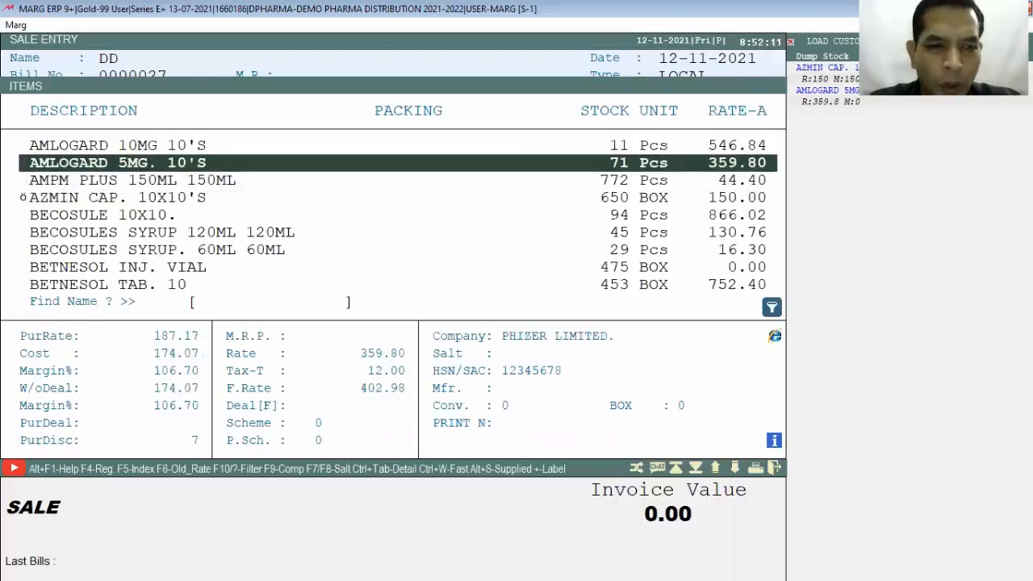
pyautogui.hotkey('ctrl', 'Return')
pyautogui.press('Return')
pyautogui.press('Return')
pyautogui.press('Return')
pyautogui.press('Return')
pyautogui.press('Return')
pyautogui.press('Return')
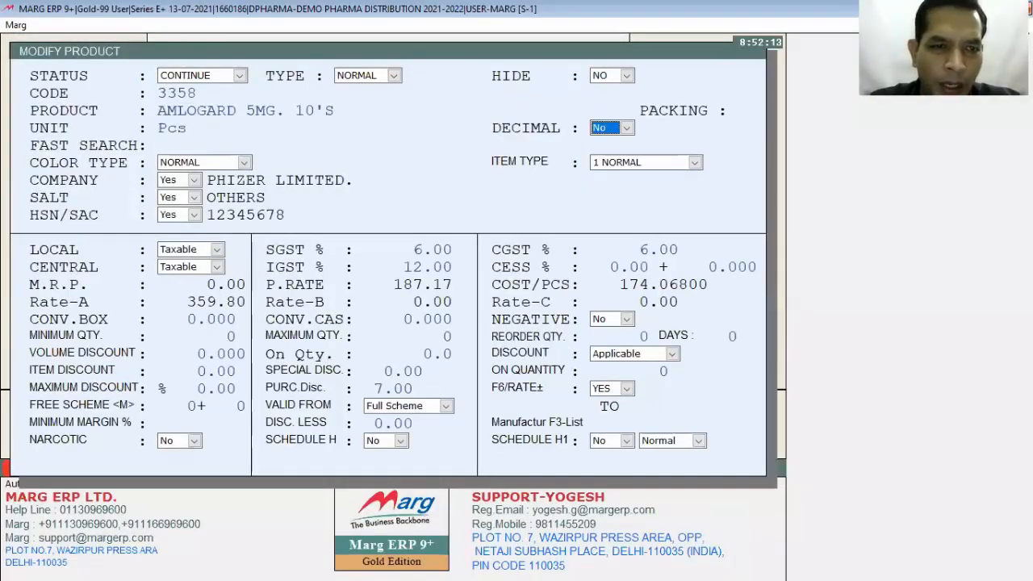
pyautogui.press('Escape')
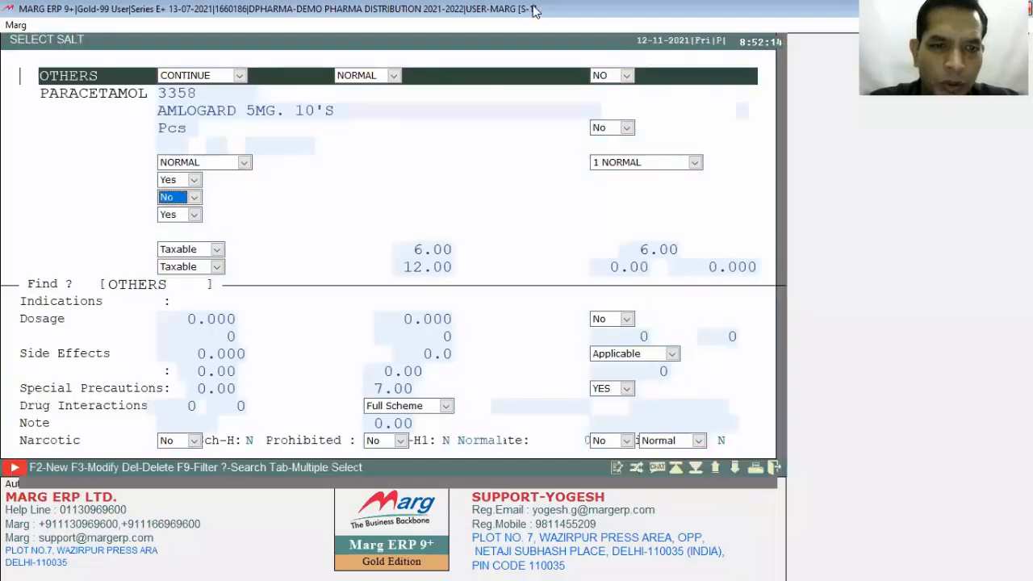
pyautogui.press('Return')
pyautogui.press('Return')
pyautogui.press('Return')
pyautogui.press('Escape')
pyautogui.press('Escape')
pyautogui.press('Escape')
pyautogui.press('Escape')
pyautogui.press('Escape')
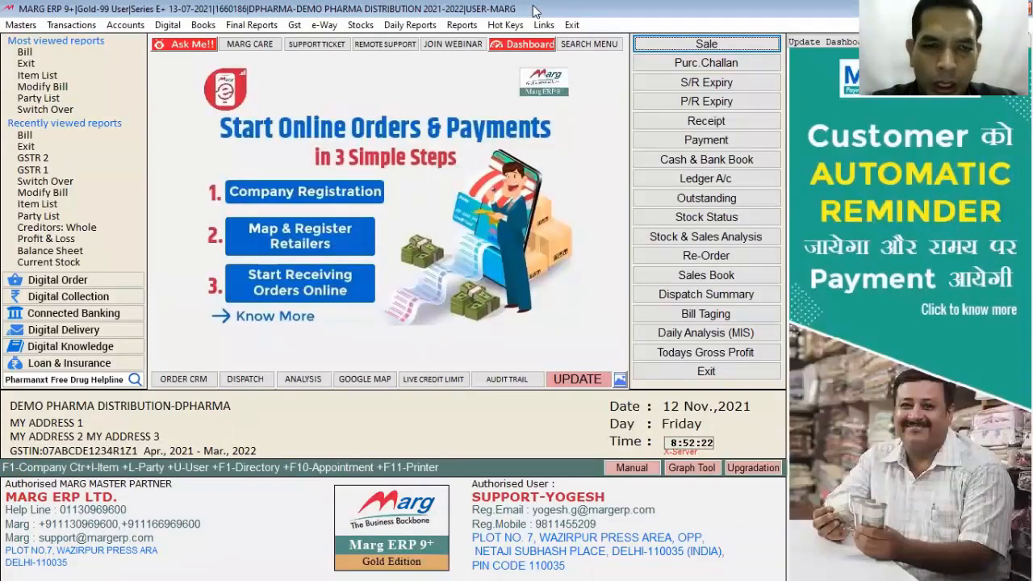
# Reopen the sale bill for DD and filter its item list by the salt PARACETAMOL
pyautogui.press('Escape')
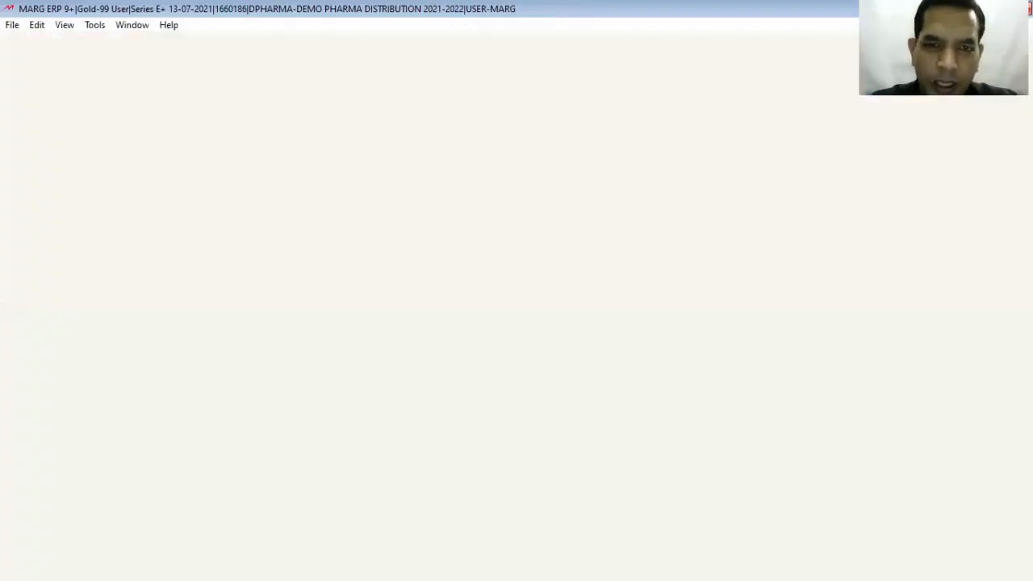
pyautogui.press('Escape')
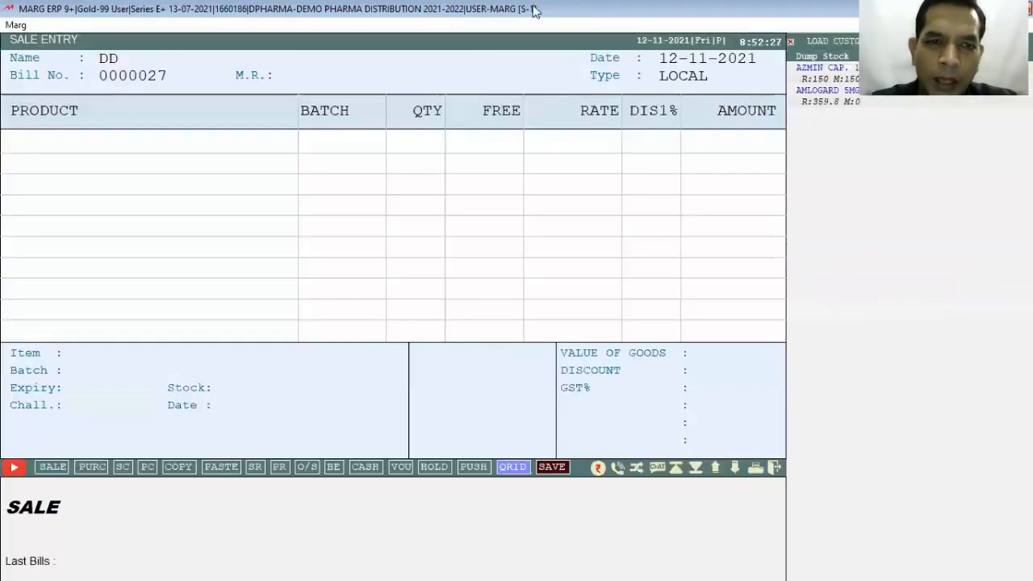
pyautogui.press('Return')
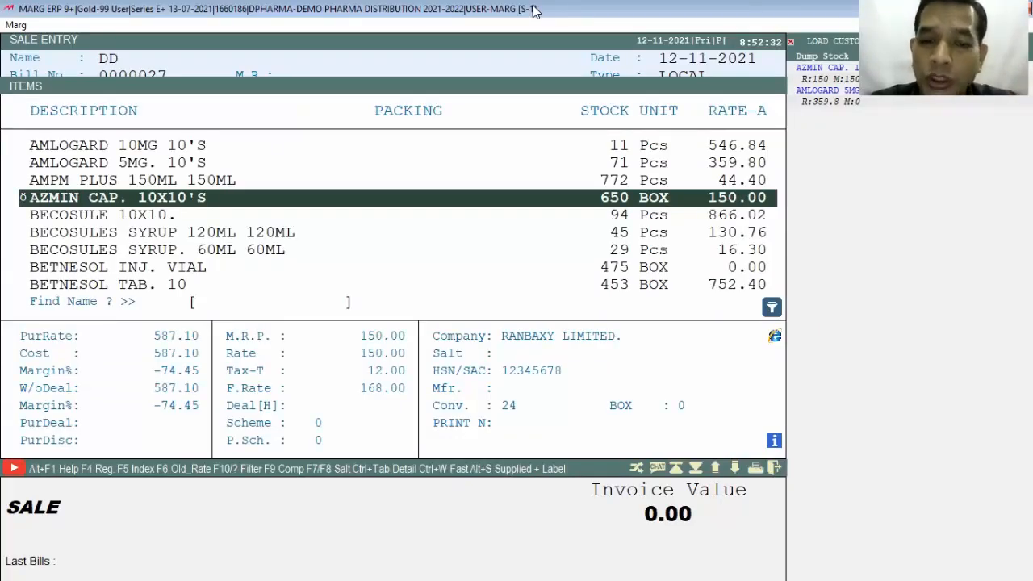
pyautogui.press('F8')
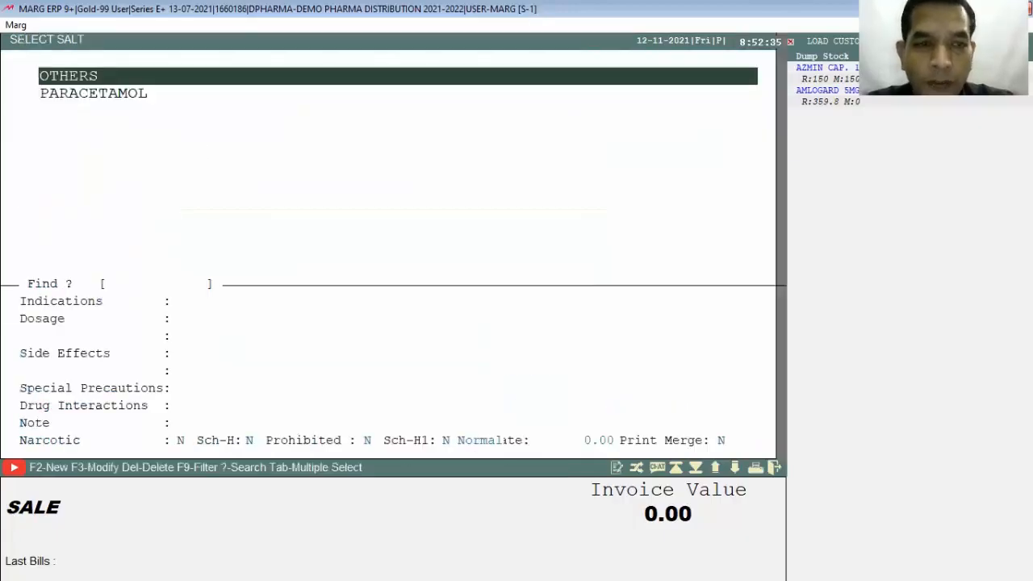
pyautogui.press('Down')
pyautogui.press('Return')
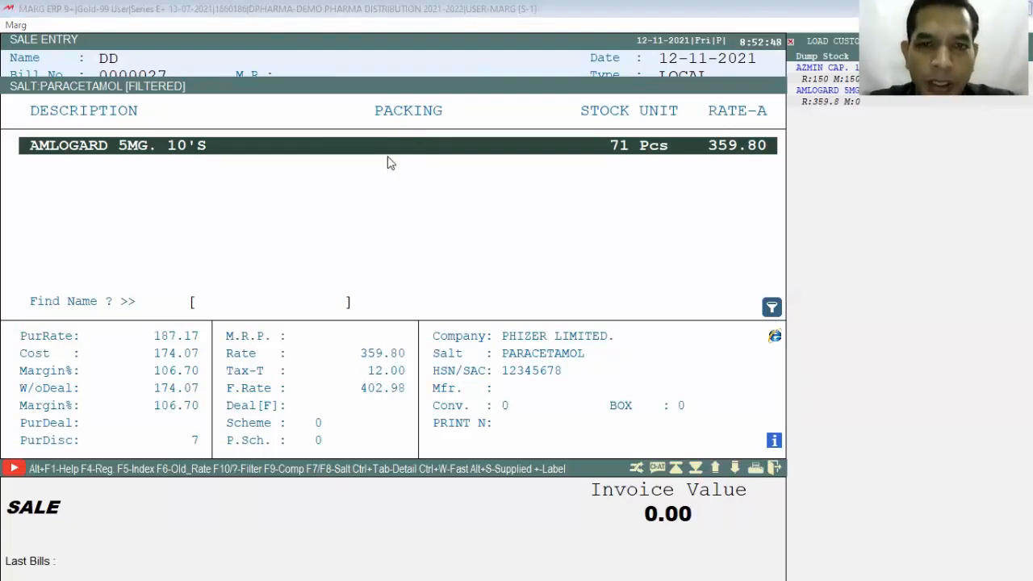
# Leave the salt-filtered list, reopen DD's bill and list only the items of the company GLEXO ABBOT
pyautogui.press('Escape')
pyautogui.press('Escape')
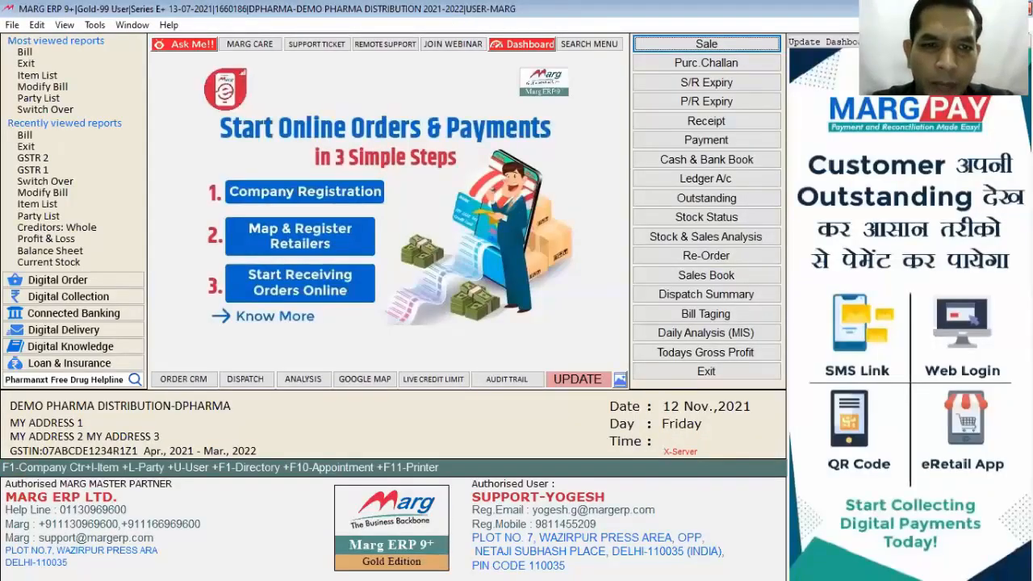
pyautogui.press('Return')
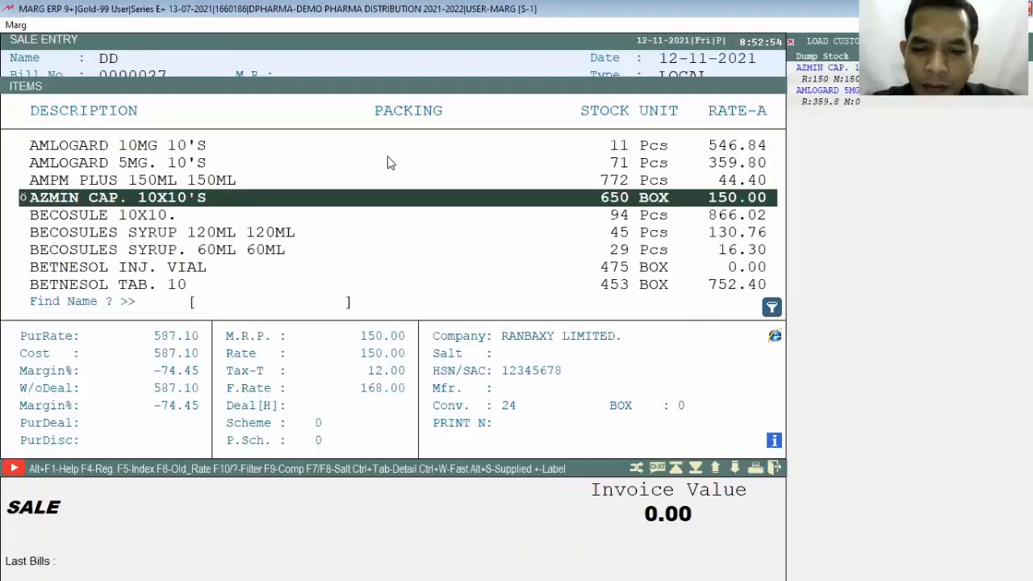
pyautogui.press('F10')
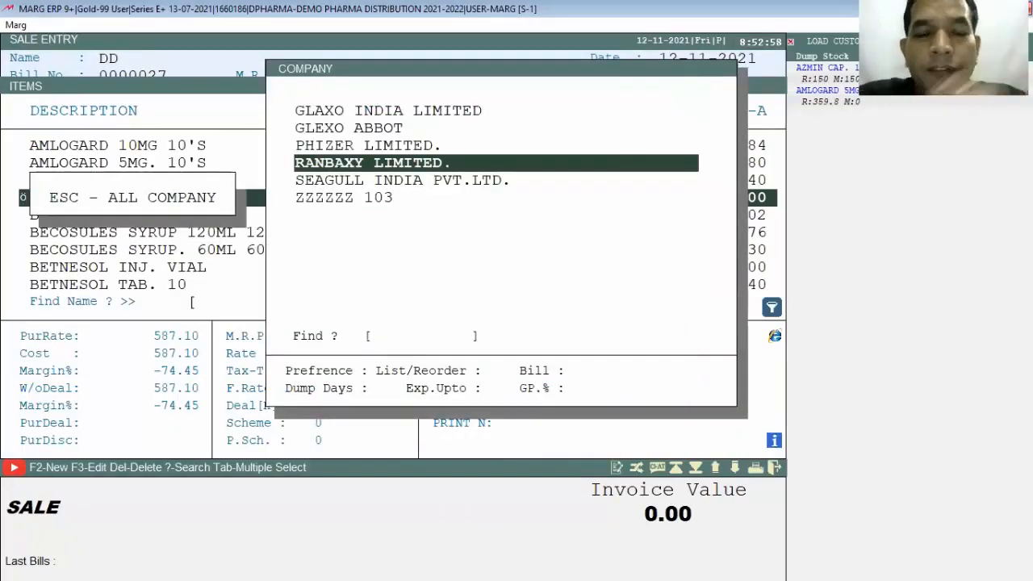
pyautogui.press('Up')
pyautogui.press('Up')
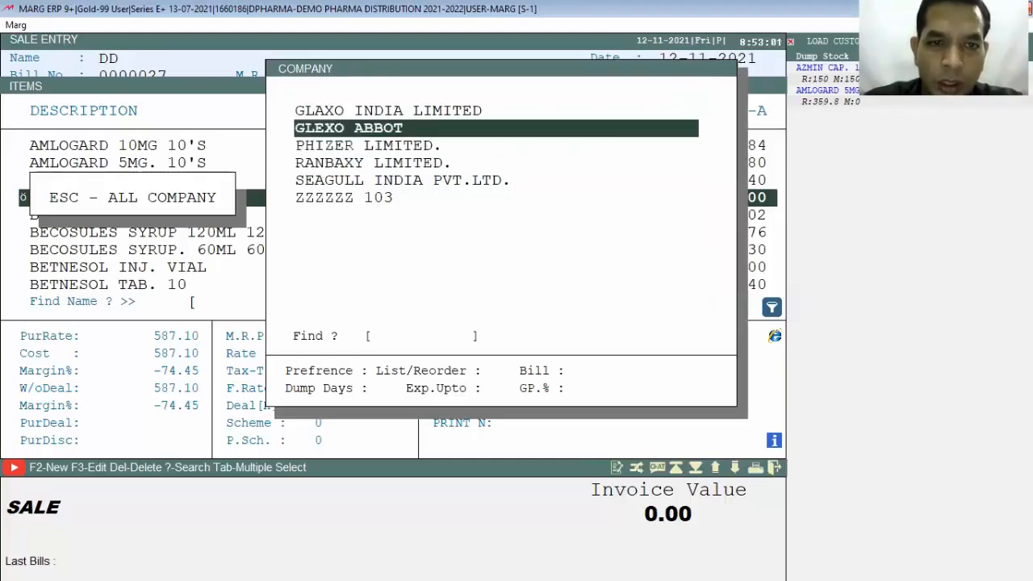
pyautogui.press('Return')
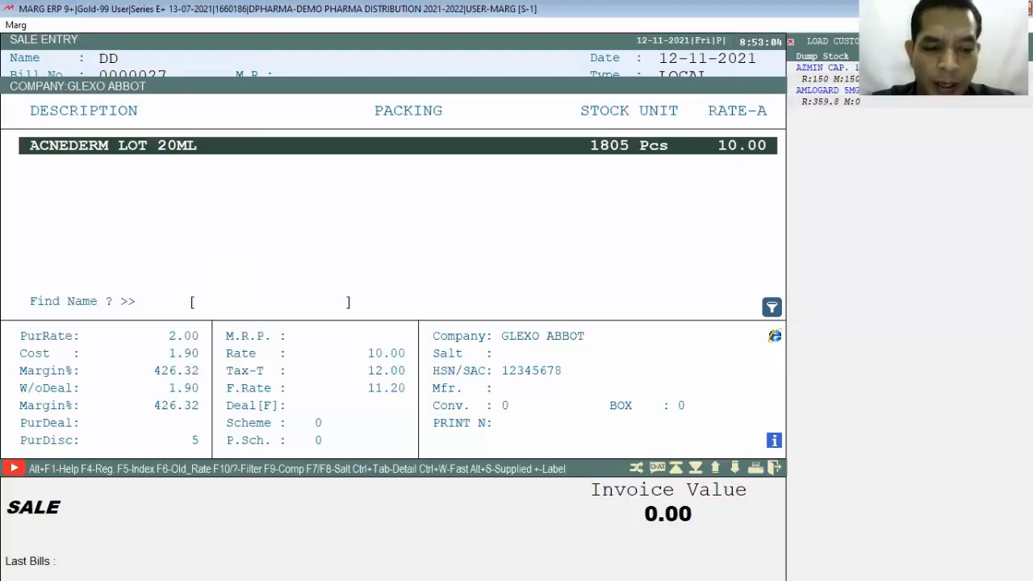
# Restart the bill for DD and list only the items of the company ELDER INDIA
pyautogui.press('Escape')
pyautogui.press('Escape')
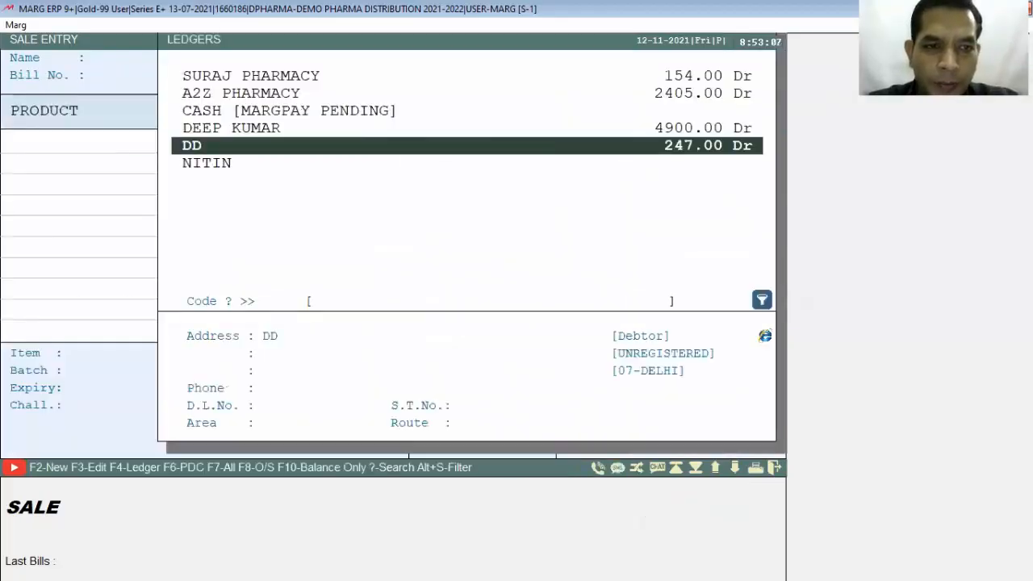
pyautogui.press('Return')
pyautogui.press('Return')
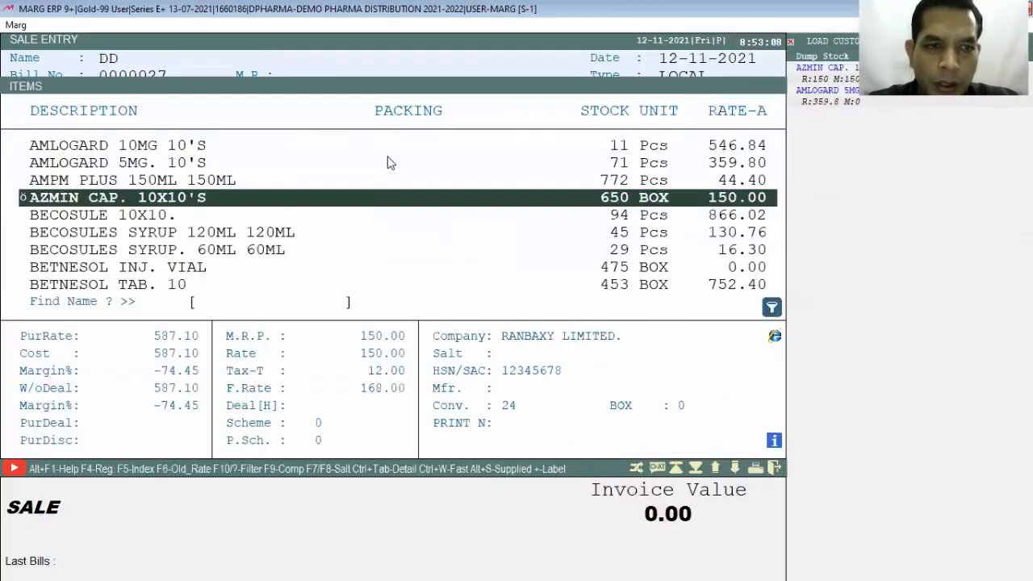
pyautogui.press('F9')
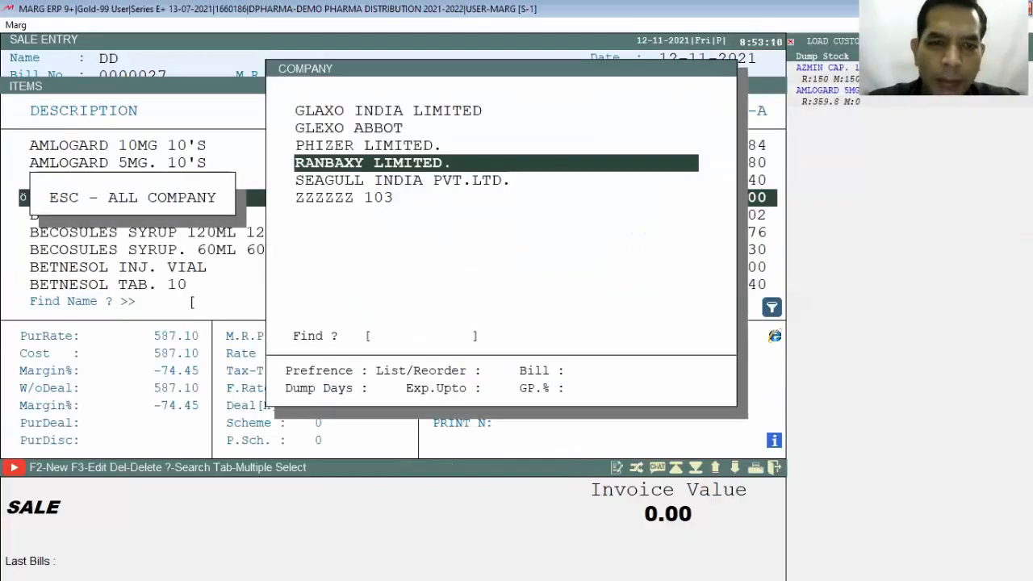
pyautogui.press('Up')
pyautogui.press('Up')
pyautogui.press('Up')
pyautogui.press('Up')
pyautogui.press('Up')
pyautogui.press('Up')
pyautogui.press('Down')
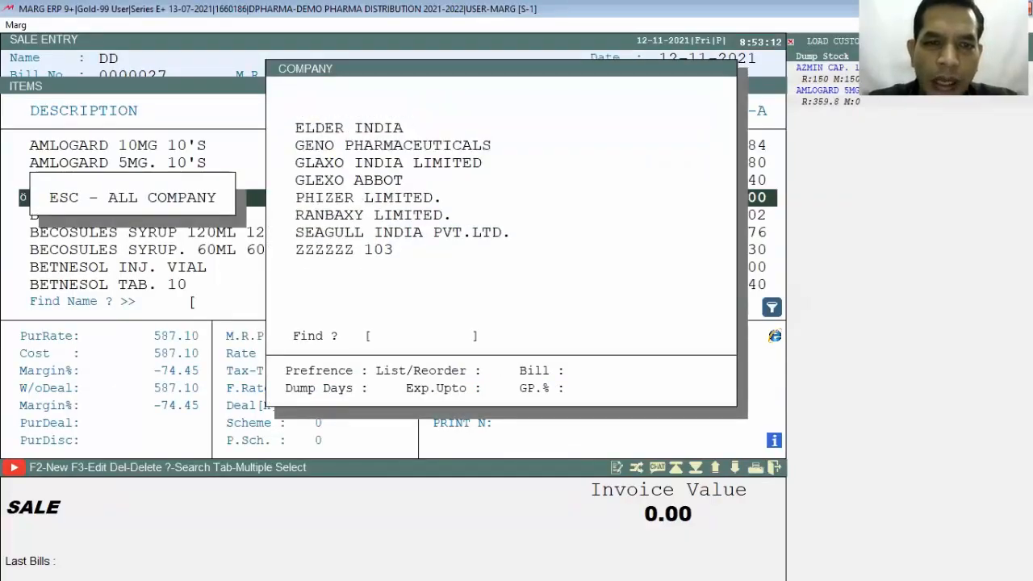
pyautogui.press('Return')
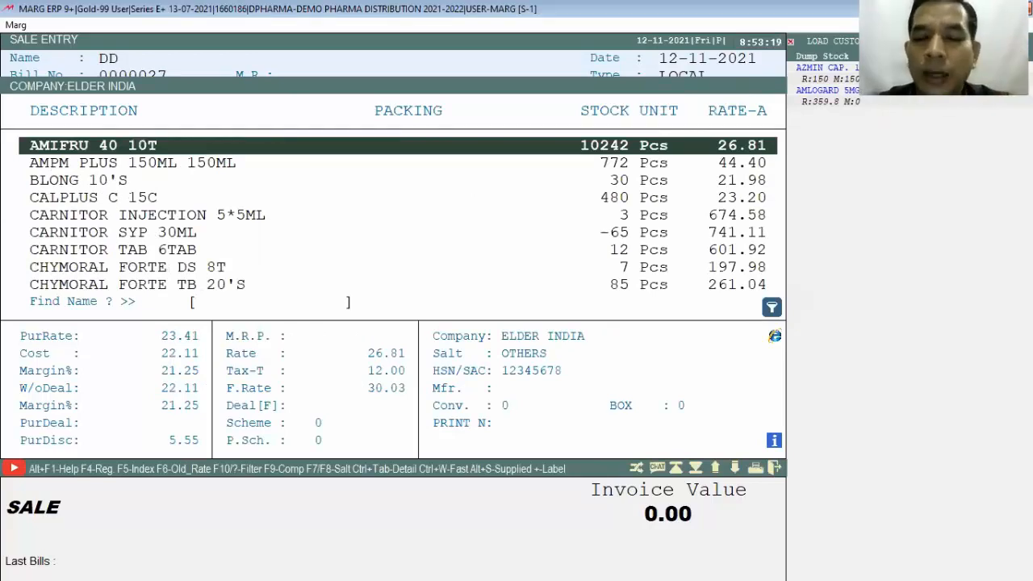
# Return to DD's unfiltered item list and browse from BETNESOL TAB. 10 up to the first item
pyautogui.press('Escape')
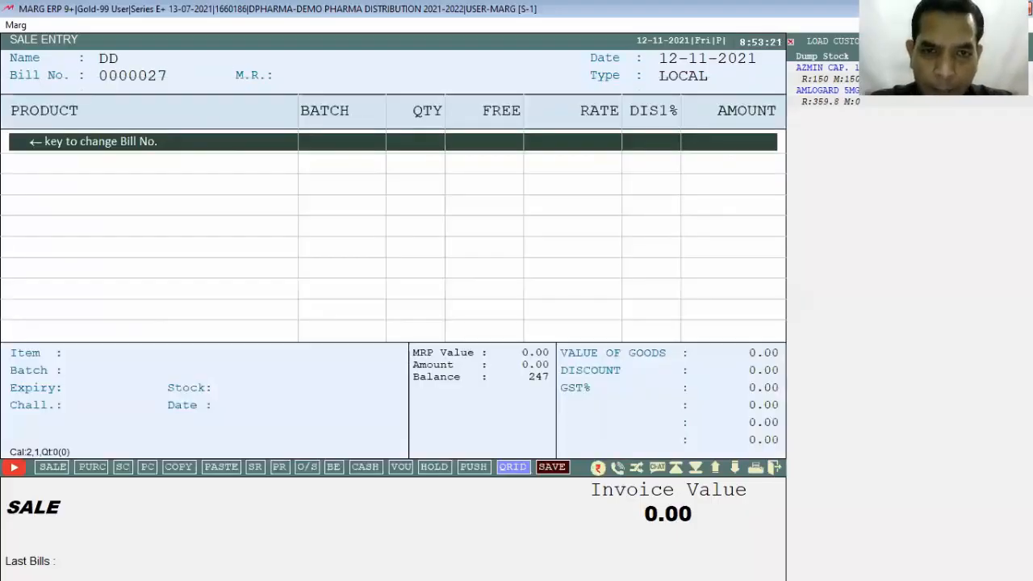
pyautogui.press('Escape')
pyautogui.press('Return')
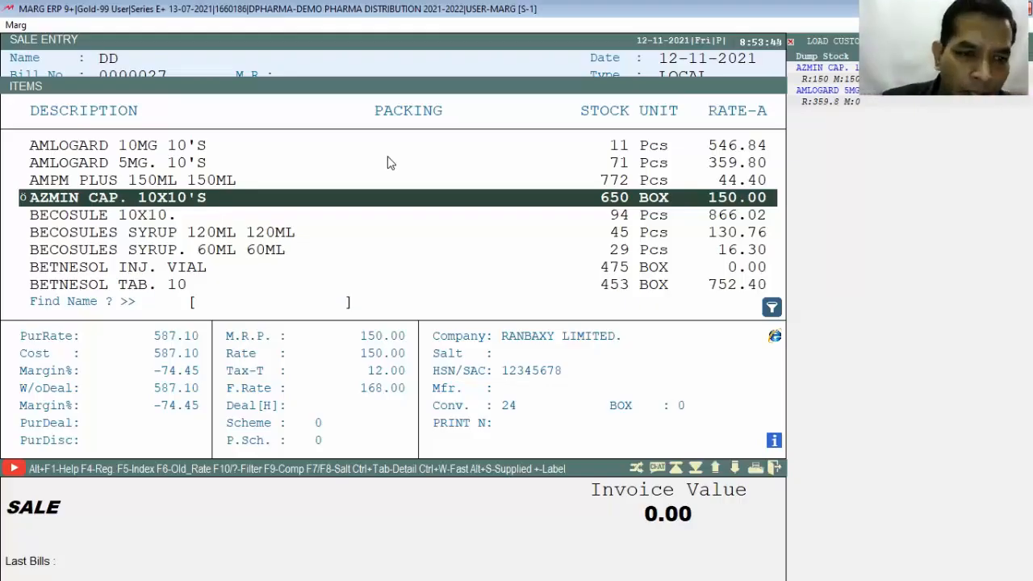
pyautogui.press('Down')
pyautogui.press('Down')
pyautogui.press('Down')
pyautogui.click(102, 285)
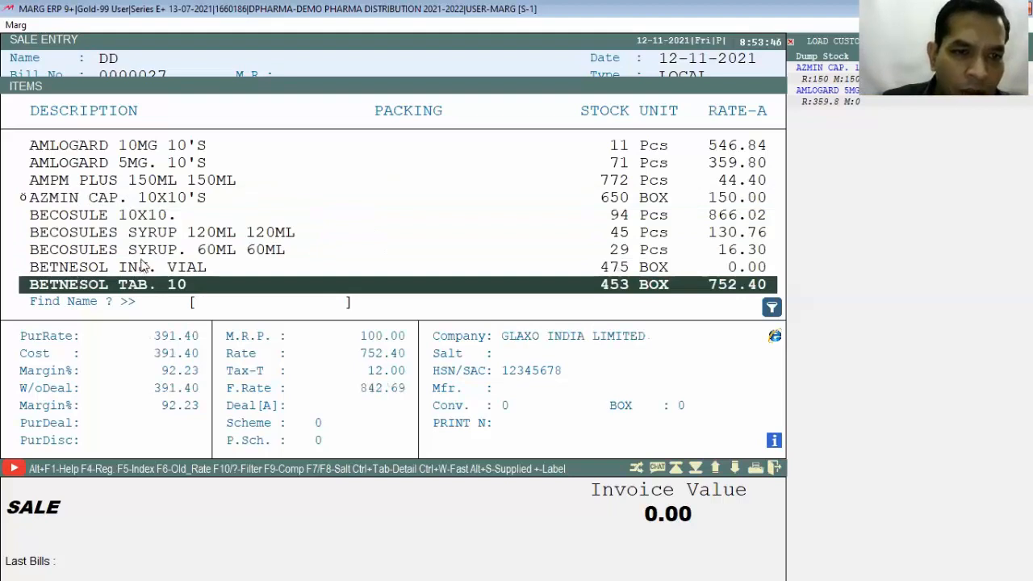
pyautogui.press('Up')
pyautogui.press('Up')
pyautogui.press('Up')
pyautogui.press('Up')
pyautogui.press('Up')
pyautogui.press('Up')
pyautogui.press('Up')
pyautogui.press('Up')
pyautogui.press('Up')
pyautogui.press('Up')
pyautogui.press('Up')
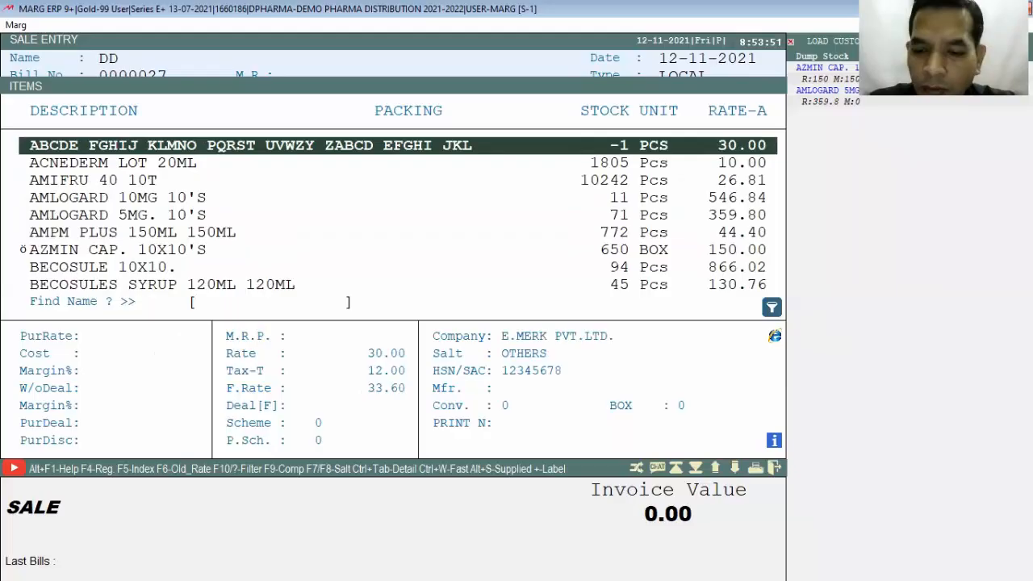
# Filter the item list by the search word NESO, leaving the other filter options at their defaults
pyautogui.press('F10')
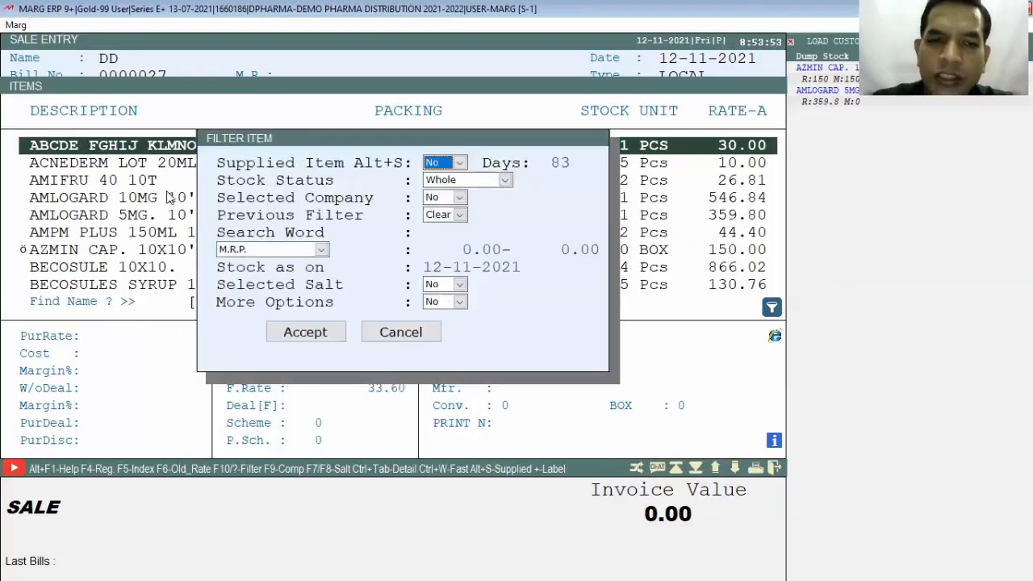
pyautogui.press('Return')
pyautogui.press('Return')
pyautogui.press('Return')
pyautogui.press('Return')
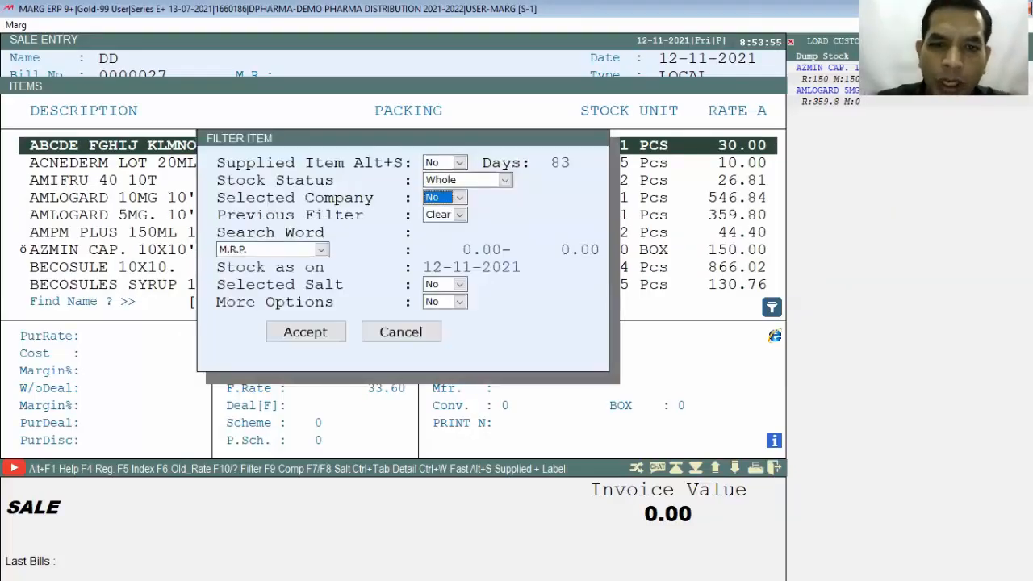
pyautogui.write('NESO')
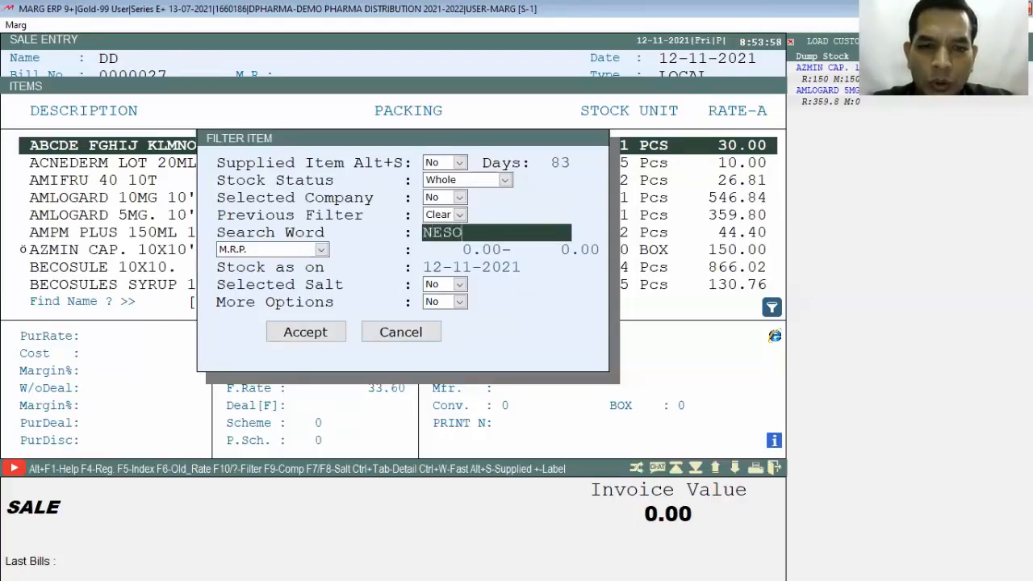
pyautogui.press('Return')
pyautogui.press('Return')
pyautogui.press('Return')
pyautogui.press('Return')
pyautogui.press('Return')
pyautogui.press('Return')
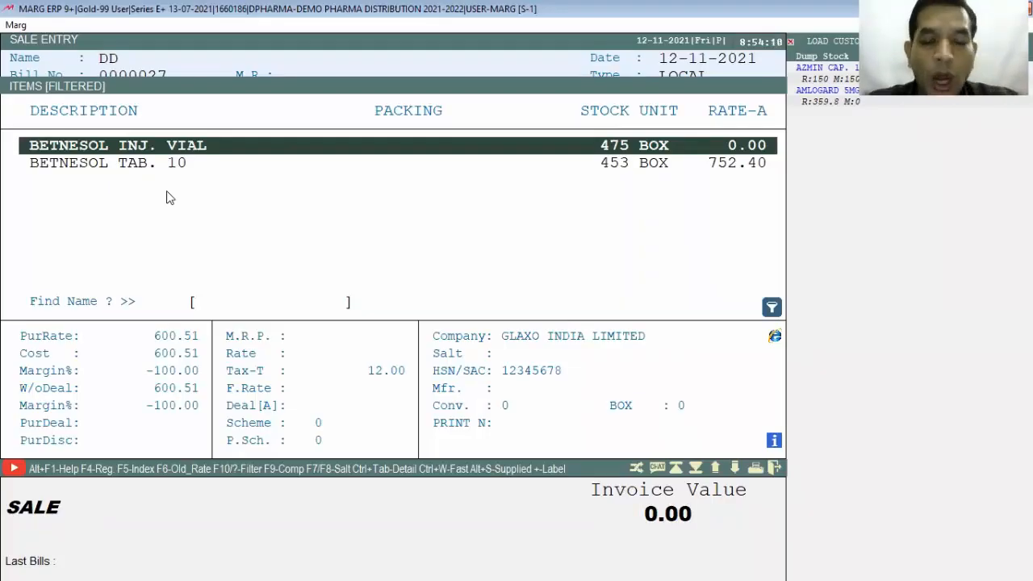
# Leave the filtered list, reopen DD's full item list and find the items whose names begin with AMLO
pyautogui.press('Escape')
pyautogui.press('Escape')
pyautogui.press('Return')
pyautogui.press('Return')
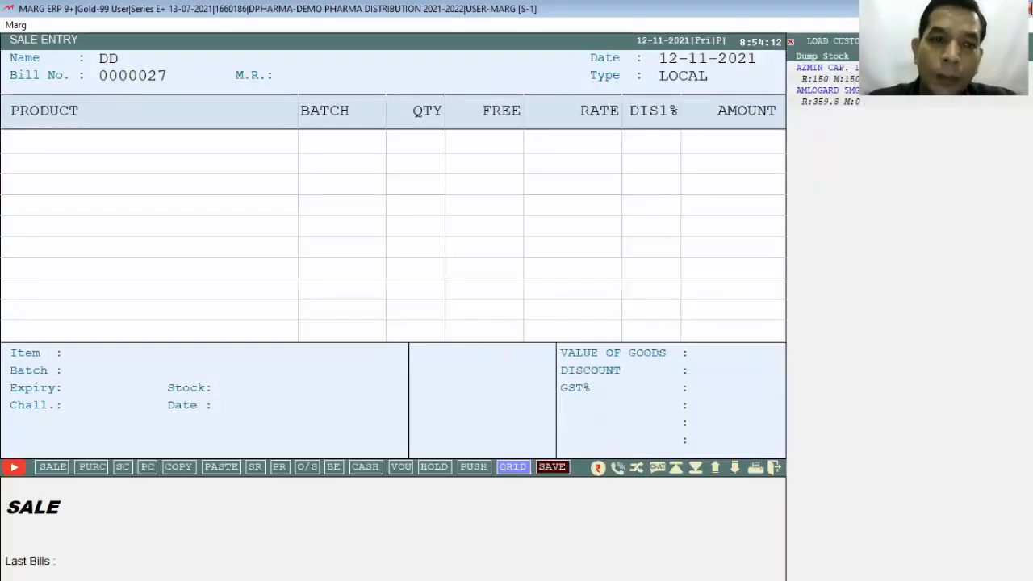
pyautogui.press('Return')
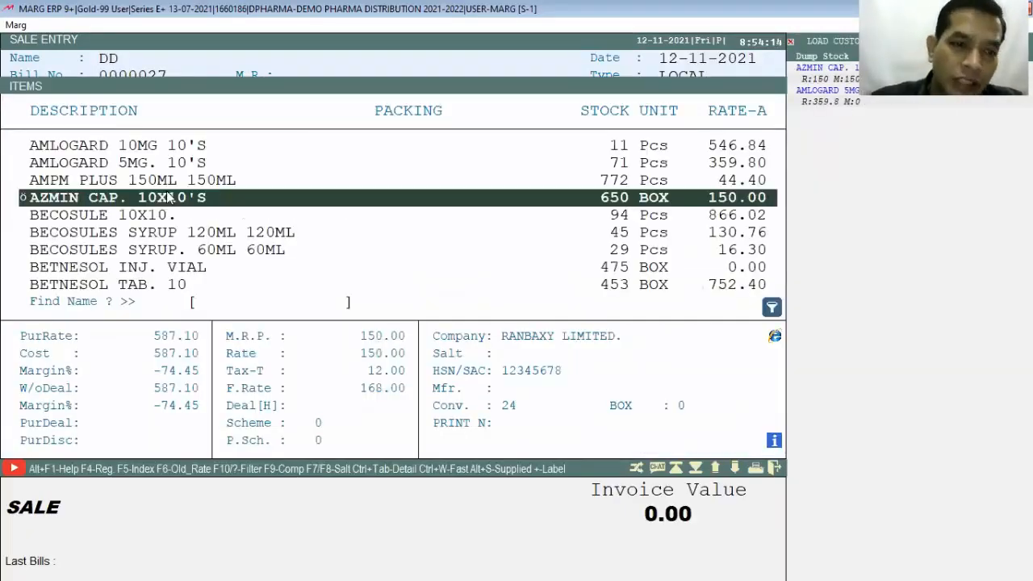
pyautogui.write('AMLO')
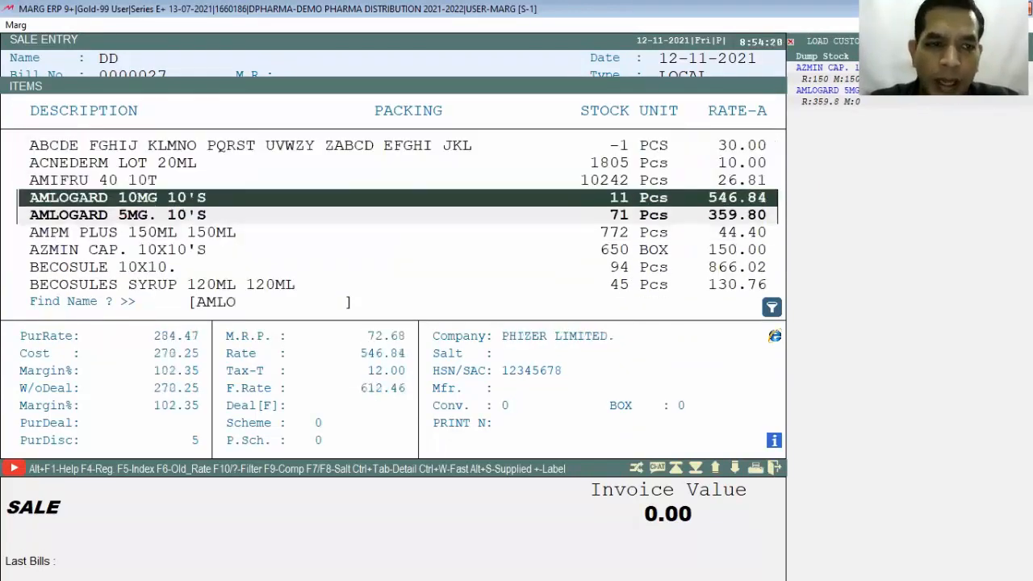
# Change the item name search to AZMIN
pyautogui.press('BackSpace')
pyautogui.press('BackSpace')
pyautogui.press('BackSpace')
pyautogui.write('ZMIN')
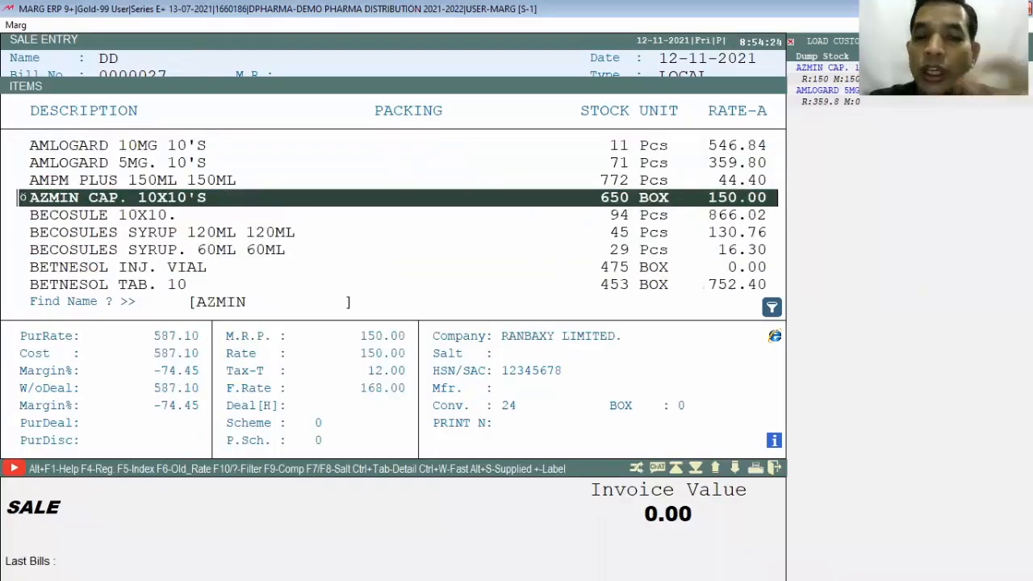
# Browse down the full item list from AZMIN CAP. 10X10'S
pyautogui.press('Down')
pyautogui.press('Down')
pyautogui.press('Down')
pyautogui.press('Down')
pyautogui.press('Down')
pyautogui.press('Down')
pyautogui.press('Down')
pyautogui.press('Down')
pyautogui.press('Down')
pyautogui.press('Down')
pyautogui.press('Down')
pyautogui.press('Down')
pyautogui.press('Down')
pyautogui.press('Down')
pyautogui.press('Down')
pyautogui.press('Down')
pyautogui.press('Down')
pyautogui.press('Down')
pyautogui.press('Down')
pyautogui.press('Down')
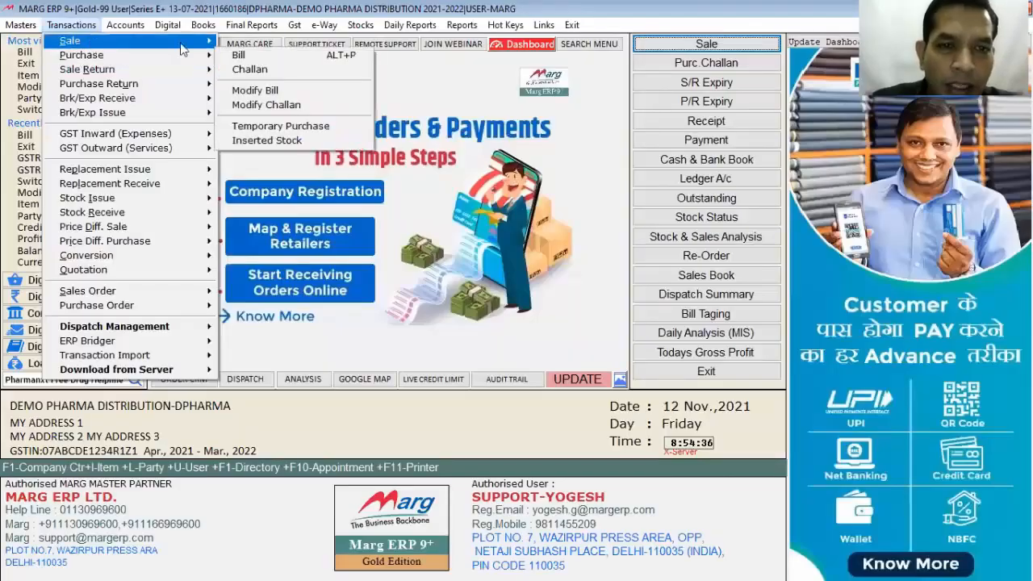
# Open a multi-customer counter sale and start an item entry for customer 1
pyautogui.moveTo(182, 46)
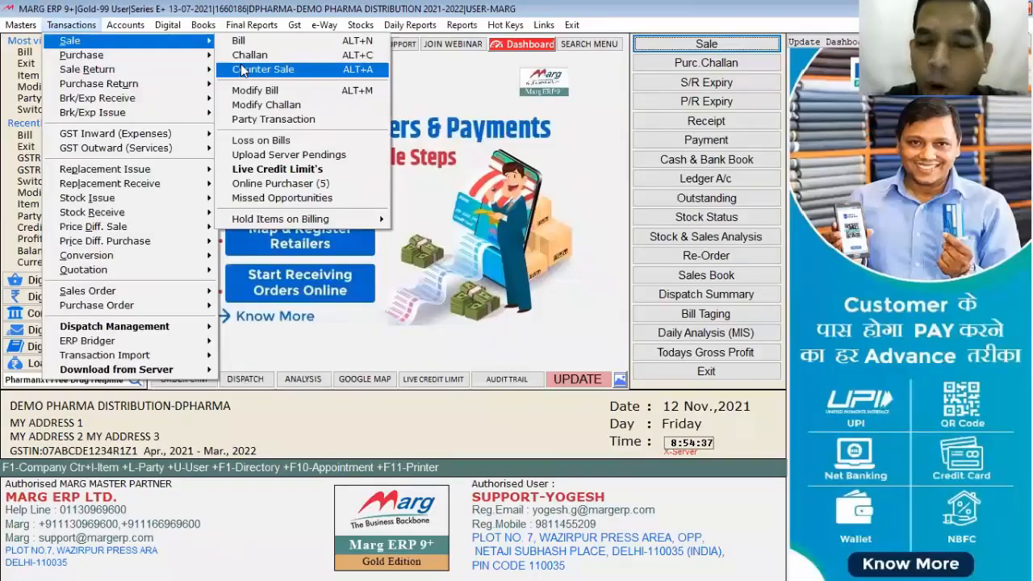
pyautogui.click(242, 71)
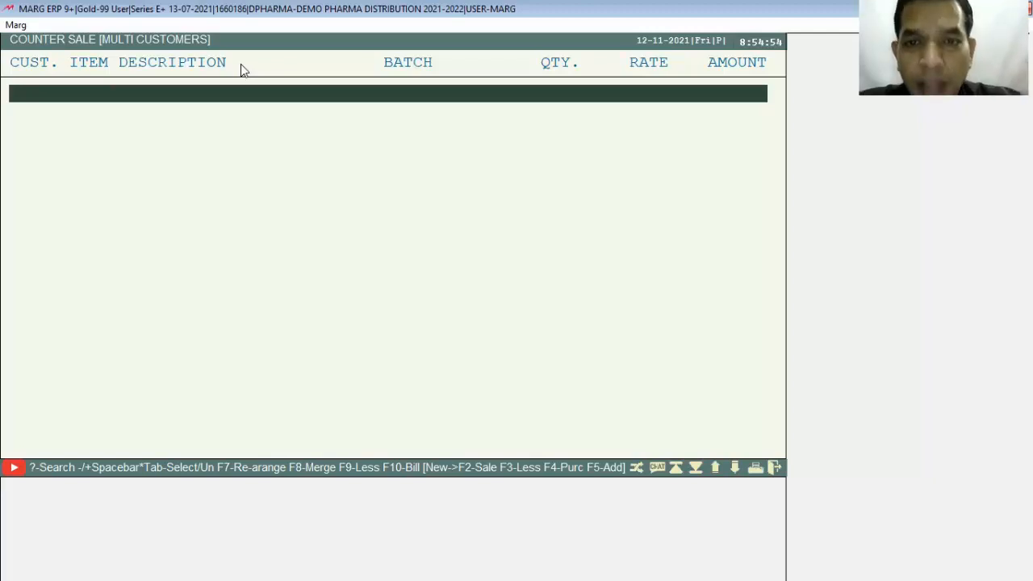
pyautogui.press('F2')
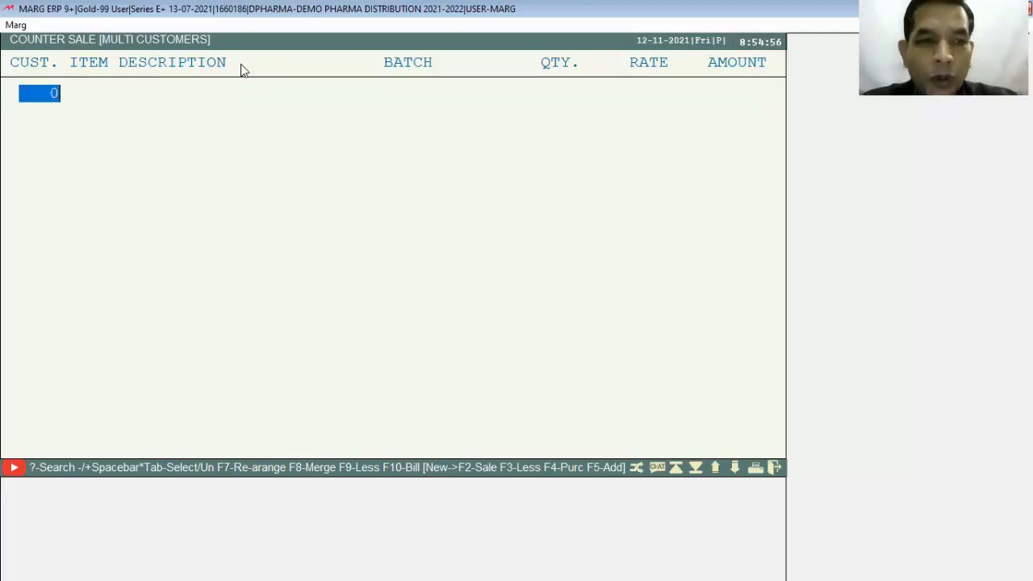
pyautogui.write('1')
pyautogui.press('Return')
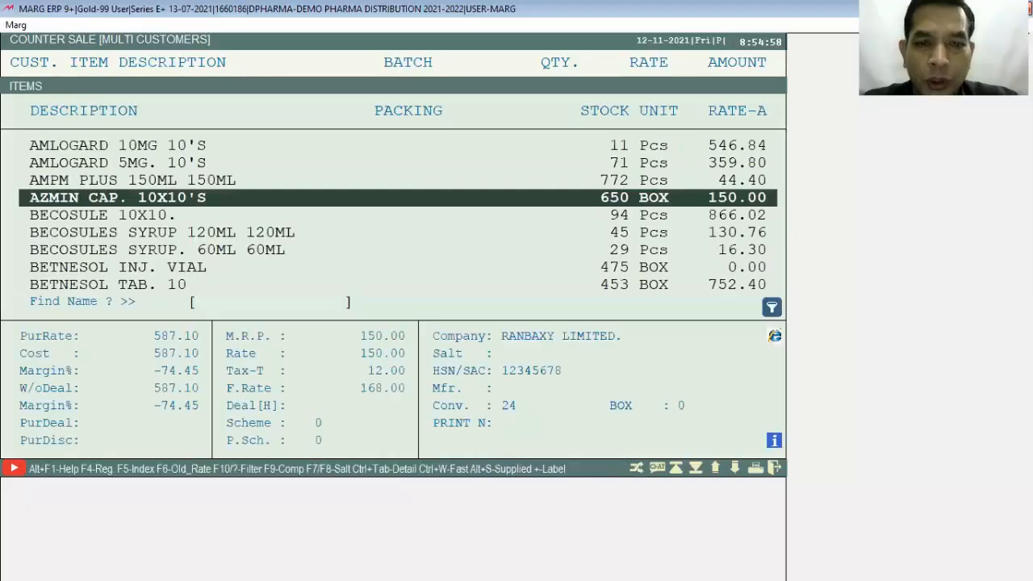
# Add BECOSULES SYRUP 120ML from batch 00555 for customer 1 with quantity 1, keeping the default rate
pyautogui.press('Down')
pyautogui.press('Down')
pyautogui.press('Return')
pyautogui.press('Return')
pyautogui.write('1')
pyautogui.press('Return')
pyautogui.press('Return')
# Add BETNESOL INJ. VIAL for customer 2 with quantity 2, keeping the default rate
pyautogui.press('F2')
pyautogui.press('Return')
pyautogui.press('Down')
pyautogui.press('Down')
pyautogui.press('Return')
pyautogui.press('Return')
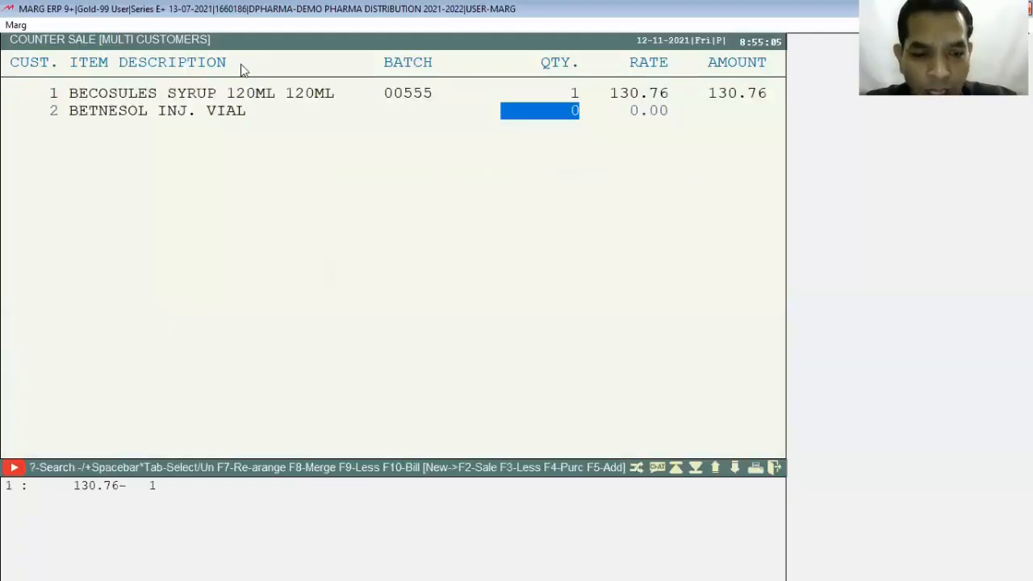
pyautogui.write('2')
pyautogui.press('Return')
pyautogui.press('Return')
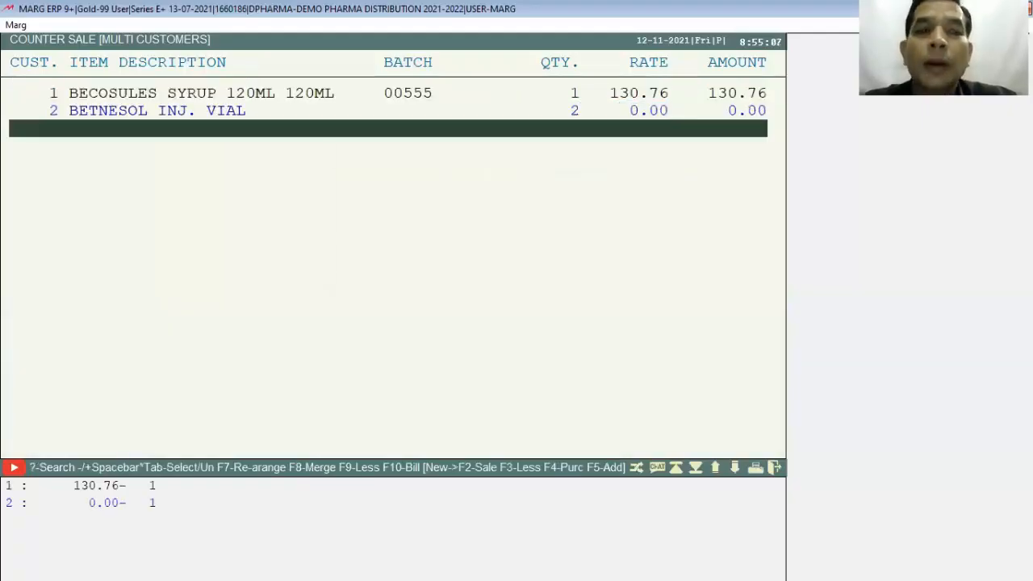
# Add BETNESOL TAB. 10 from batch 12222 for customer 2 with quantity 1
pyautogui.press('Return')
pyautogui.press('Return')
pyautogui.press('Down')
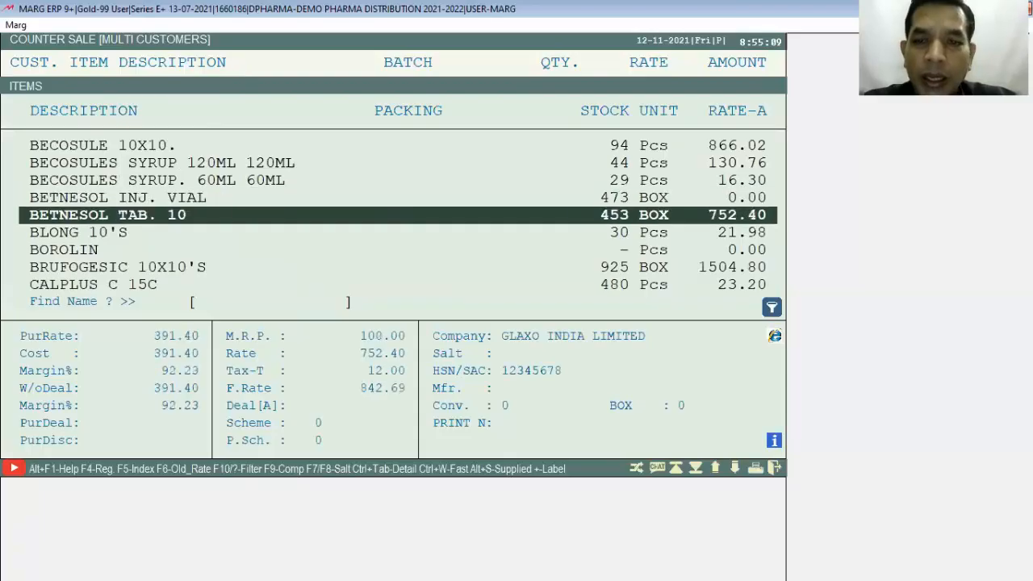
pyautogui.press('Return')
pyautogui.press('Return')
pyautogui.press('Return')
pyautogui.press('Return')
# Add CALPLUS C 15C from batch 23234 for customer 3 with quantity 1, keeping the default rate
pyautogui.press('Return')
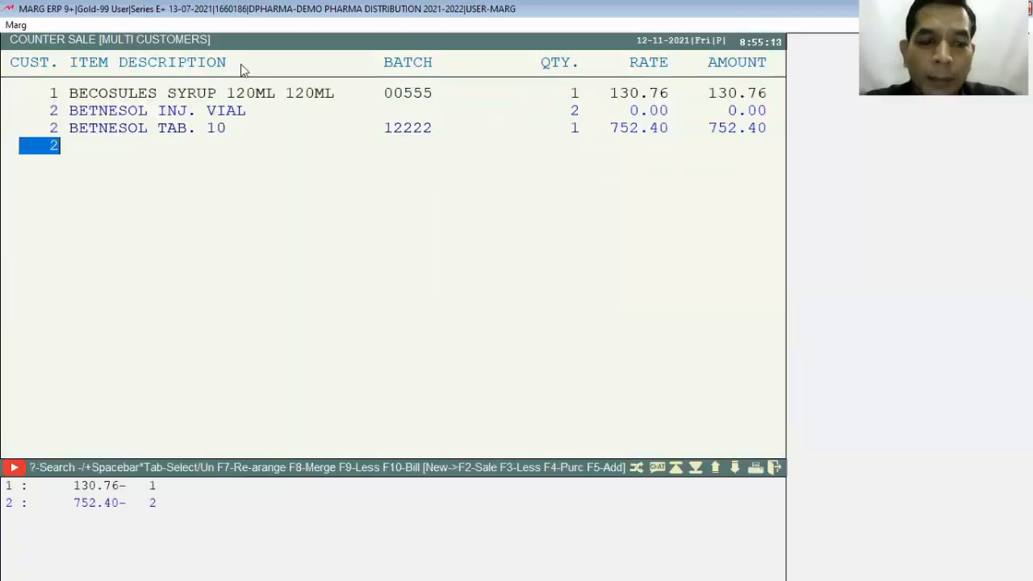
pyautogui.write('3')
pyautogui.press('Return')
pyautogui.press('Return')
pyautogui.press('Down')
pyautogui.press('Down')
pyautogui.press('Down')
pyautogui.press('Down')
pyautogui.press('Return')
pyautogui.write('2')
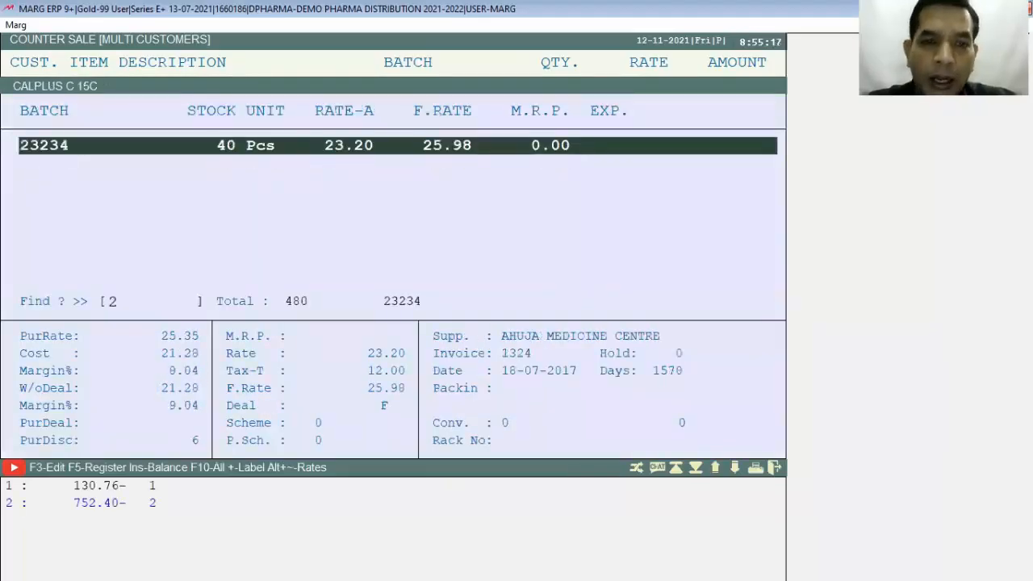
pyautogui.press('Return')
pyautogui.write('1')
pyautogui.press('Return')
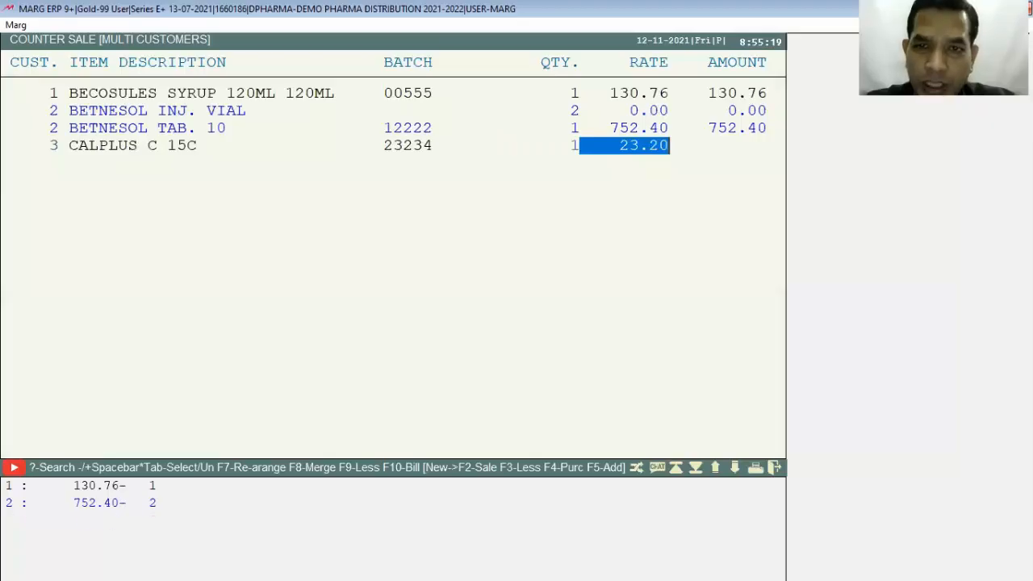
pyautogui.press('Return')
# Add CHYMORAL FORTE DS 8T from batch 00408 for customer 1 with quantity 1
pyautogui.press('Return')
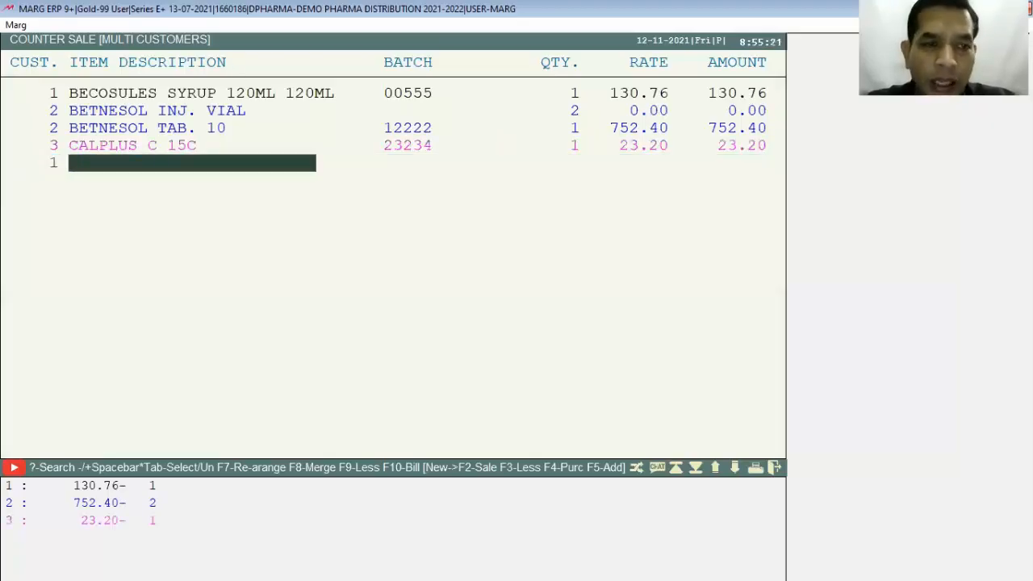
pyautogui.press('Return')
pyautogui.press('Down')
pyautogui.press('Down')
pyautogui.press('Down')
pyautogui.press('Down')
pyautogui.press('Return')
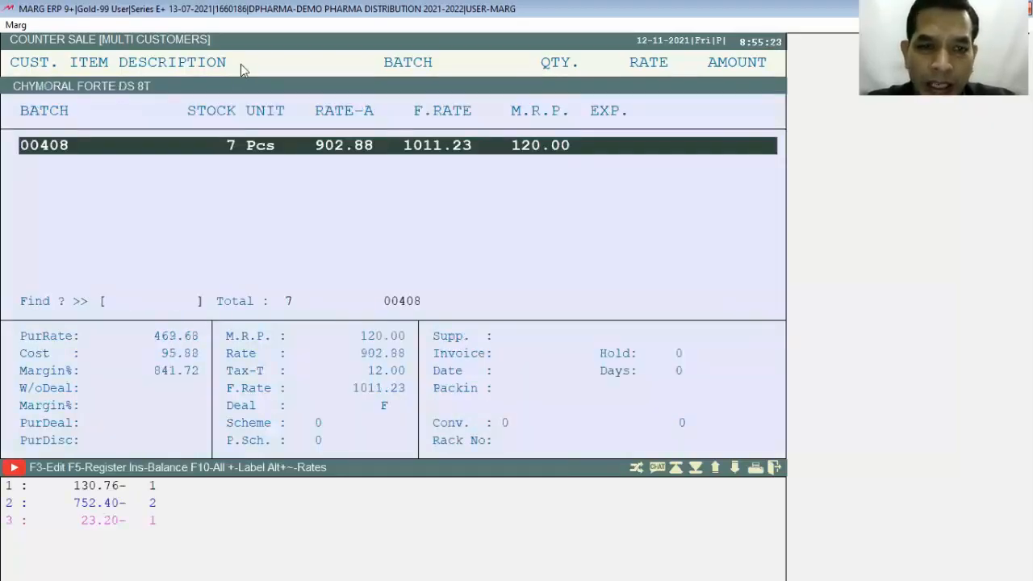
pyautogui.press('Return')
pyautogui.write('1')
pyautogui.press('Return')
pyautogui.press('Return')
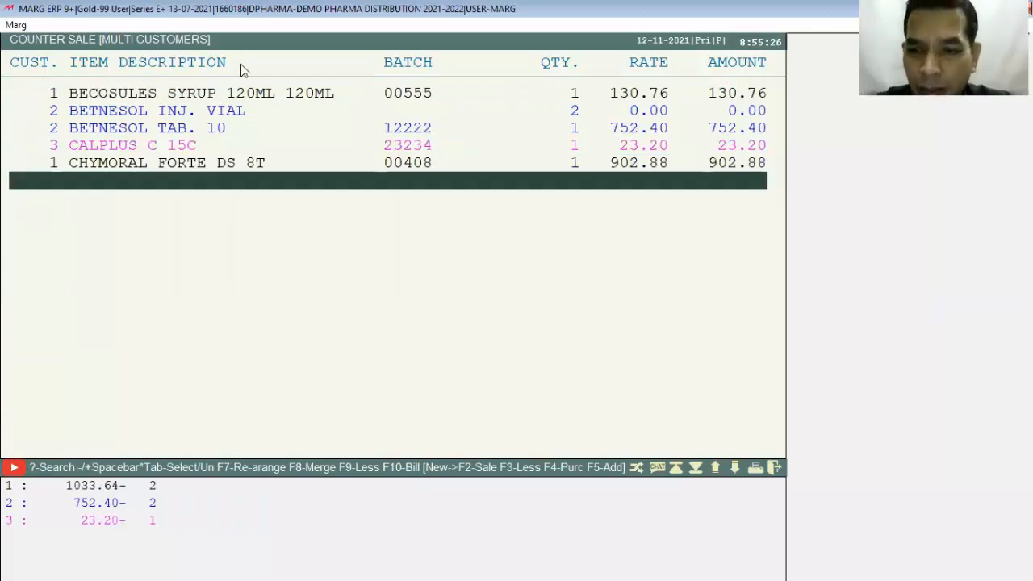
# Quit the counter sale with its entries unbilled, confirm the exit, and reopen Counter Sale
pyautogui.press('Escape')
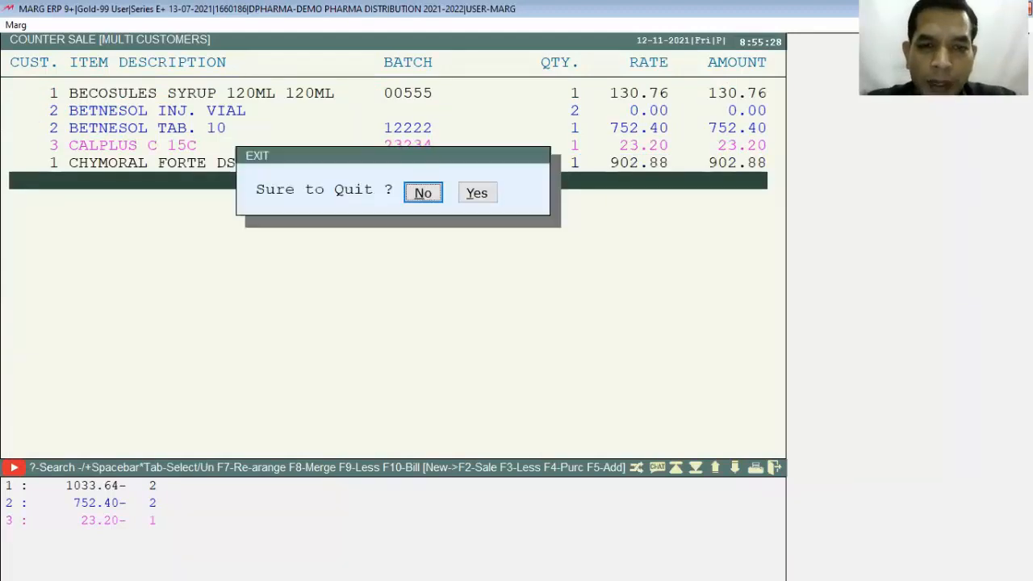
pyautogui.press('y')
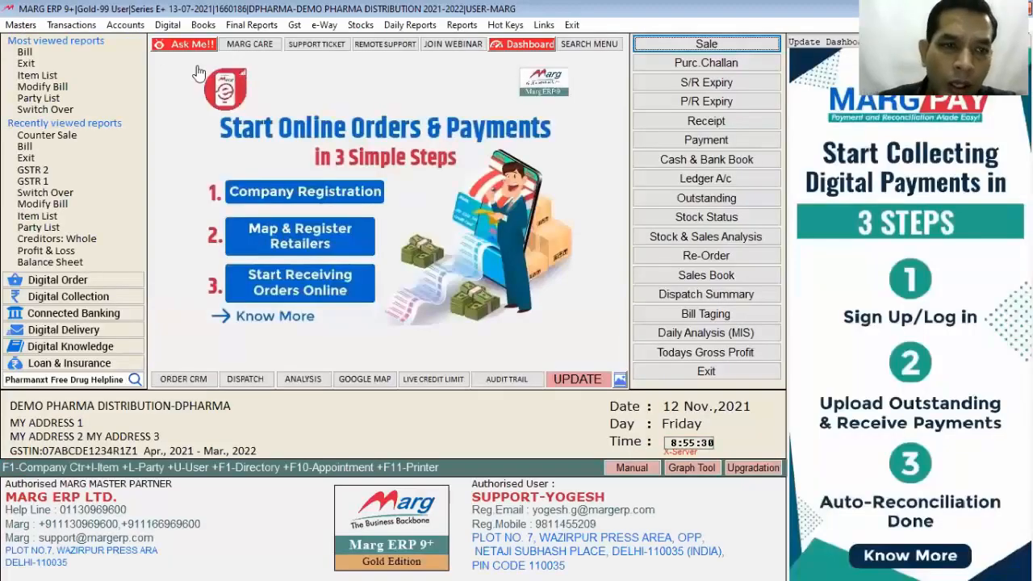
pyautogui.click(81, 25)
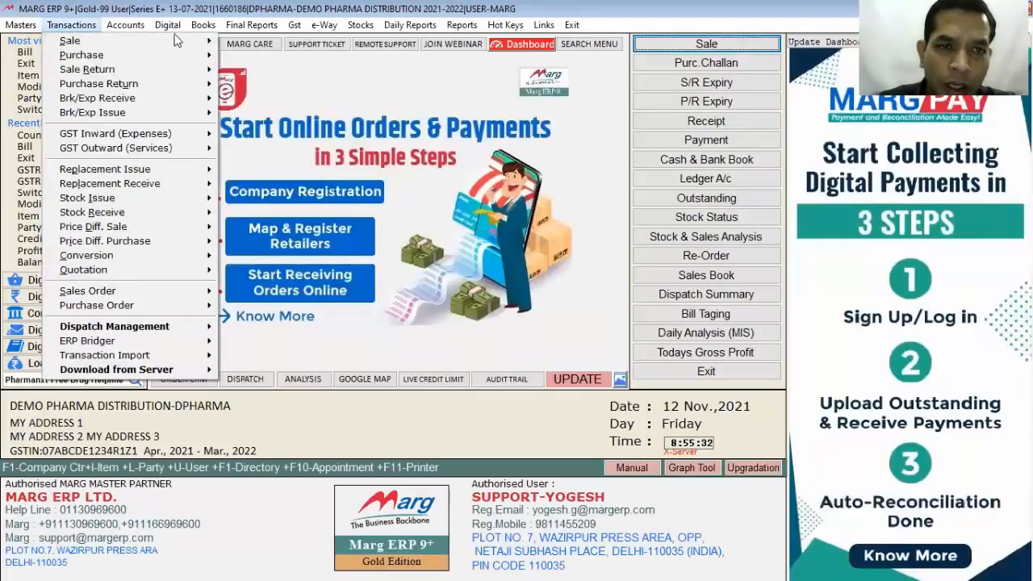
pyautogui.click(179, 42)
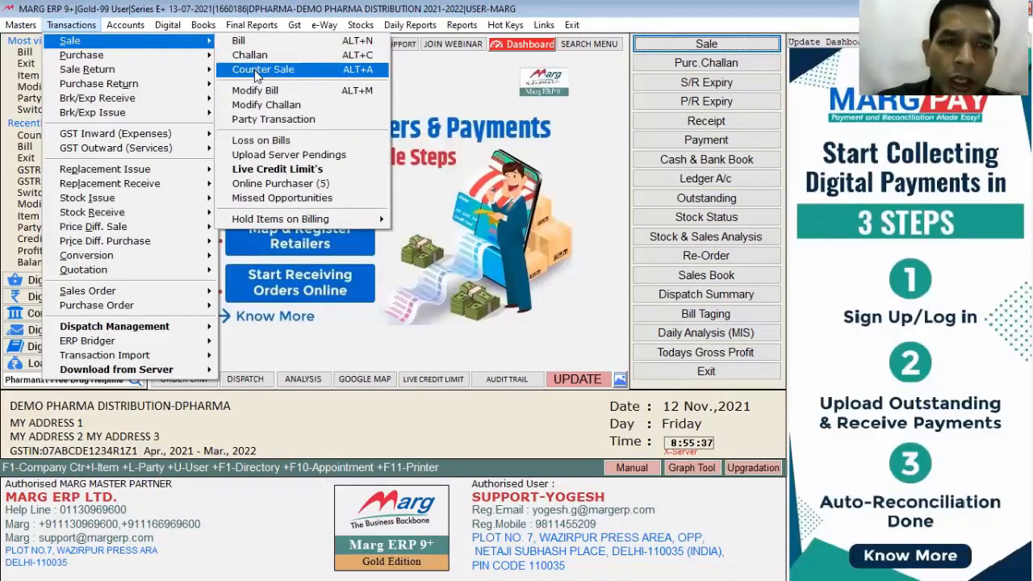
pyautogui.click(256, 71)
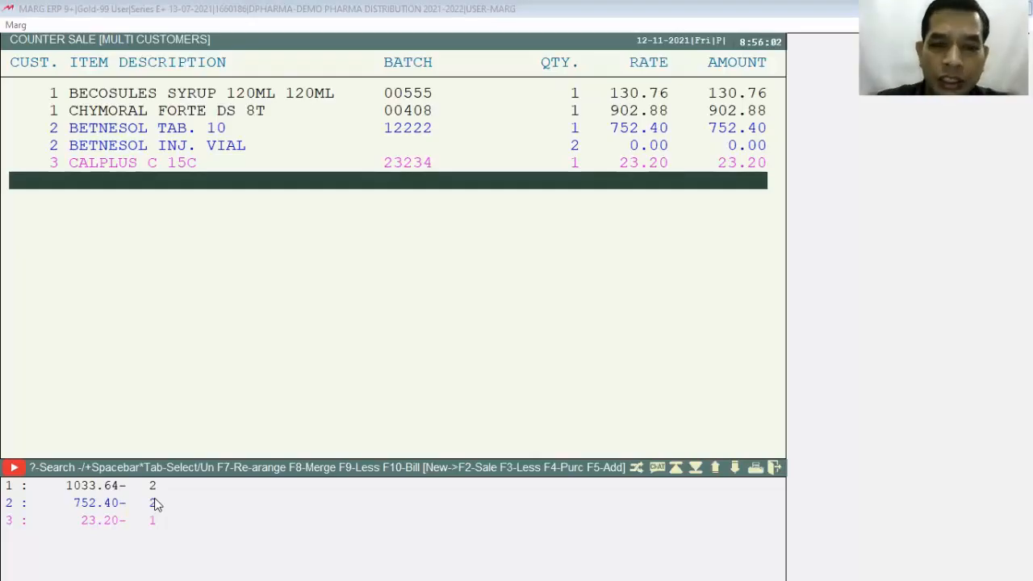
# Mark customer 1's two items, BECOSULES SYRUP 120ML and CHYMORAL FORTE DS 8T, for billing
pyautogui.click(139, 329)
pyautogui.press('Escape')
pyautogui.press('Up')
pyautogui.press('Up')
pyautogui.press('Up')
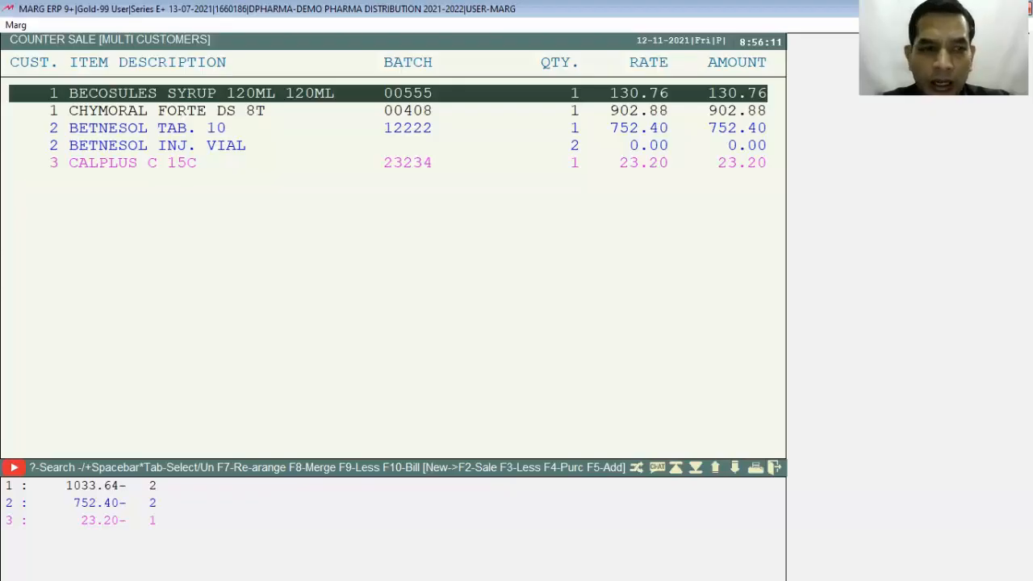
pyautogui.press('space')
pyautogui.press('space')
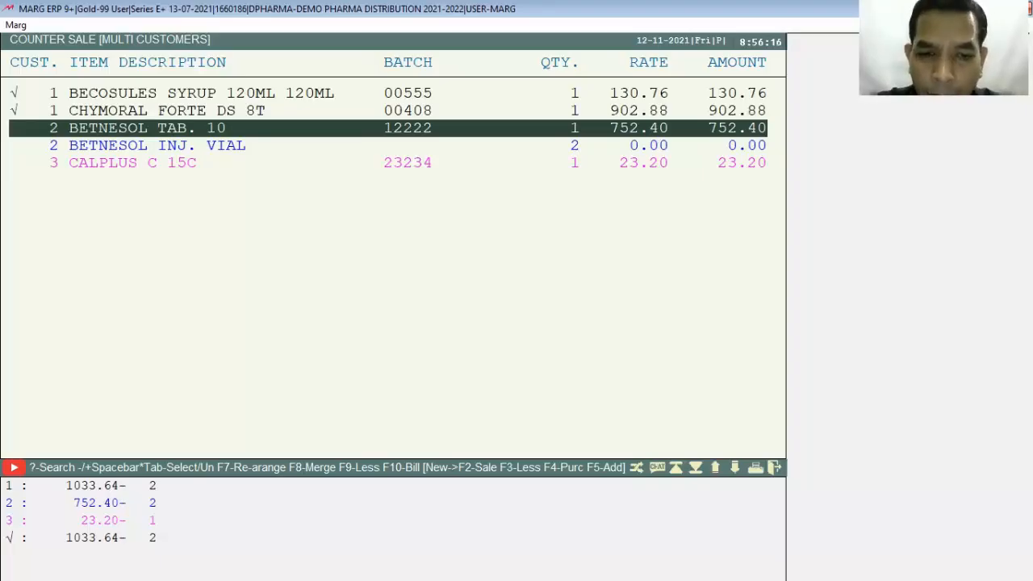
# Create a sale bill for the marked items under the CASH ledger, leaving the party details blank, and bring the items into it
pyautogui.press('F10')
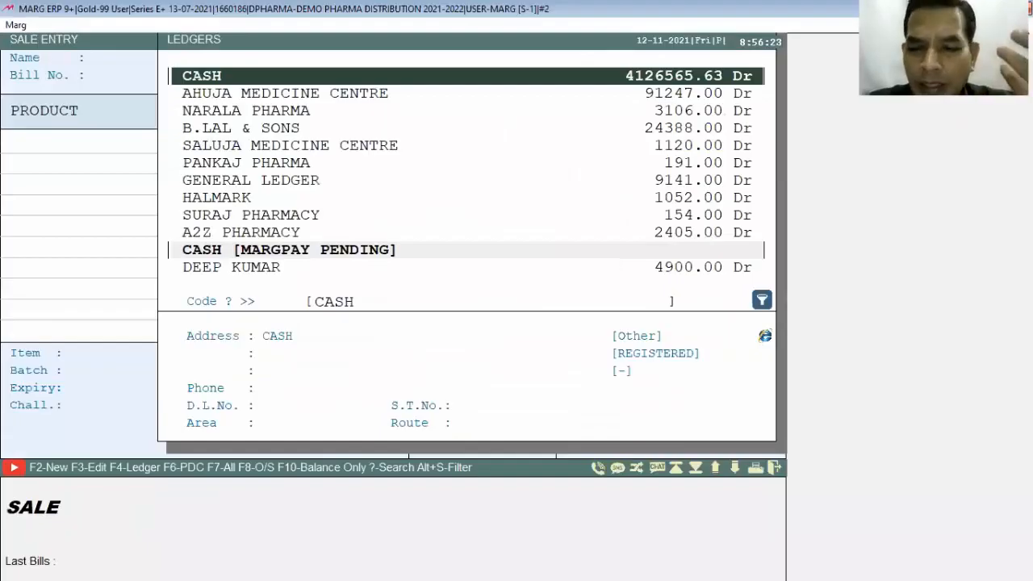
pyautogui.press('Return')
pyautogui.press('Return')
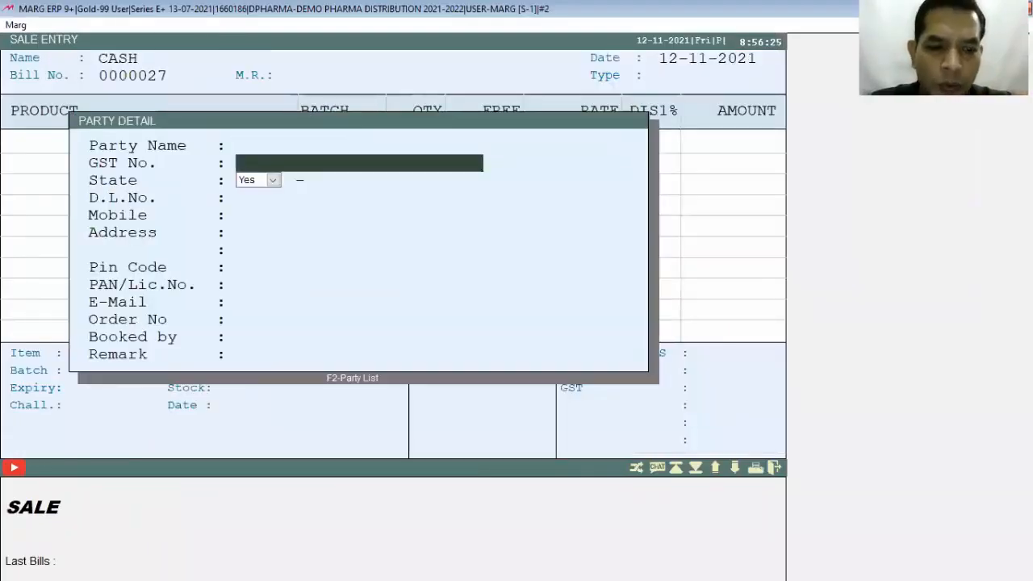
pyautogui.press('Escape')
pyautogui.press('Return')
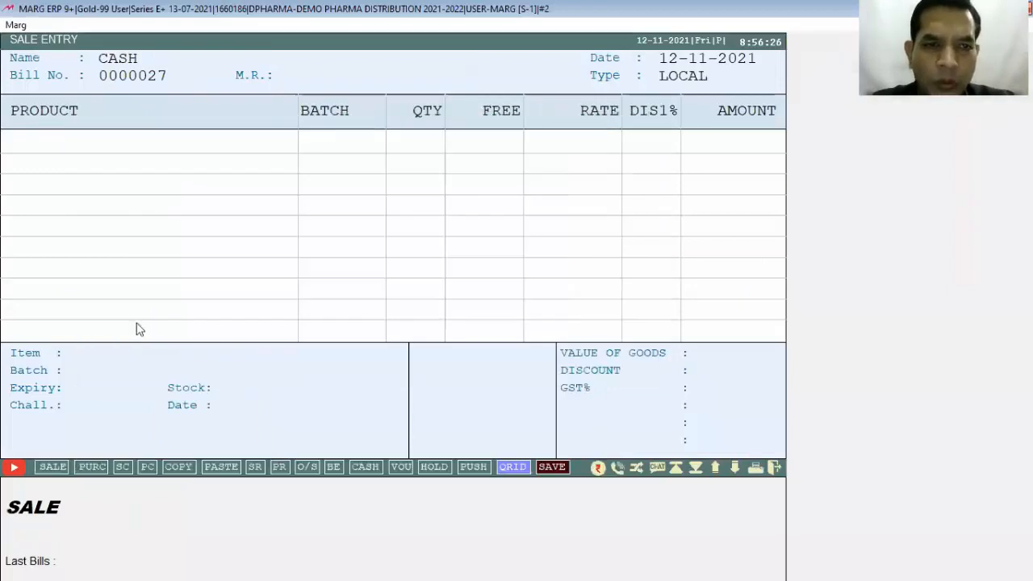
pyautogui.hotkey('alt', 'v')
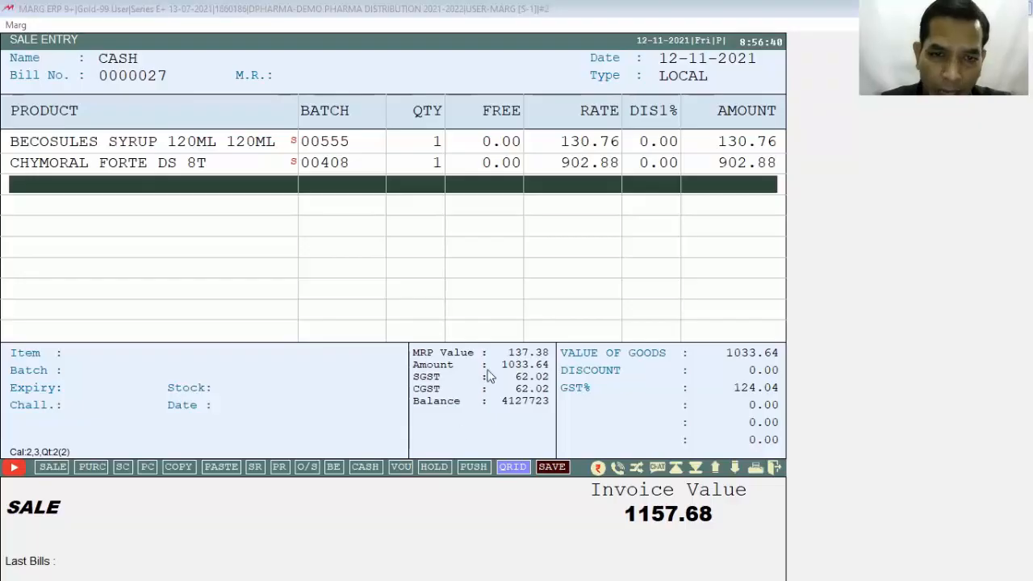
# Finish and save the CASH bill for customer 1 without printing any copies
pyautogui.click(502, 303)
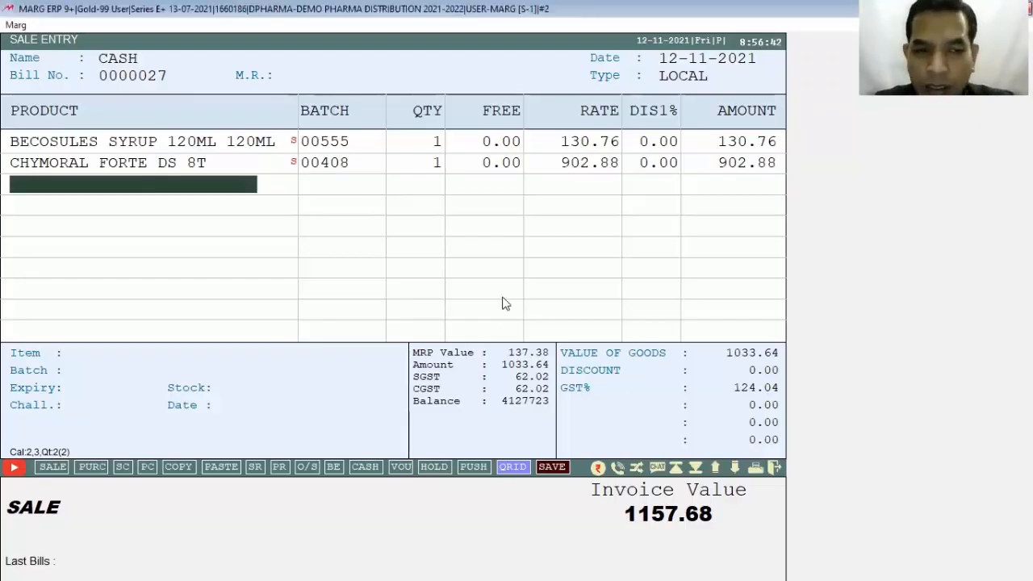
pyautogui.press('Escape')
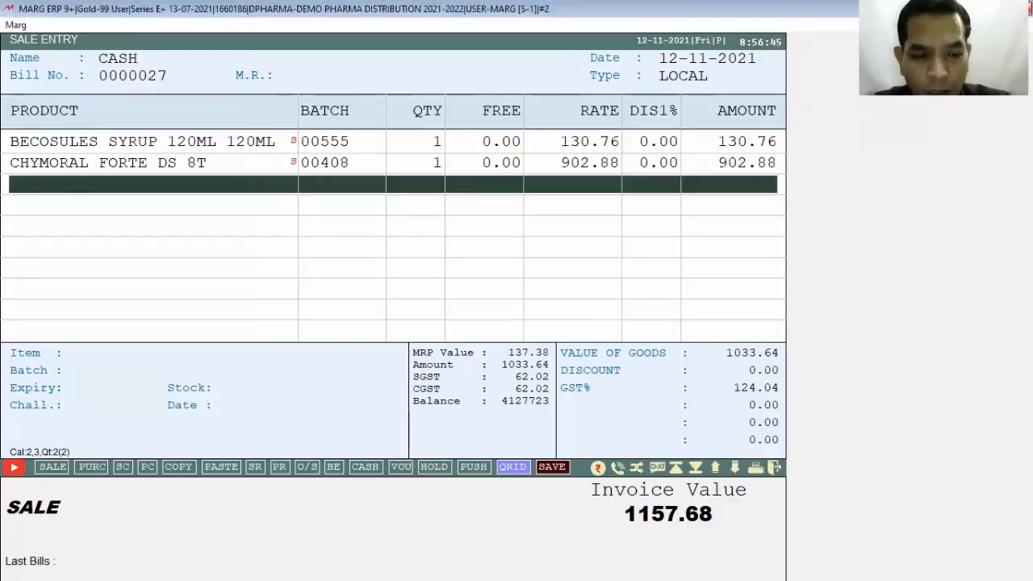
pyautogui.press('Return')
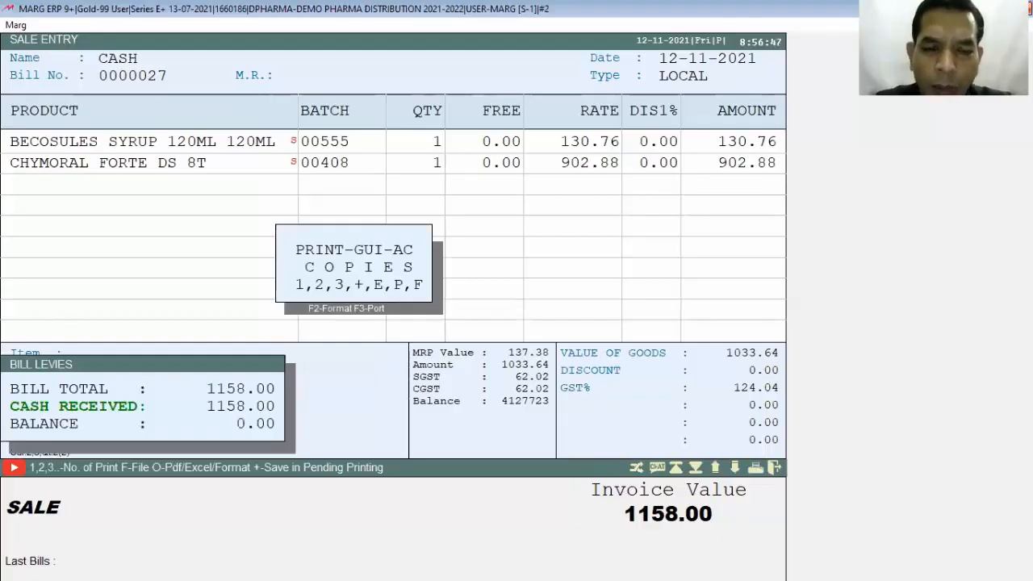
pyautogui.press('Escape')
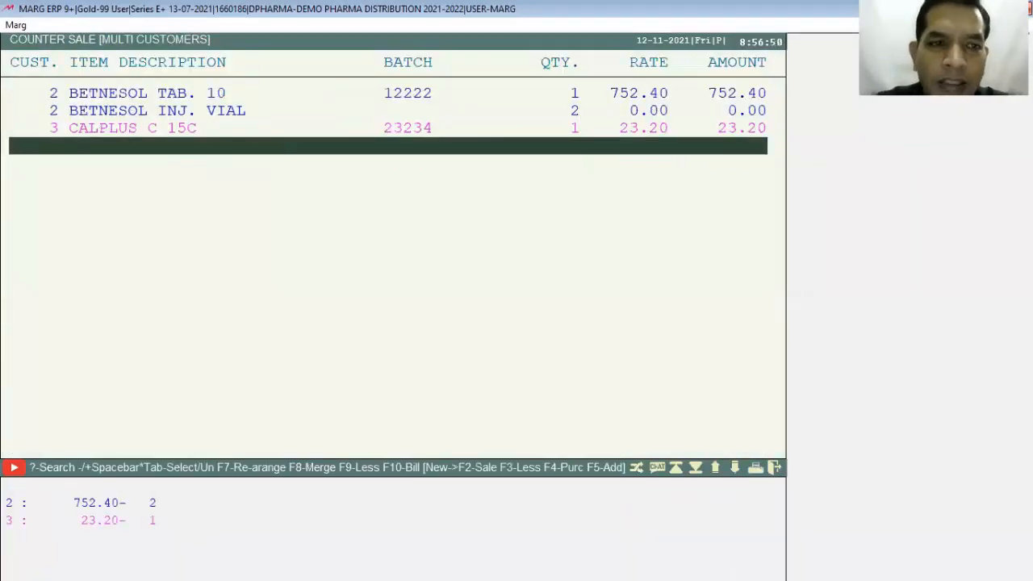
# Review the counter sale items of customers 2 and 3, ending on CALPLUS C 15C
pyautogui.press('Up')
pyautogui.press('Up')
pyautogui.press('Up')
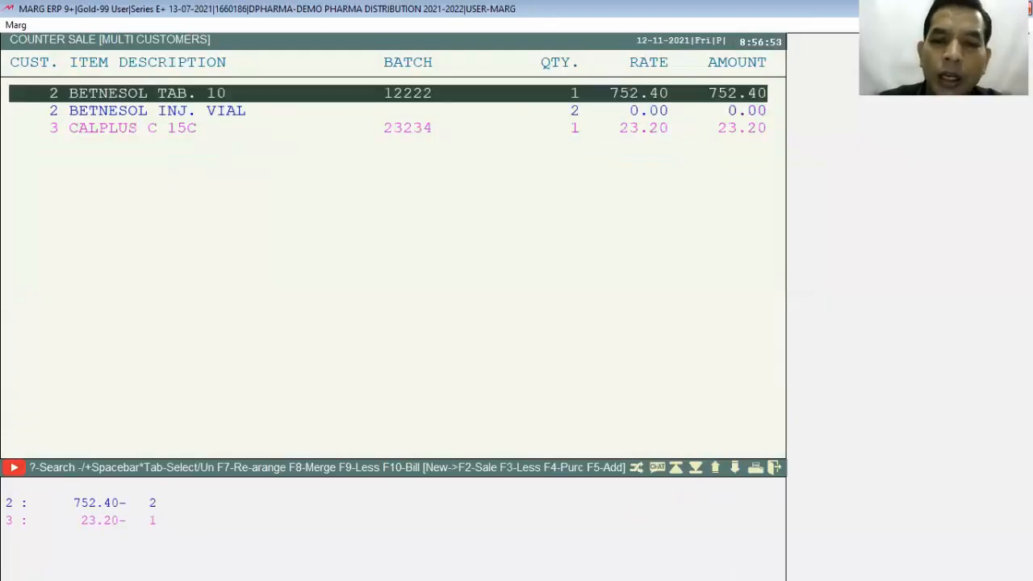
pyautogui.press('Down')
pyautogui.press('Down')
pyautogui.press('Down')
pyautogui.press('Up')
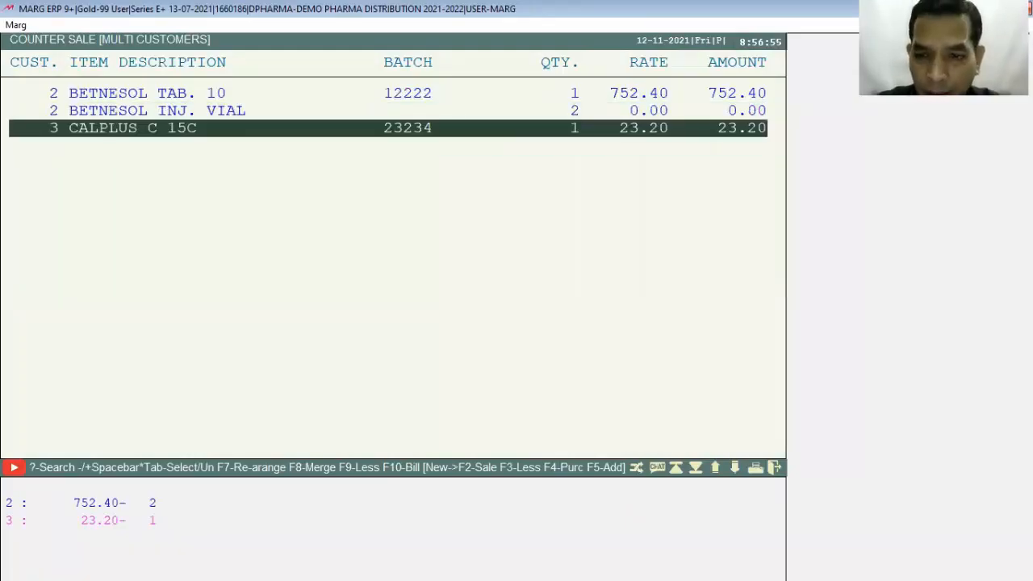
# Mark customer 2's two BETNESOL items and customer 3's CALPLUS C 15C for billing
pyautogui.press('Up')
pyautogui.press('Up')
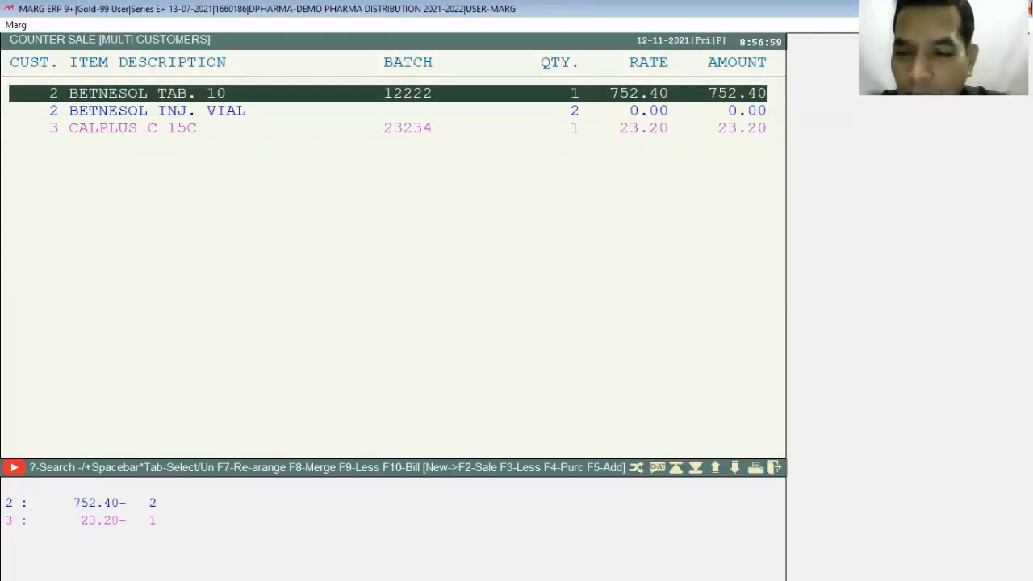
pyautogui.press('space')
pyautogui.press('space')
pyautogui.press('space')
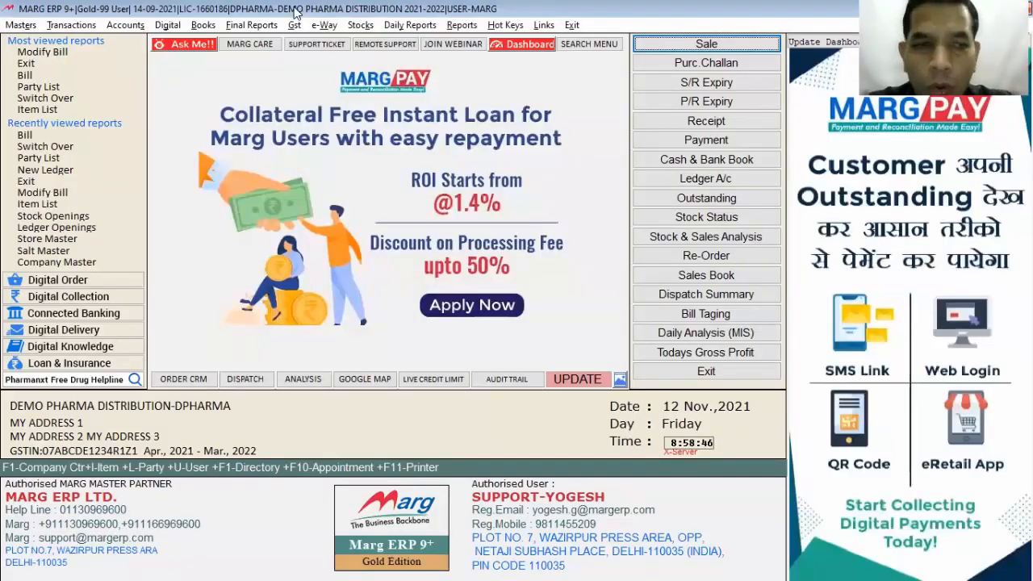
pyautogui.click(79, 27)
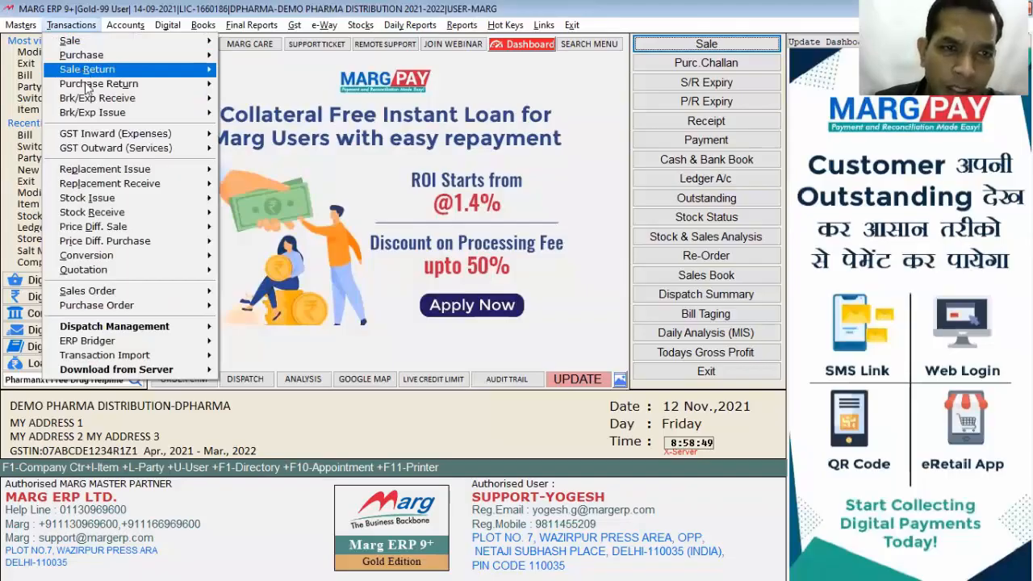
pyautogui.moveTo(89, 73)
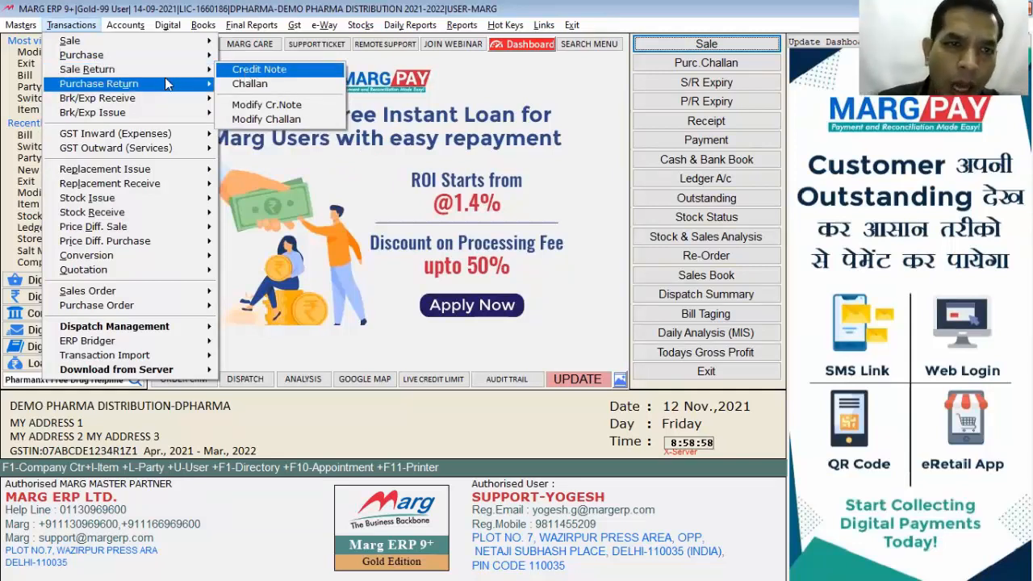
pyautogui.moveTo(156, 86)
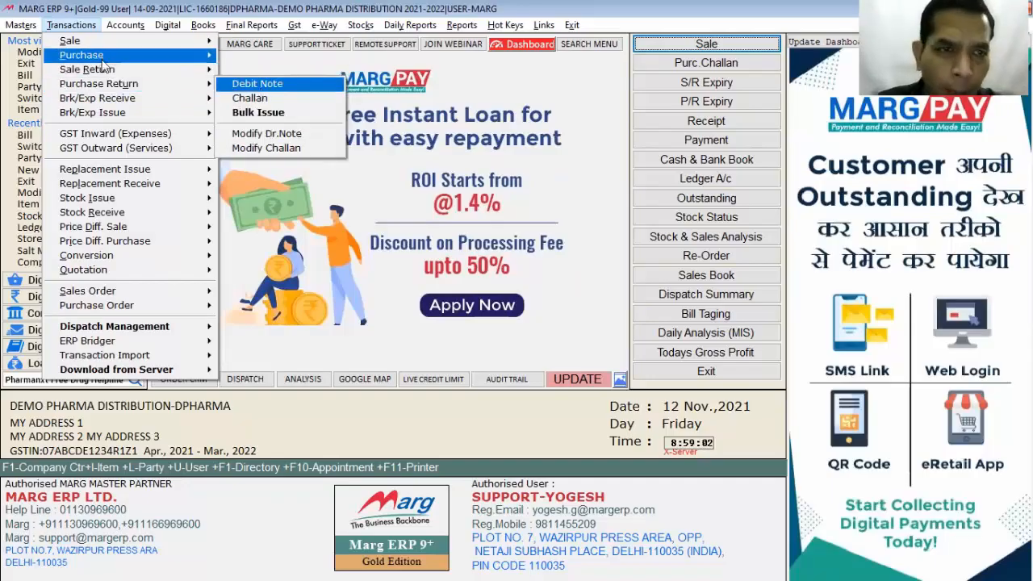
pyautogui.moveTo(121, 71)
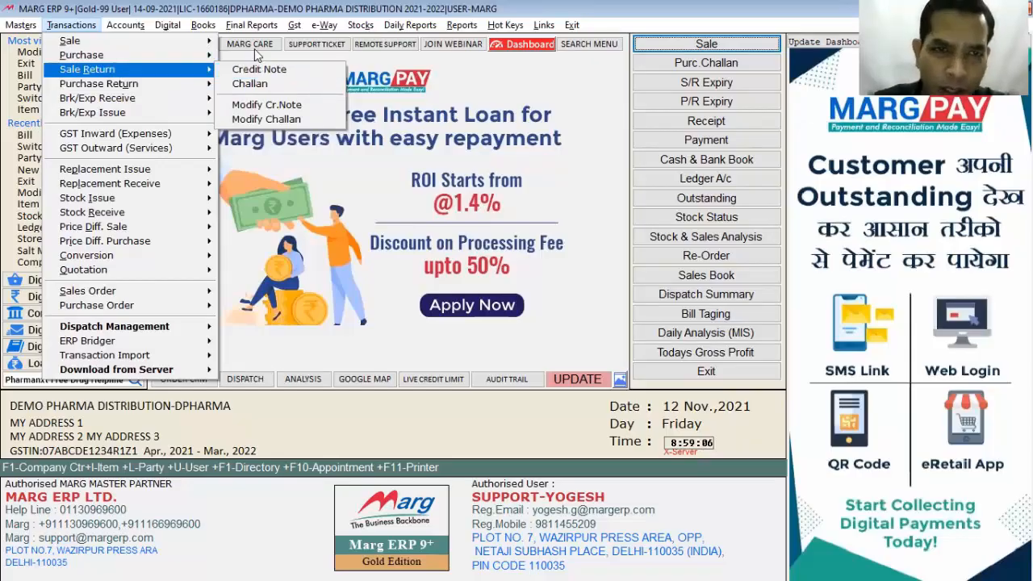
pyautogui.press('Escape')
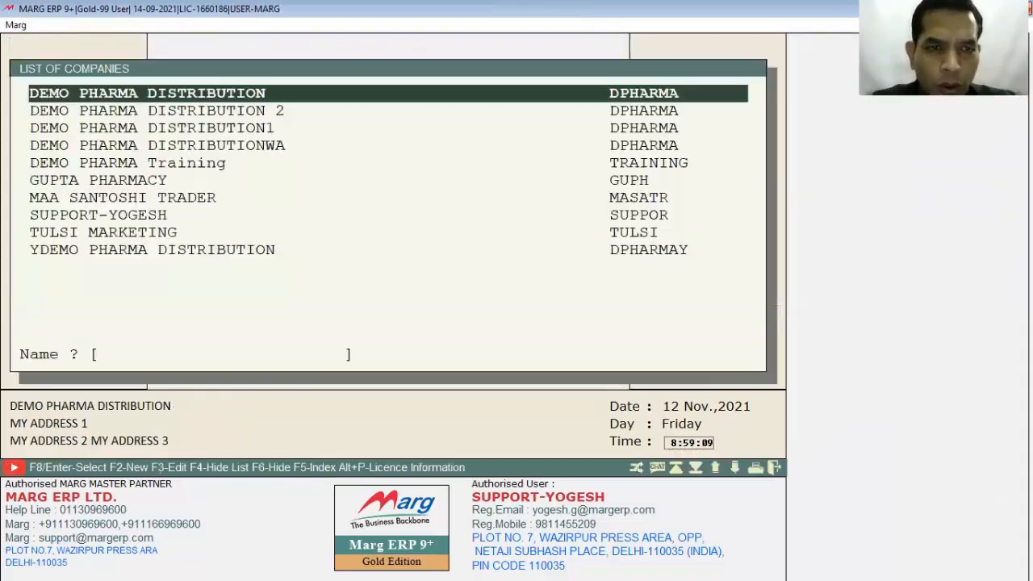
# Open the DEMO PHARMA DISTRIBUTION company and create a ledger with the customer's name under SUNDRY DEBTORS
pyautogui.press('Return')
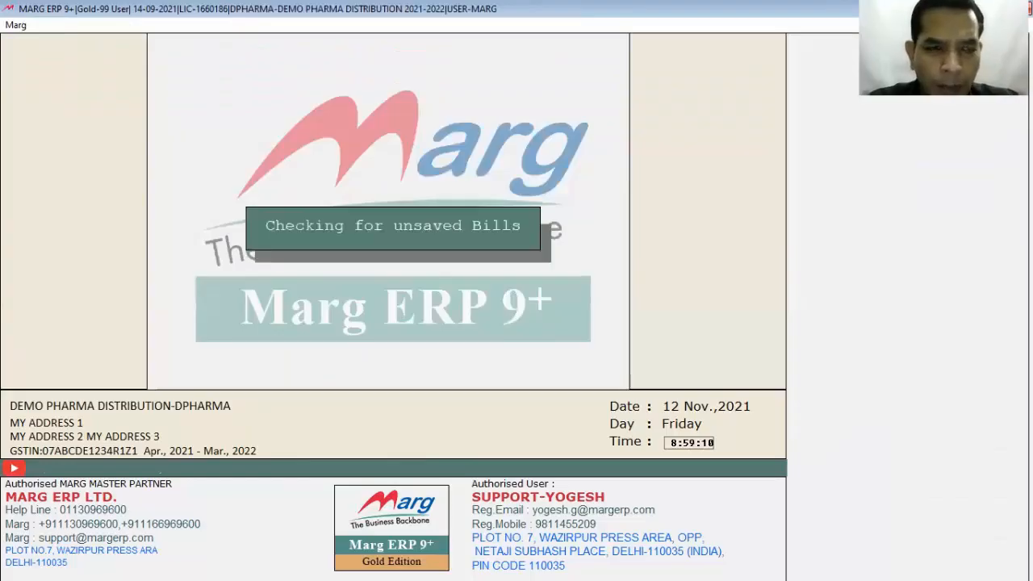
pyautogui.hotkey('alt', 'm')
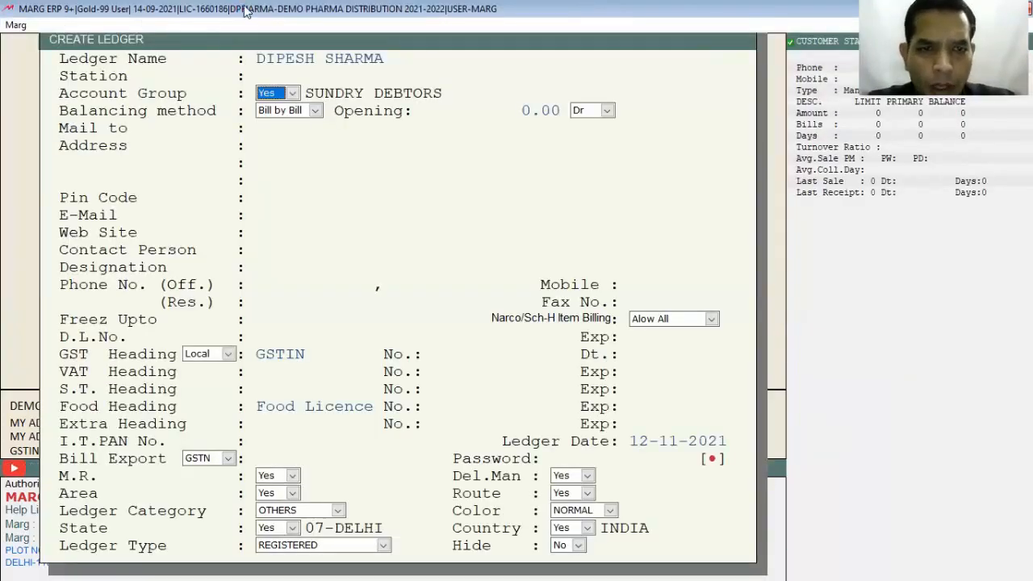
pyautogui.press('Escape')
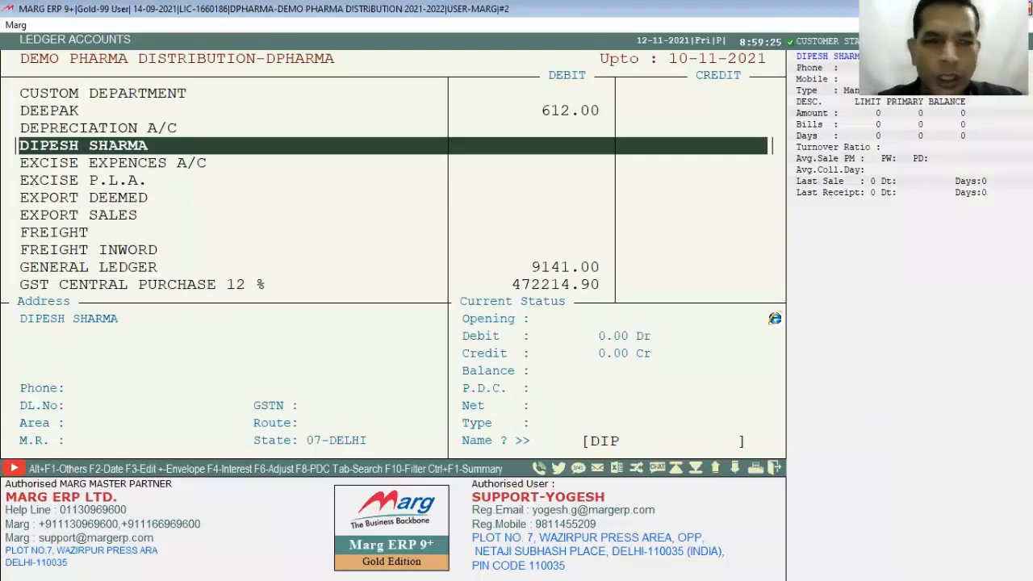
pyautogui.press('Escape')
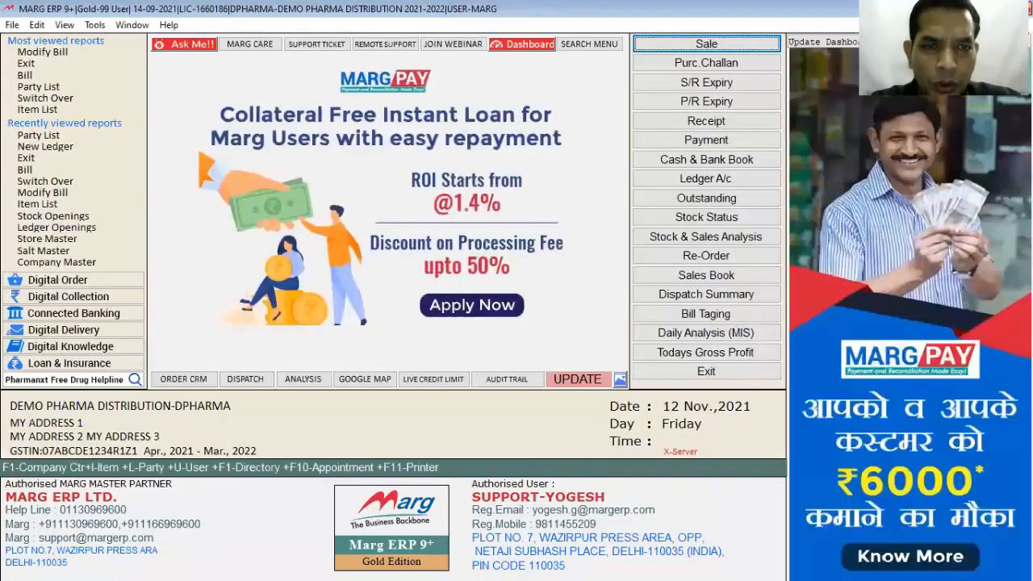
# Start a sale bill dated 12-11-2021 for the newly created customer ledger
pyautogui.press('Return')
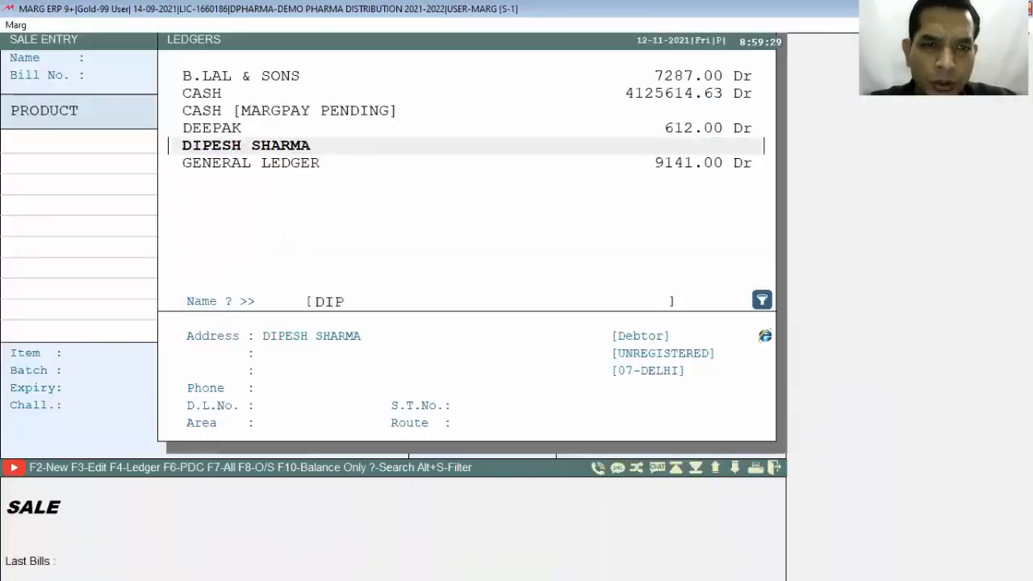
pyautogui.press('Return')
pyautogui.press('Return')
pyautogui.press('Return')
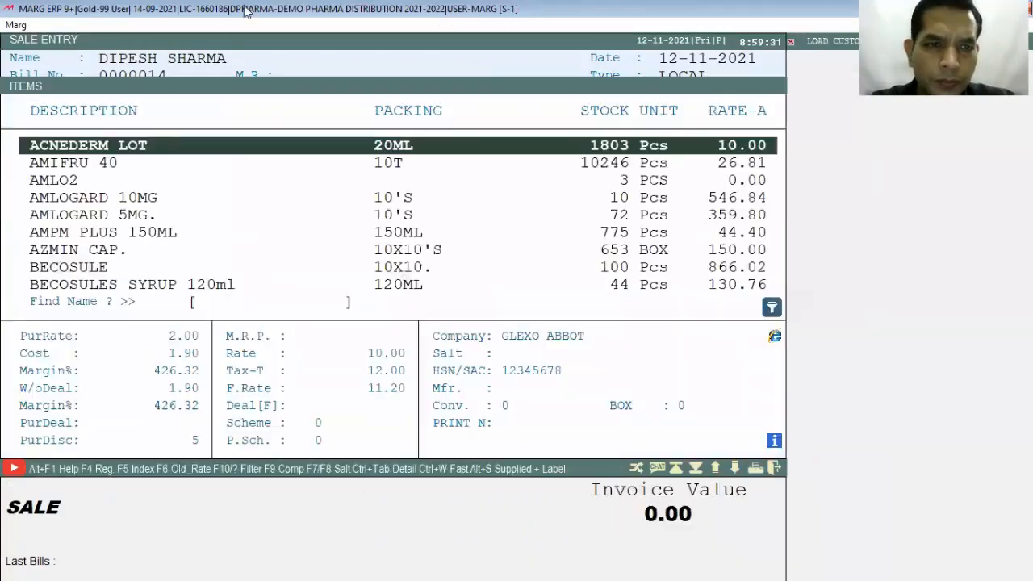
# Add AMIFRU 40 10T from batch 2508 to the sale bill with quantity 10
pyautogui.press('Down')
pyautogui.press('Return')
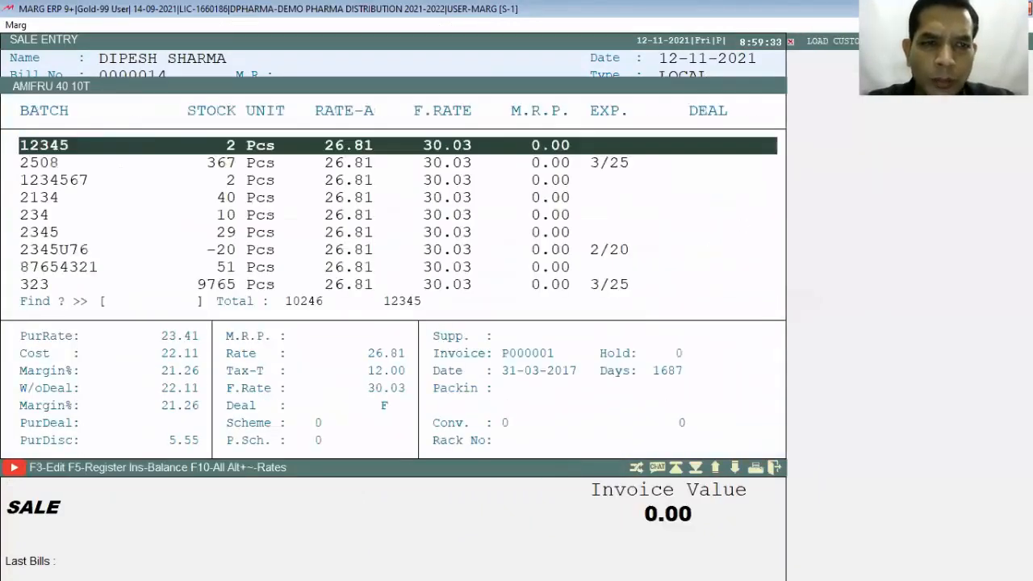
pyautogui.press('Down')
pyautogui.press('Return')
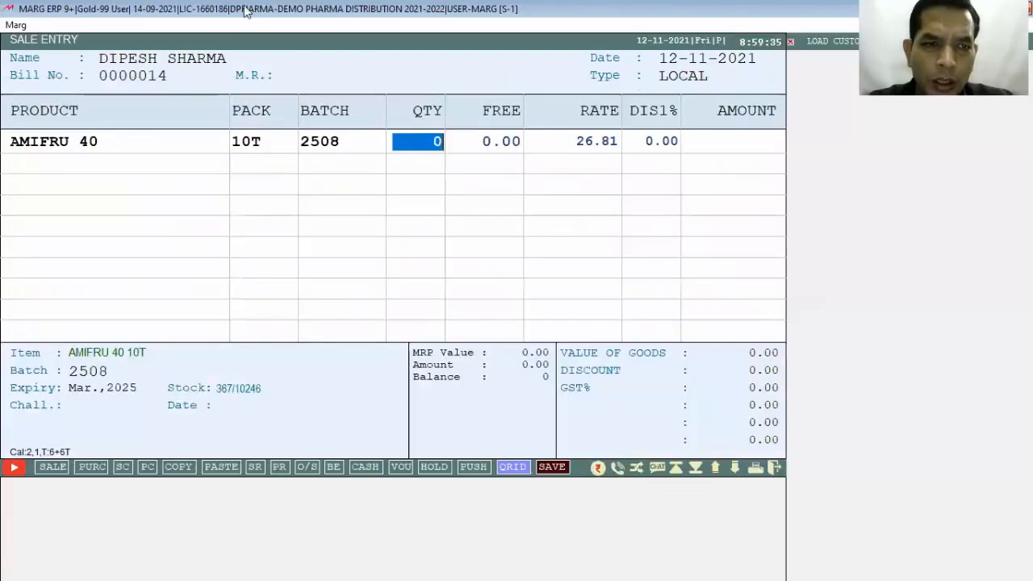
pyautogui.write('10')
pyautogui.press('Return')
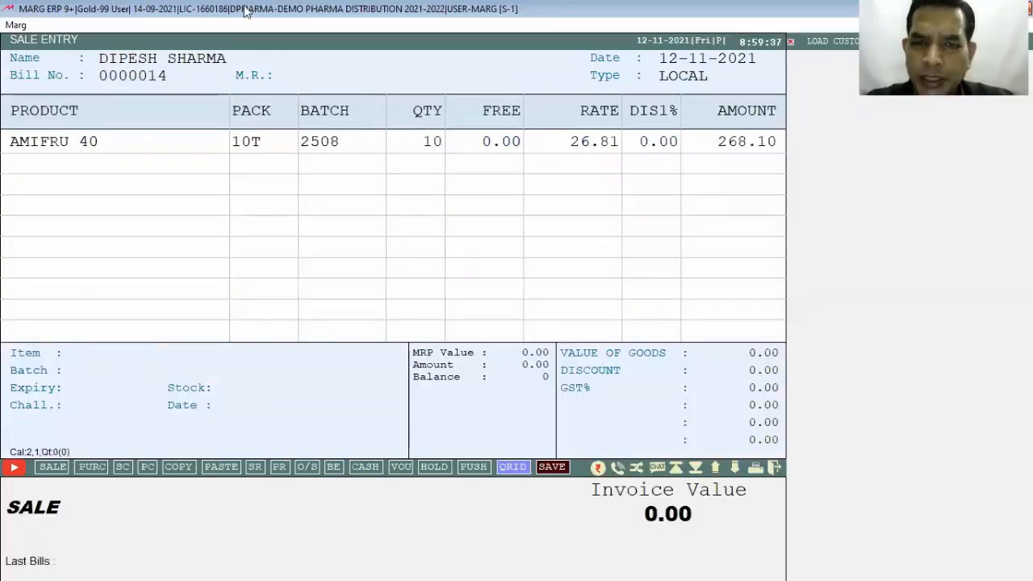
# Finish and save the customer's AMIFRU 40 bill without printing any copies
pyautogui.press('Escape')
pyautogui.press('Return')
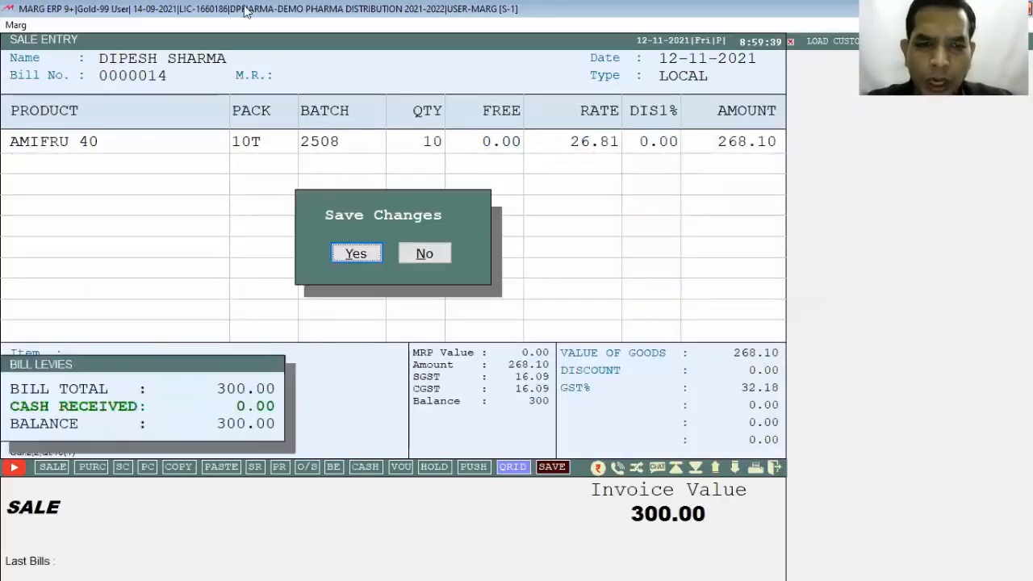
pyautogui.press('Escape')
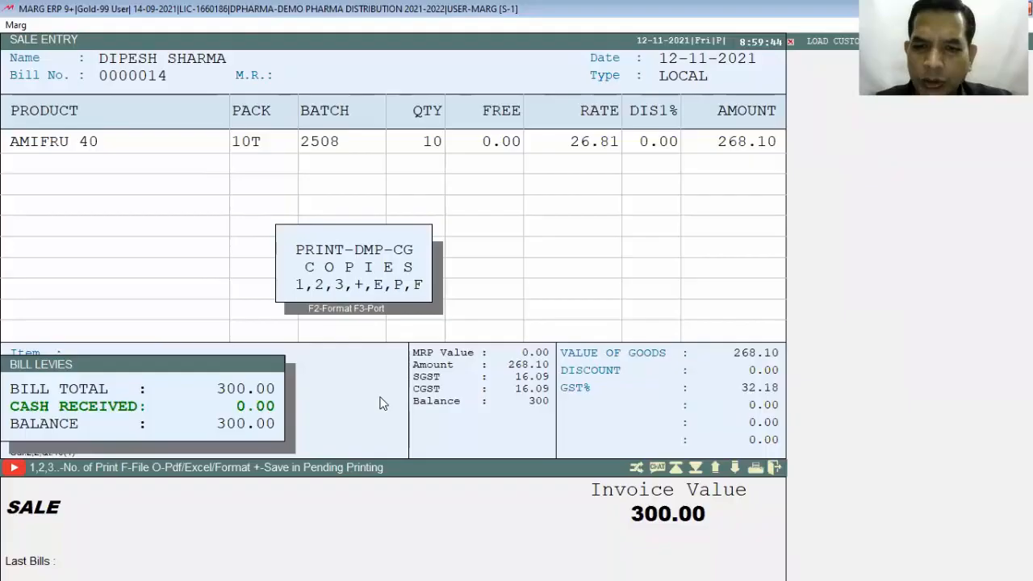
pyautogui.press('Escape')
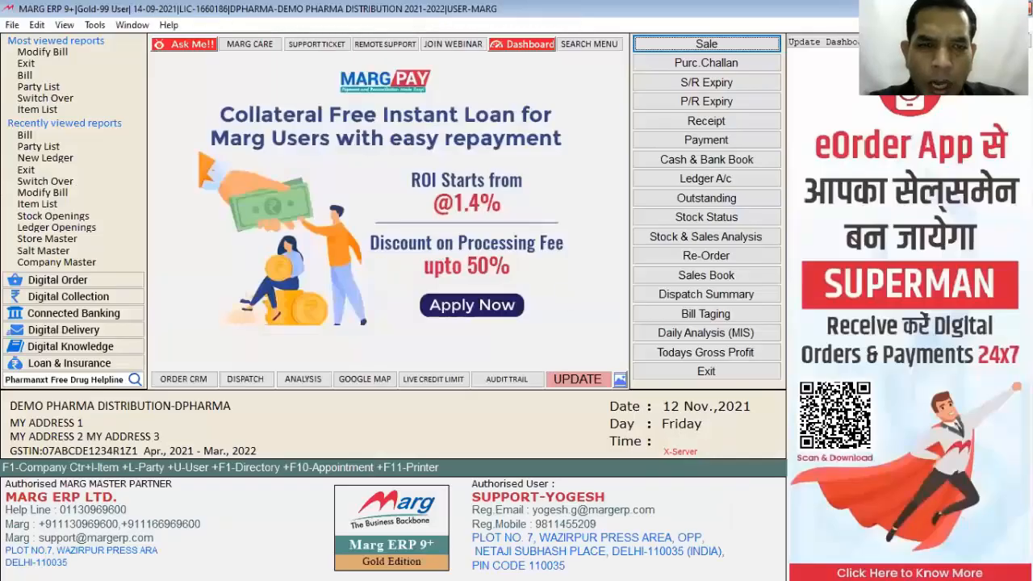
# Check AMIFRU 40's stock in the item list and the customer's balance in the ledger accounts
pyautogui.hotkey('ctrl', 'i')
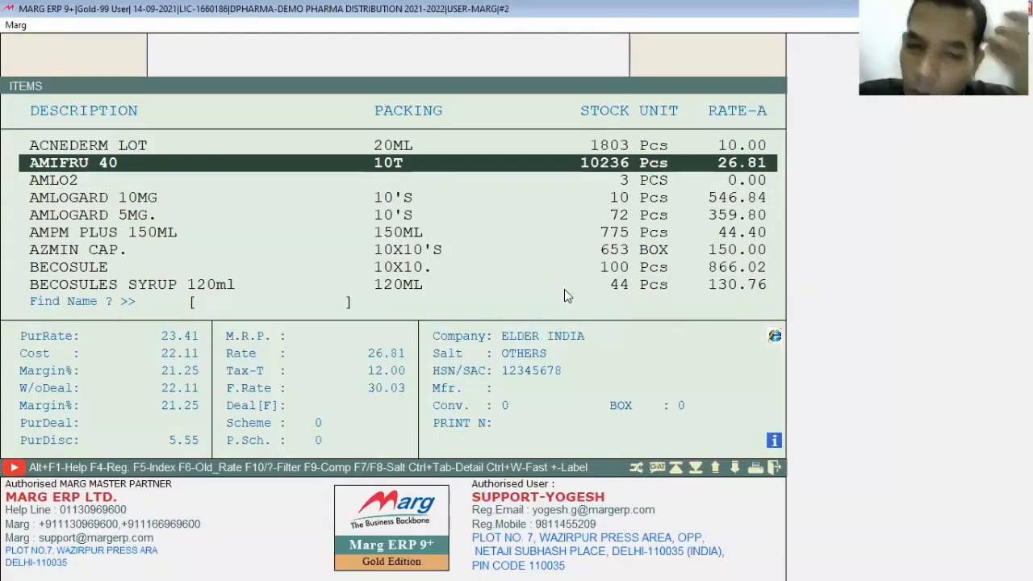
pyautogui.press('Escape')
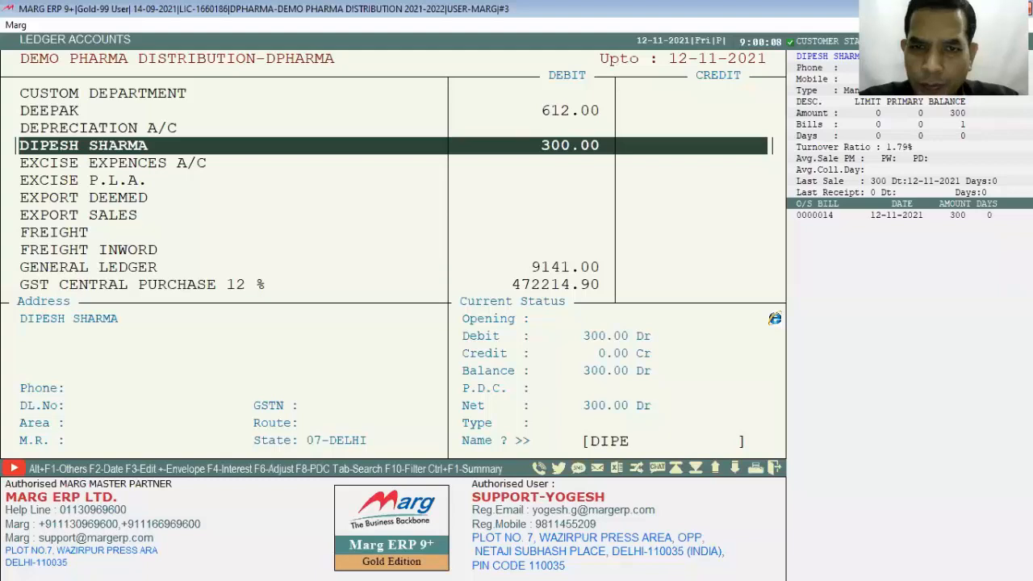
pyautogui.press('Escape')
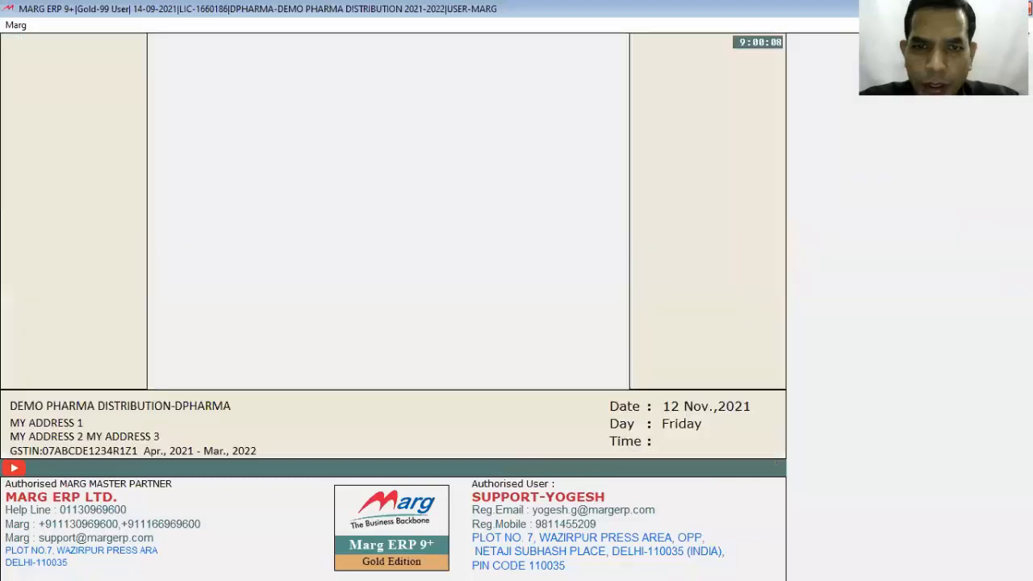
# Start a sale return credit note for the customer's ledger and enter the party number, keeping the date 12-11-2021
pyautogui.hotkey('alt', 't')
pyautogui.press('Down')
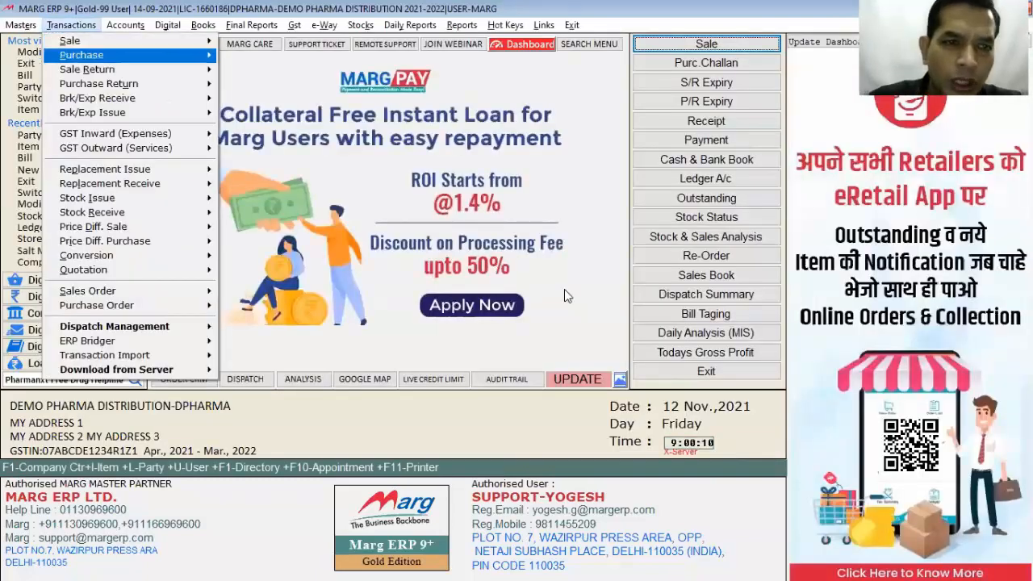
pyautogui.press('Down')
pyautogui.press('Right')
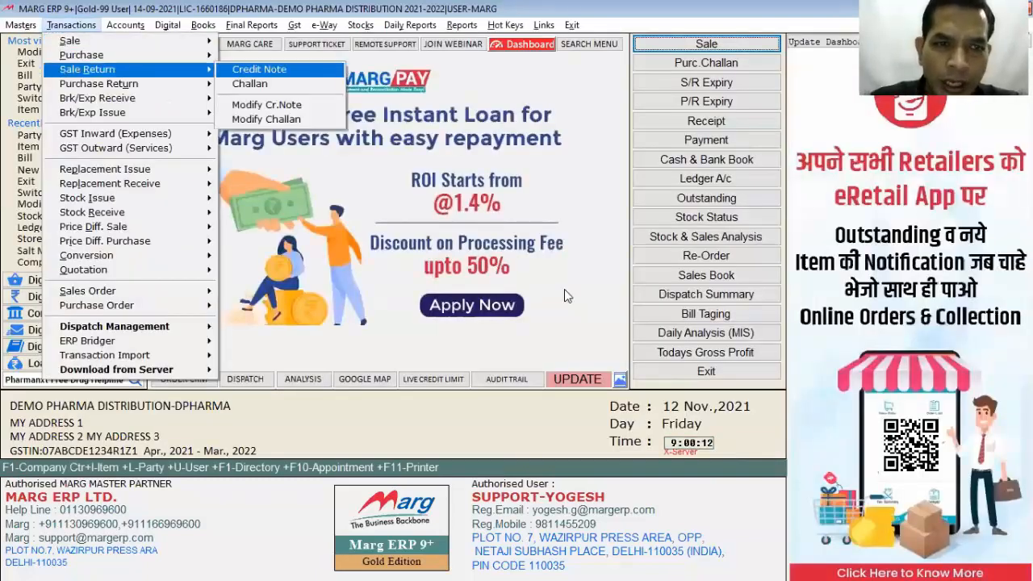
pyautogui.press('Return')
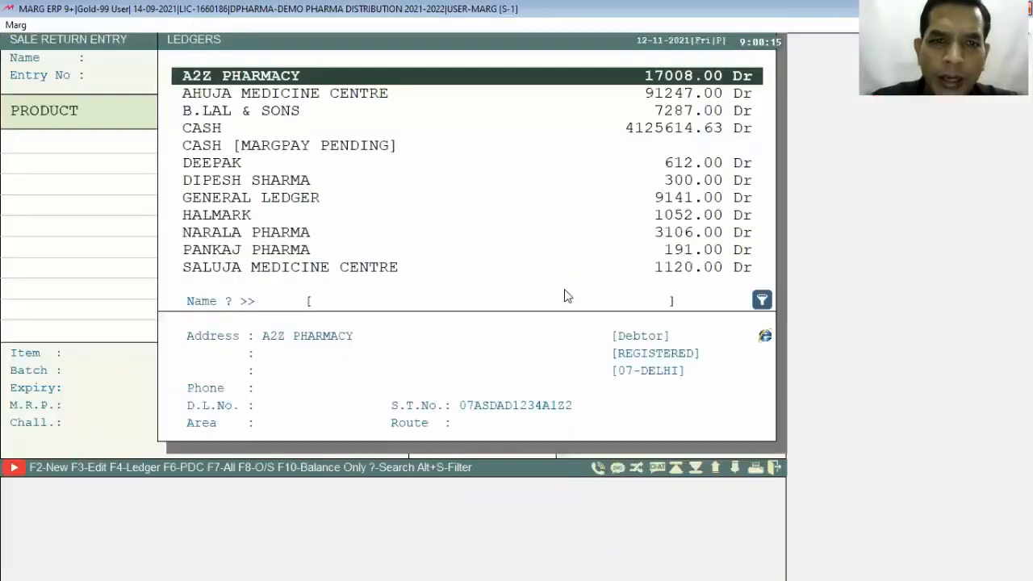
pyautogui.write('DIP')
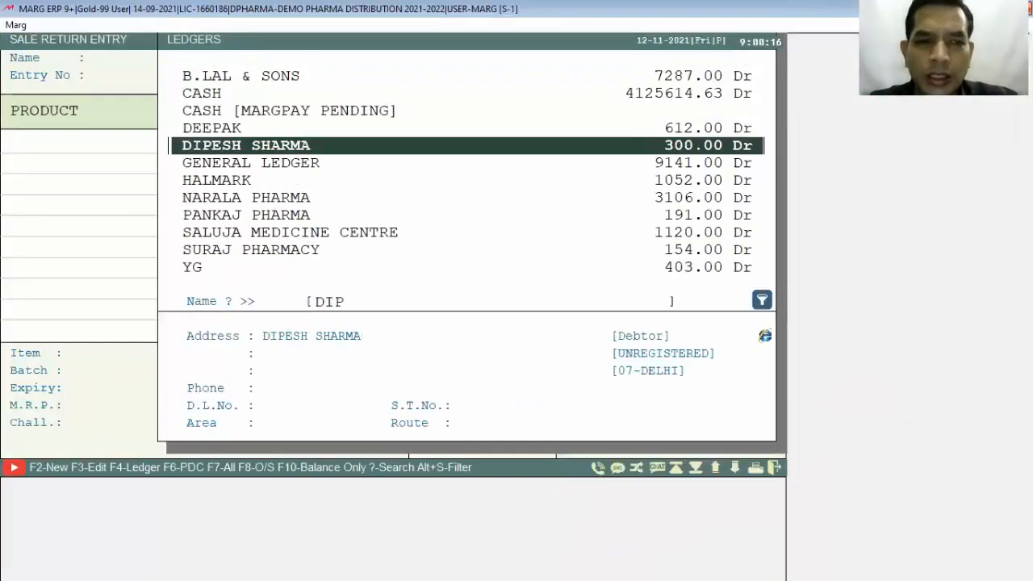
pyautogui.press('Return')
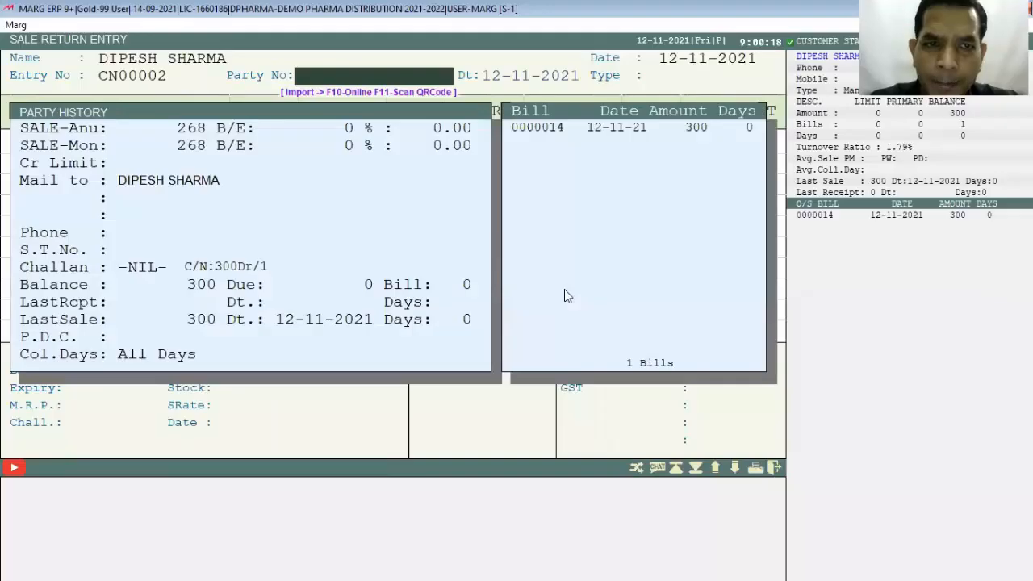
pyautogui.write('523')
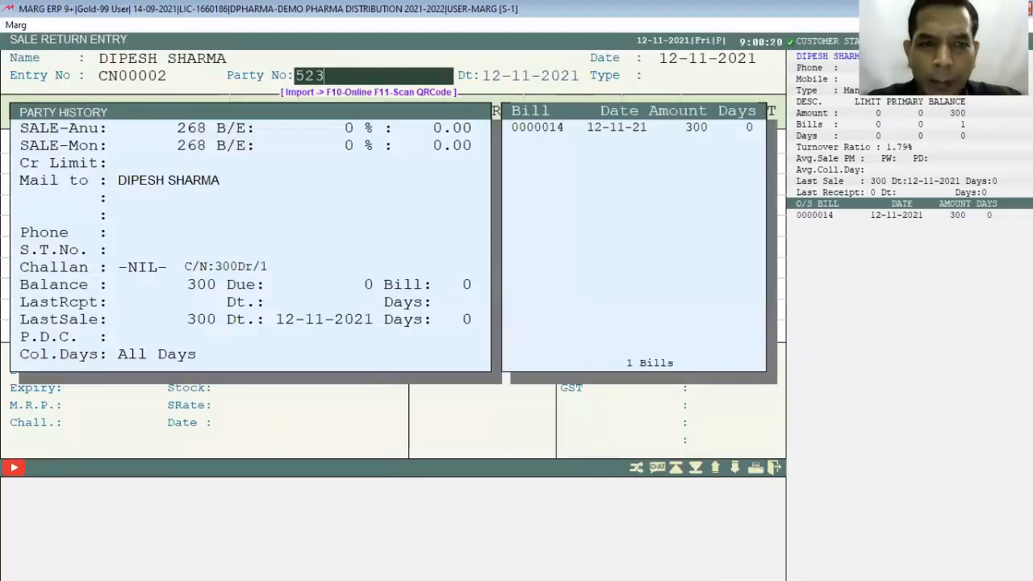
pyautogui.press('Return')
pyautogui.press('Return')
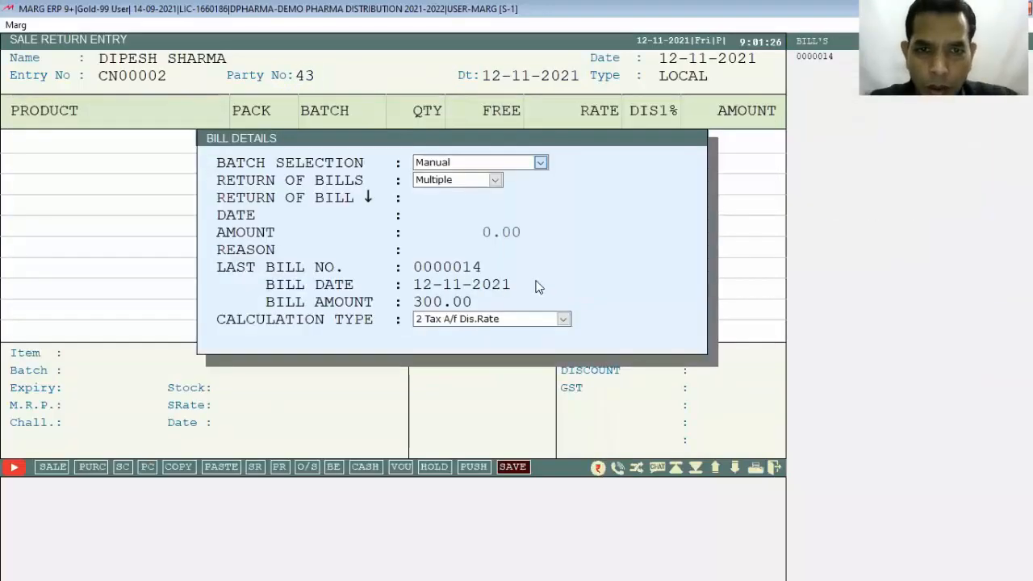
# Keep batch selection Manual, set the return of bills to Bill-By-Bill, and select the customer's last bill
pyautogui.press('Return')
pyautogui.press('Down')
pyautogui.press('Down')
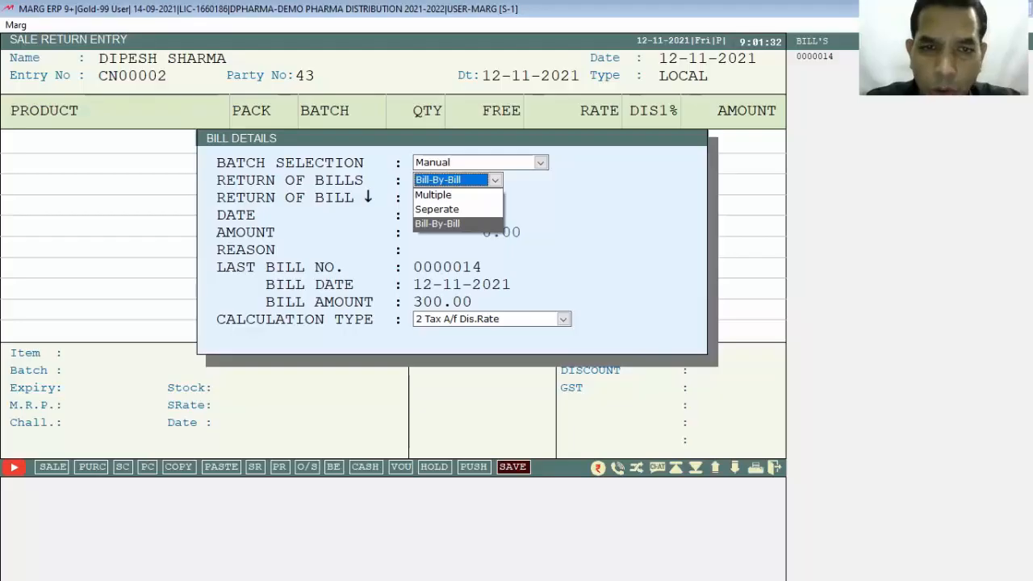
pyautogui.press('Return')
pyautogui.press('Return')
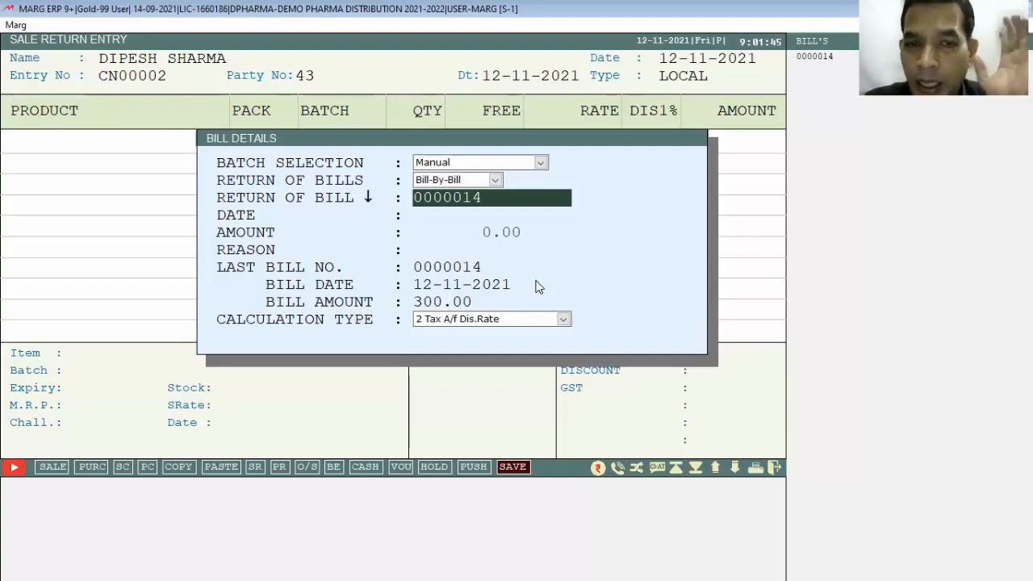
# Keep the bill date 12-11-2021 and amount 300.00, enter the reason MORE PUR, and accept calculation type 2 Tax A/f Dis.Rate
pyautogui.press('Return')
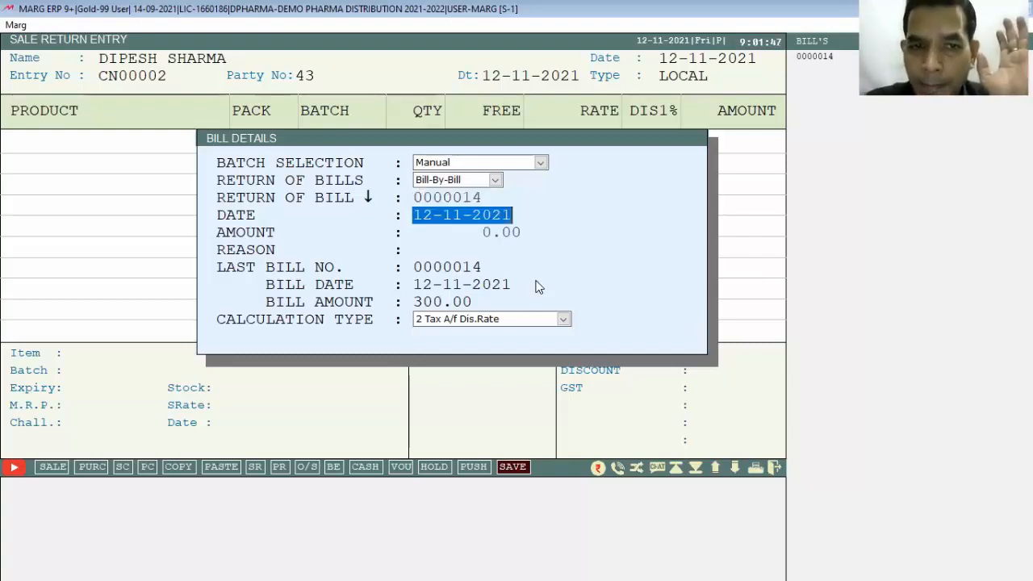
pyautogui.press('Return')
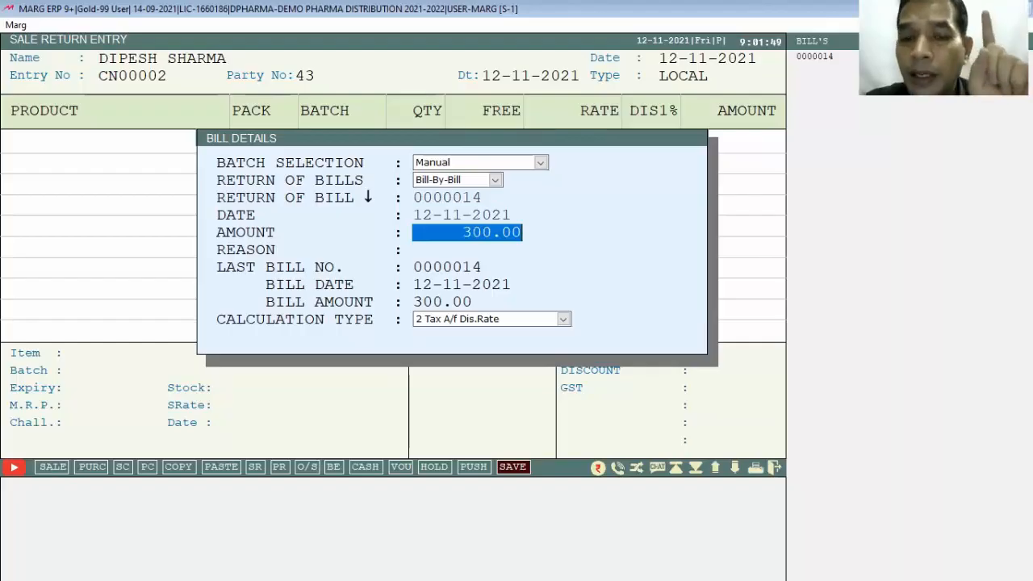
pyautogui.press('Return')
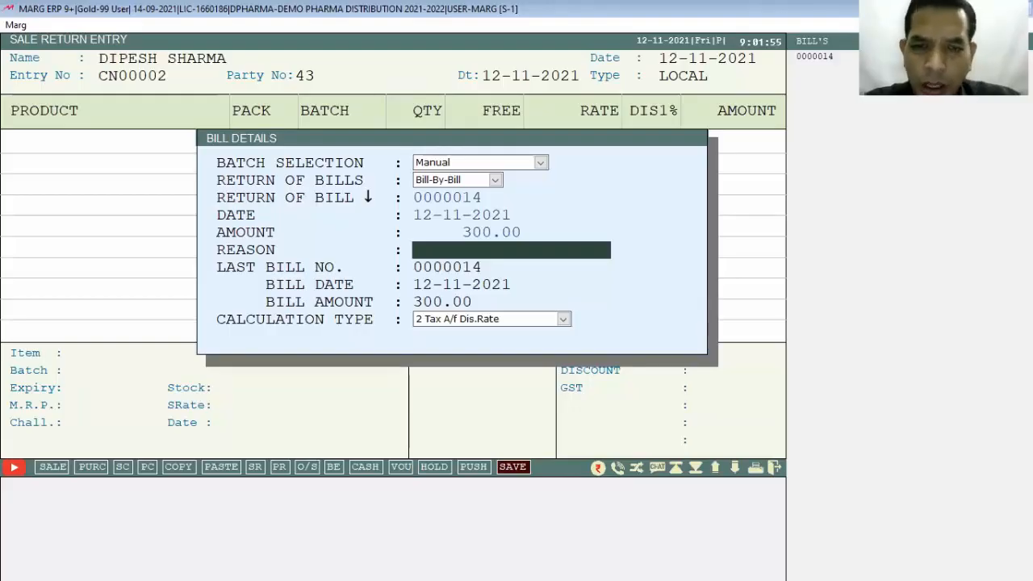
pyautogui.write('MORE P')
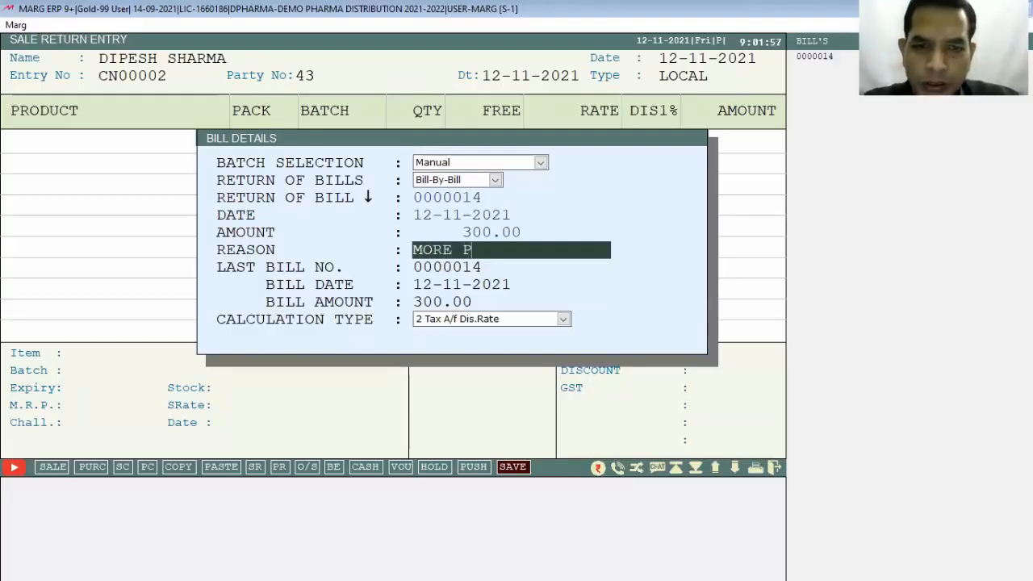
pyautogui.write('UR')
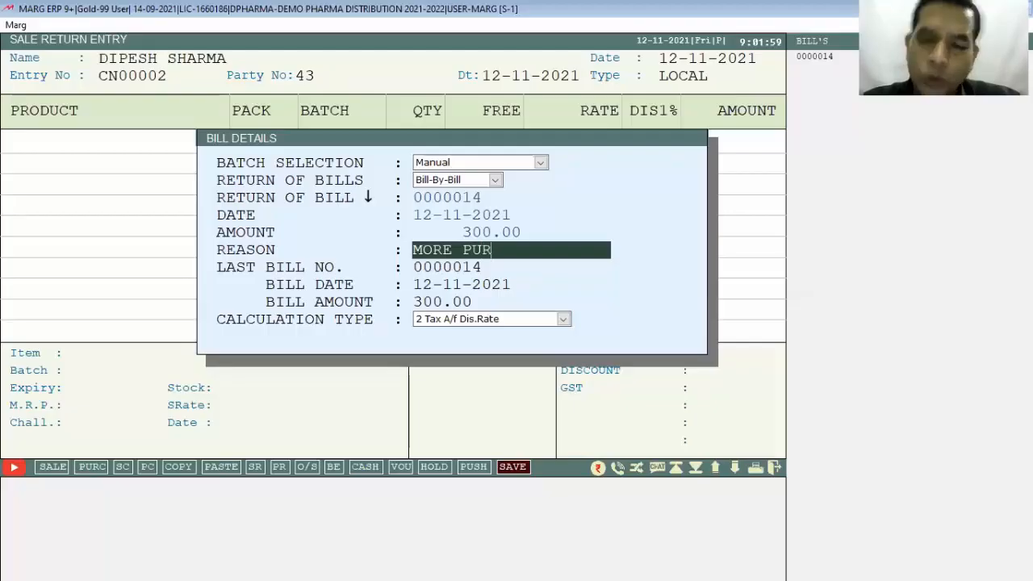
pyautogui.press('Return')
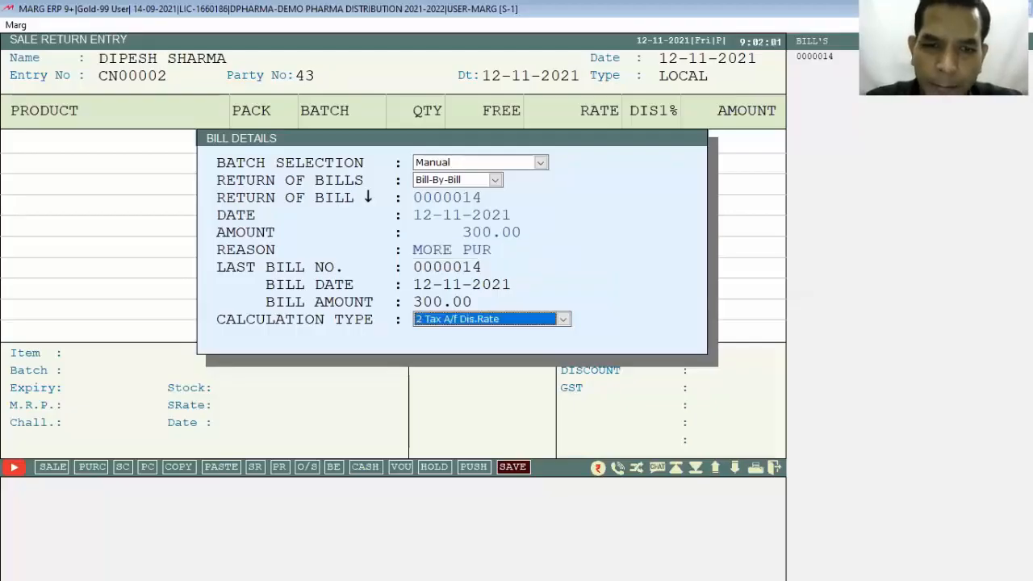
pyautogui.press('Return')
# Select AMIFRU 40 from the customer's bill and load a return quantity of 4 with free quantity 0
pyautogui.press('space')
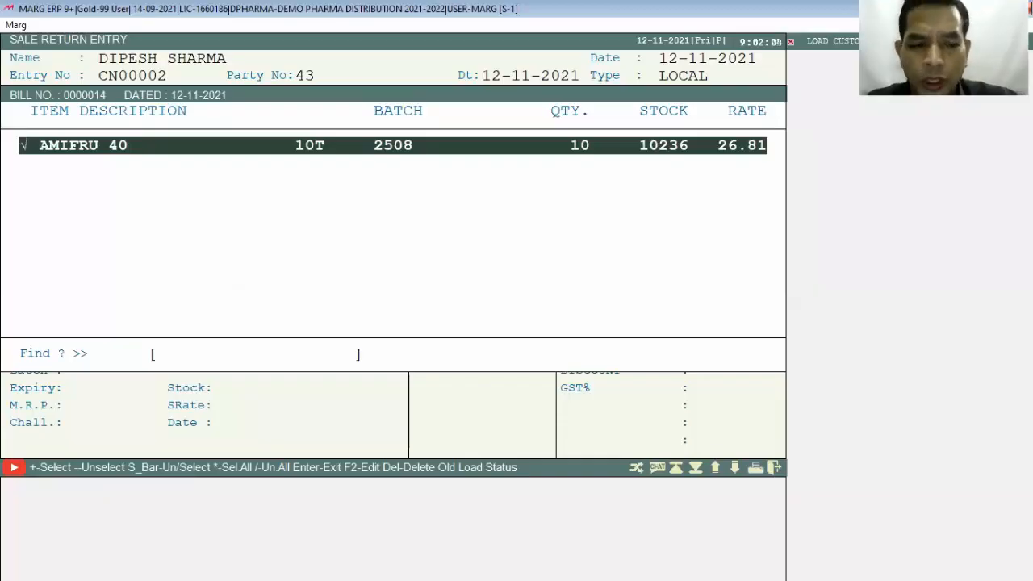
pyautogui.press('Return')
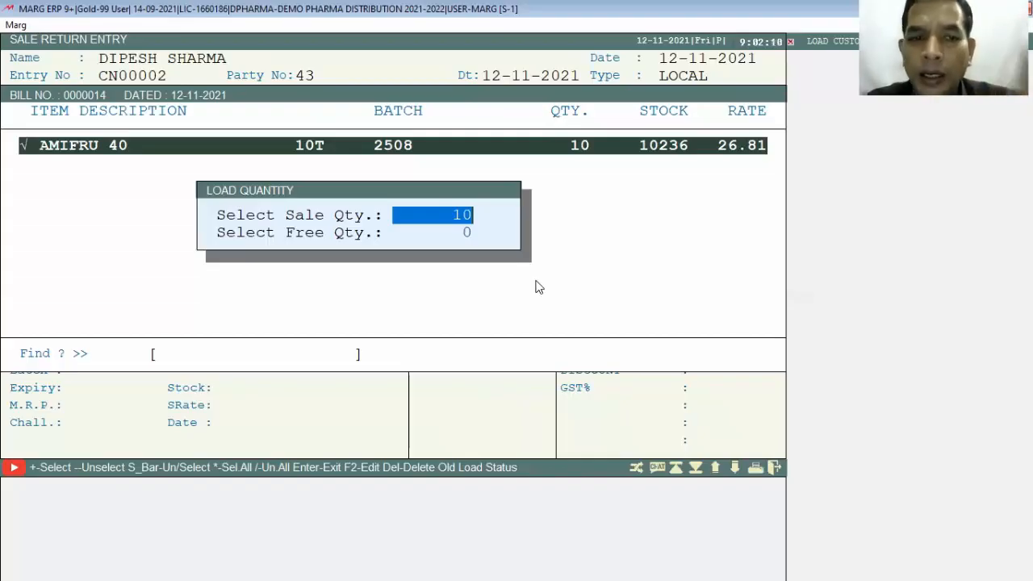
pyautogui.write('4')
pyautogui.press('Return')
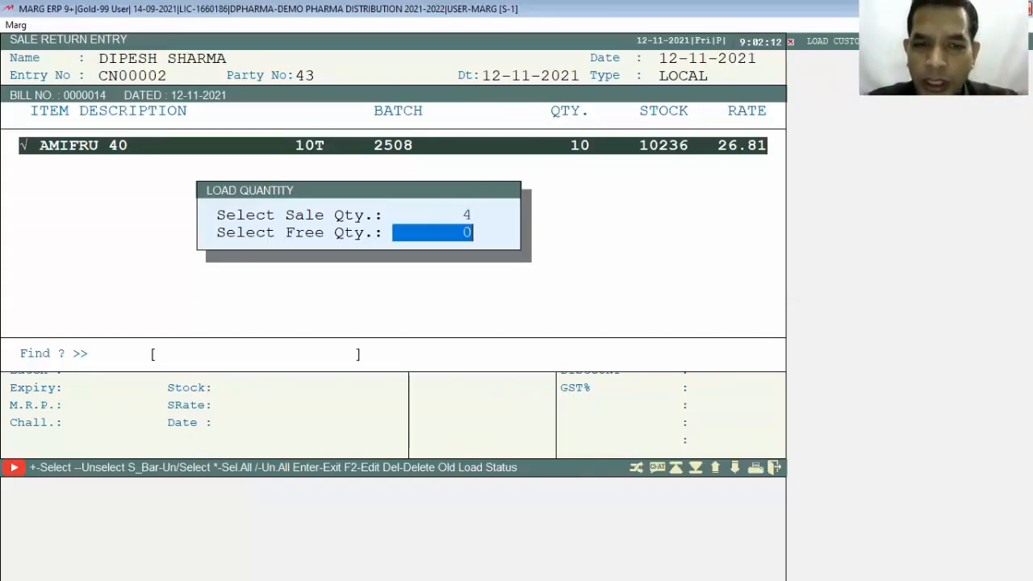
pyautogui.press('Return')
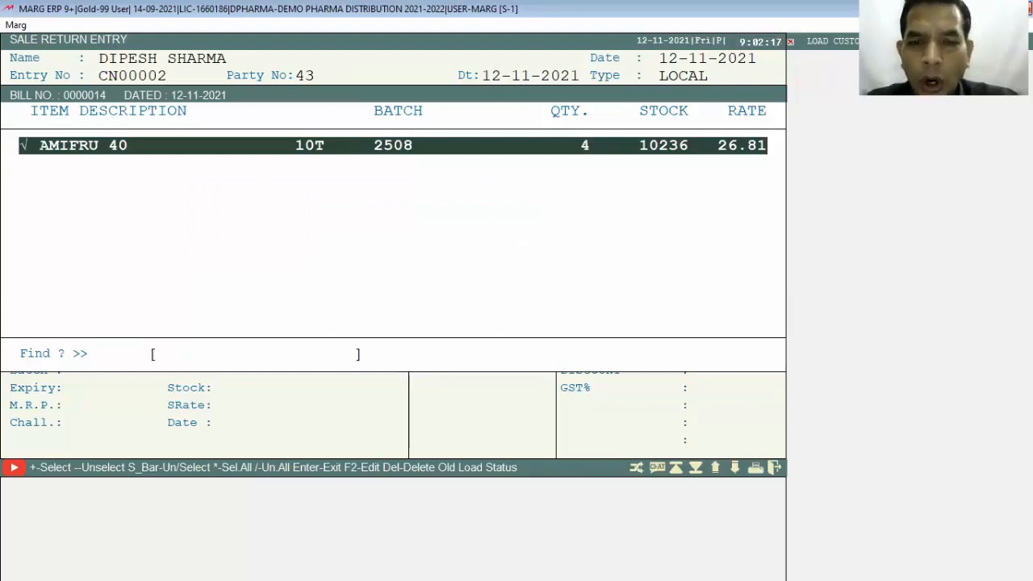
pyautogui.press('Return')
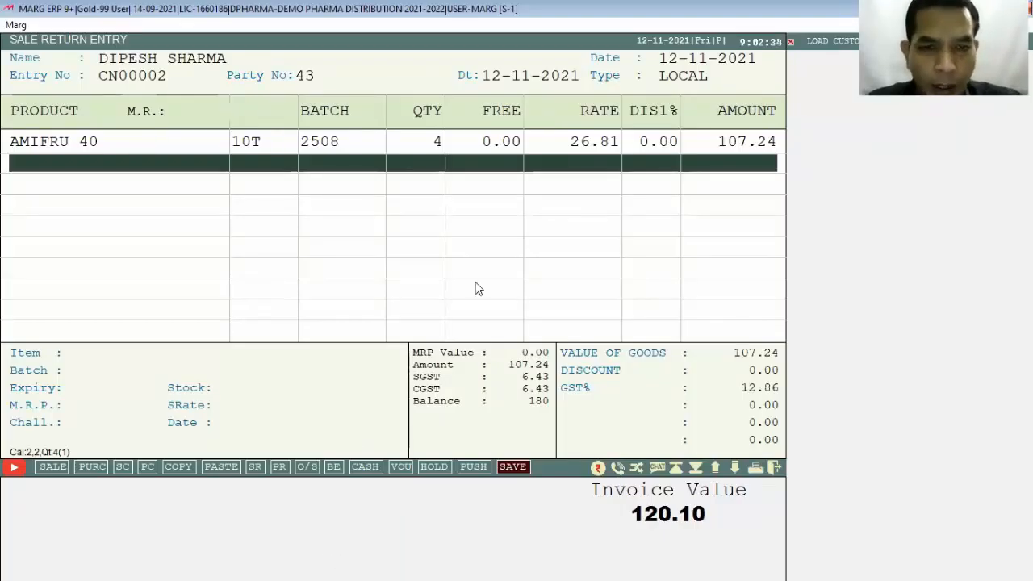
# Finish the sale return as a Bill/CR/DR Note, skip the tax summary, and leave cash paid at 0.00
pyautogui.press('End')
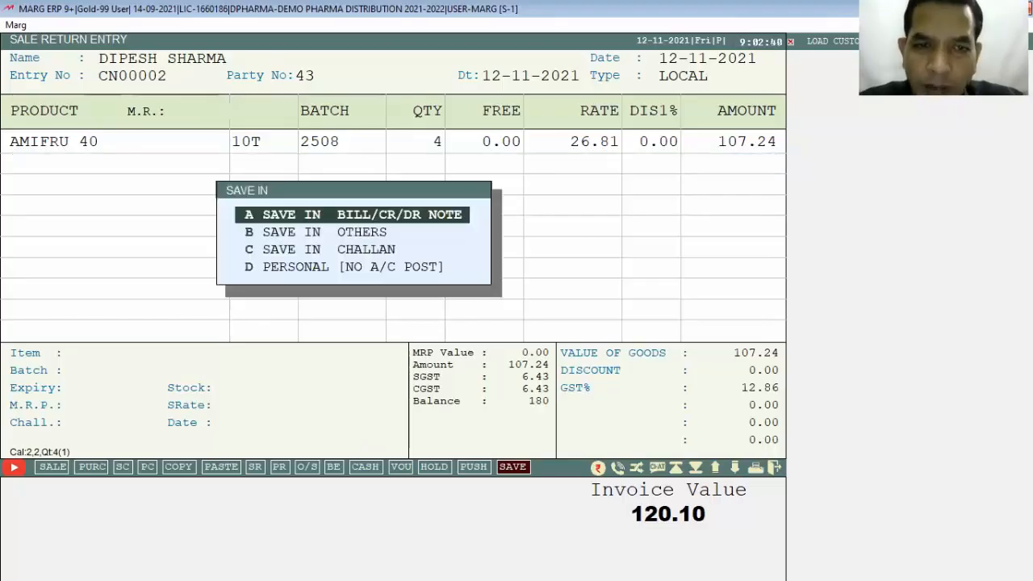
pyautogui.press('Return')
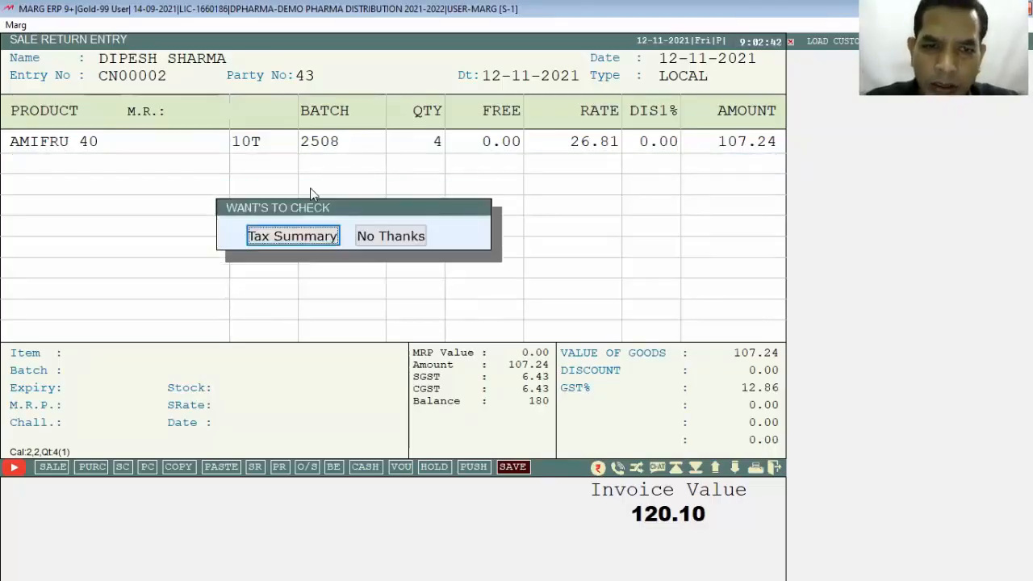
pyautogui.press('Right')
pyautogui.press('Return')
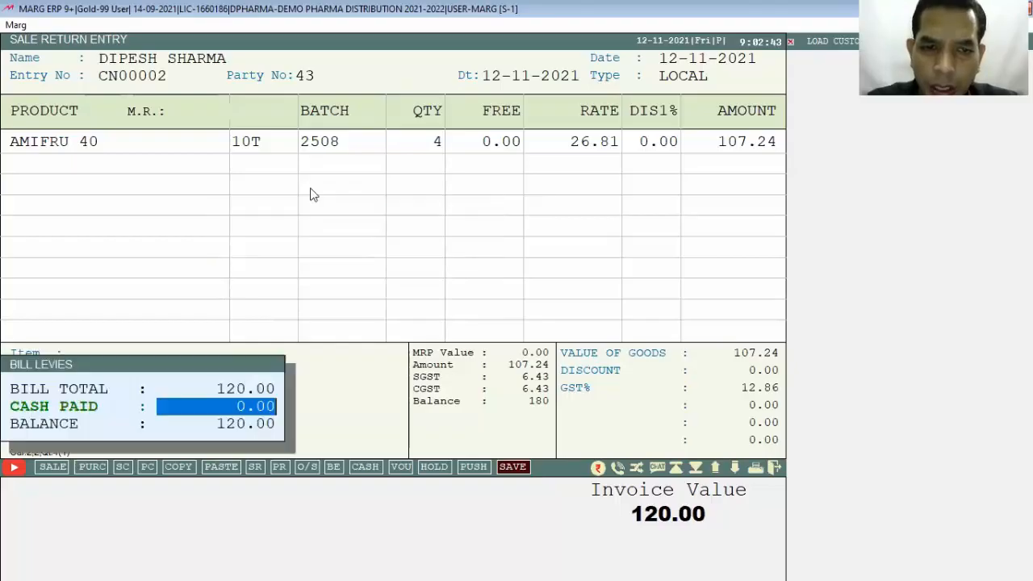
pyautogui.press('Return')
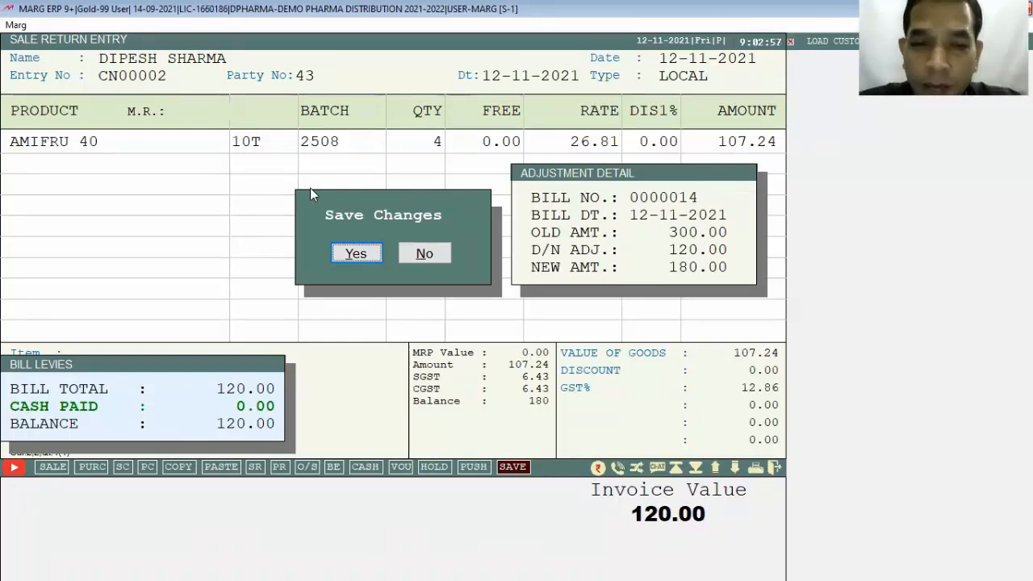
# Save the sale return, adjust 120.00 Cr against the customer's pending bill with Adj Ref, and close without printing copies
pyautogui.press('Return')
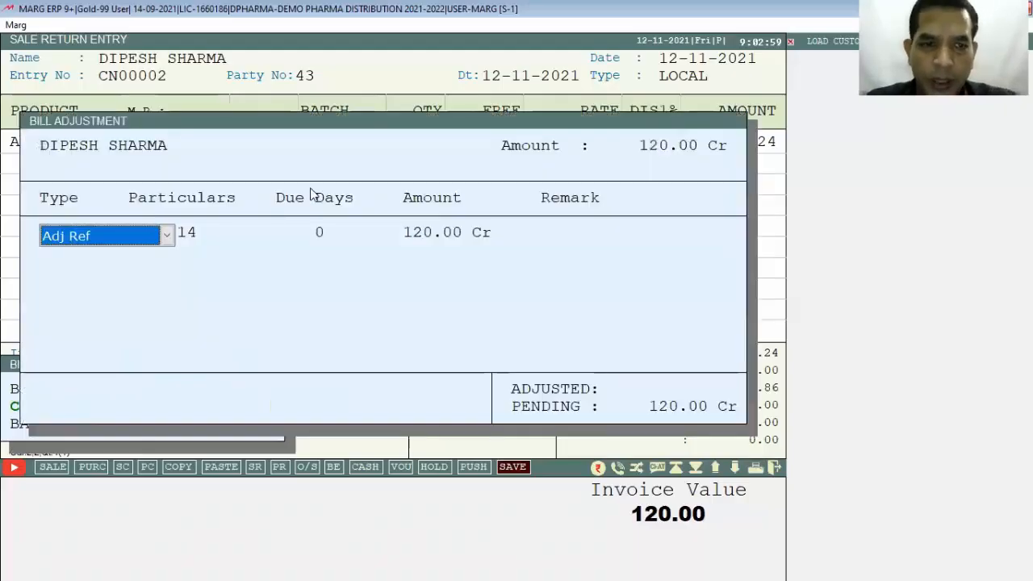
pyautogui.press('Return')
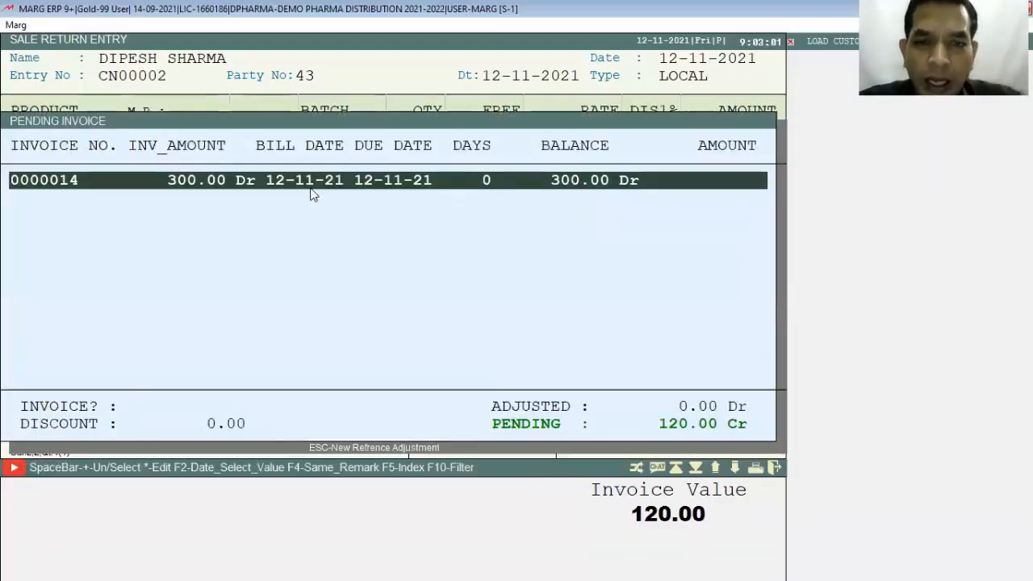
pyautogui.press('Return')
pyautogui.press('Return')
pyautogui.press('Return')
pyautogui.press('Return')
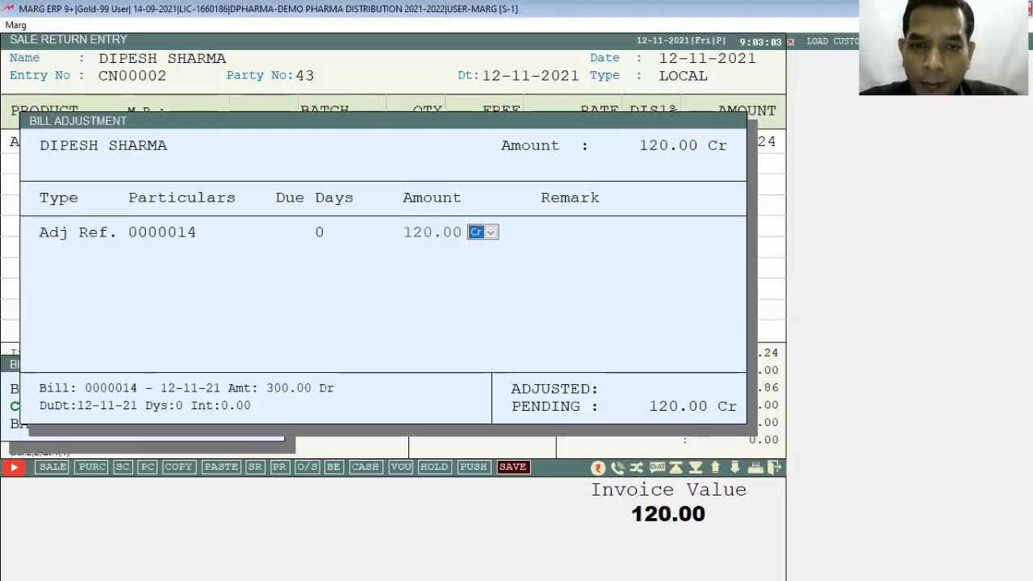
pyautogui.press('Return')
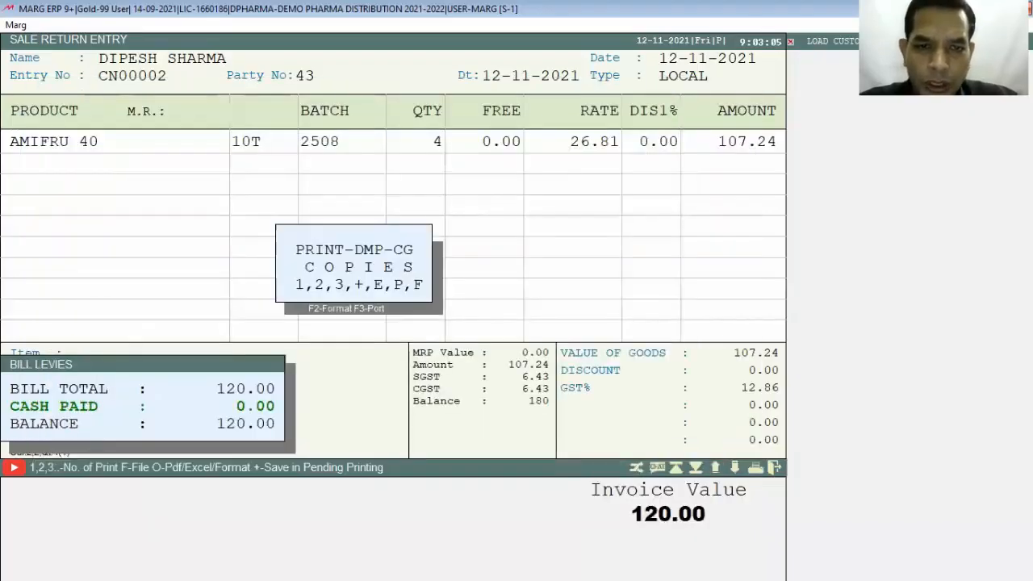
pyautogui.press('Escape')
pyautogui.press('Escape')
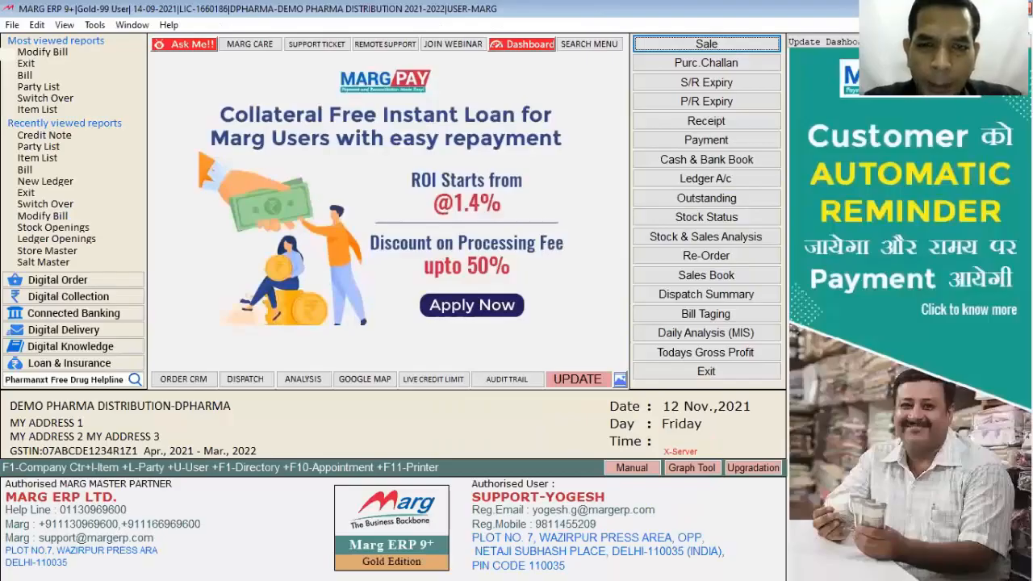
# Check the customer's balance in the ledger accounts and AMIFRU 40's stock in the item list
pyautogui.hotkey('ctrl', 'l')
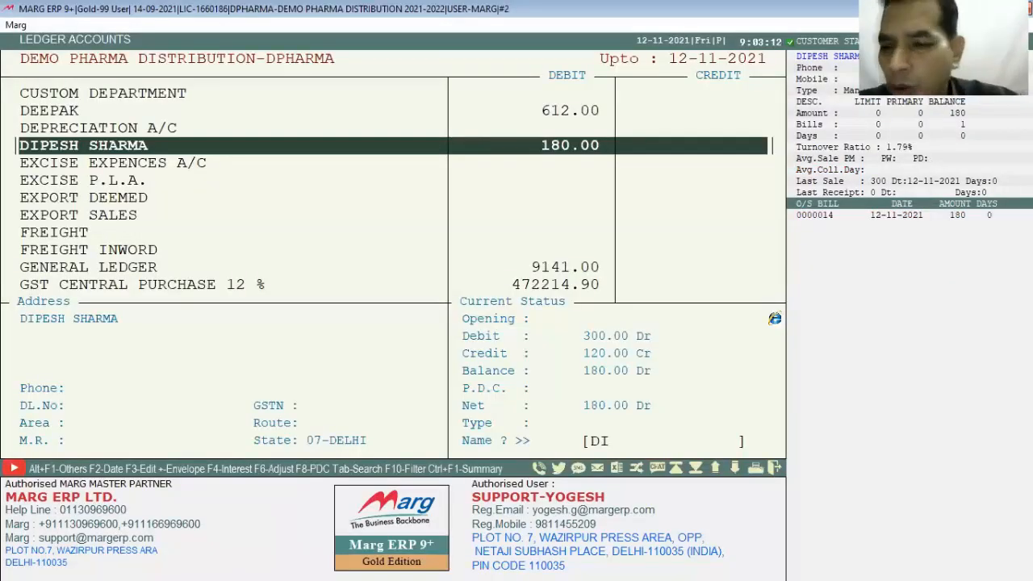
pyautogui.press('Escape')
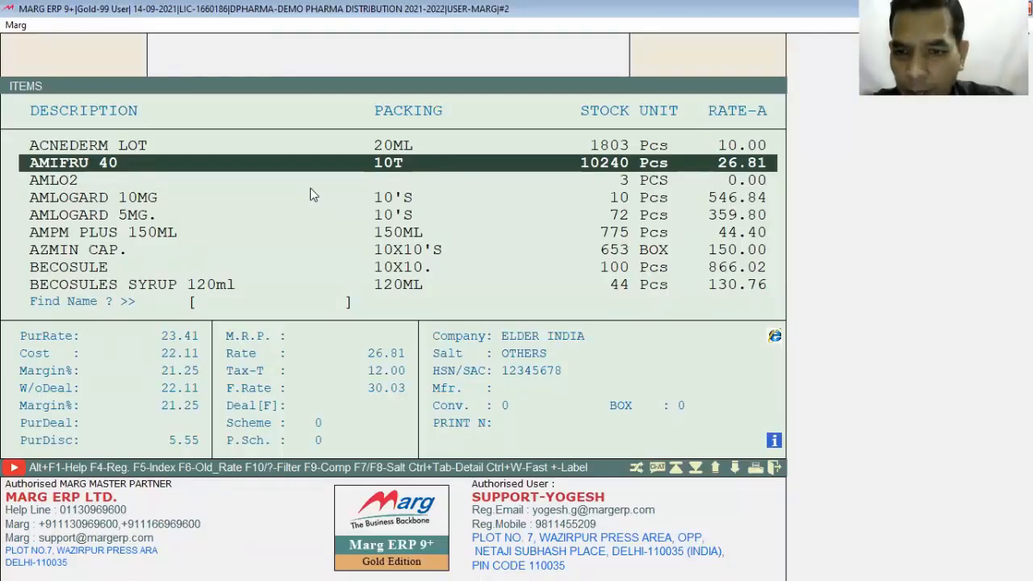
pyautogui.press('Escape')
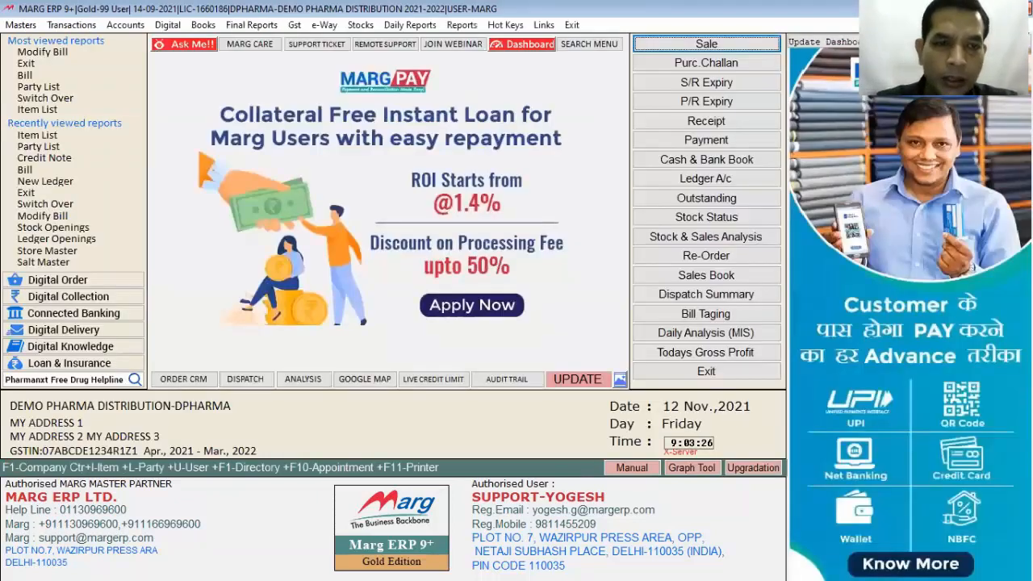
# Locate the Brk/Exp Receive transaction and compare it with Brk/Exp Issue
pyautogui.hotkey('alt', 't')
pyautogui.press('Down')
pyautogui.press('Down')
pyautogui.press('Down')
pyautogui.press('Down')
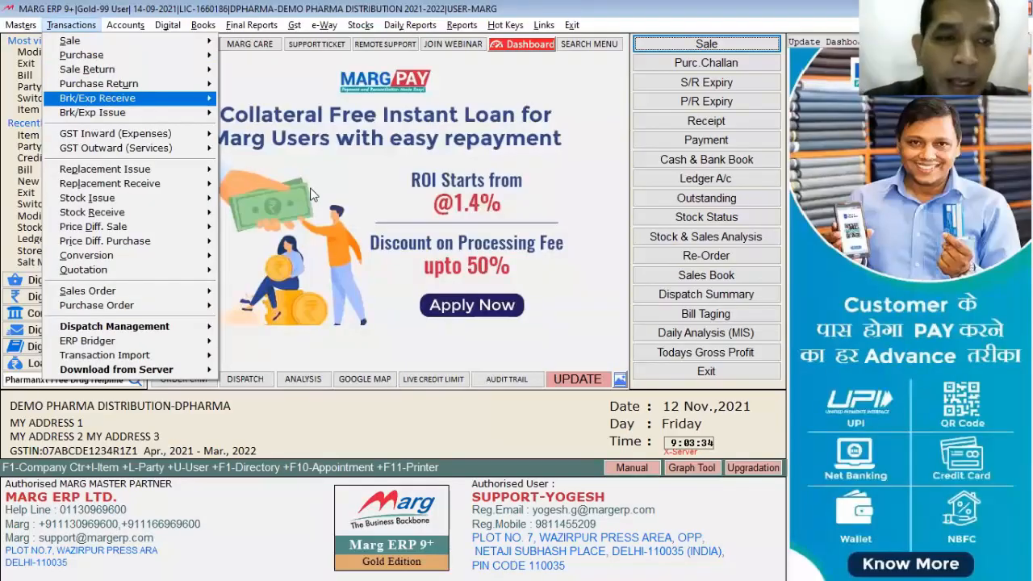
pyautogui.press('Down')
pyautogui.press('Up')
pyautogui.press('Down')
pyautogui.press('Up')
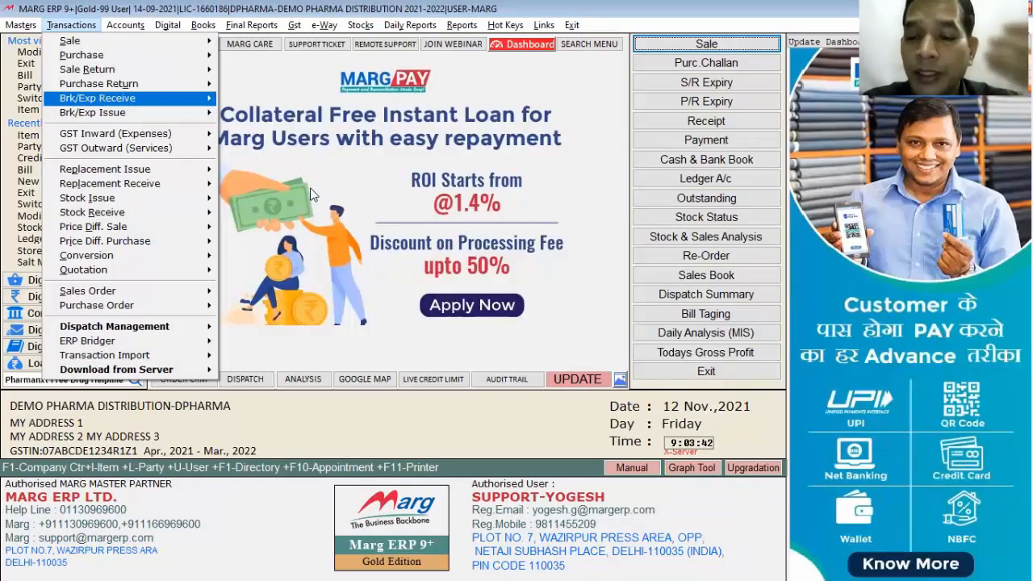
pyautogui.press('Down')
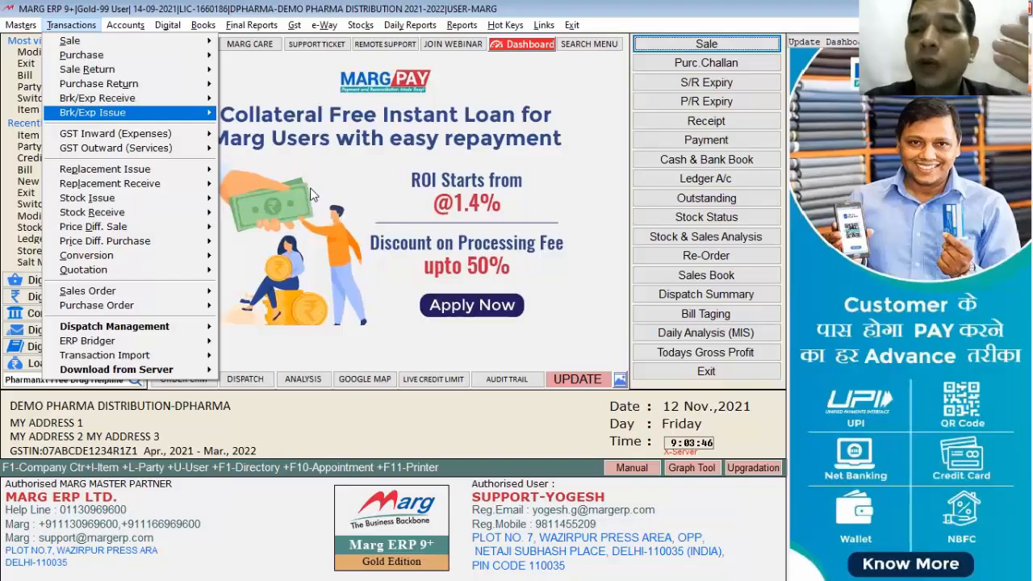
pyautogui.press('Up')
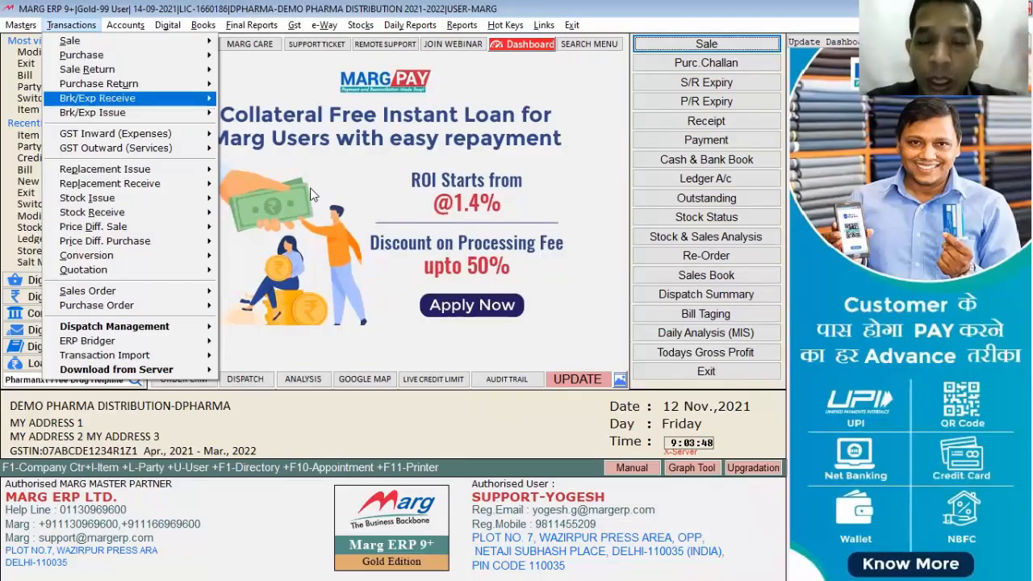
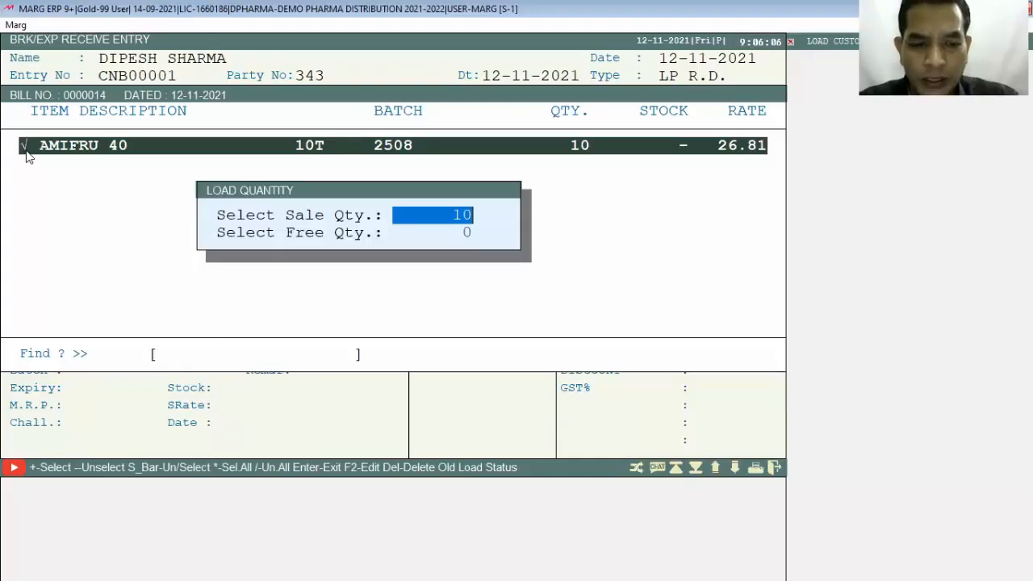
# Load a quantity of 3 AMIFRU 40 with free quantity 0 from the customer's bill into the breakage/expiry receive entry
pyautogui.press('Return')
pyautogui.press('Return')
pyautogui.press('Return')
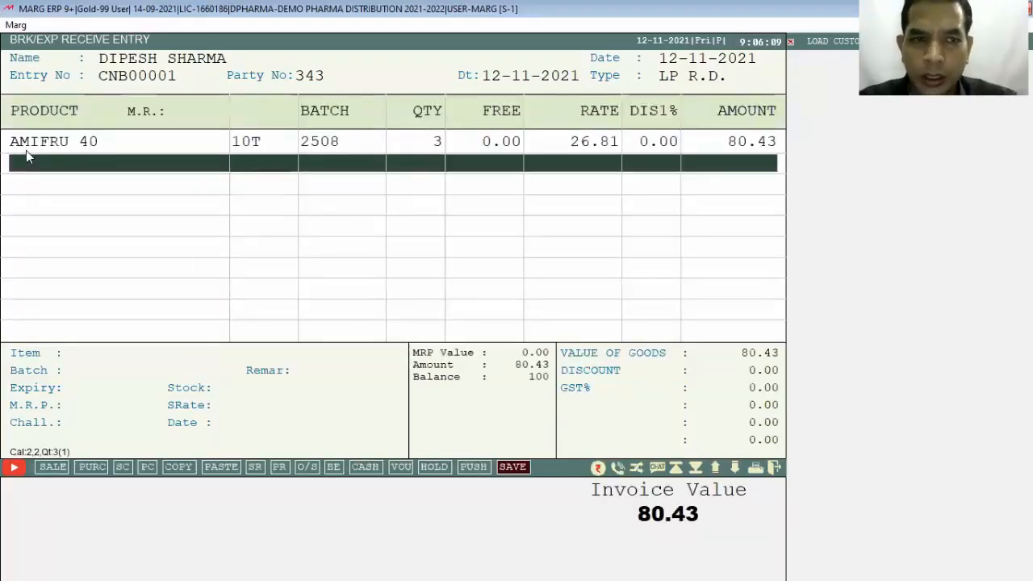
# Save the breakage/expiry receive entry without the tax summary or cash paid, adjust it against the customer's bill, and leave the entry screen
pyautogui.press('End')
pyautogui.press('Return')
pyautogui.press('Right')
pyautogui.press('Return')
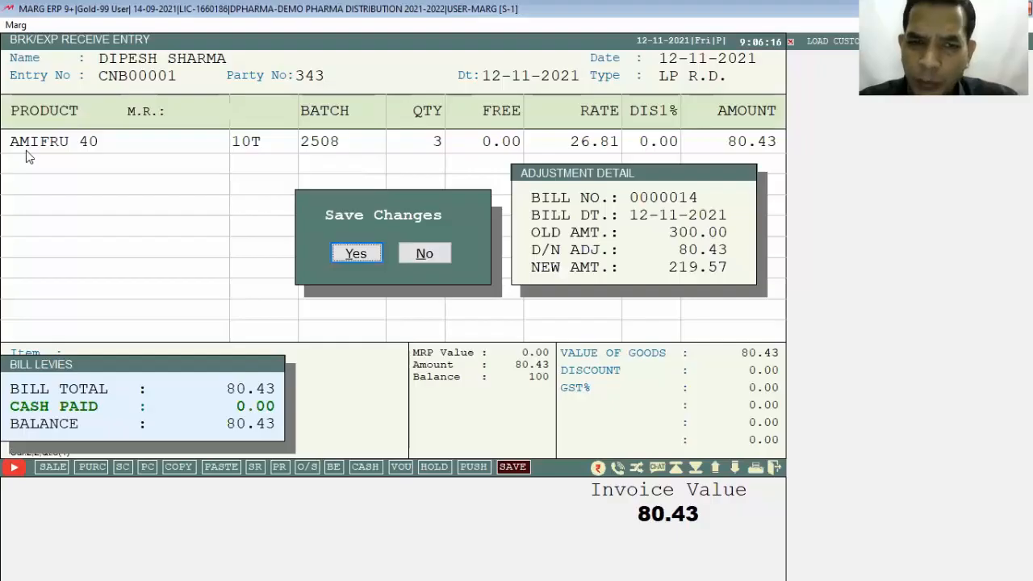
pyautogui.press('Return')
pyautogui.press('Return')
pyautogui.press('Return')
pyautogui.press('Return')
pyautogui.press('Return')
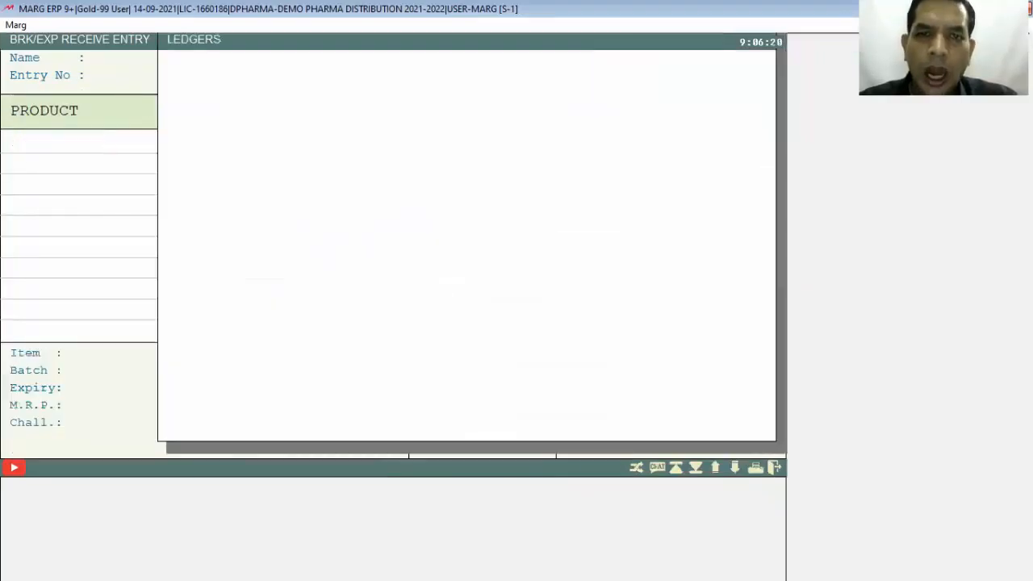
pyautogui.press('Escape')
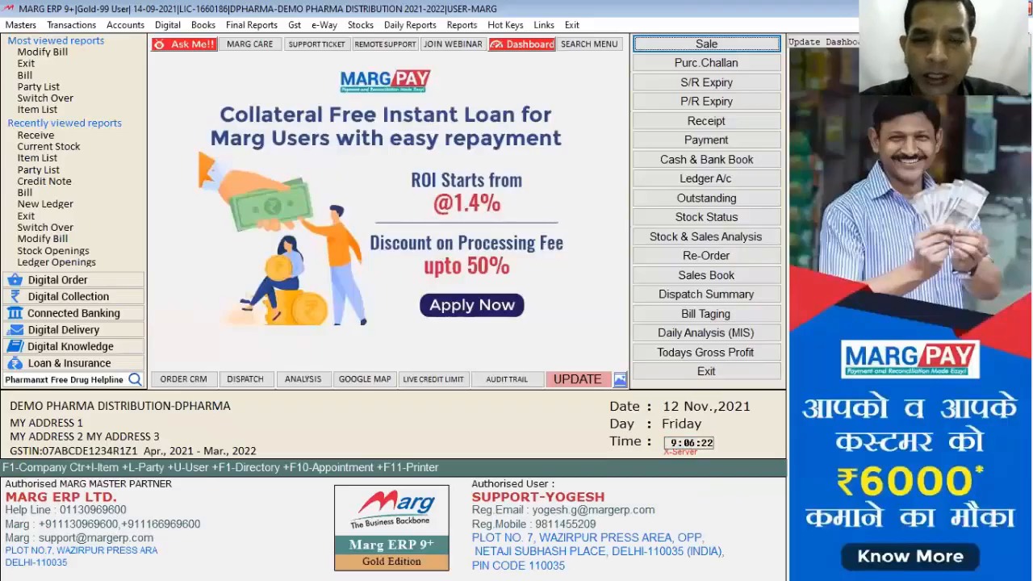
# Check AMIFRU 40's stock in the item list and in the scrap store's current stock report
pyautogui.hotkey('alt', 'n')
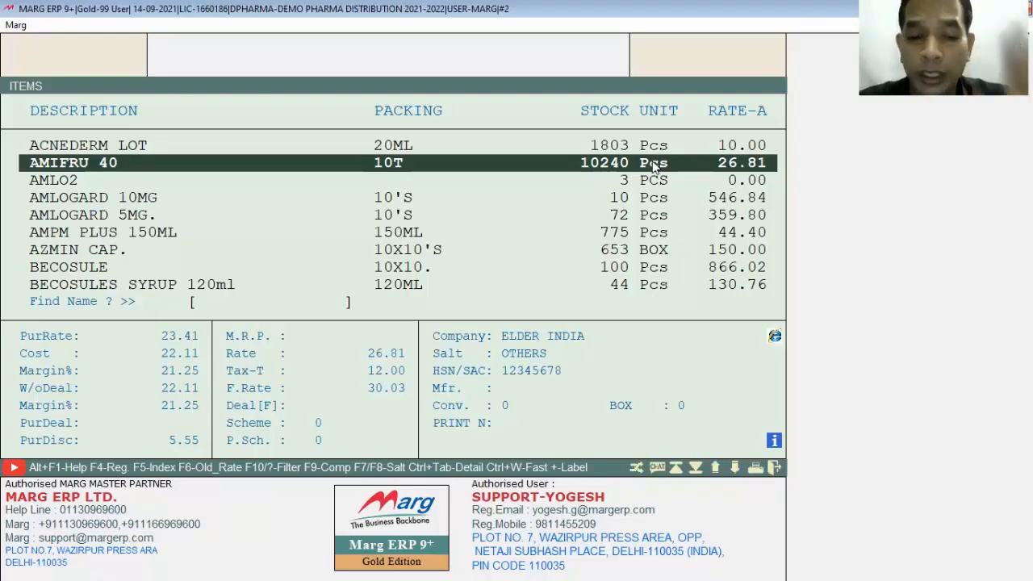
pyautogui.press('Escape')
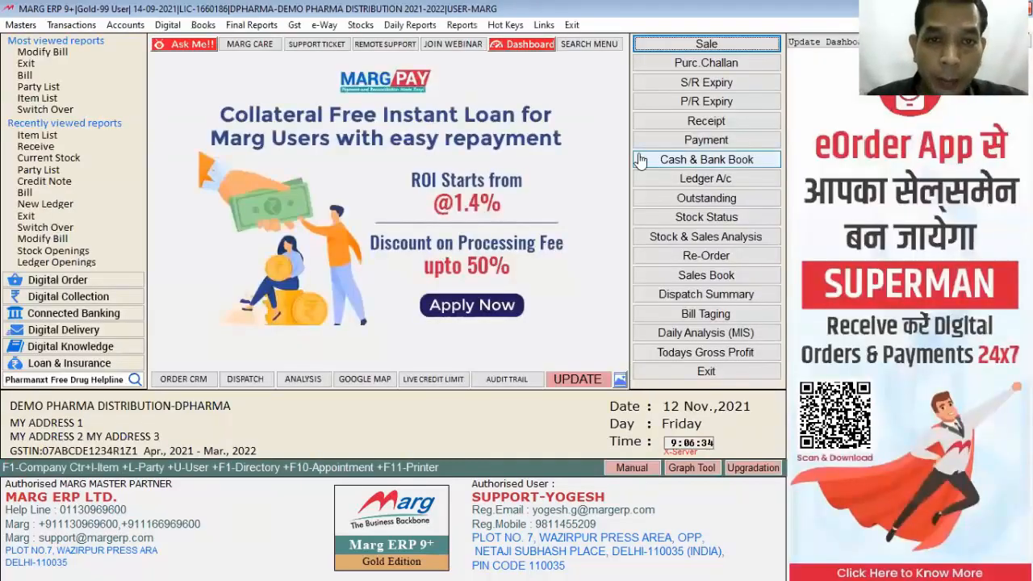
pyautogui.click(360, 25)
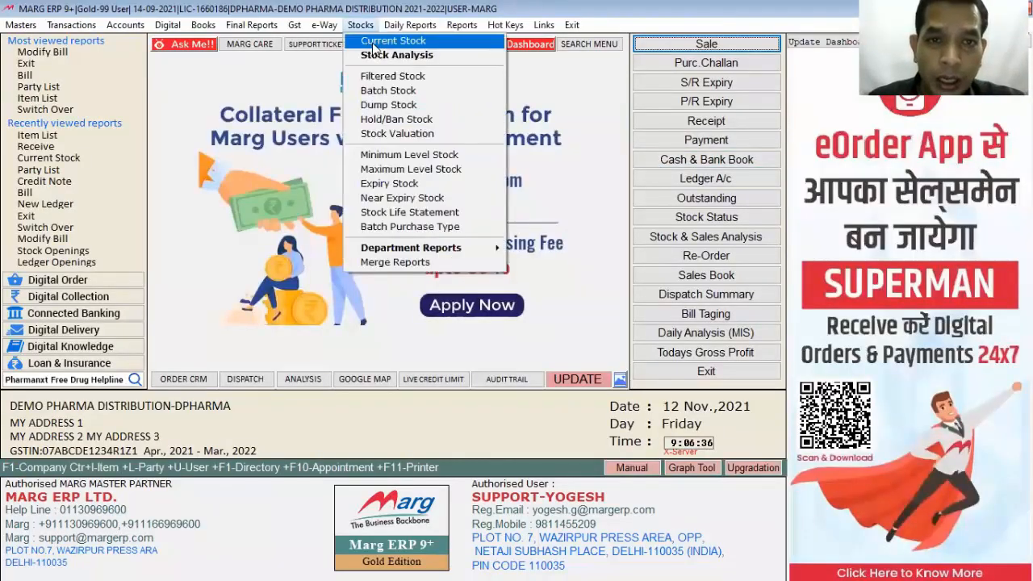
pyautogui.click(374, 44)
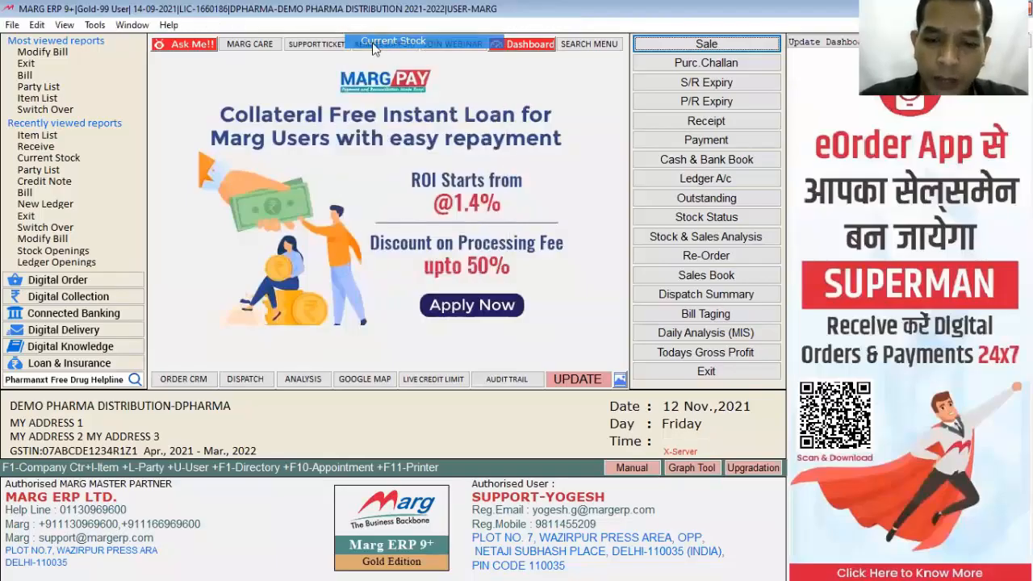
pyautogui.press('Return')
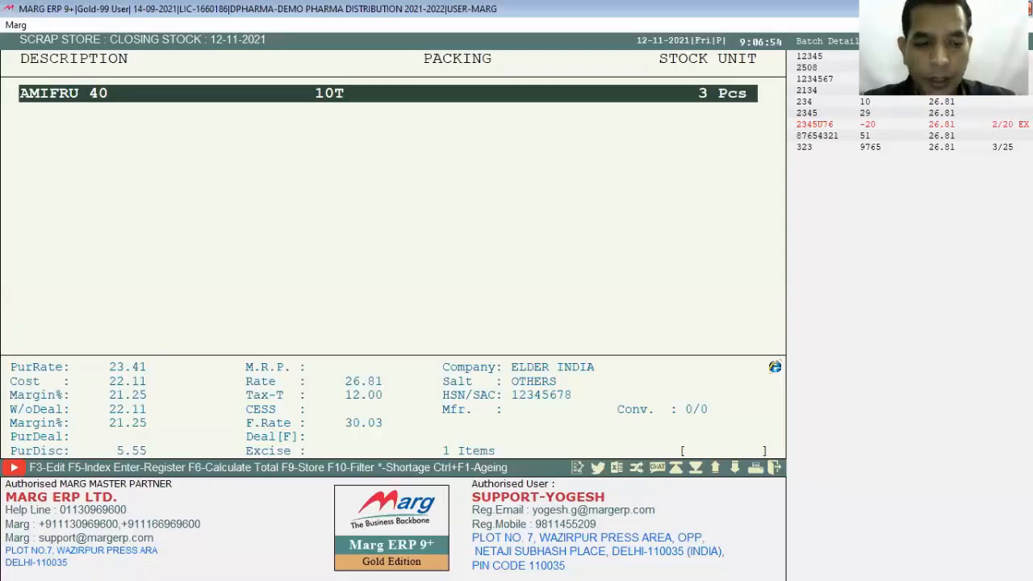
pyautogui.press('Escape')
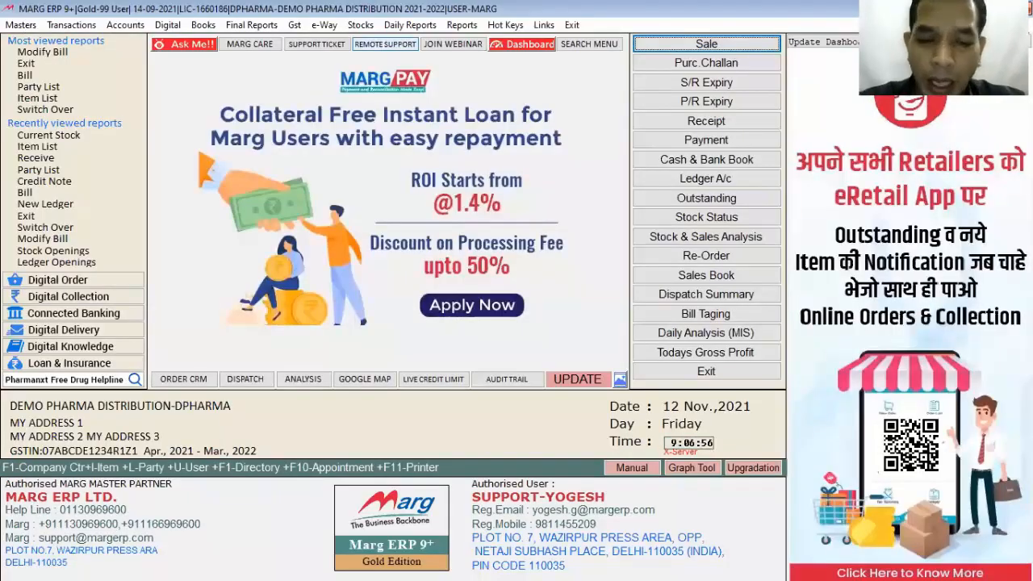
# Look through the transaction types down to Sales Order and Purchase Order
pyautogui.hotkey('alt', 't')
pyautogui.press('Down')
pyautogui.press('Down')
pyautogui.press('Down')
pyautogui.press('Down')
pyautogui.press('Down')
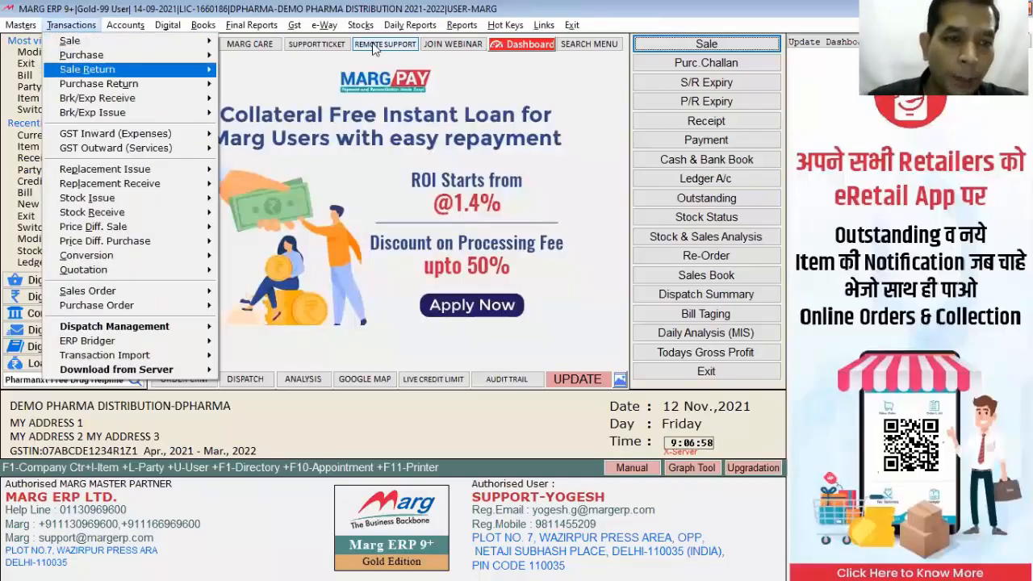
pyautogui.press('Down')
pyautogui.press('Down')
pyautogui.press('Down')
pyautogui.press('Down')
pyautogui.press('Down')
pyautogui.press('Down')
pyautogui.press('Down')
pyautogui.press('Down')
pyautogui.press('Down')
pyautogui.press('Down')
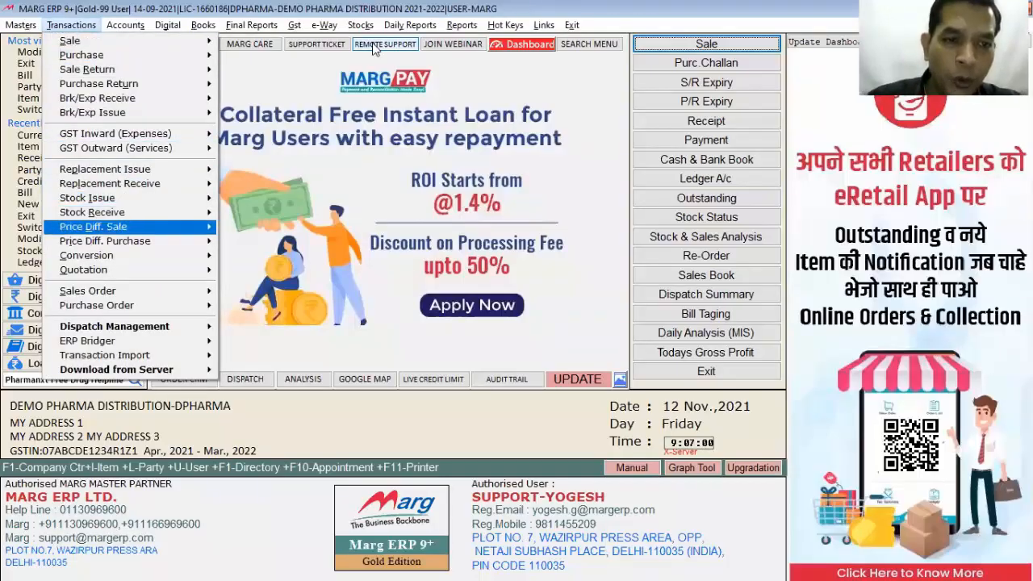
pyautogui.press('Down')
pyautogui.press('Down')
pyautogui.press('Down')
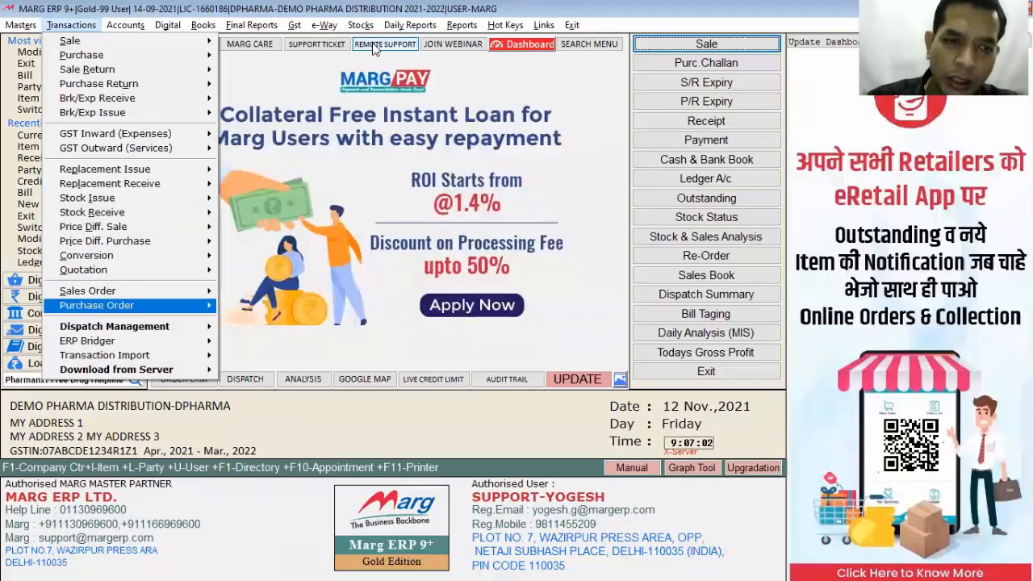
pyautogui.press('Up')
pyautogui.press('Up')
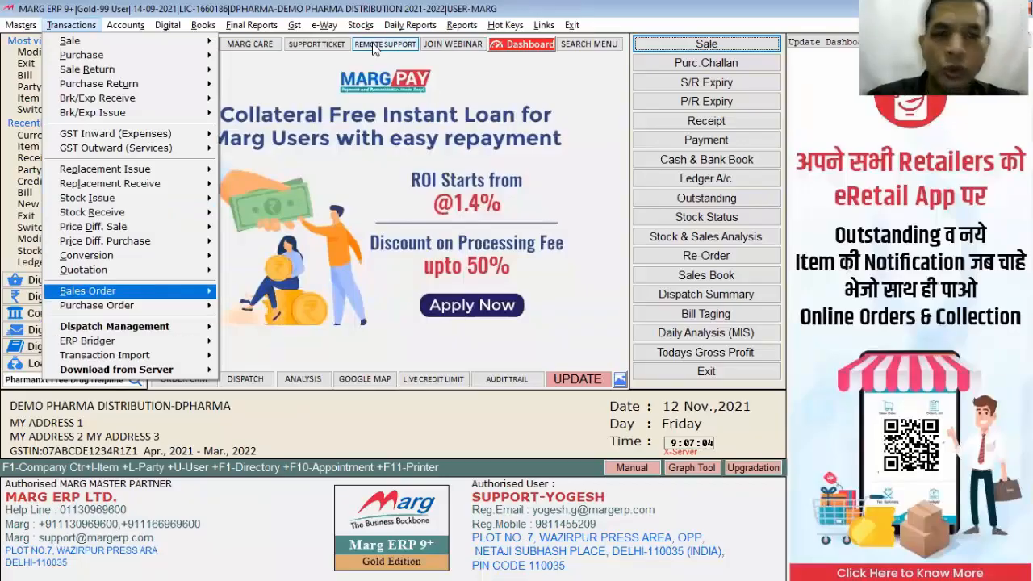
pyautogui.press('Down')
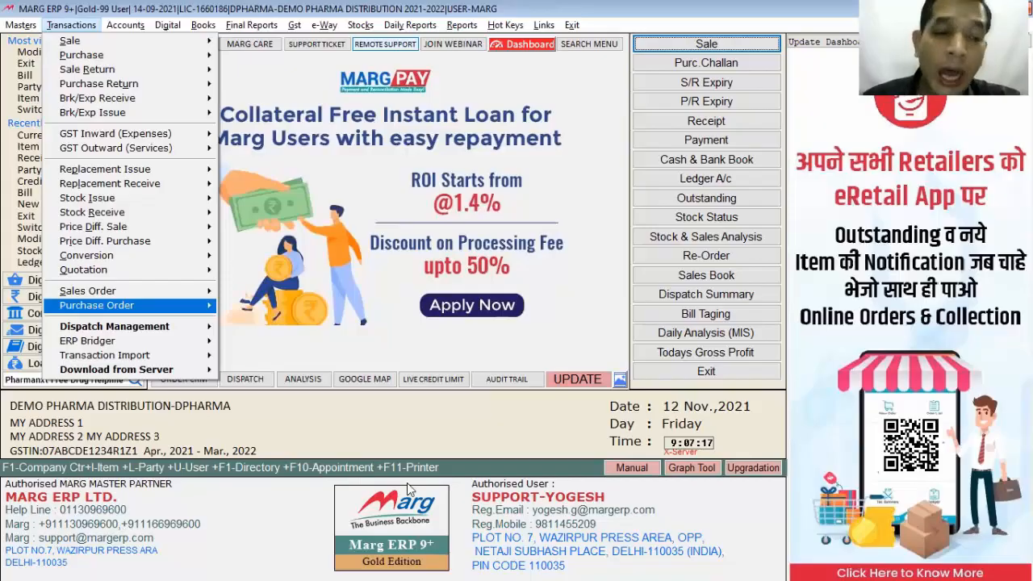
pyautogui.press('Escape')
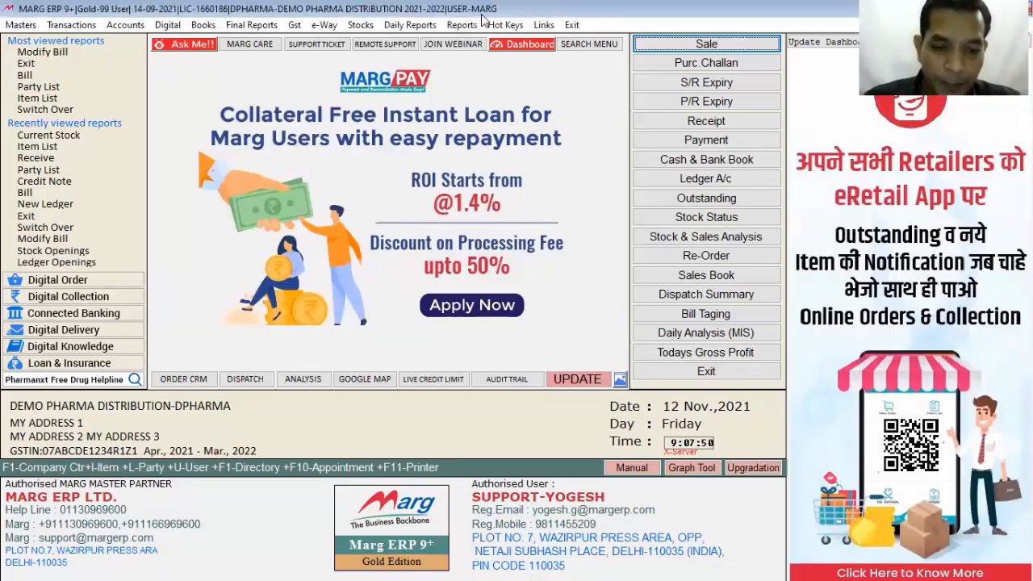
# Start a new purchase order as a manual order
pyautogui.hotkey('alt', 't')
pyautogui.press('Up')
pyautogui.press('Up')
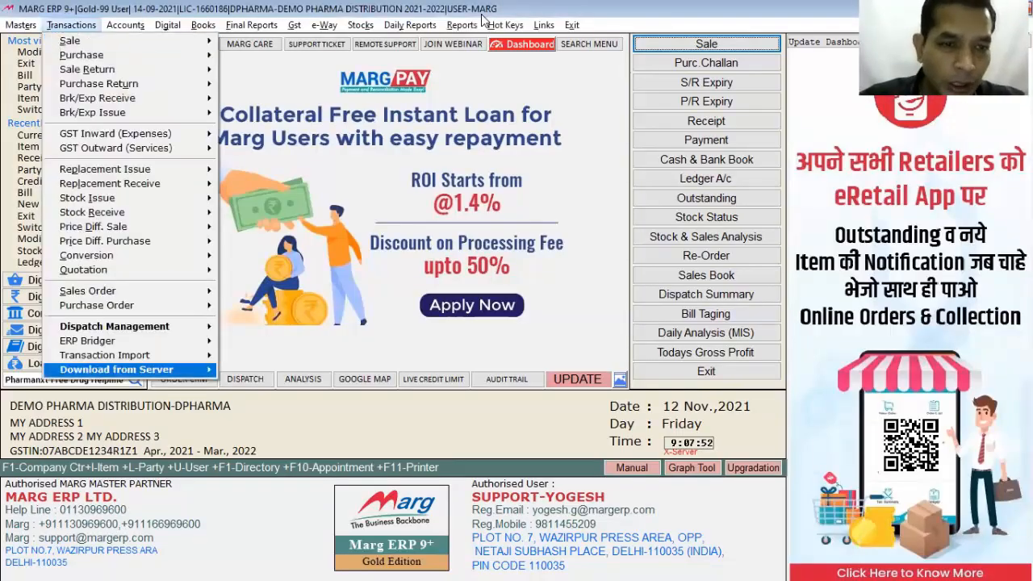
pyautogui.press('Up')
pyautogui.press('Up')
pyautogui.press('Up')
pyautogui.press('Right')
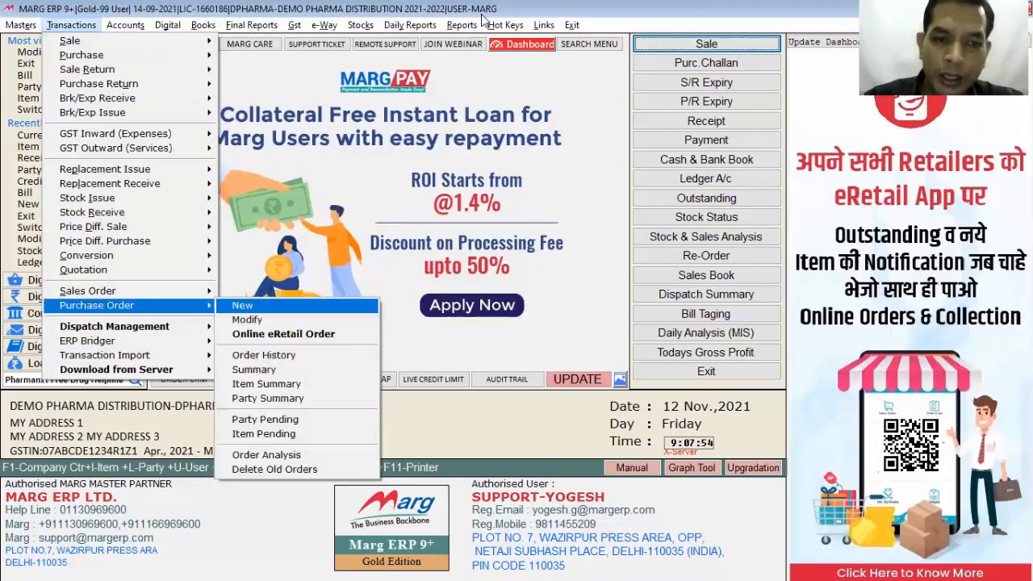
pyautogui.press('Return')
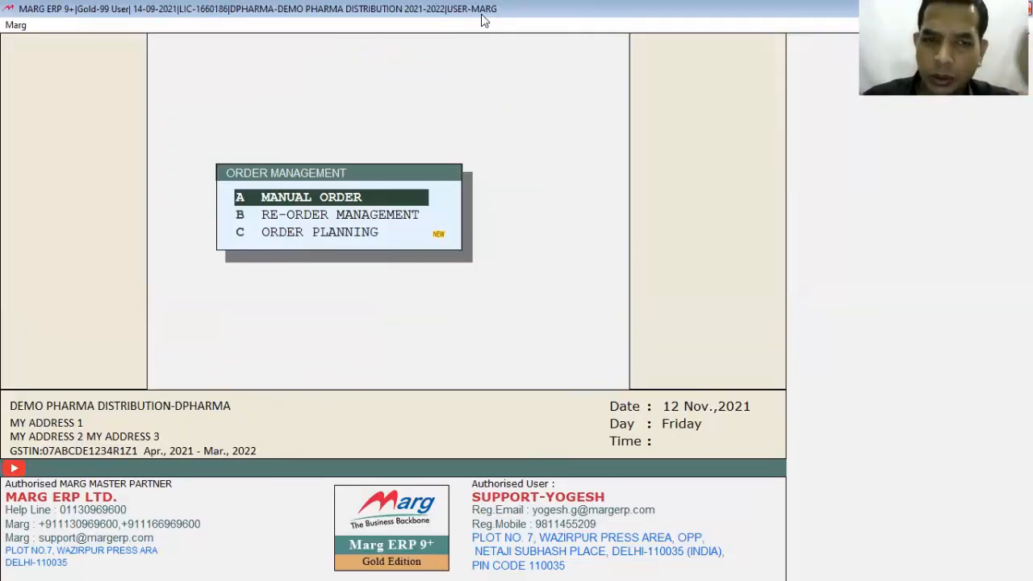
pyautogui.press('Return')
pyautogui.press('Return')
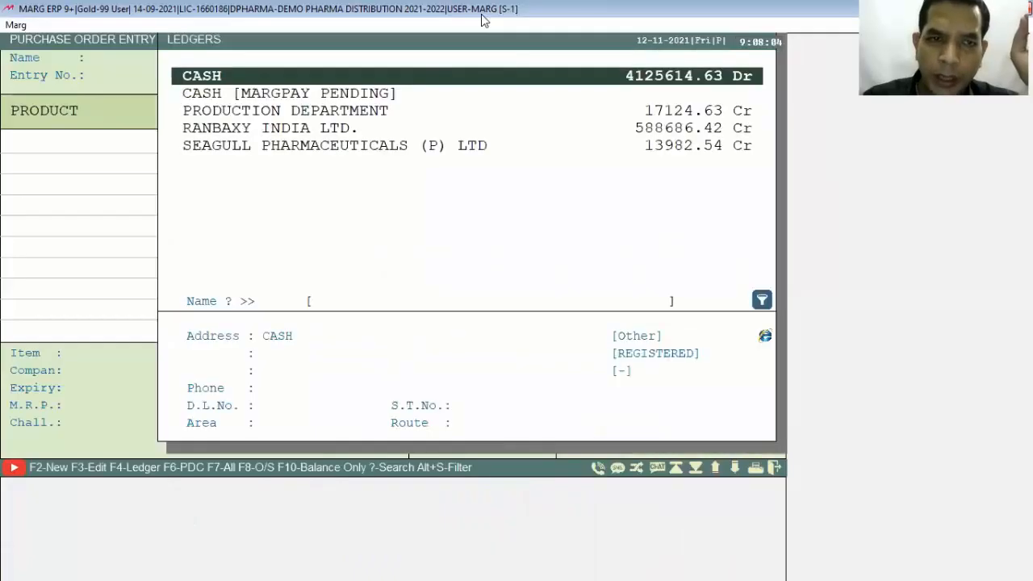
# Choose RANBAXY INDIA LTD. as the order's supplier and accept the bill details with re-order days 0 and no company-wise saving
pyautogui.press('Down')
pyautogui.press('Down')
pyautogui.press('Down')
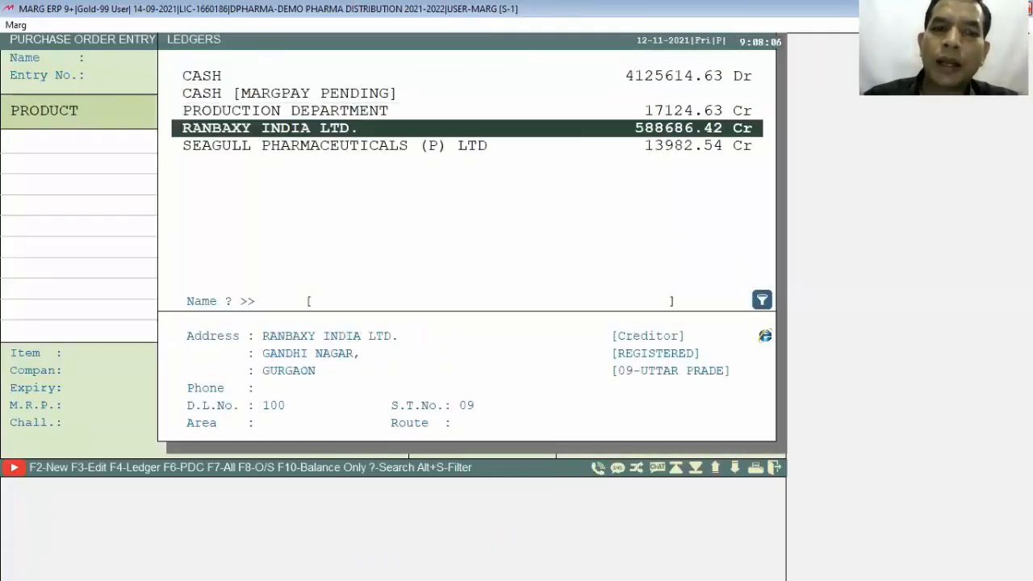
pyautogui.press('Return')
pyautogui.press('Return')
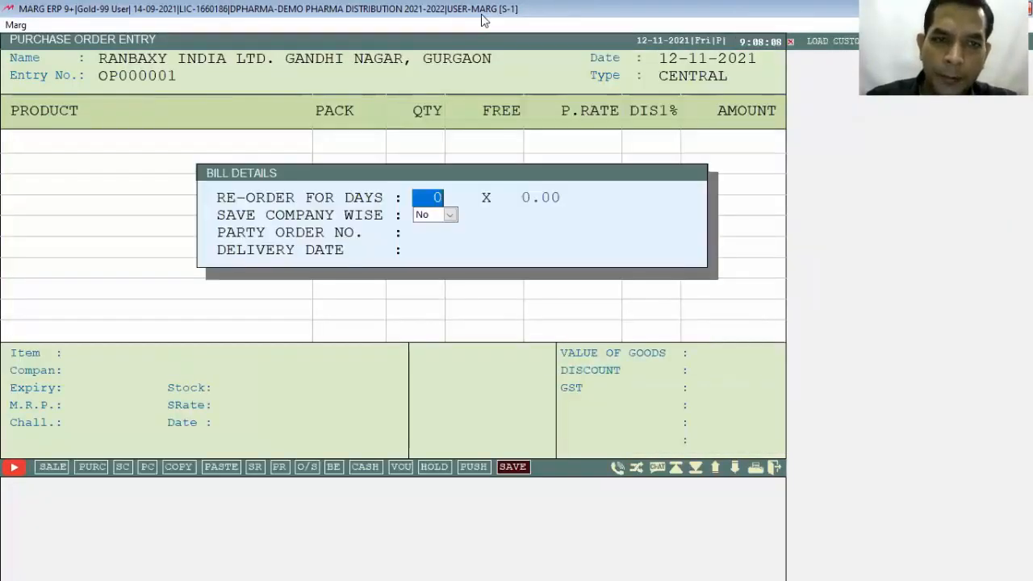
pyautogui.press('Return')
pyautogui.press('Return')
pyautogui.press('Return')
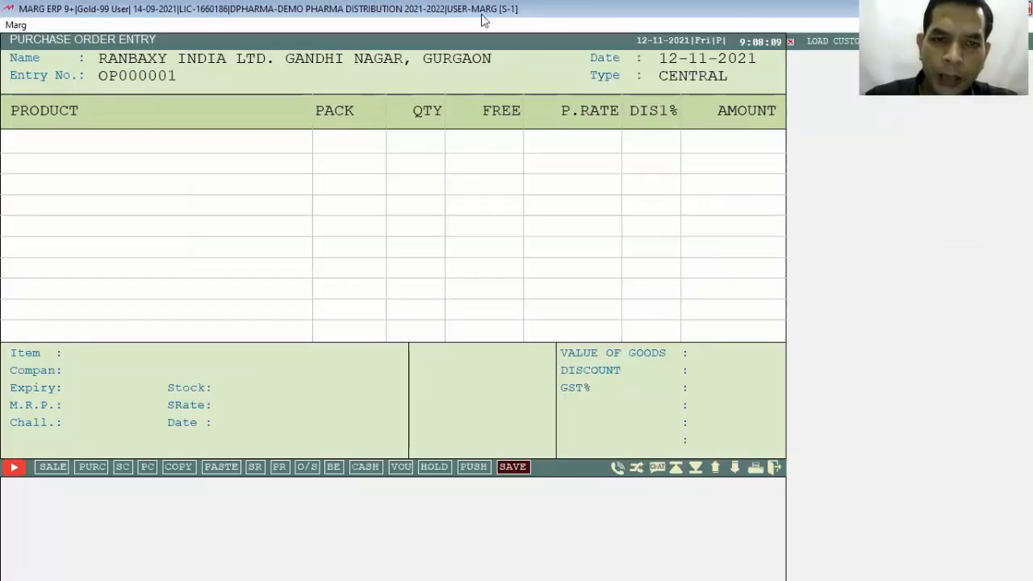
# Add AMLO2 to the purchase order with quantity 17, free quantity 0 and a purchase rate of 10
pyautogui.press('Return')
pyautogui.press('Down')
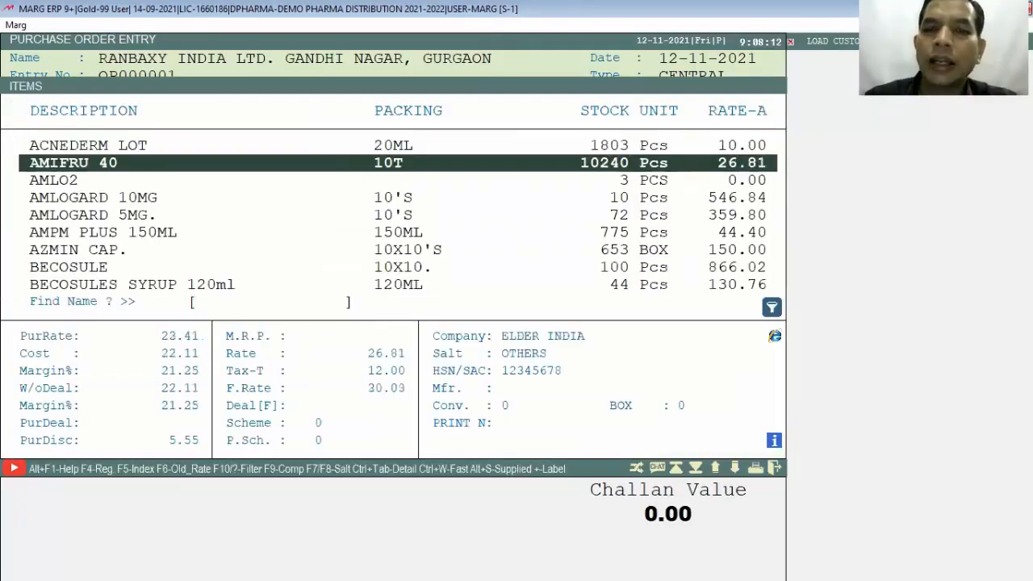
pyautogui.press('Down')
pyautogui.press('Down')
pyautogui.press('Down')
pyautogui.press('Up')
pyautogui.press('Up')
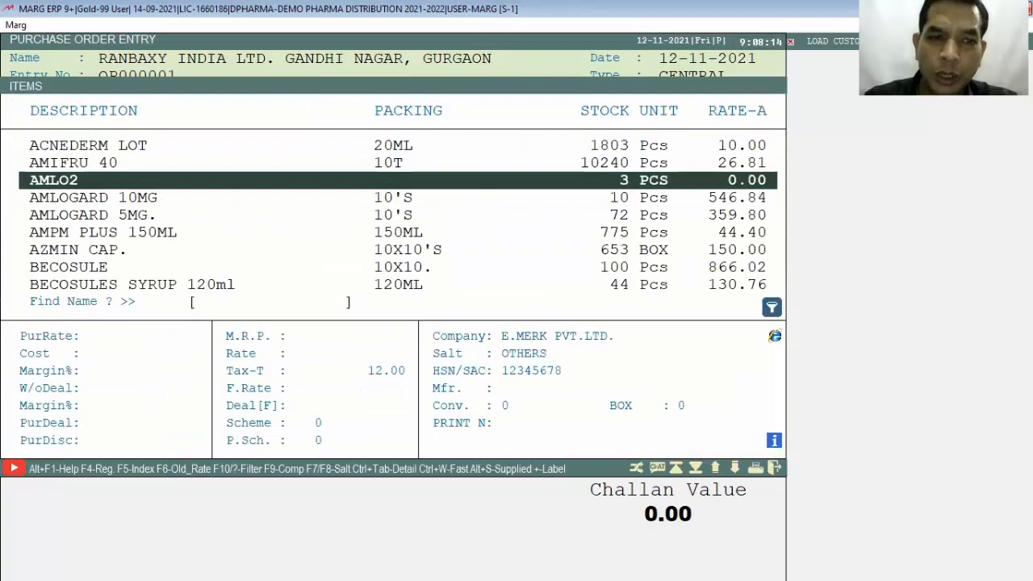
pyautogui.press('Return')
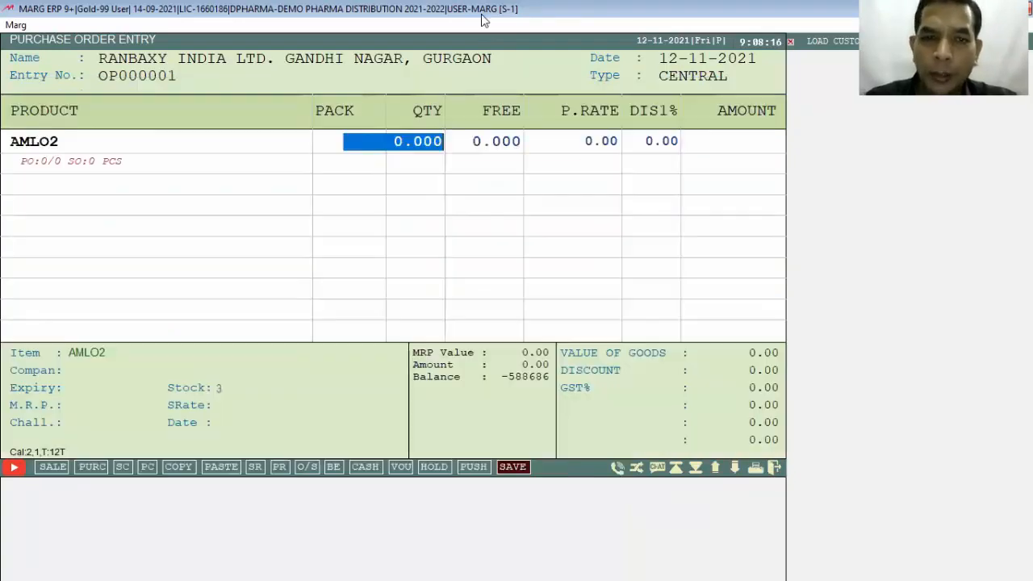
pyautogui.write('17')
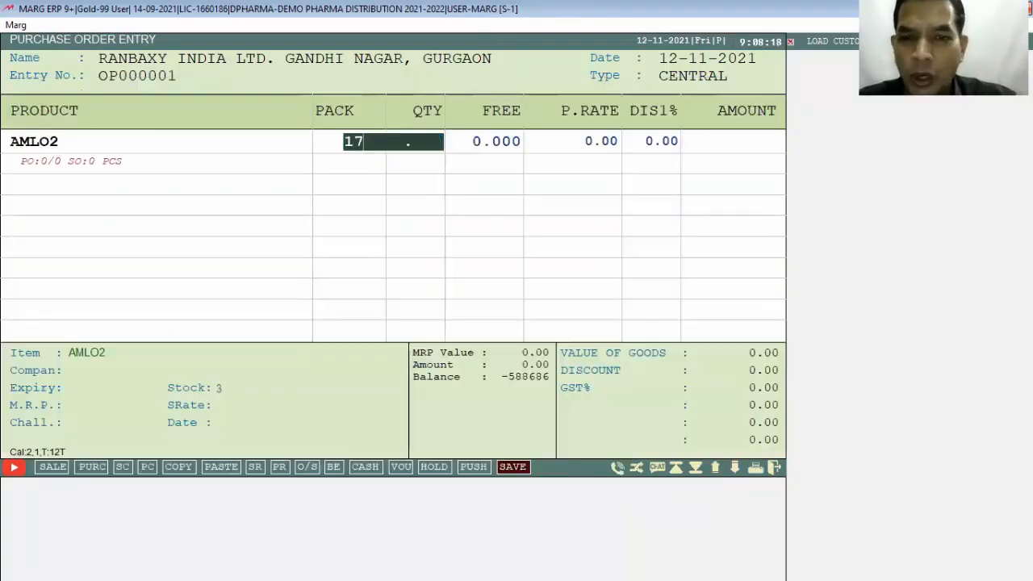
pyautogui.press('Return')
pyautogui.press('Return')
pyautogui.write('10')
pyautogui.press('Return')
pyautogui.press('Return')
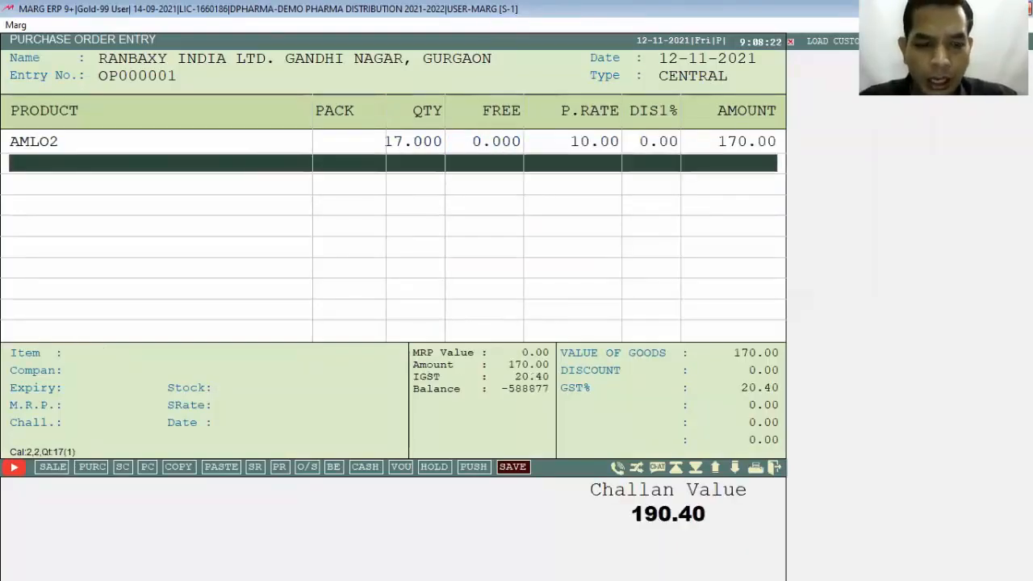
# Save the purchase order without printing it and leave the order entry screen
pyautogui.press('Escape')
pyautogui.press('Return')
pyautogui.press('Return')
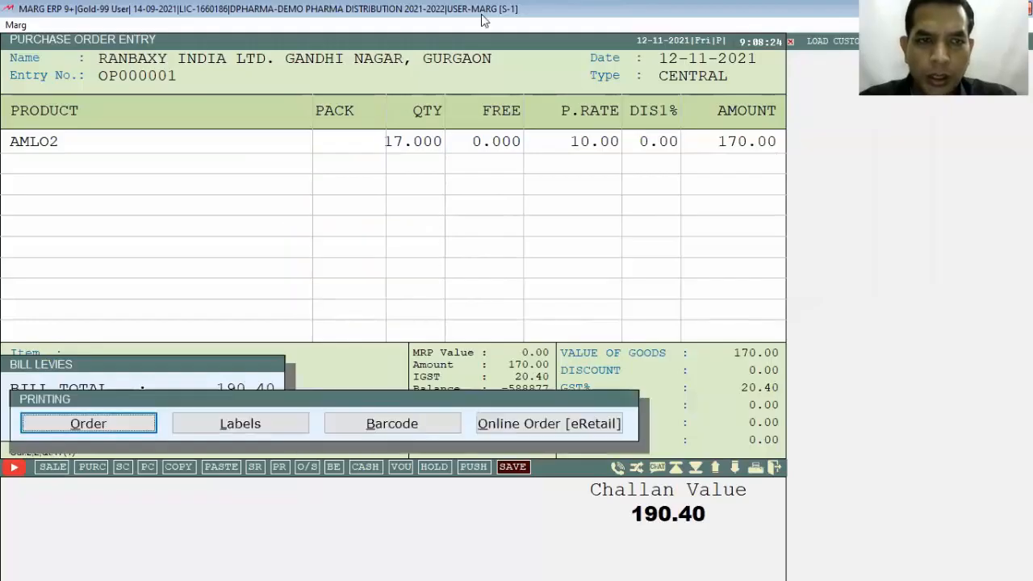
pyautogui.press('Escape')
pyautogui.press('Escape')
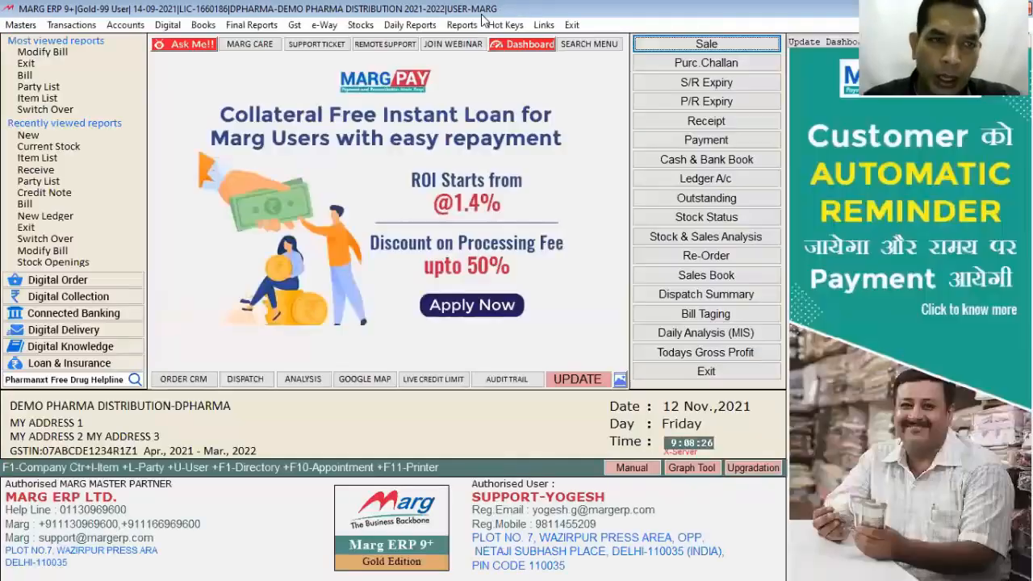
# Start a purchase entry for RANBAXY INDIA LTD. with party number 454
pyautogui.click(71, 24)
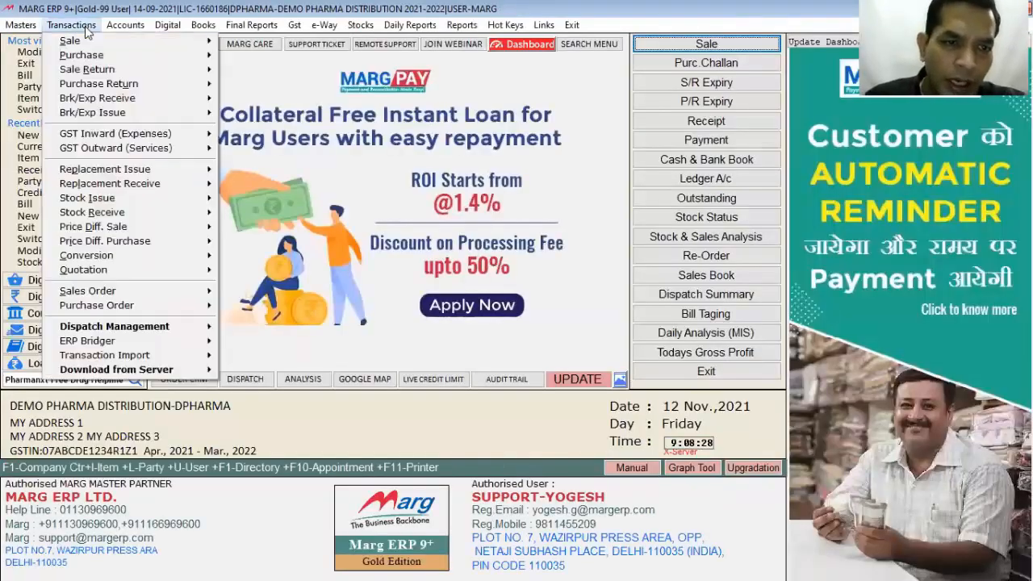
pyautogui.moveTo(135, 314)
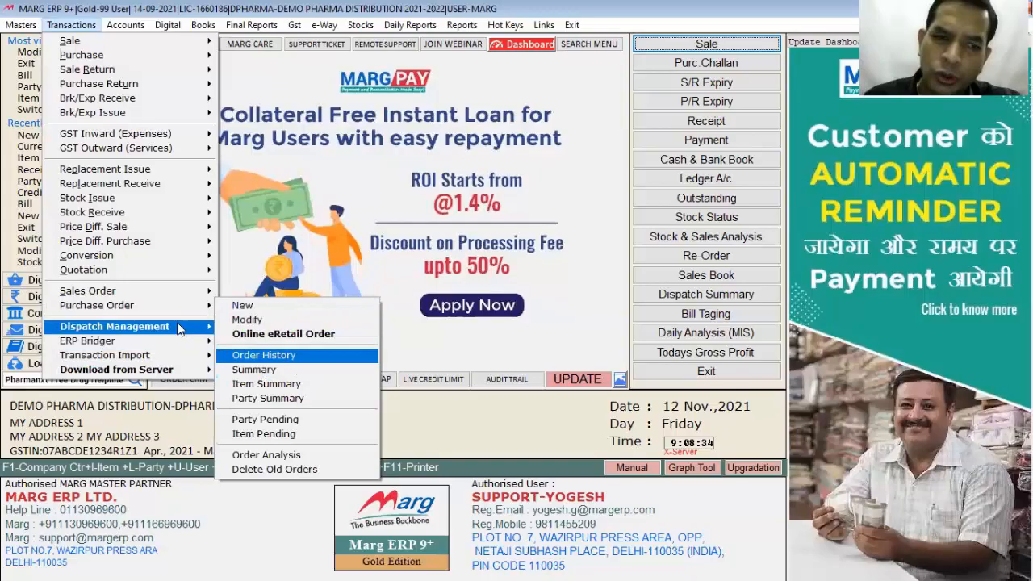
pyautogui.click(379, 10)
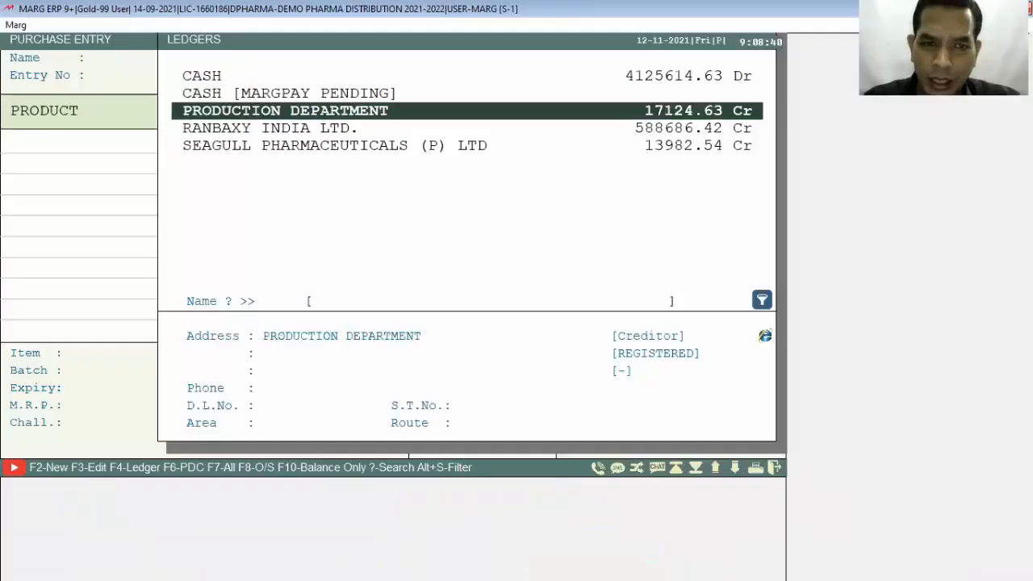
pyautogui.click(270, 128)
pyautogui.press('Return')
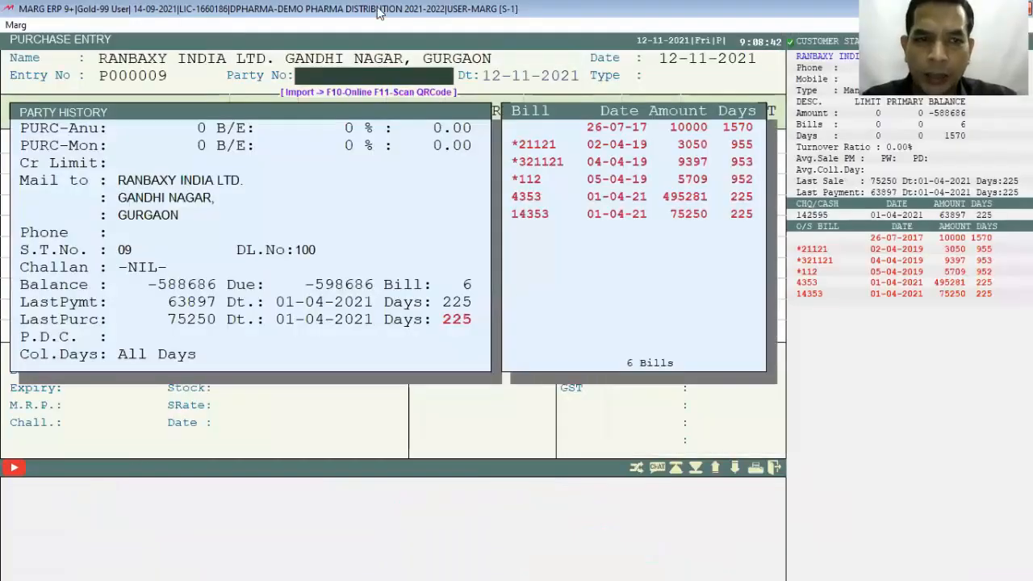
pyautogui.write('454')
pyautogui.press('Return')
pyautogui.press('Return')
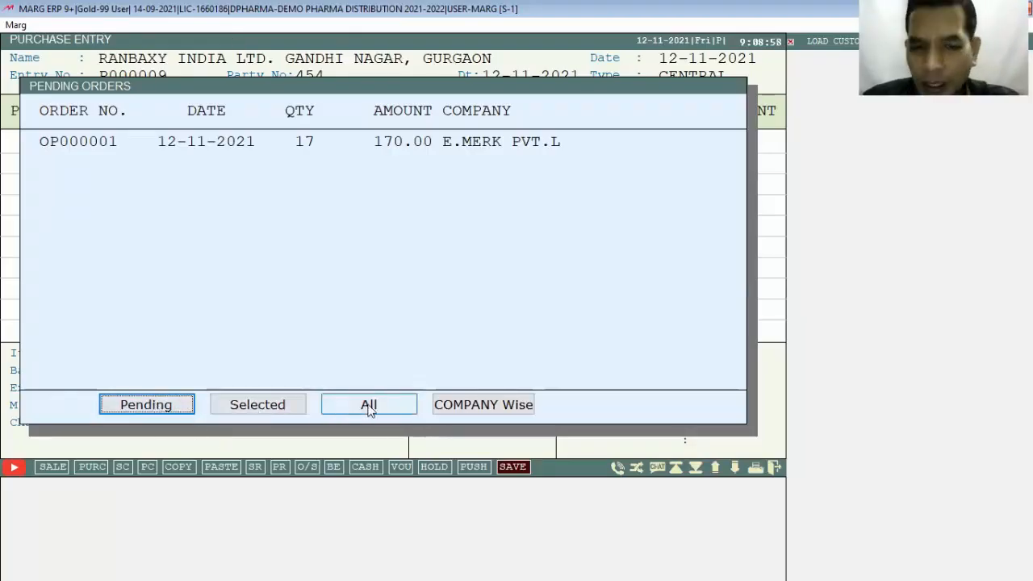
# Load AMLO2 from the selected pending purchase order into the purchase entry and review its item line
pyautogui.click(273, 410)
pyautogui.press('space')
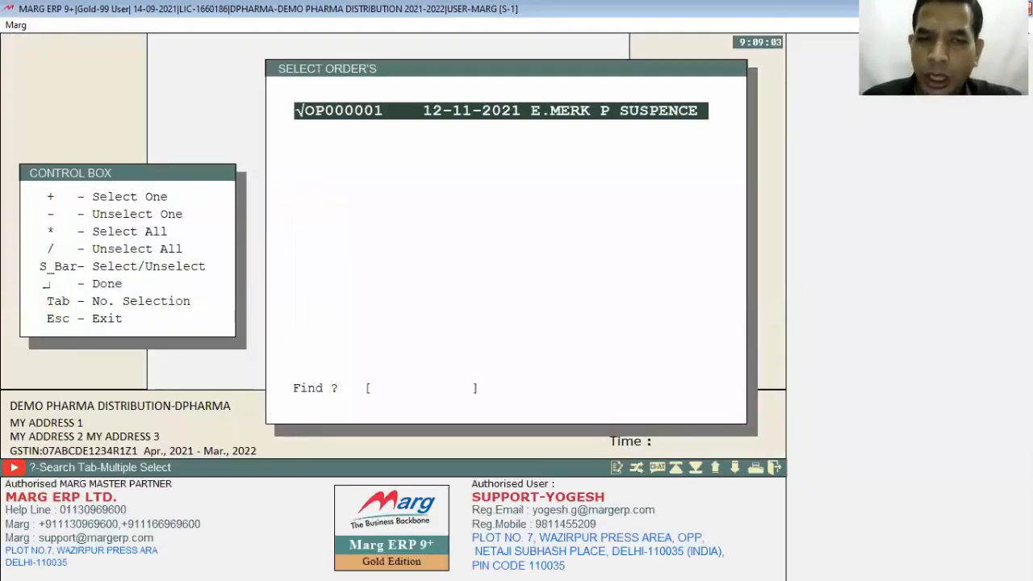
pyautogui.press('Return')
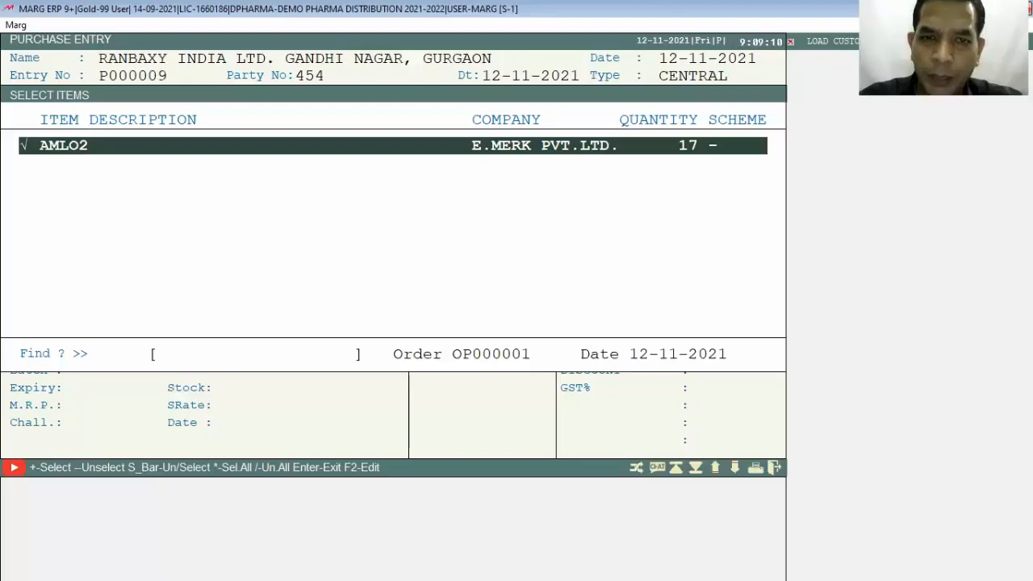
pyautogui.press('Return')
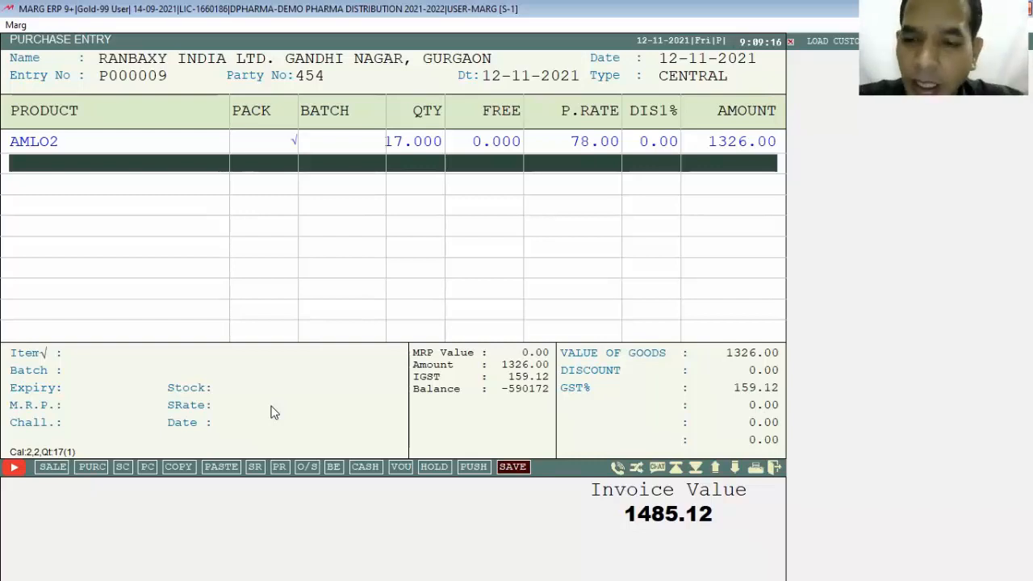
pyautogui.press('Up')
pyautogui.press('Down')
pyautogui.press('Up')
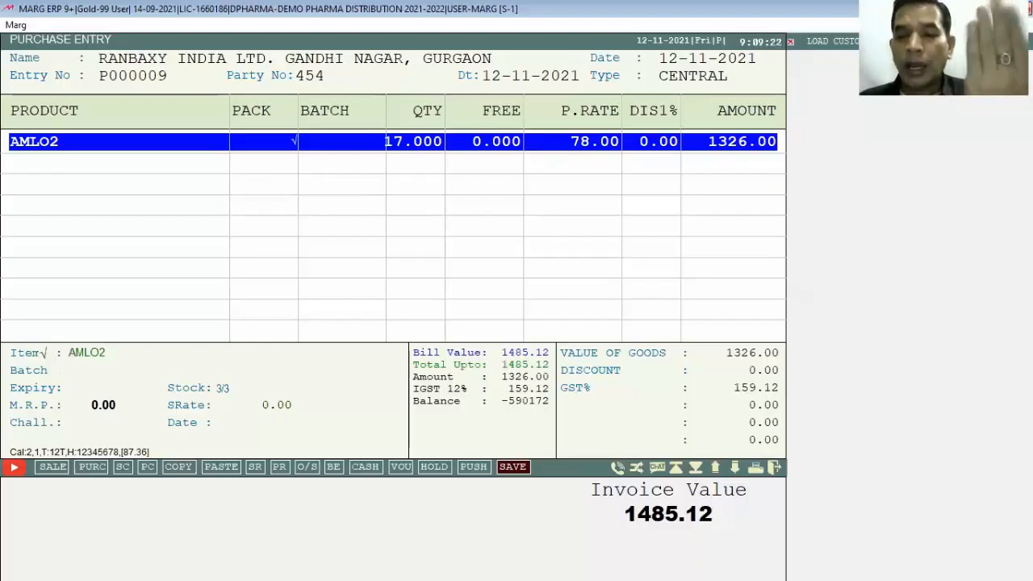
# Check the AMLO2 line, close the purchase entry's item list and scheme list, and proceed to the bill levies
pyautogui.press('Down')
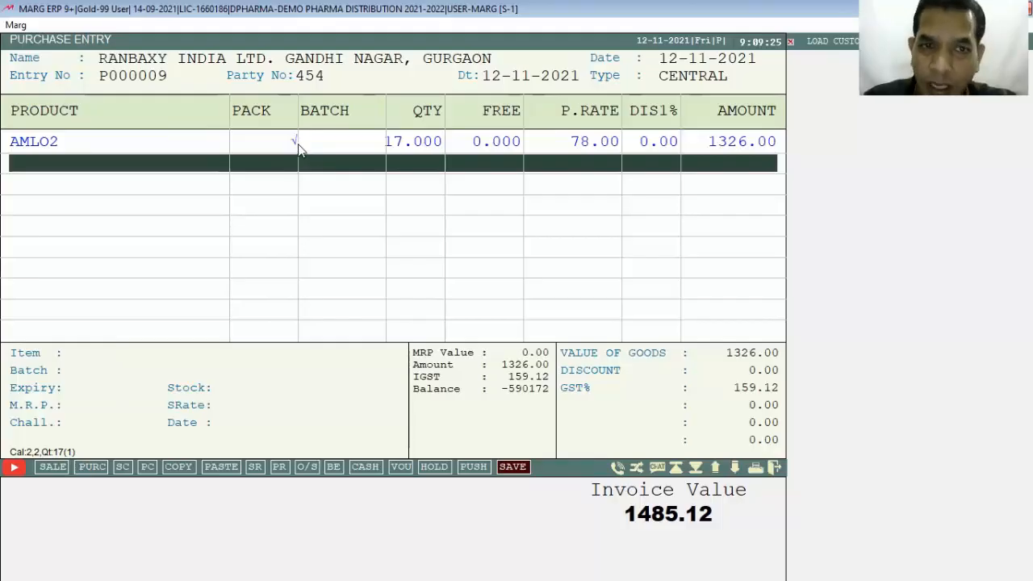
pyautogui.press('Up')
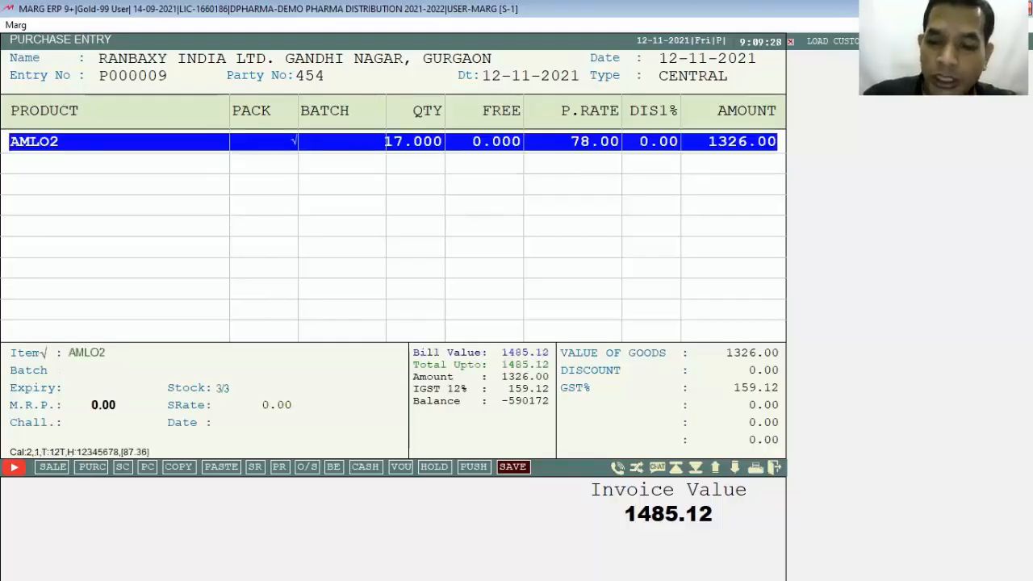
pyautogui.press('Down')
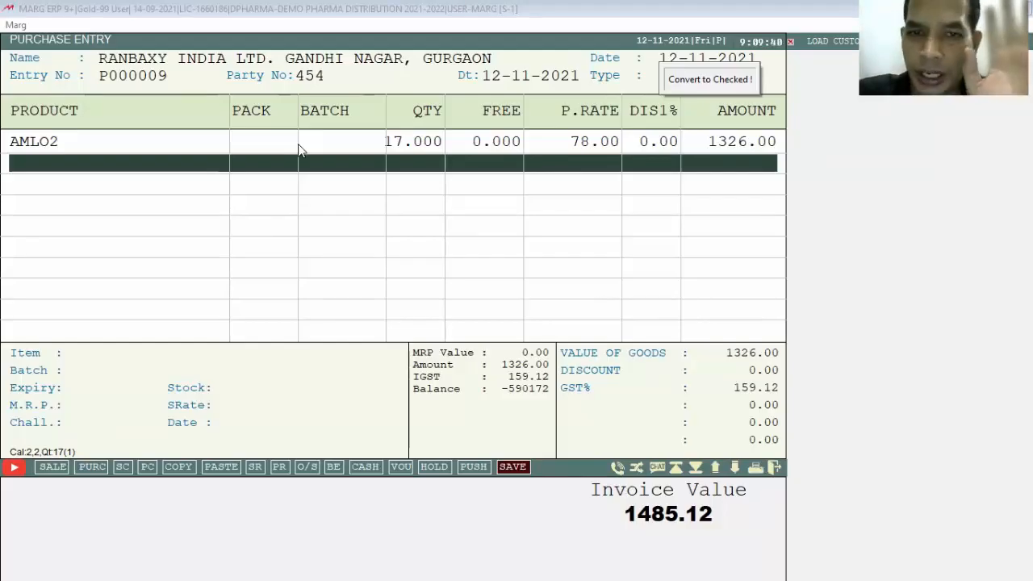
pyautogui.press('Escape')
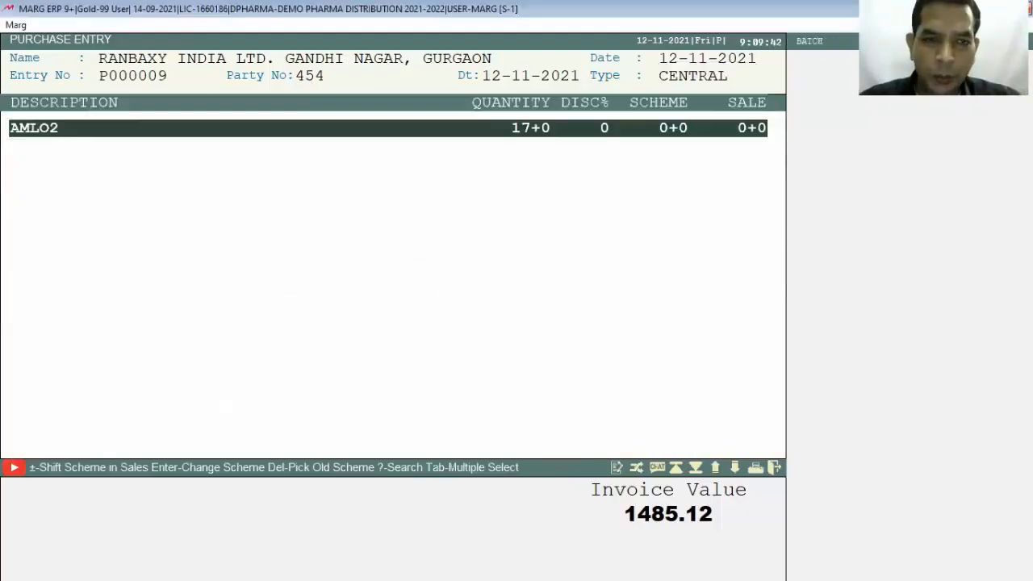
pyautogui.press('Escape')
pyautogui.press('Right')
pyautogui.press('Right')
pyautogui.press('Return')
pyautogui.press('Return')
pyautogui.press('Return')
pyautogui.press('Return')
pyautogui.press('Return')
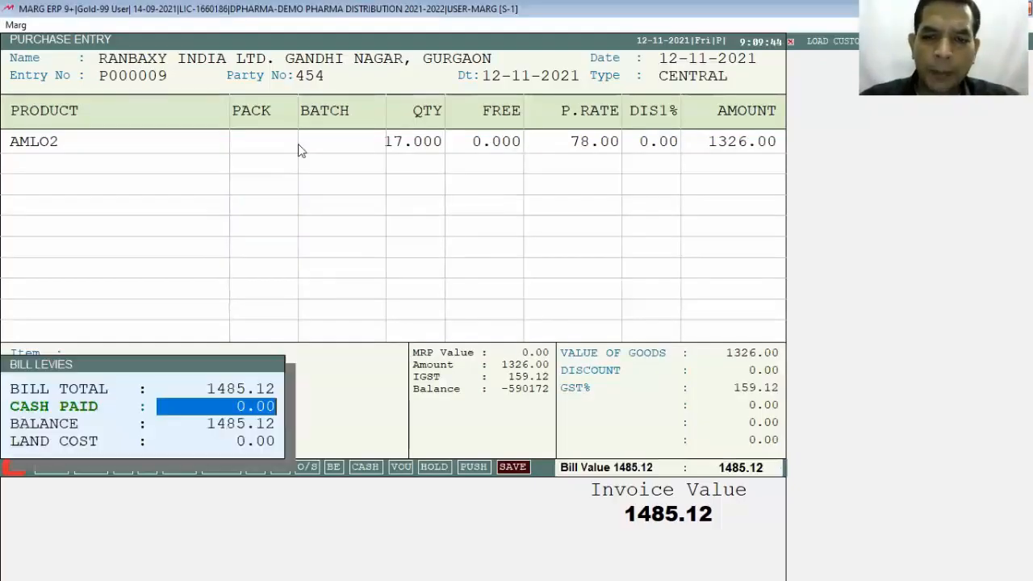
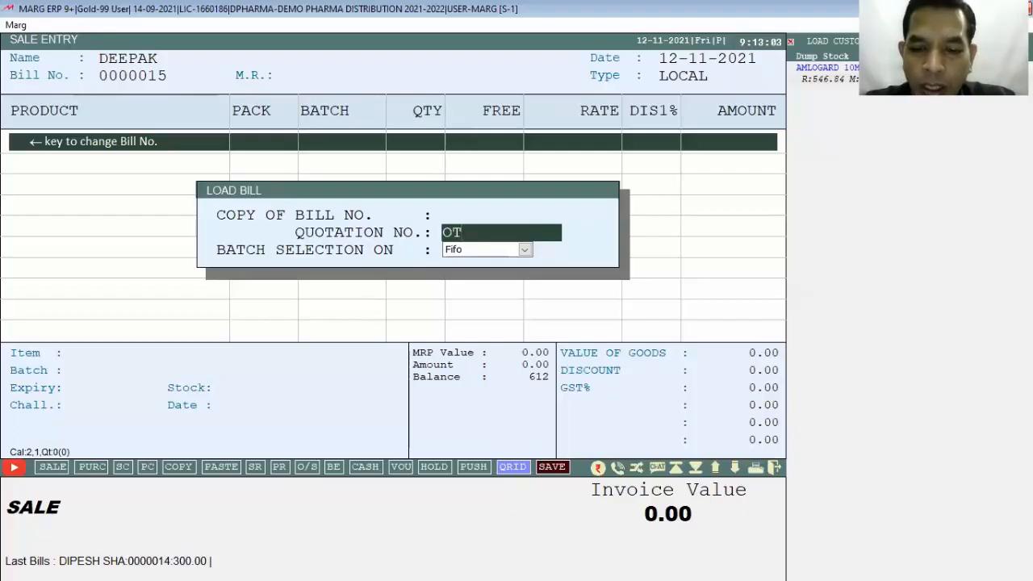
# Load quotation OT000001 into the sale bill with Fifo batch selection, keeping AMLOGARD 10MG at quantity 5
pyautogui.write('01')
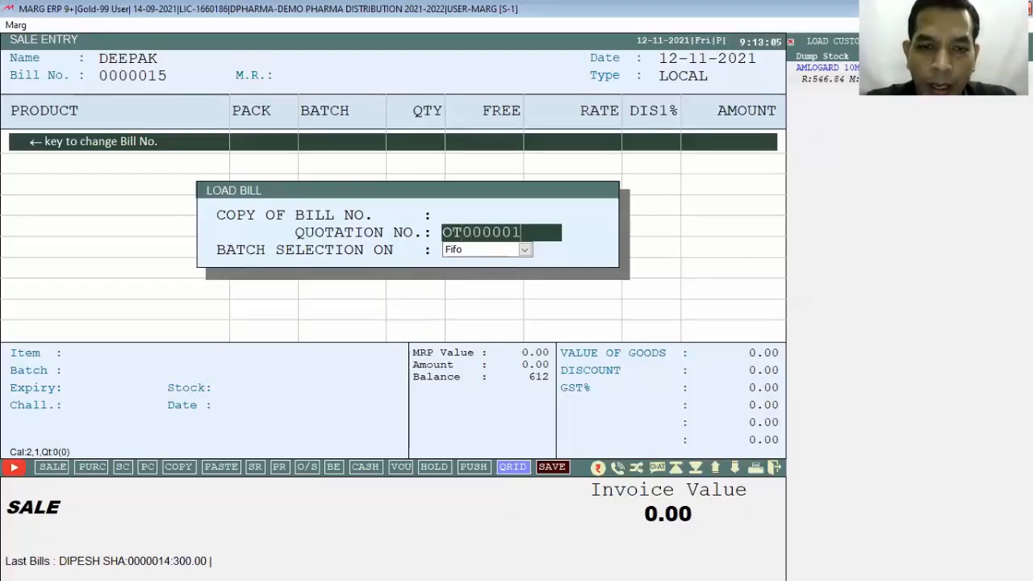
pyautogui.press('Return')
pyautogui.press('Return')
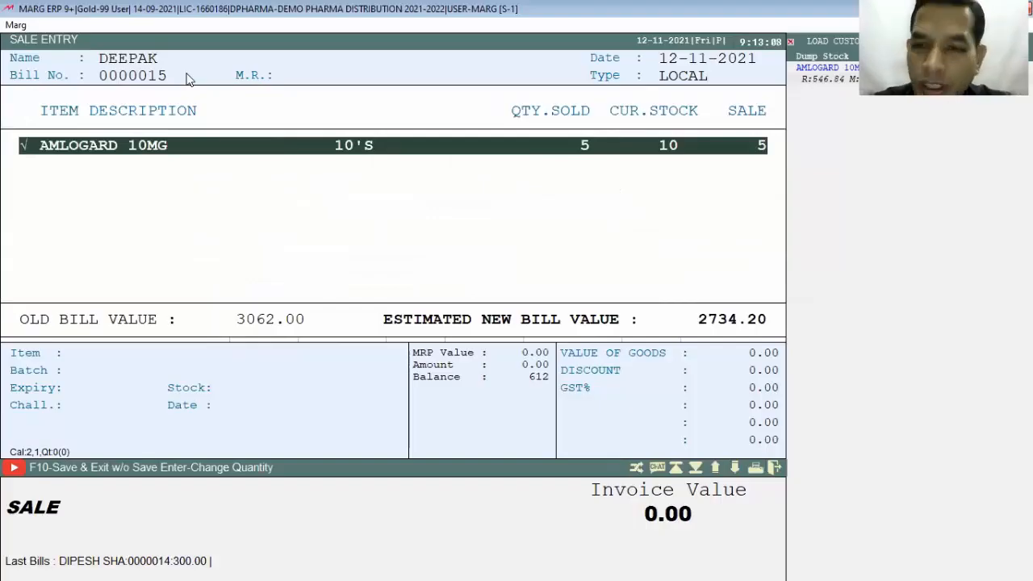
pyautogui.press('F10')
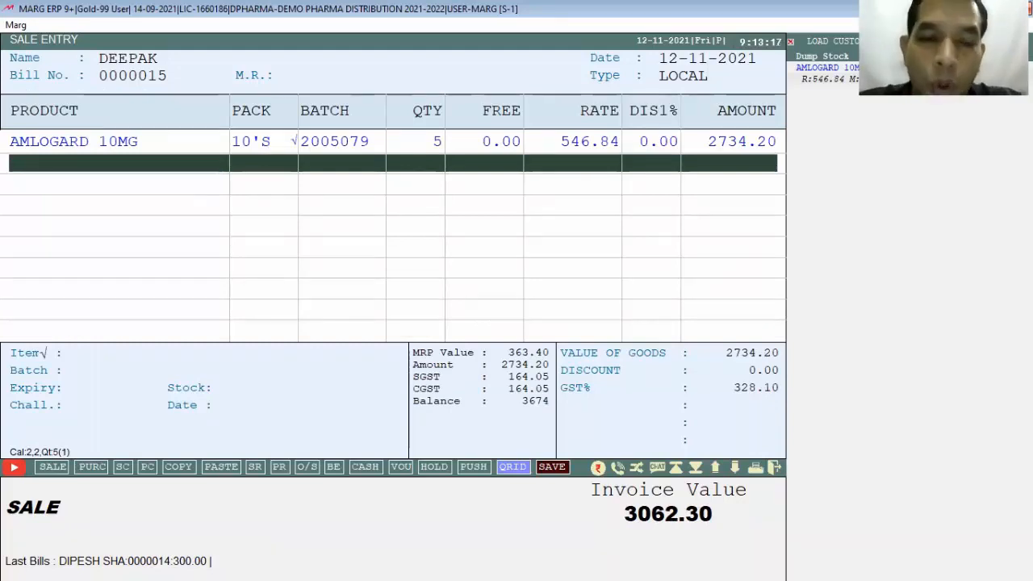
# Reopen the AMLOGARD 10MG line of batch 2005079 and accept it with quantity 5 and rate 546.84
pyautogui.press('Up')
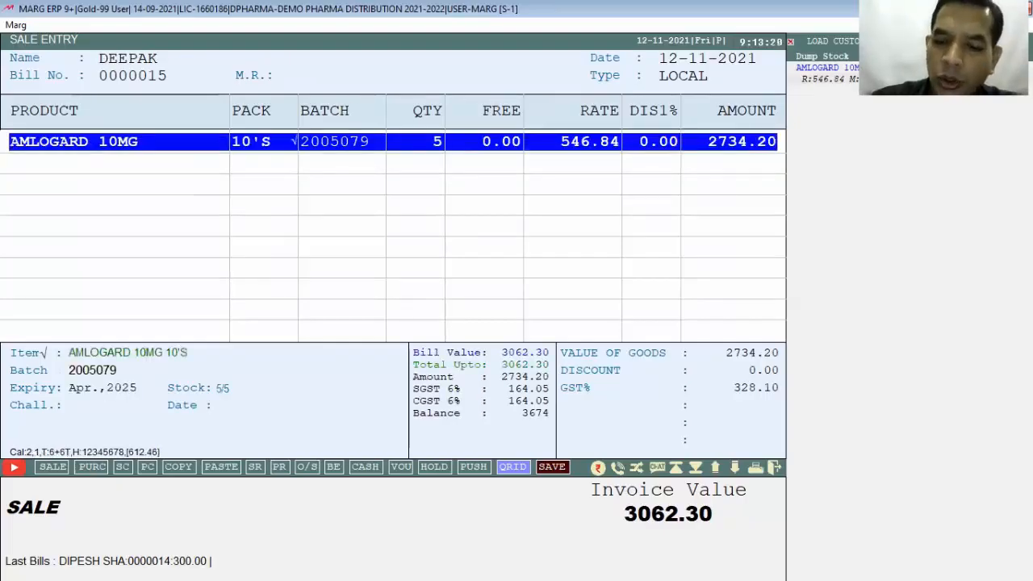
pyautogui.press('Down')
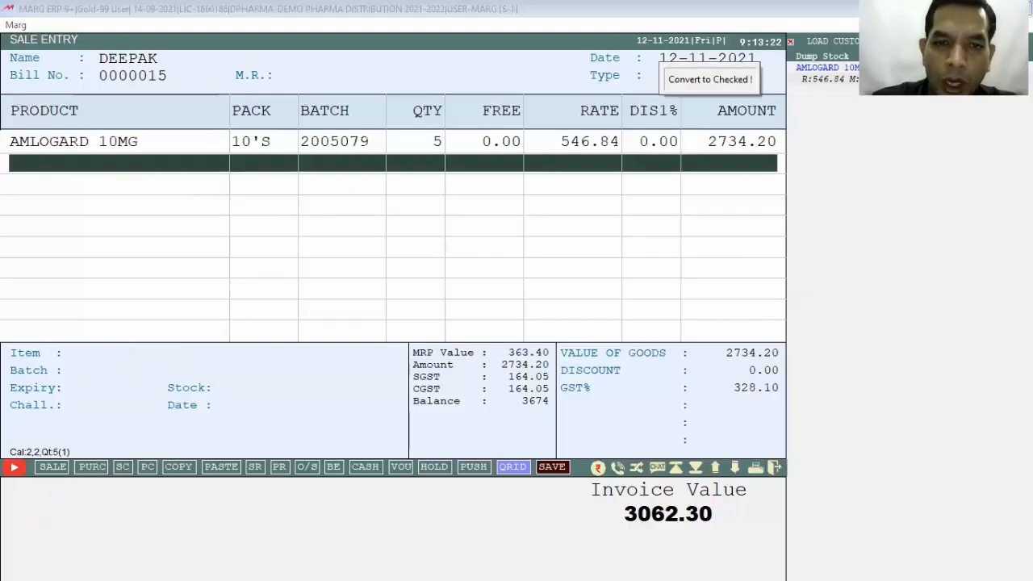
pyautogui.press('Up')
pyautogui.press('Return')
pyautogui.press('Return')
pyautogui.press('Return')
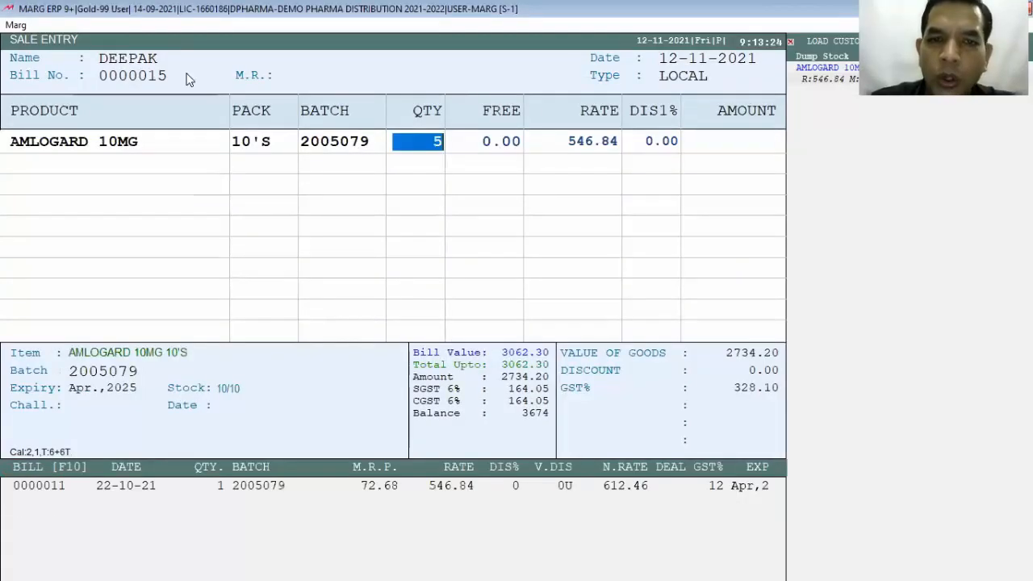
pyautogui.press('Return')
pyautogui.press('Return')
pyautogui.press('Return')
pyautogui.press('Return')
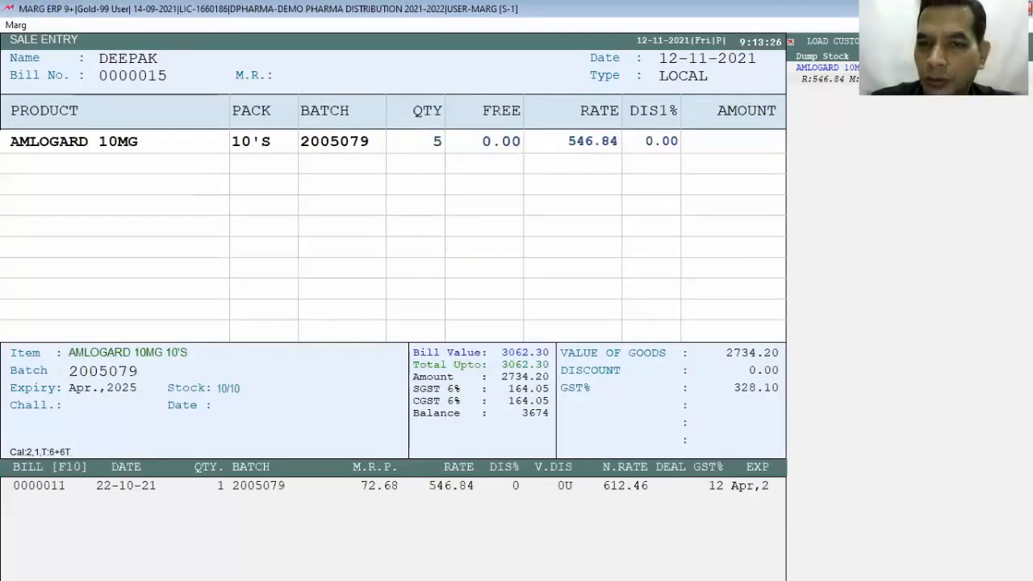
# Save the sale bill with no cash received, skip printing and leave the sale entry screen
pyautogui.press('Escape')
pyautogui.press('Return')
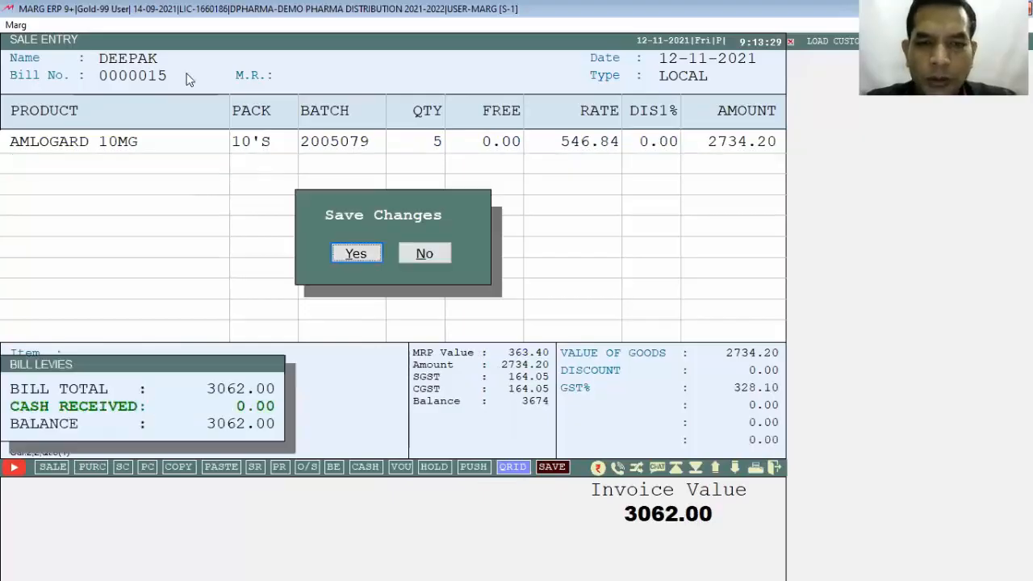
pyautogui.press('Return')
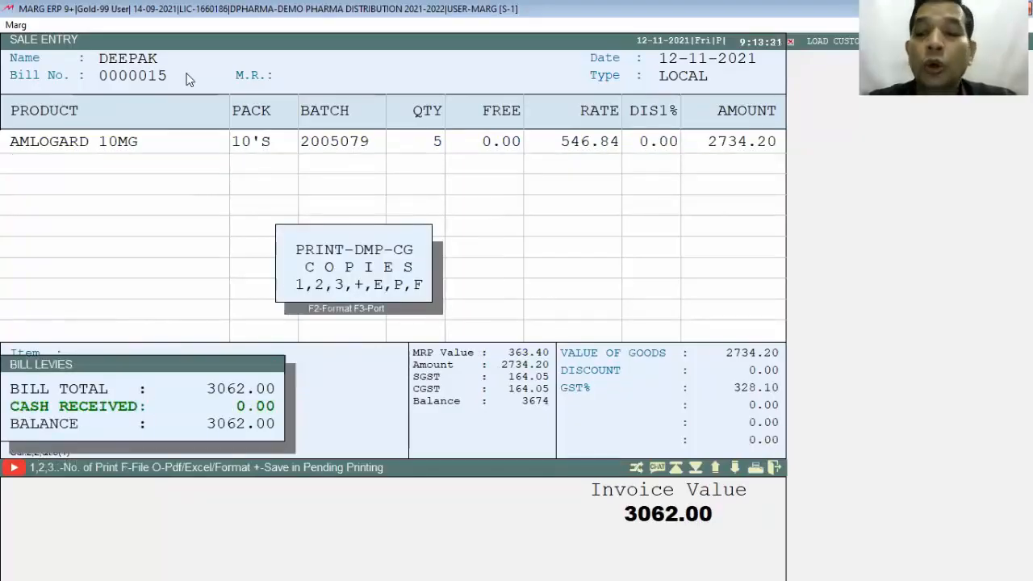
pyautogui.press('Escape')
pyautogui.press('Escape')
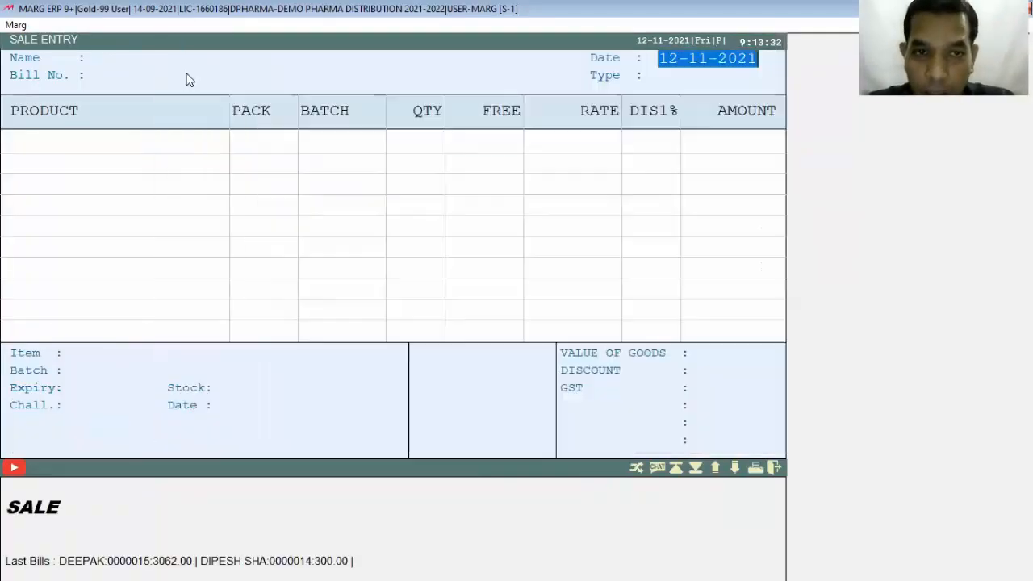
pyautogui.press('Escape')
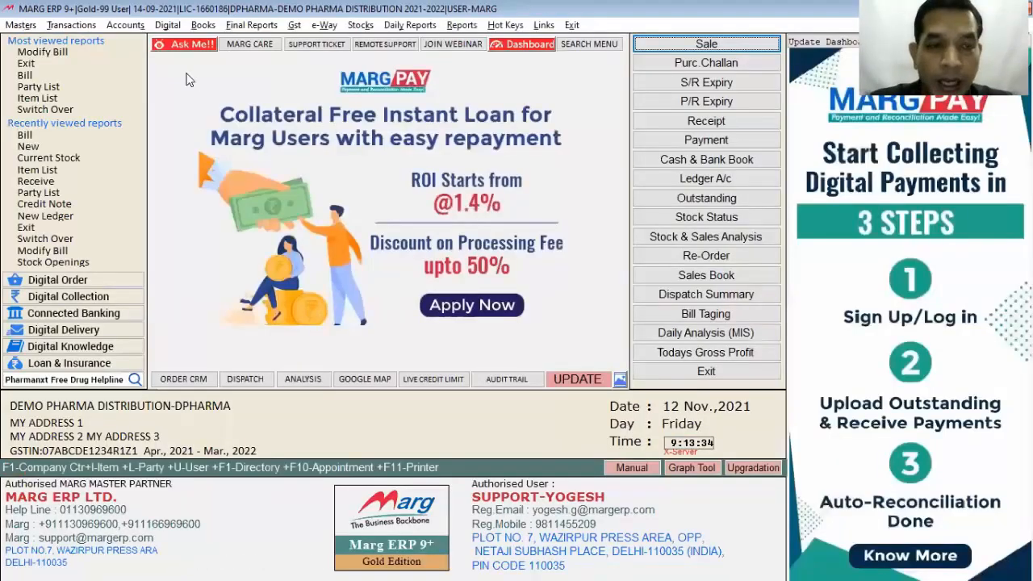
# Open the existing quotations for the All Time period, check the list for the converted quotation and close it
pyautogui.press('Down')
pyautogui.press('Down')
pyautogui.press('Down')
pyautogui.press('Down')
pyautogui.press('Down')
pyautogui.press('Down')
pyautogui.press('Down')
pyautogui.press('Down')
pyautogui.press('Down')
pyautogui.press('Down')
pyautogui.press('Down')
pyautogui.press('Down')
pyautogui.press('Down')
pyautogui.press('Down')
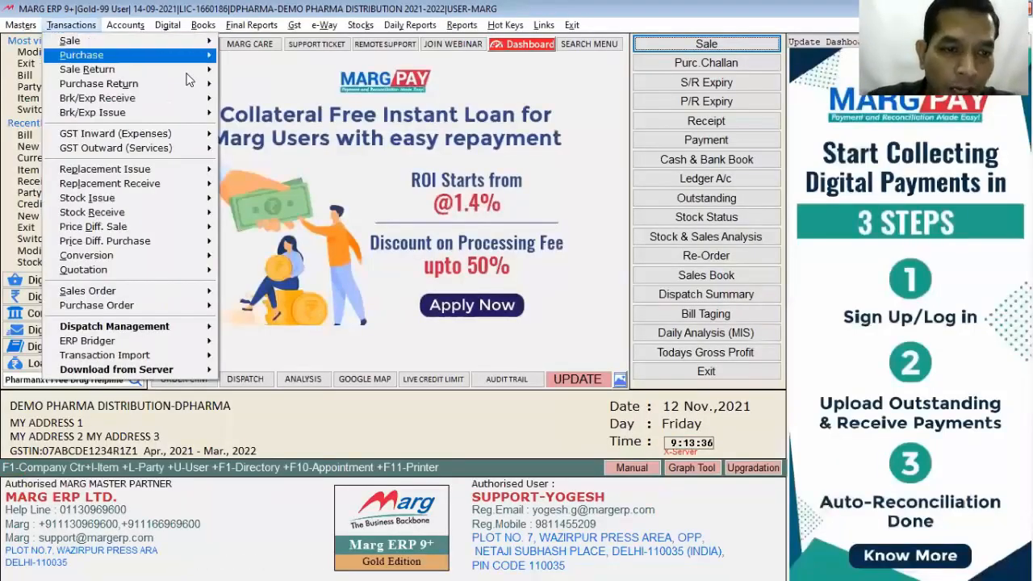
pyautogui.press('Down')
pyautogui.press('Down')
pyautogui.press('Right')
pyautogui.press('Down')
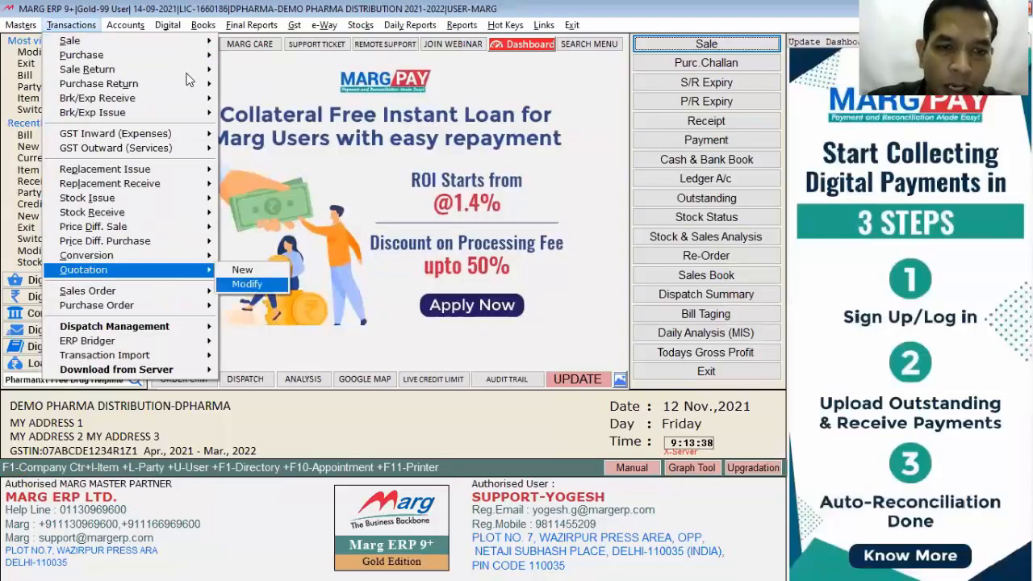
pyautogui.press('Return')
pyautogui.press('Down')
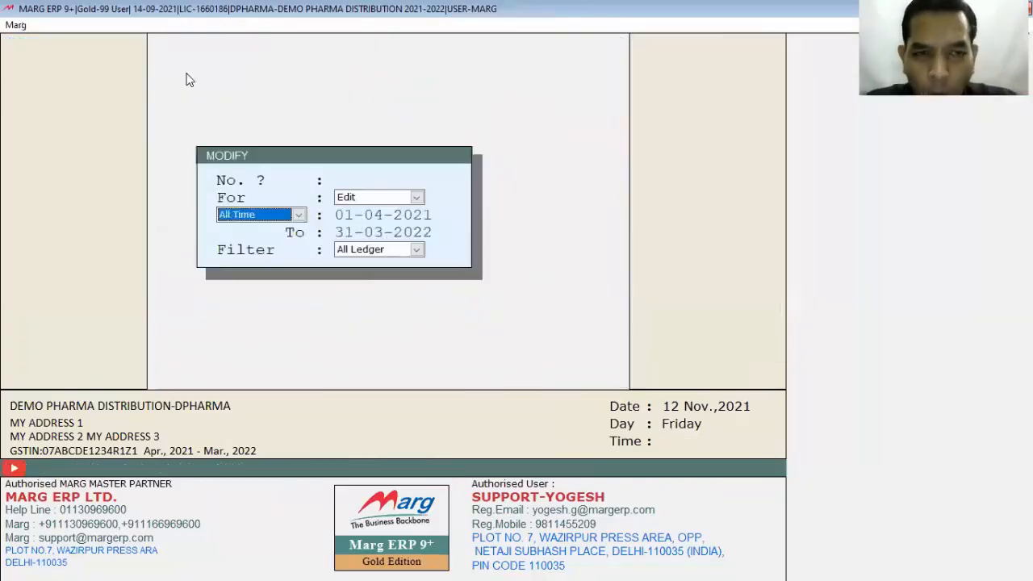
pyautogui.press('Return')
pyautogui.press('Return')
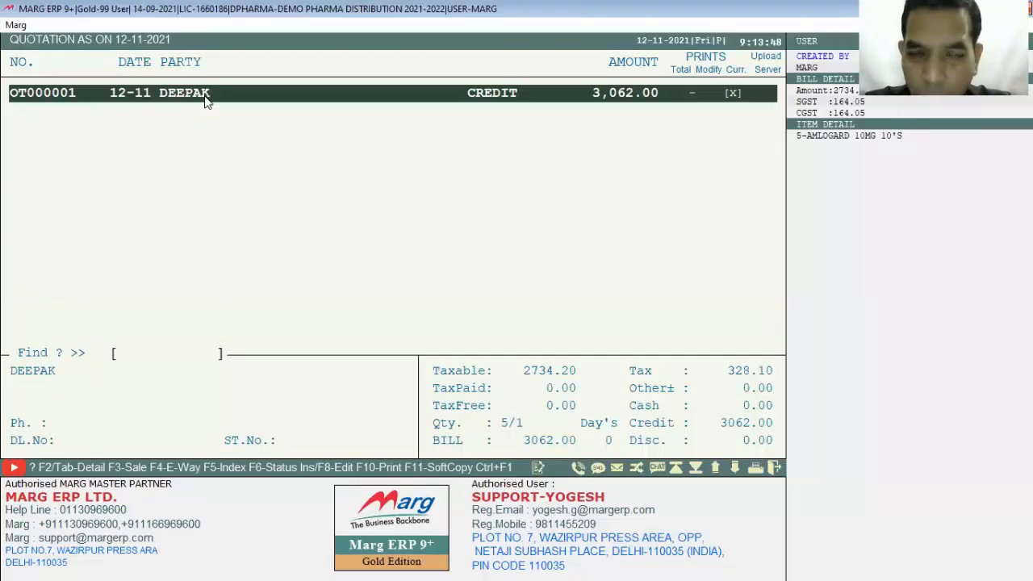
pyautogui.press('Escape')
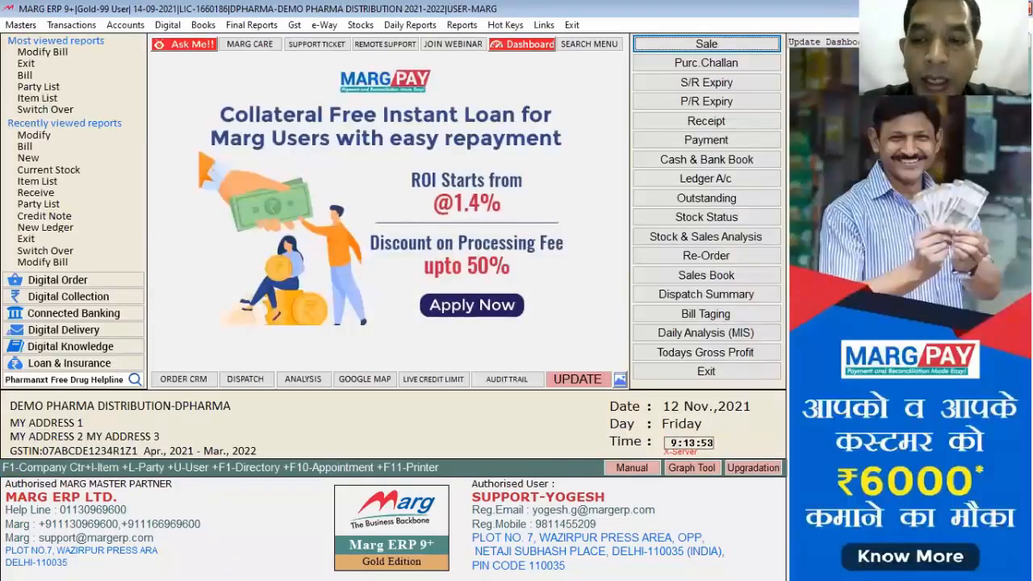
# Start a new stock issue entry for the SELF BREAKAGE/EXPIRED/WASTE ledger
pyautogui.click(50, 25)
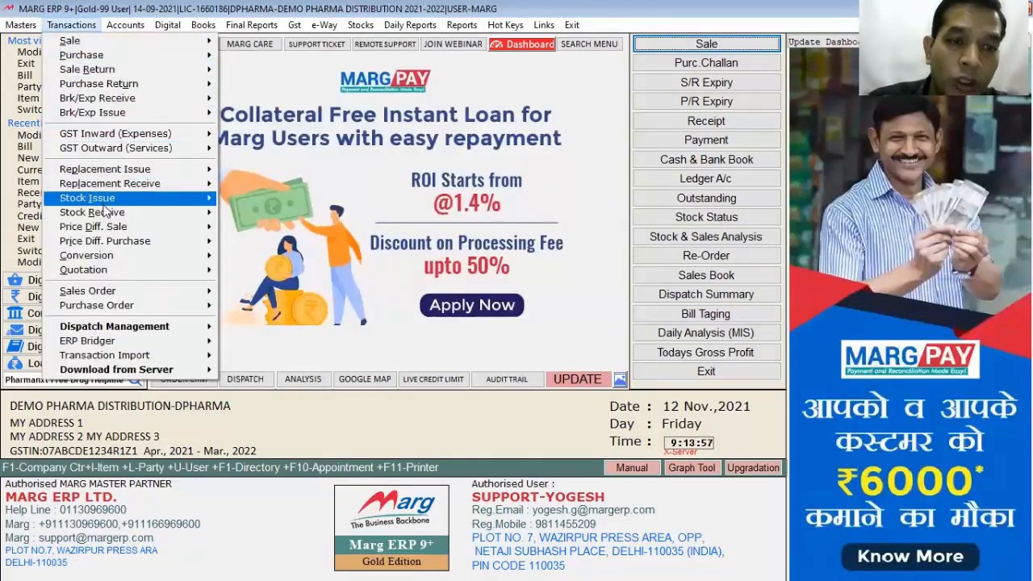
pyautogui.moveTo(111, 202)
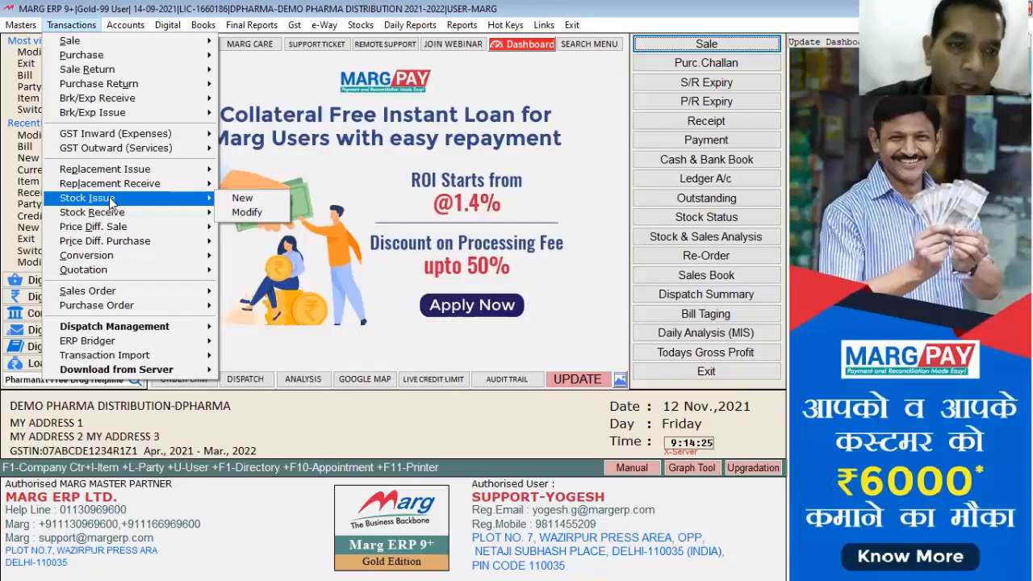
pyautogui.click(242, 199)
pyautogui.press('Return')
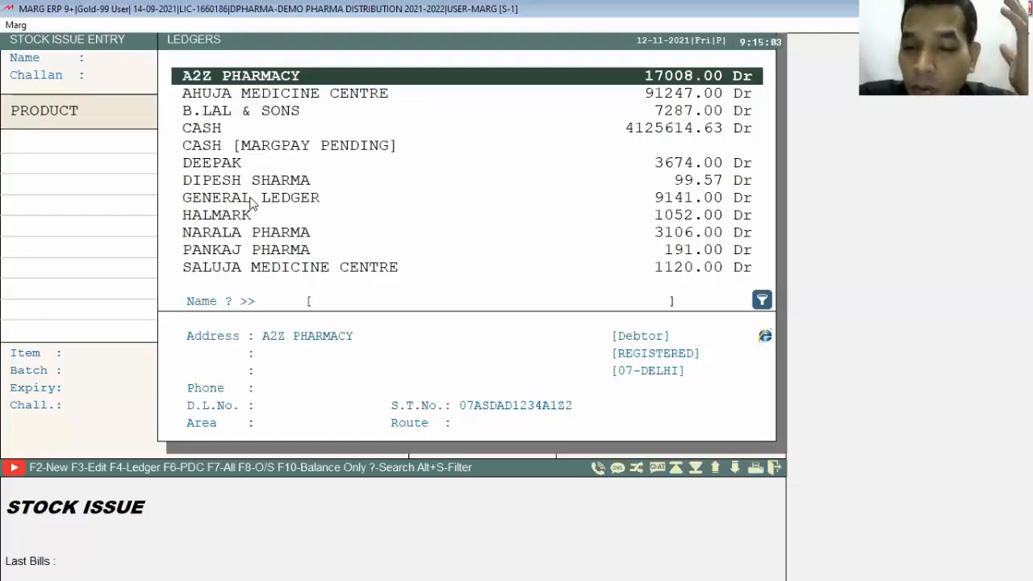
pyautogui.write('SE')
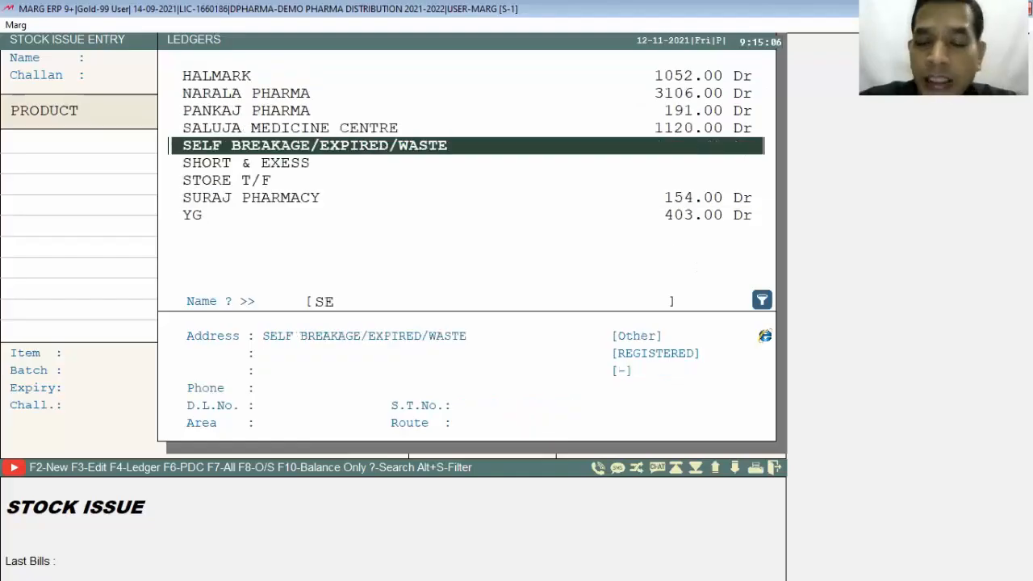
pyautogui.press('Return')
pyautogui.press('Return')
pyautogui.press('Escape')
pyautogui.press('Return')
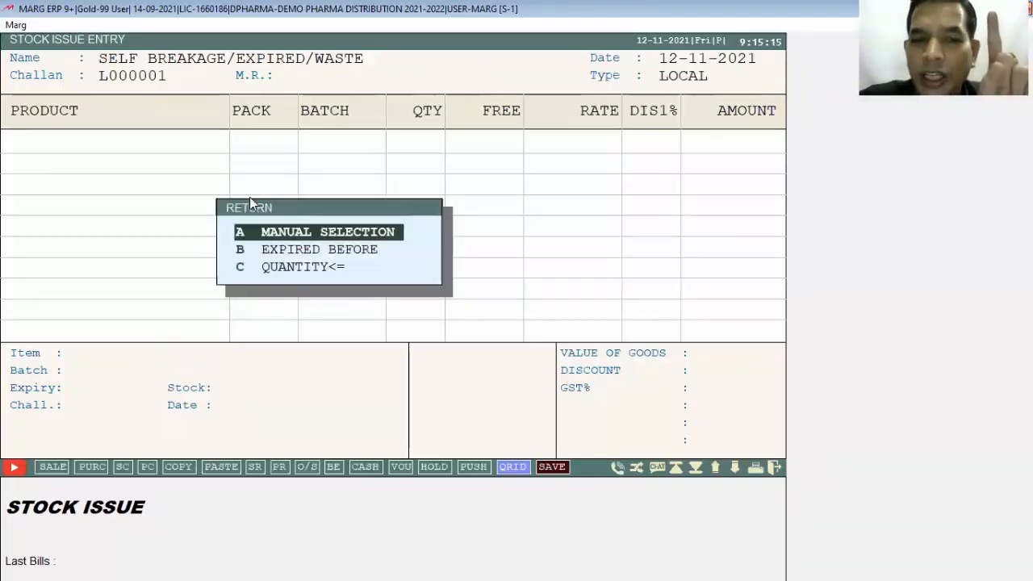
# Pick stock for the issue by Expired Before 3/30 and include all listed manufacturers
pyautogui.press('Down')
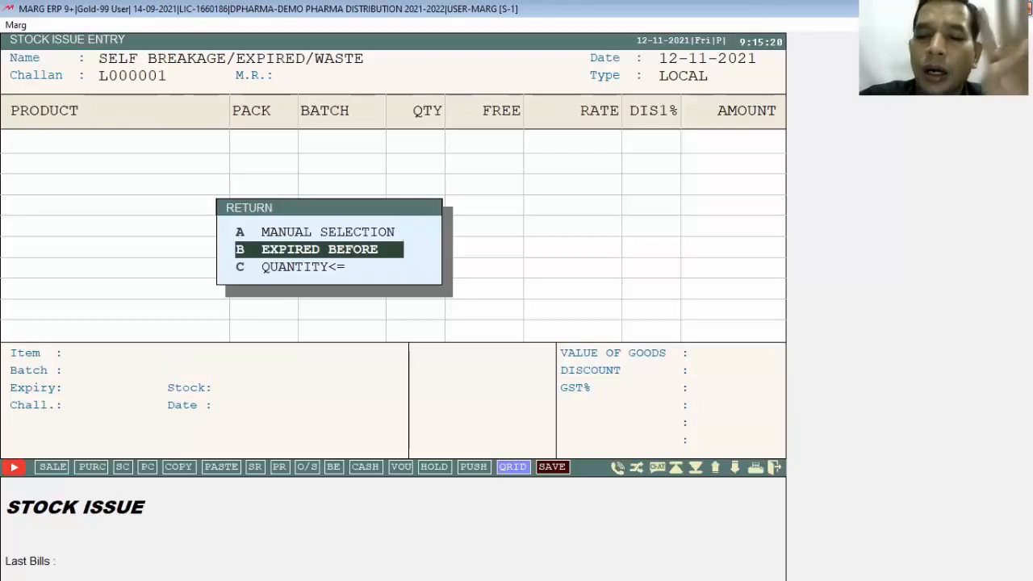
pyautogui.press('Up')
pyautogui.press('Down')
pyautogui.press('Return')
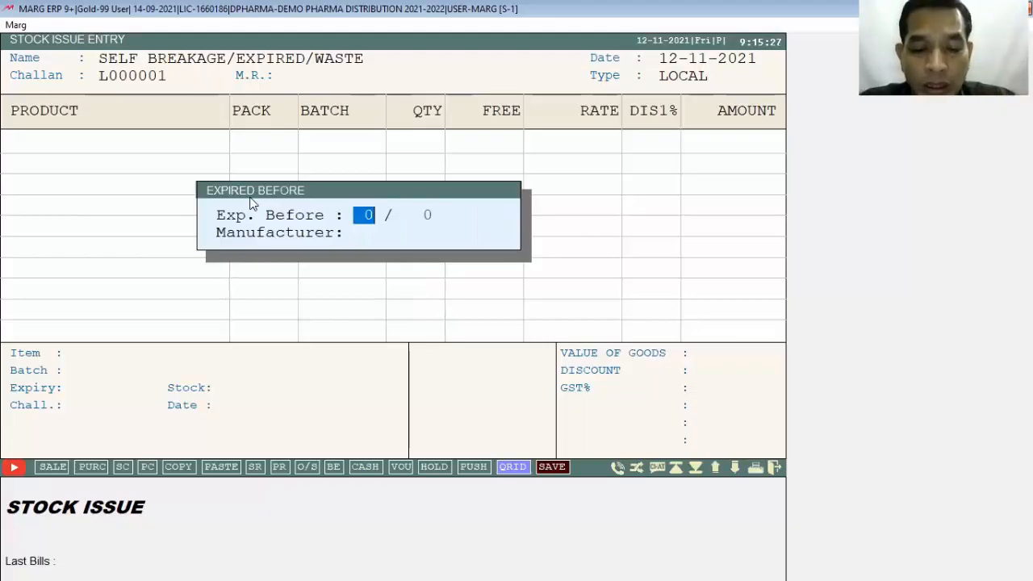
pyautogui.write('3')
pyautogui.press('Return')
pyautogui.write('30')
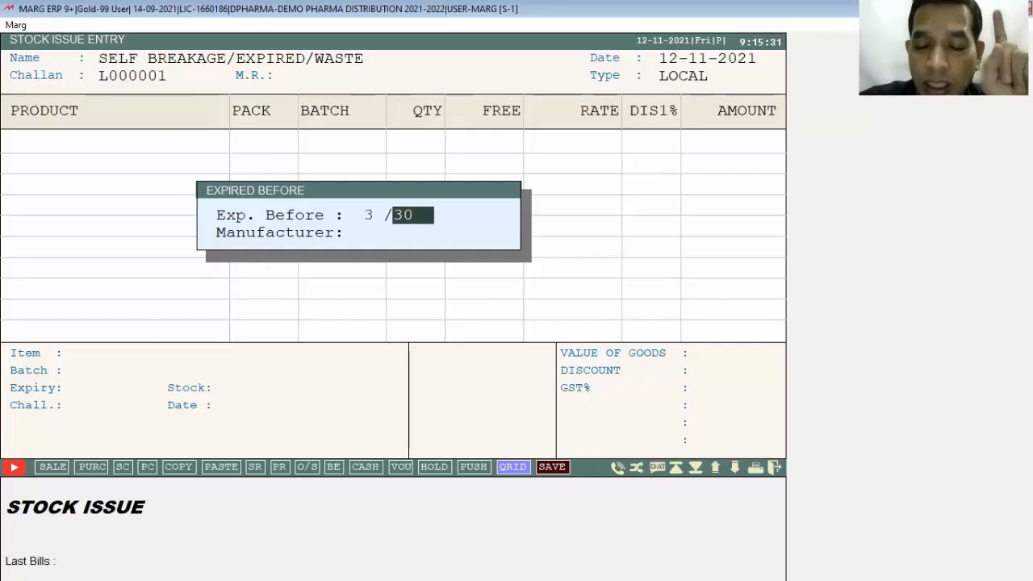
pyautogui.press('Return')
pyautogui.press('Return')
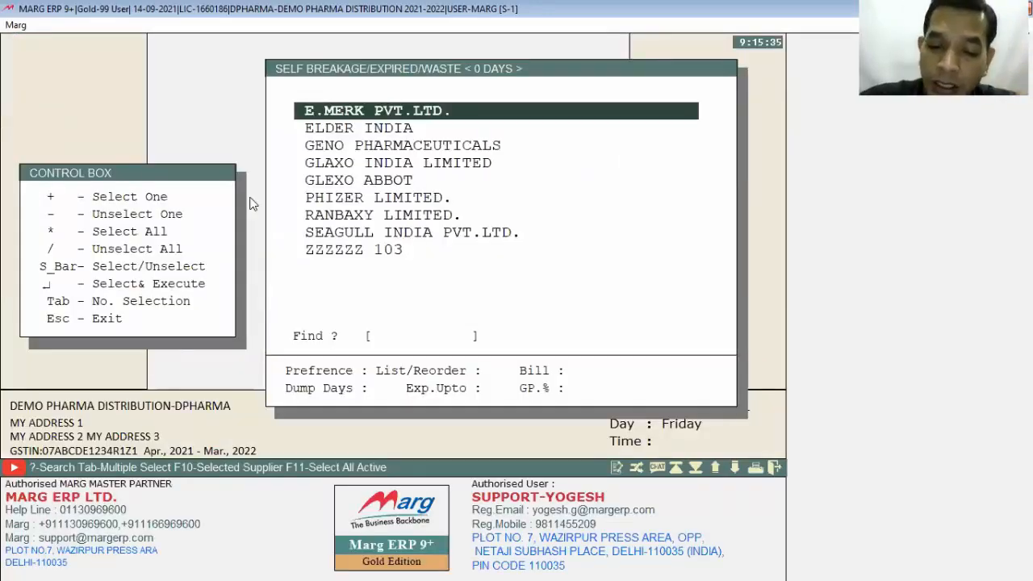
pyautogui.press('*')
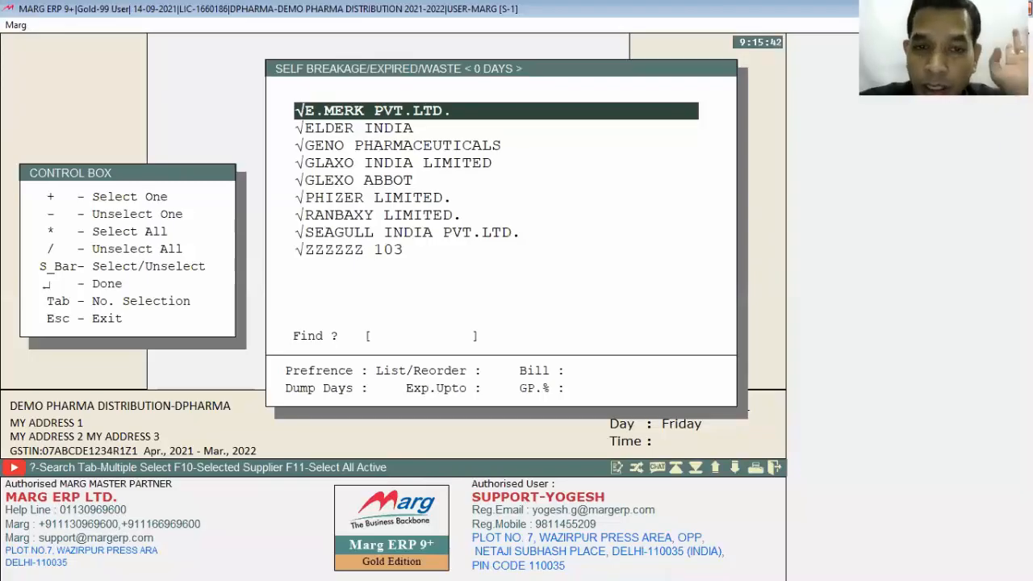
pyautogui.press('Return')
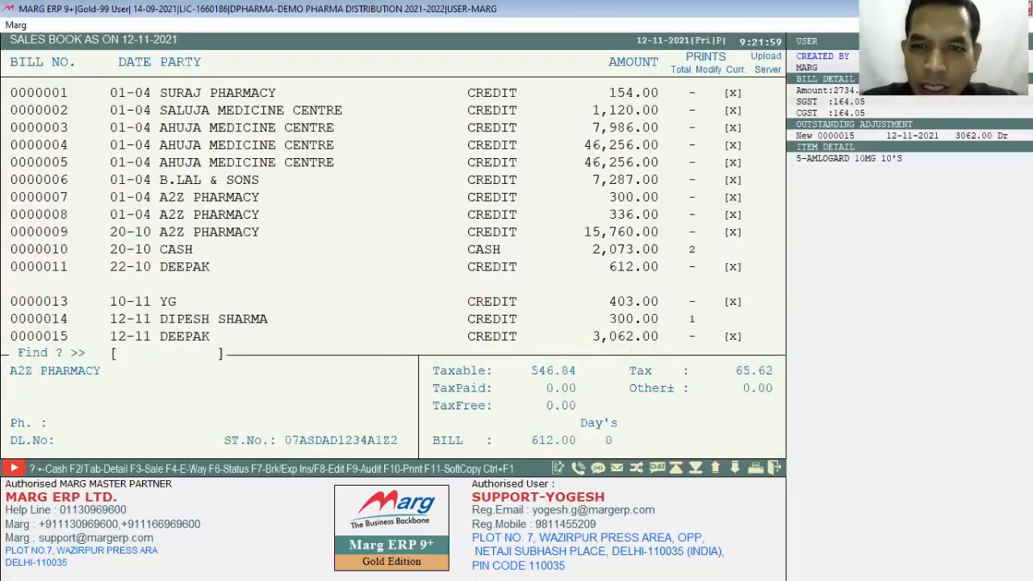
# Review the sales book entries one by one from the first bill down to the 20-10 A2Z PHARMACY bill
pyautogui.press('Home')
pyautogui.press('Down')
pyautogui.press('Down')
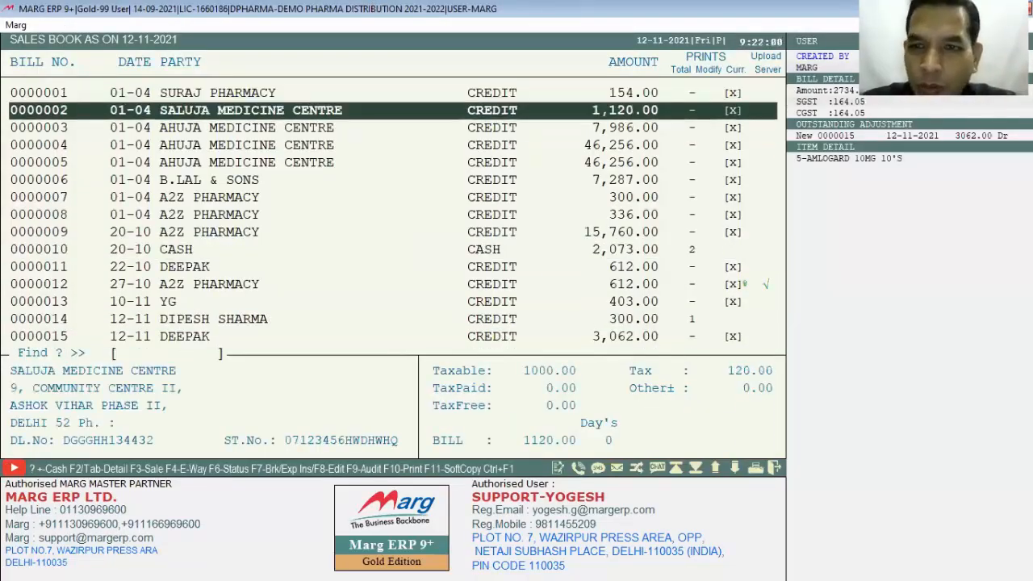
pyautogui.press('Down')
pyautogui.press('Down')
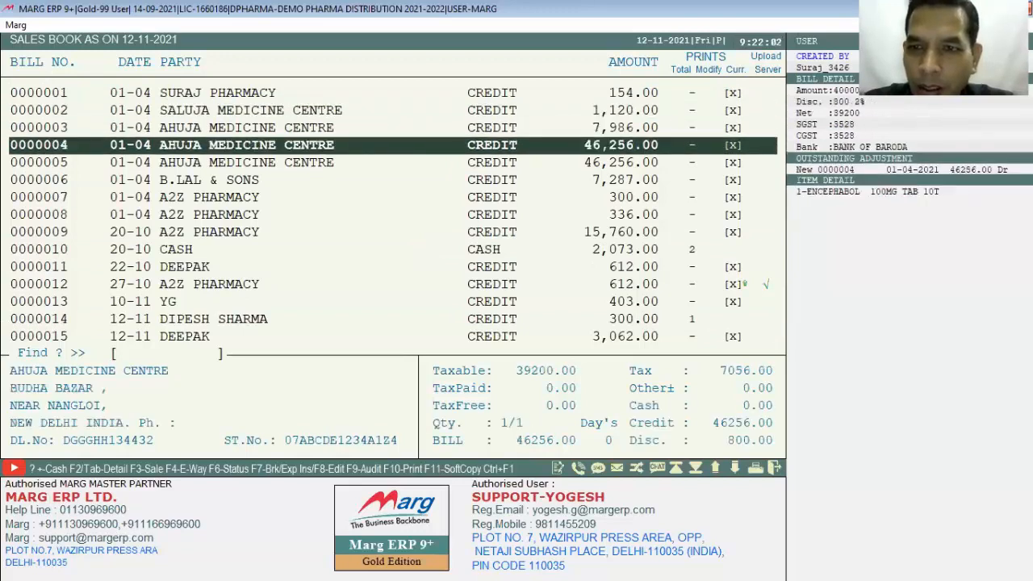
pyautogui.press('Down')
pyautogui.press('Down')
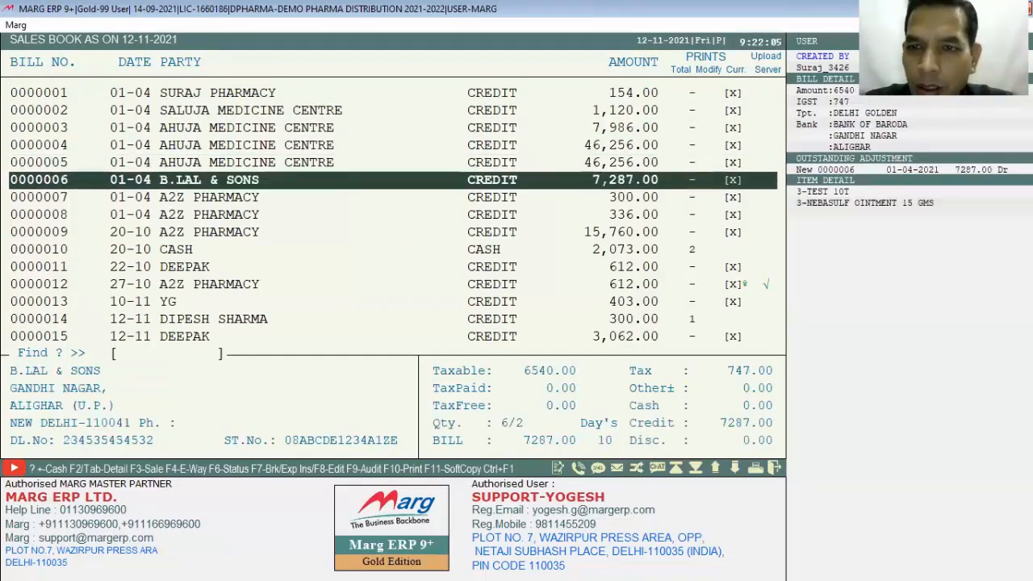
pyautogui.press('Down')
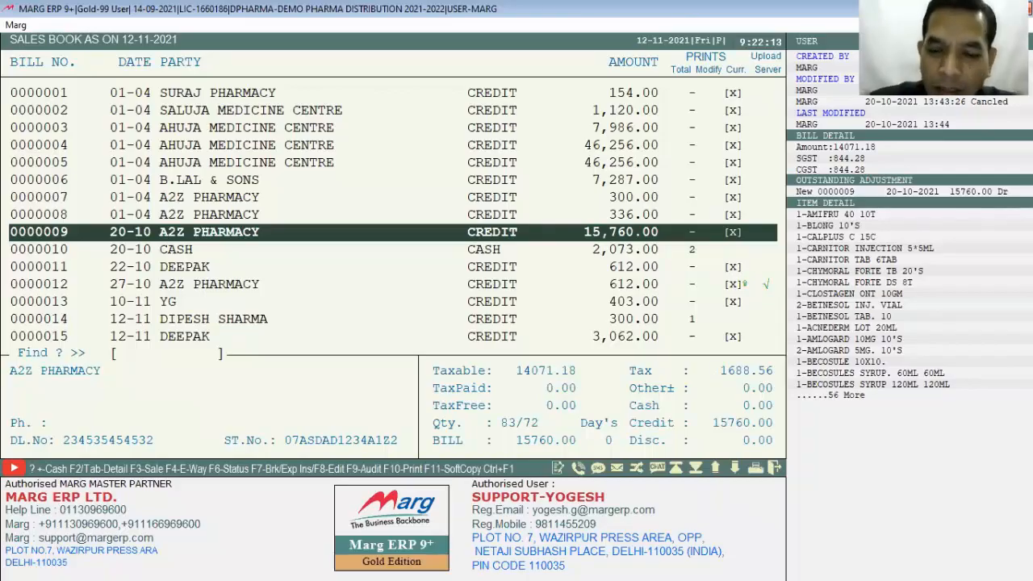
# Open the 20-10 A2Z PHARMACY sale bill for modification, keeping its party and header, and move to its product lines
pyautogui.press('Return')
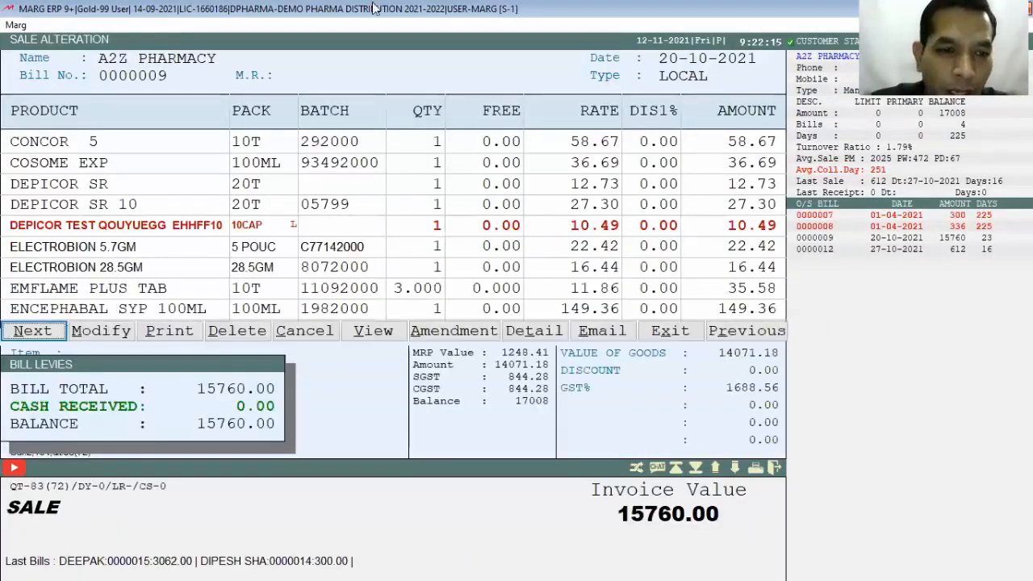
pyautogui.press('Right')
pyautogui.press('Return')
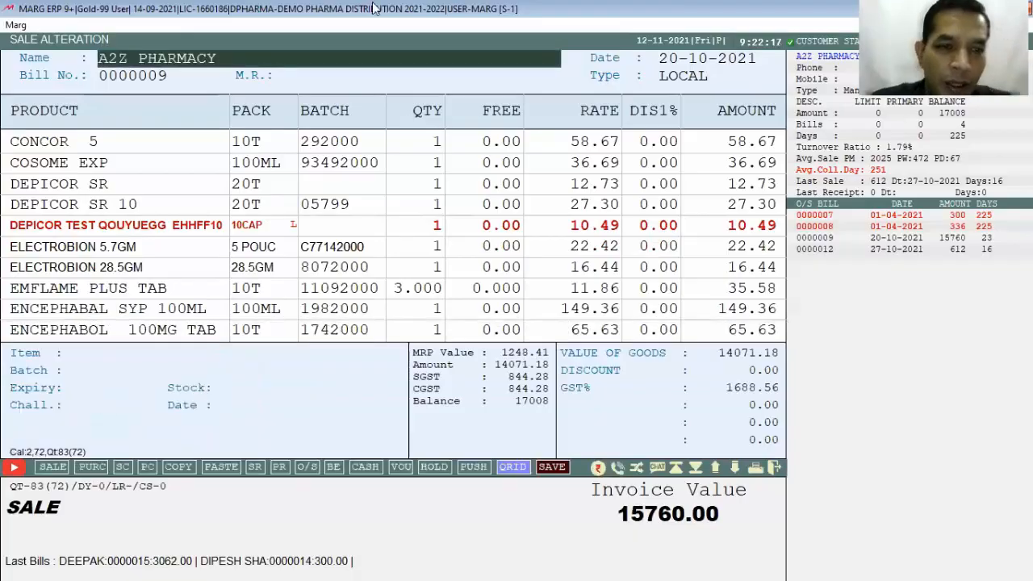
pyautogui.press('Return')
pyautogui.press('Return')
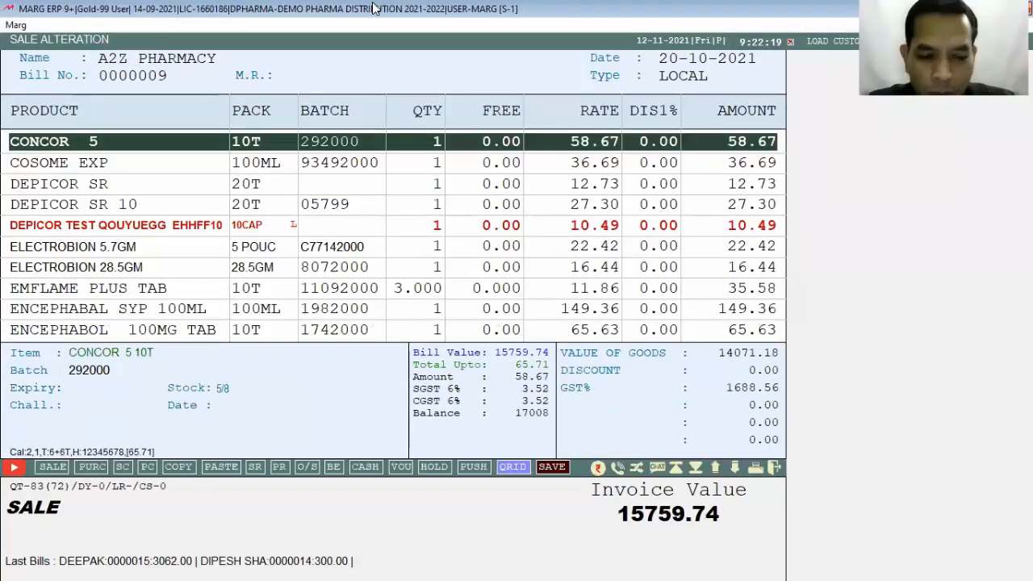
# Examine the batch, stock and line colours of the bill's products from EVION 100 and ENCEPHABOL down to ISOCOR 20 TAB
pyautogui.press('End')
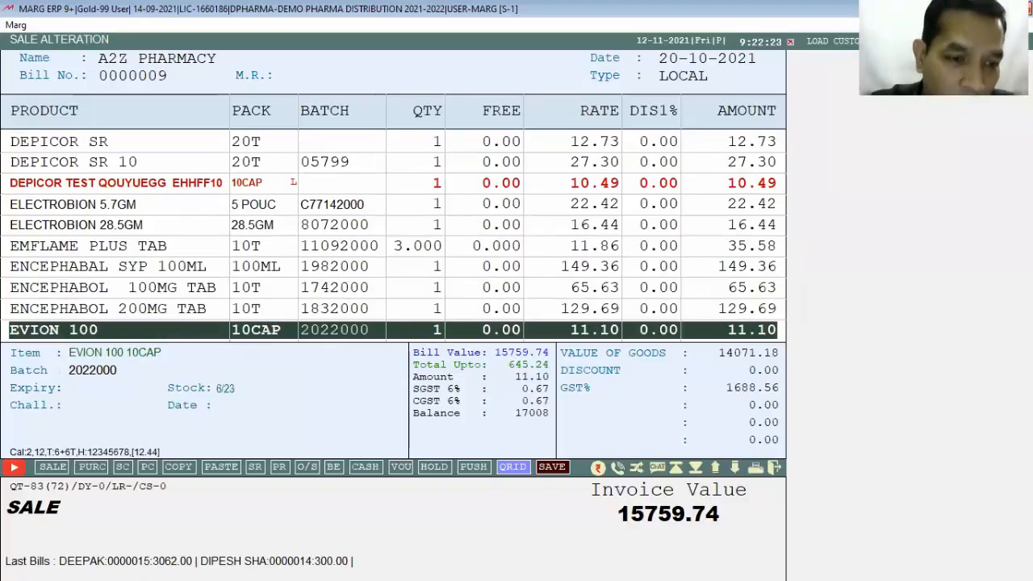
pyautogui.press('Up')
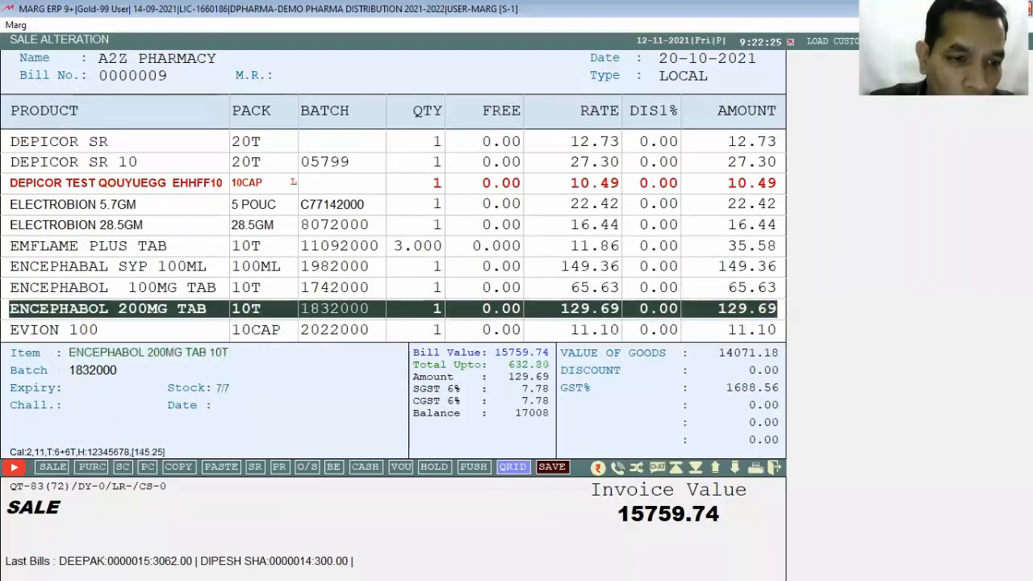
pyautogui.press('Down')
pyautogui.press('Up')
pyautogui.press('Up')
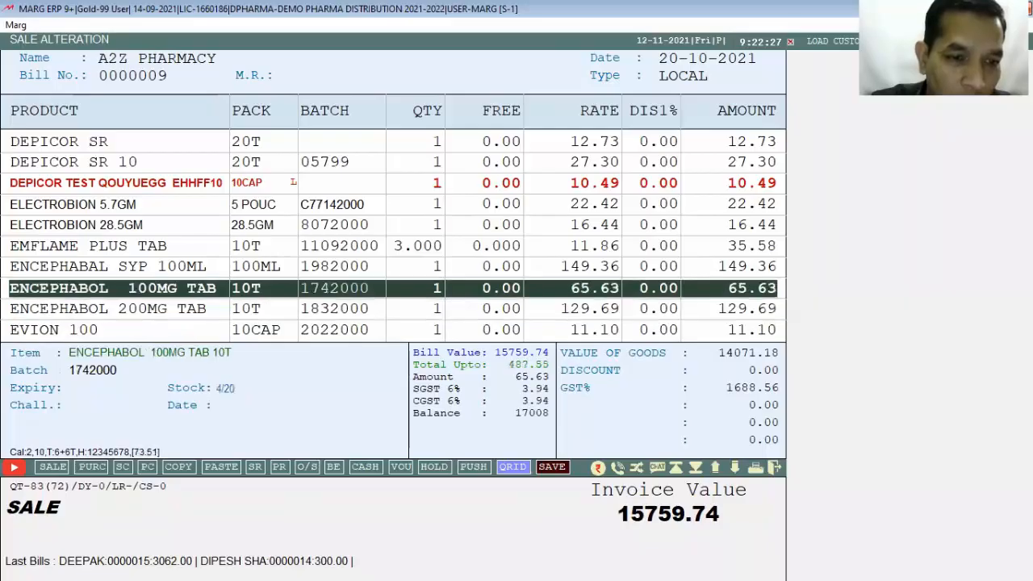
pyautogui.press('Down')
pyautogui.press('Down')
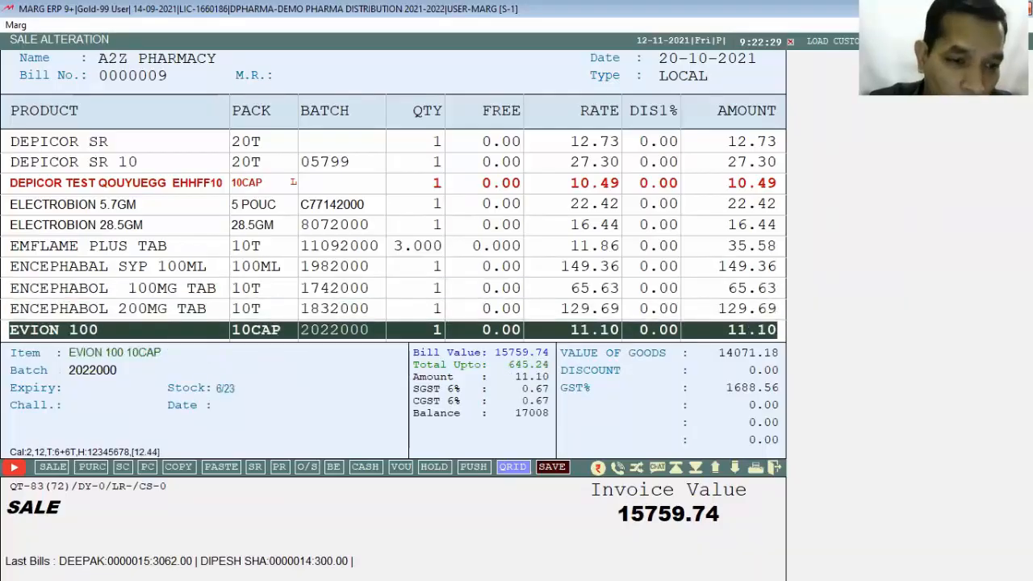
pyautogui.press('Up')
pyautogui.press('Up')
pyautogui.press('Down')
pyautogui.press('Down')
pyautogui.press('Down')
pyautogui.press('Down')
pyautogui.press('Down')
pyautogui.press('Down')
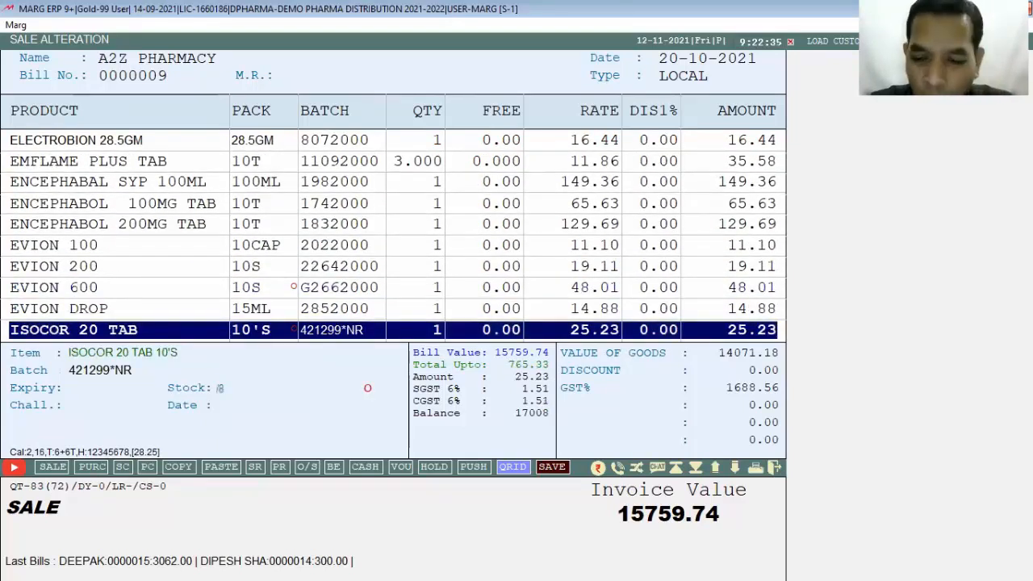
pyautogui.press('F12')
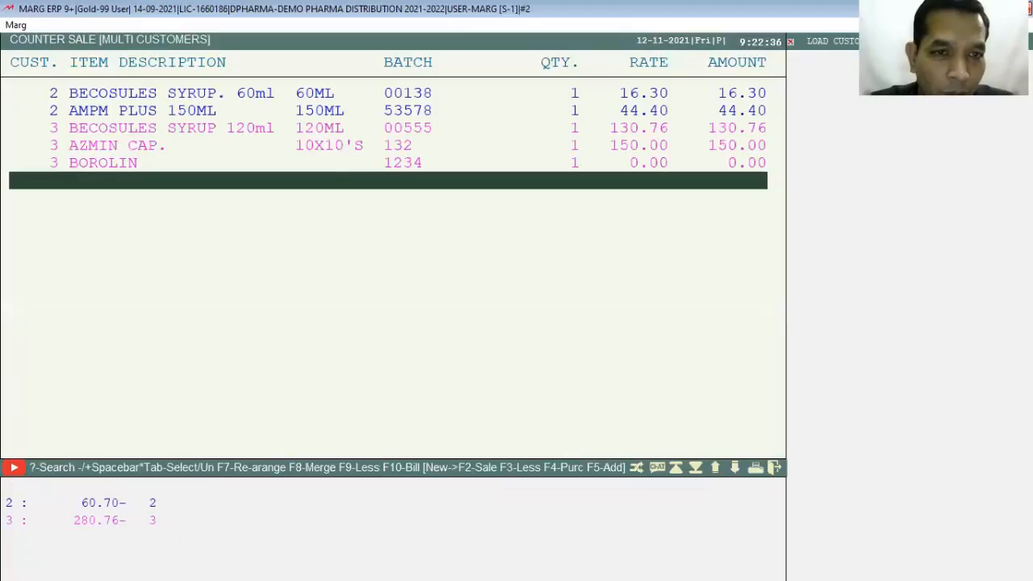
pyautogui.press('Escape')
pyautogui.press('Right')
pyautogui.press('Return')
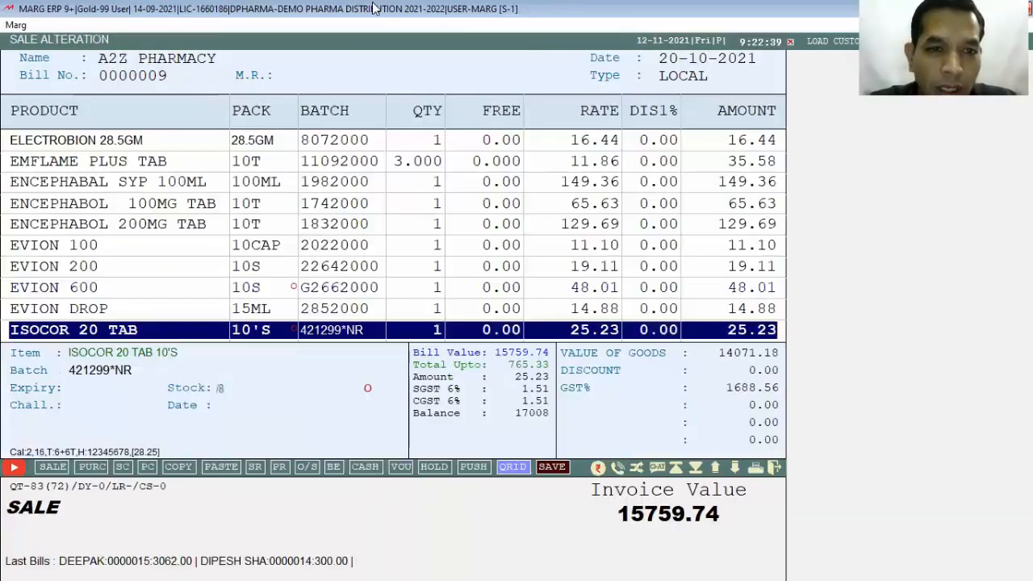
# Check the cost and net loss details of the NEUROBION "H" INJ line and accept the loss
pyautogui.press('Down')
pyautogui.press('Down')
pyautogui.press('Down')
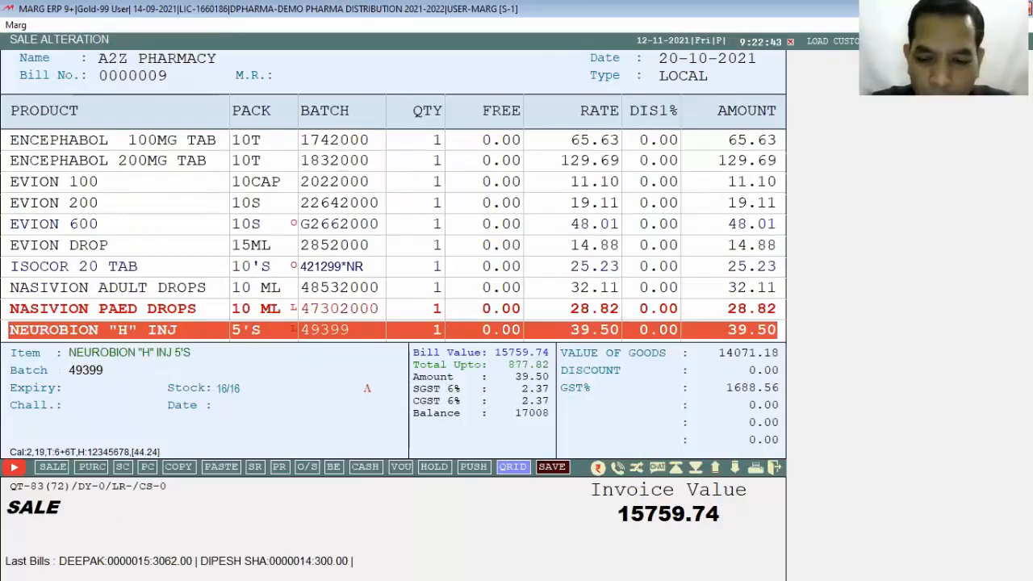
pyautogui.press('Return')
pyautogui.press('Return')
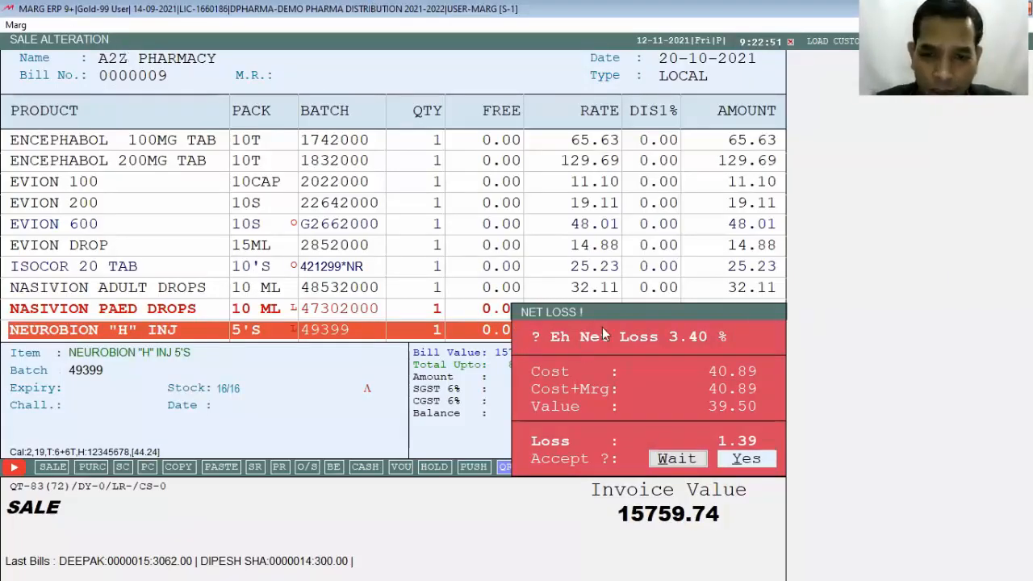
pyautogui.click(746, 461)
pyautogui.click(646, 312)
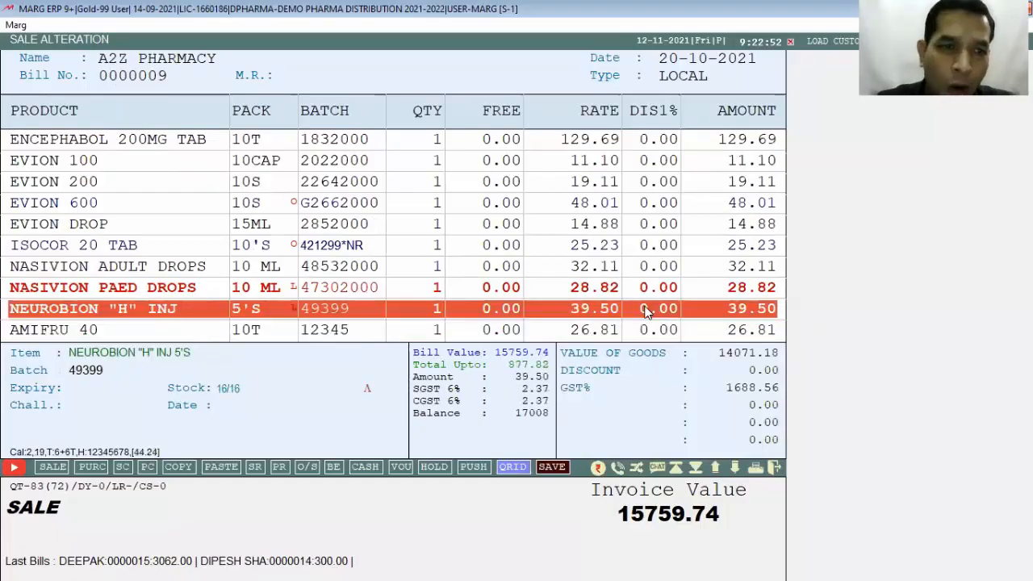
pyautogui.press('Up')
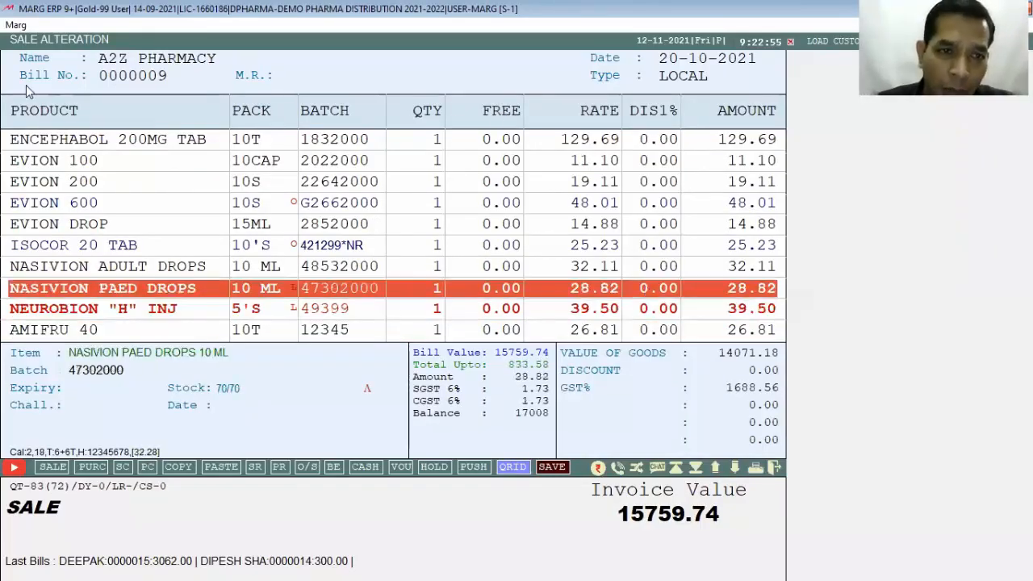
# Leave the A2Z PHARMACY bill alteration without saving and return to the main screen
pyautogui.press('Escape')
pyautogui.press('Right')
pyautogui.press('Return')
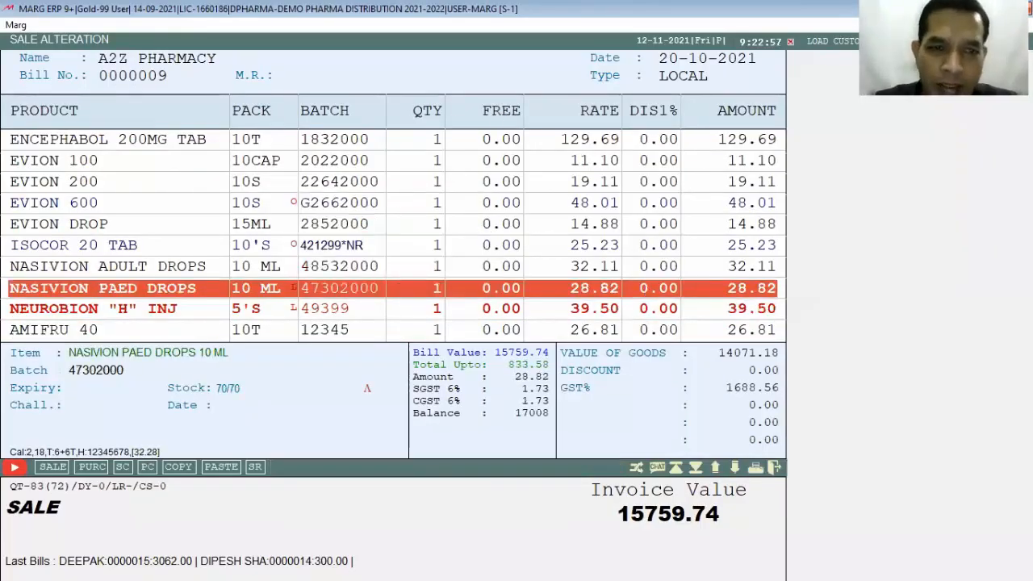
pyautogui.press('Escape')
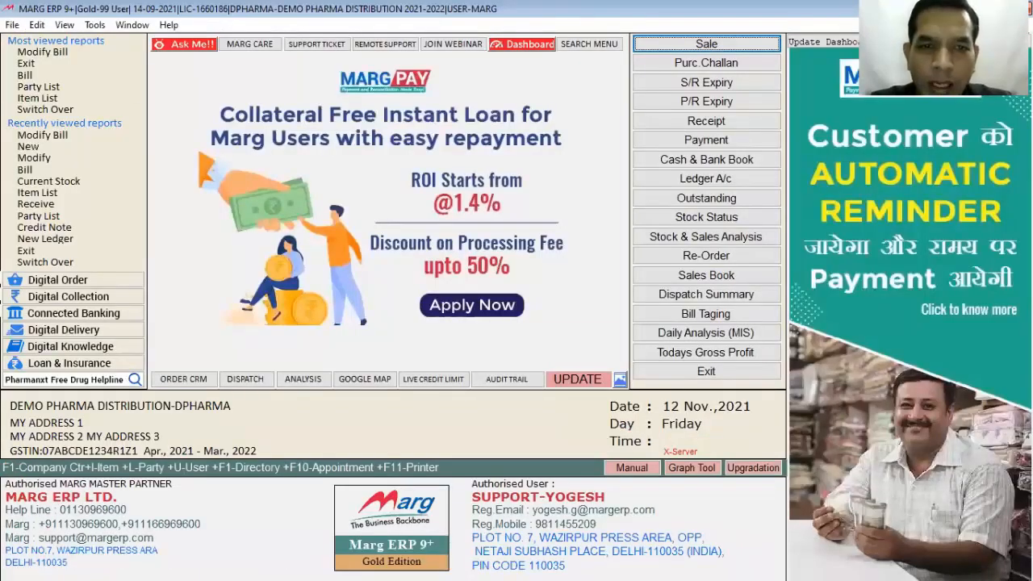
# Start a new sale bill for the preselected customer ledger and accept the header details
pyautogui.press('Return')
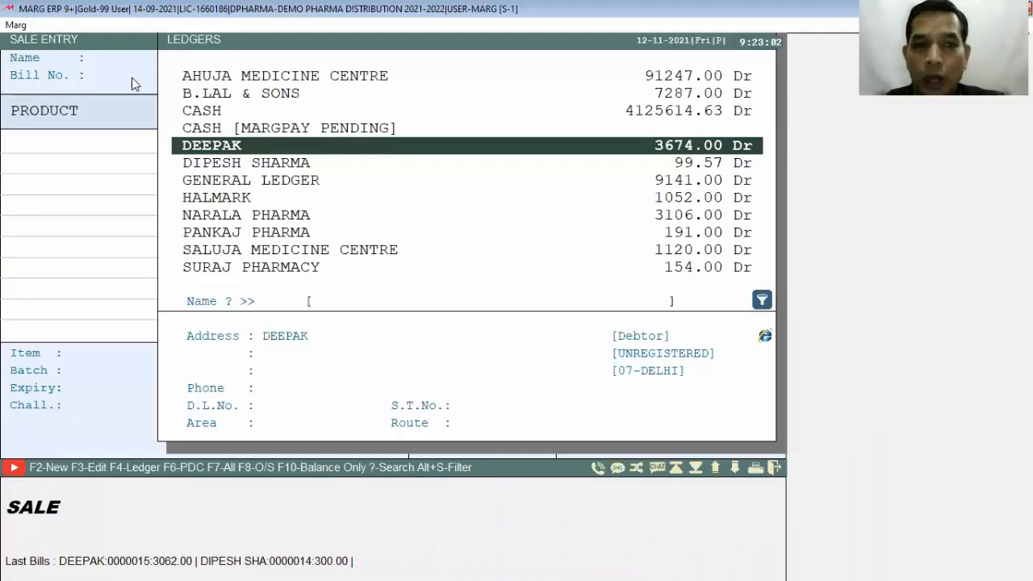
pyautogui.press('Return')
pyautogui.press('Return')
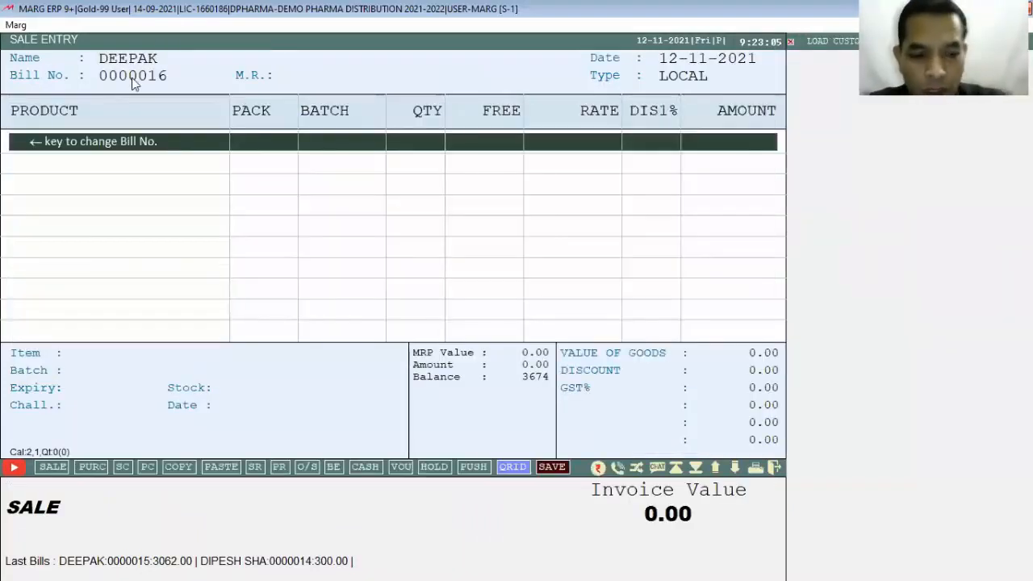
# Load a copy of the 20-10 A2Z PHARMACY bill with Fifo batch selection, accept all its items and dismiss the short-stock alert
pyautogui.press('F5')
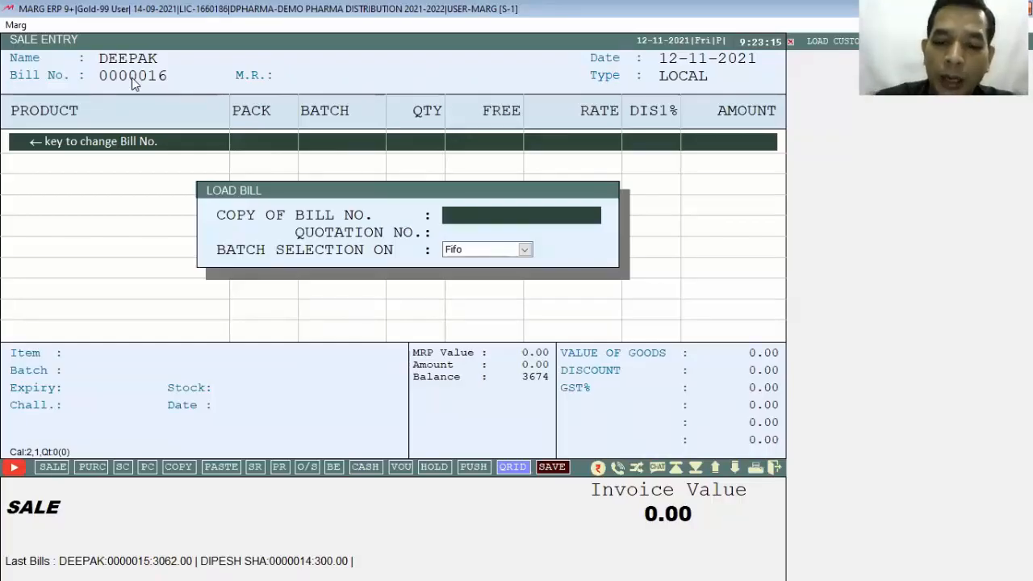
pyautogui.write('00000')
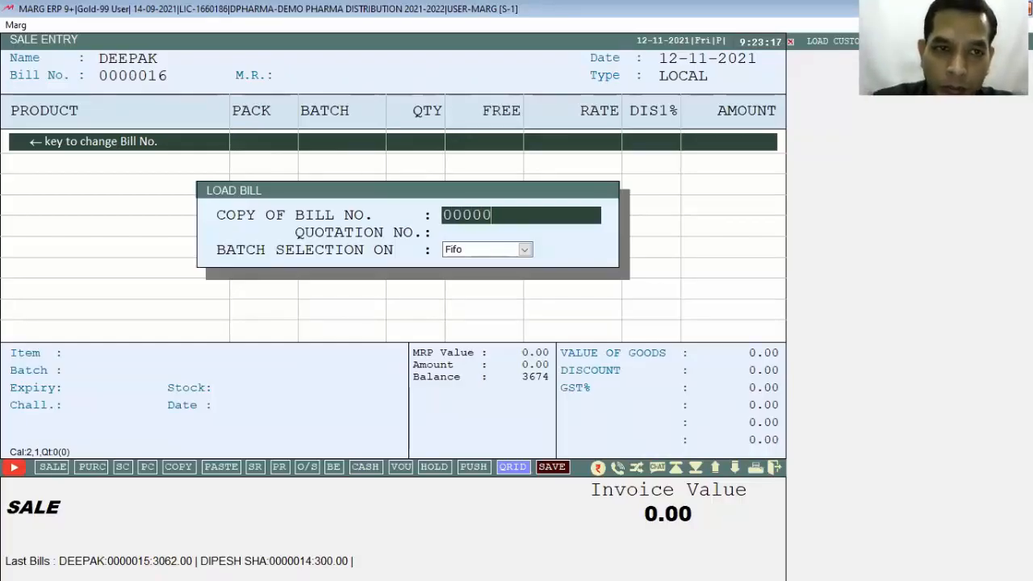
pyautogui.write('09')
pyautogui.press('Return')
pyautogui.press('Return')
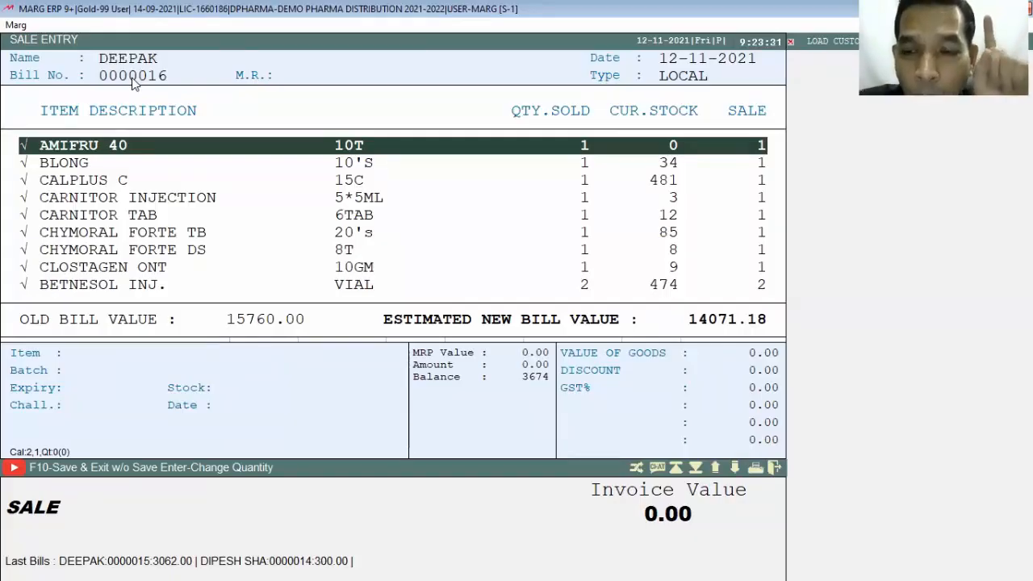
pyautogui.press('F10')
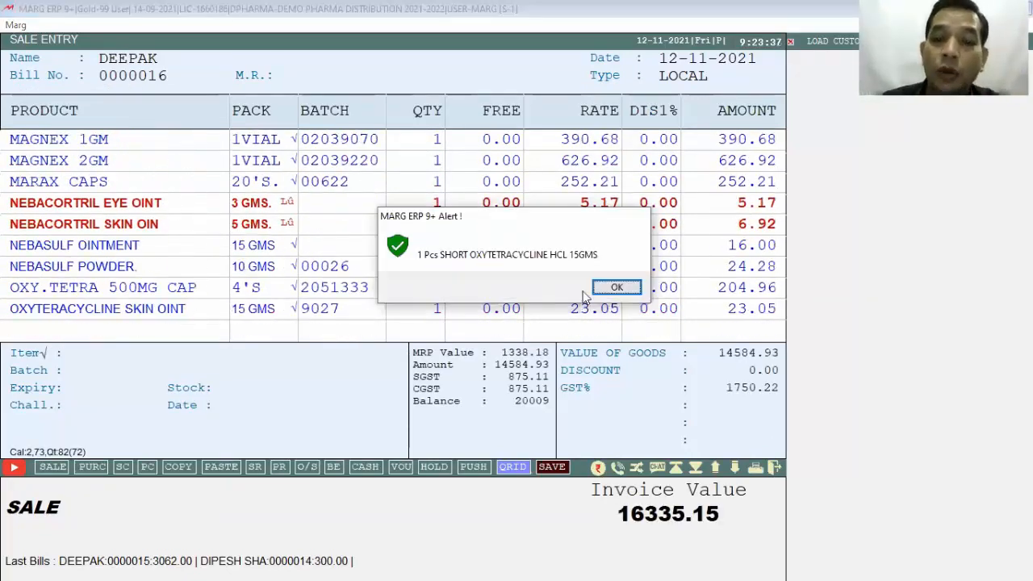
pyautogui.click(617, 289)
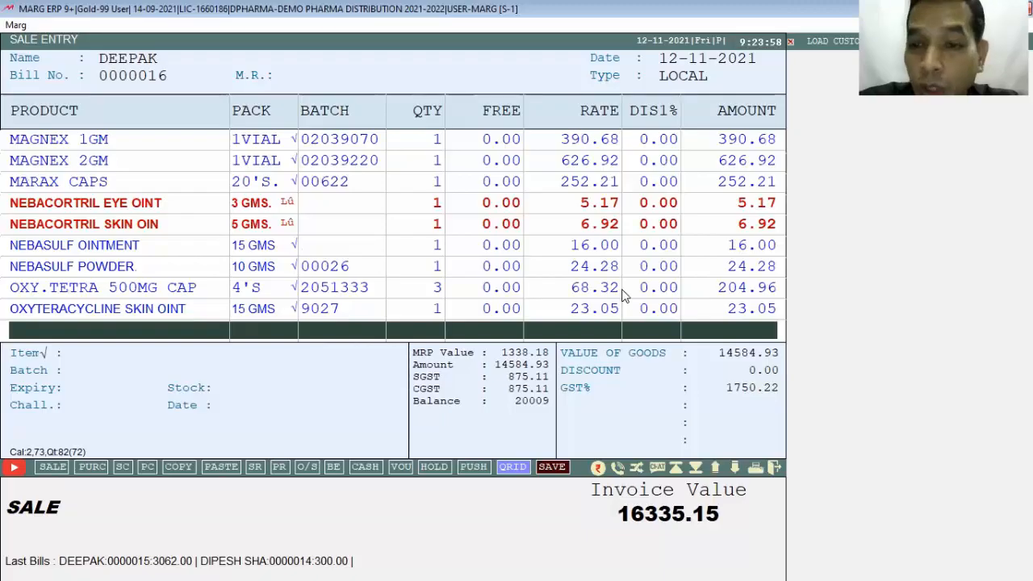
# Discard the copied sale bill and leave the sale entry screen
pyautogui.press('Escape')
pyautogui.press('Right')
pyautogui.press('Return')
pyautogui.press('Escape')
pyautogui.press('Escape')
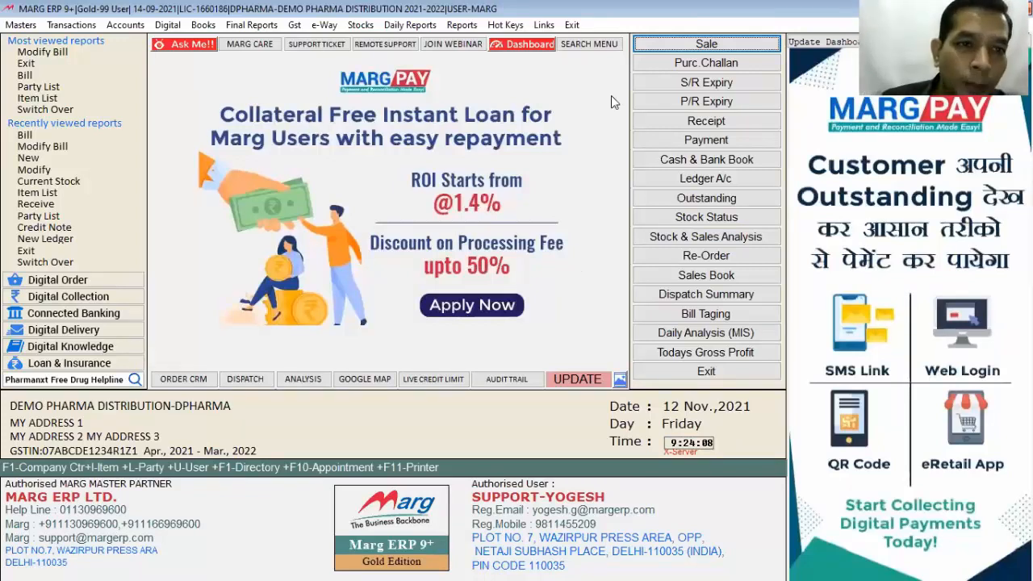
pyautogui.click(65, 26)
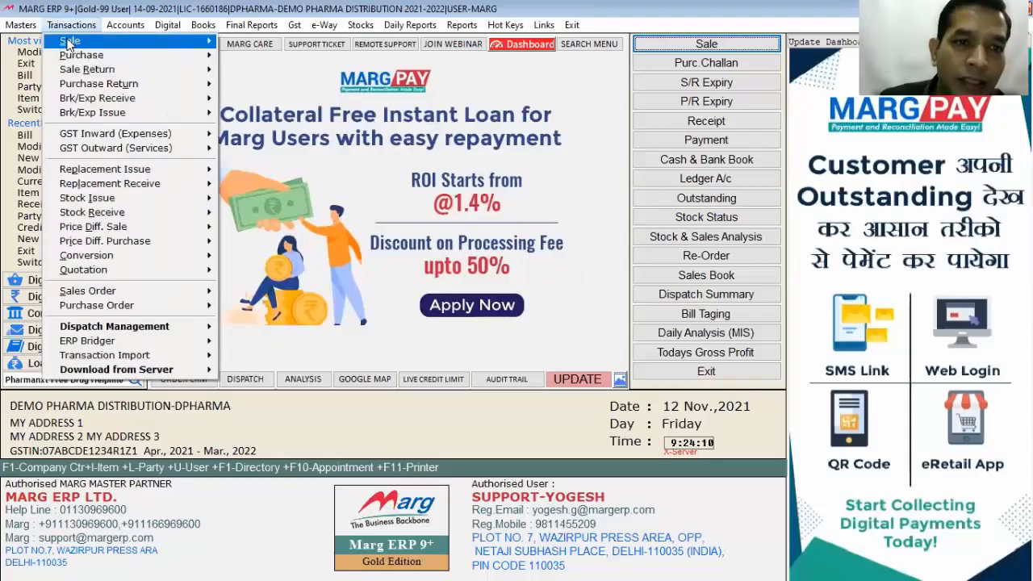
pyautogui.click(69, 41)
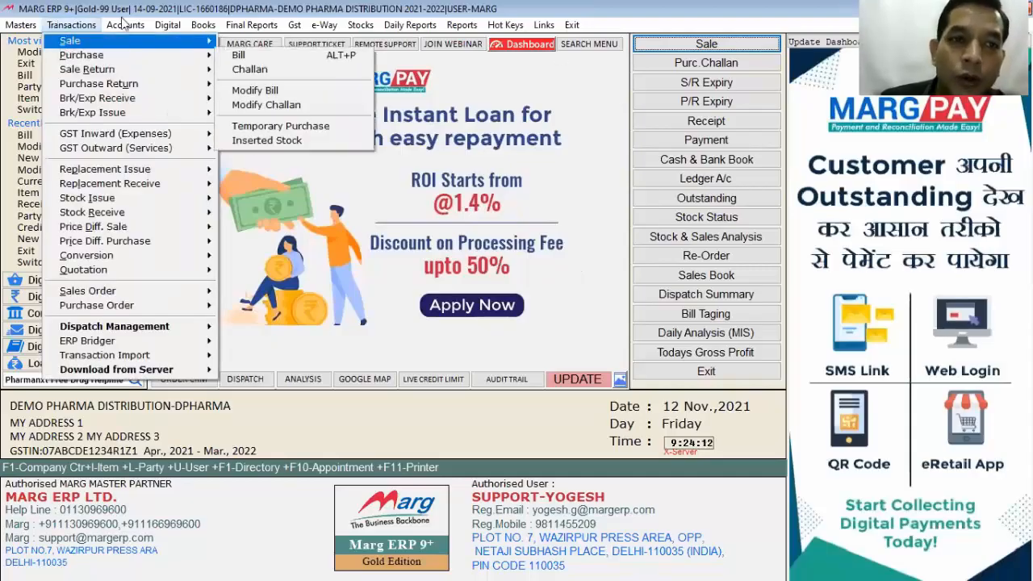
pyautogui.moveTo(121, 24)
pyautogui.moveTo(202, 41)
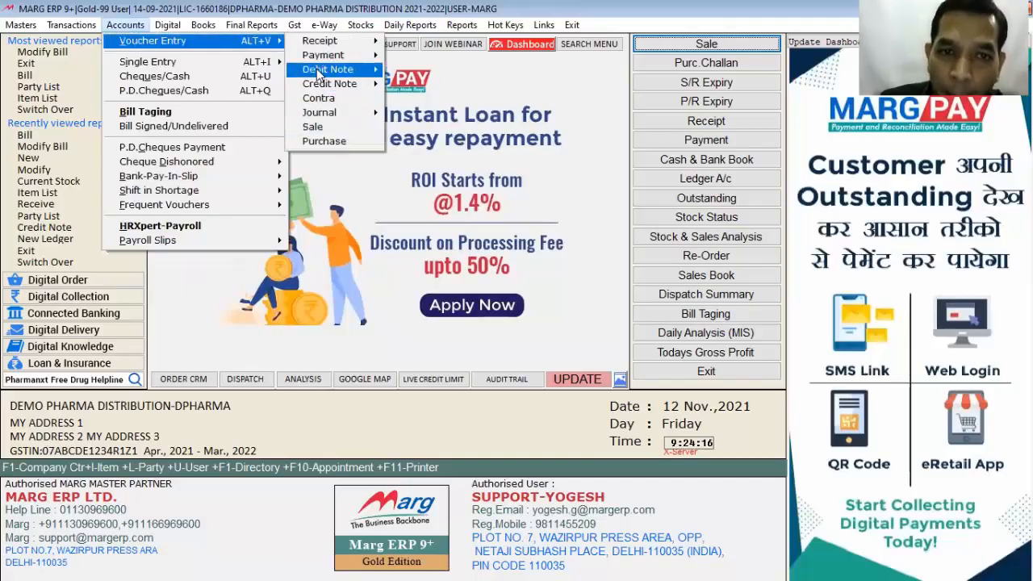
pyautogui.moveTo(319, 72)
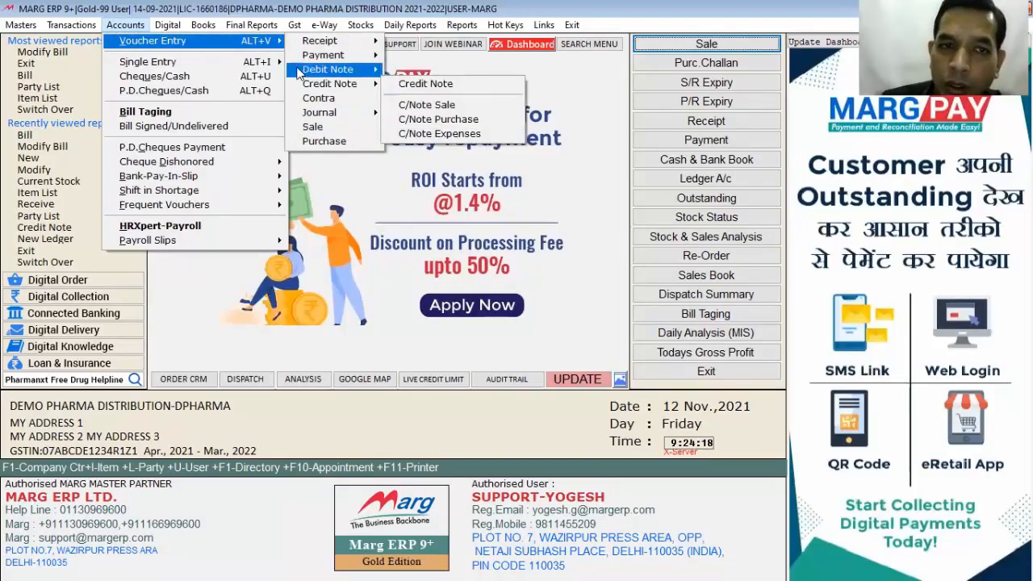
pyautogui.moveTo(83, 25)
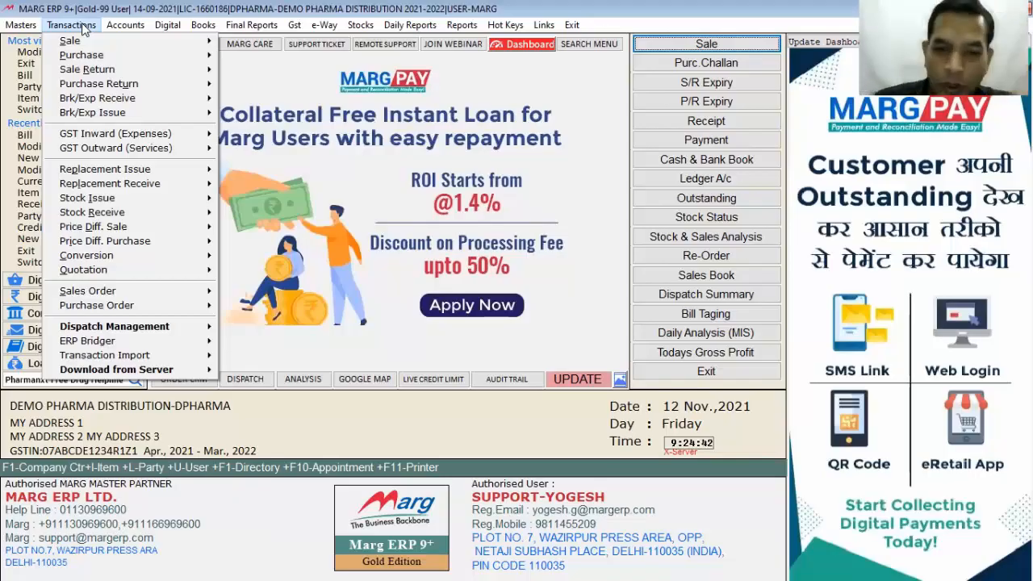
pyautogui.click(125, 26)
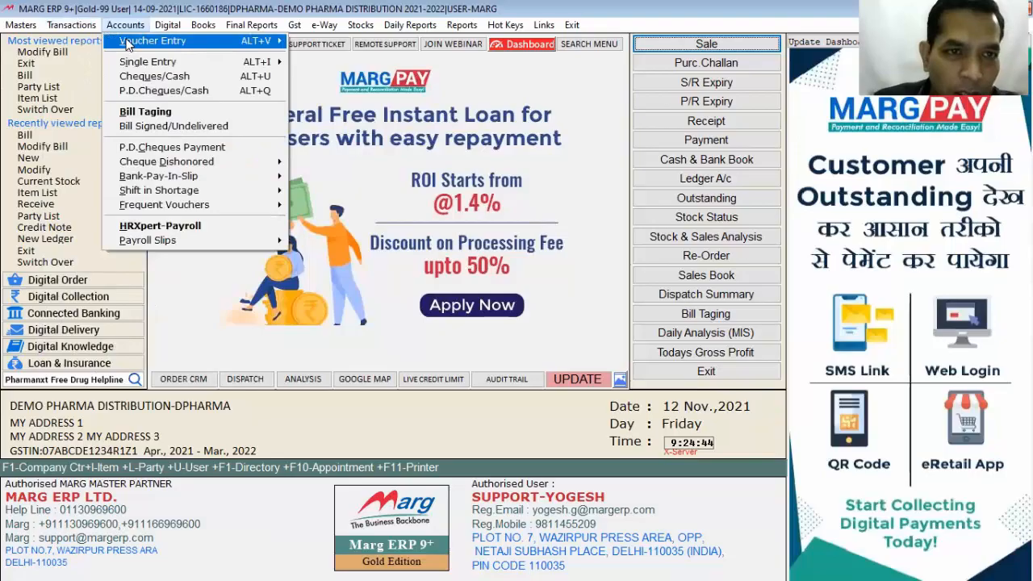
pyautogui.moveTo(127, 45)
pyautogui.moveTo(321, 45)
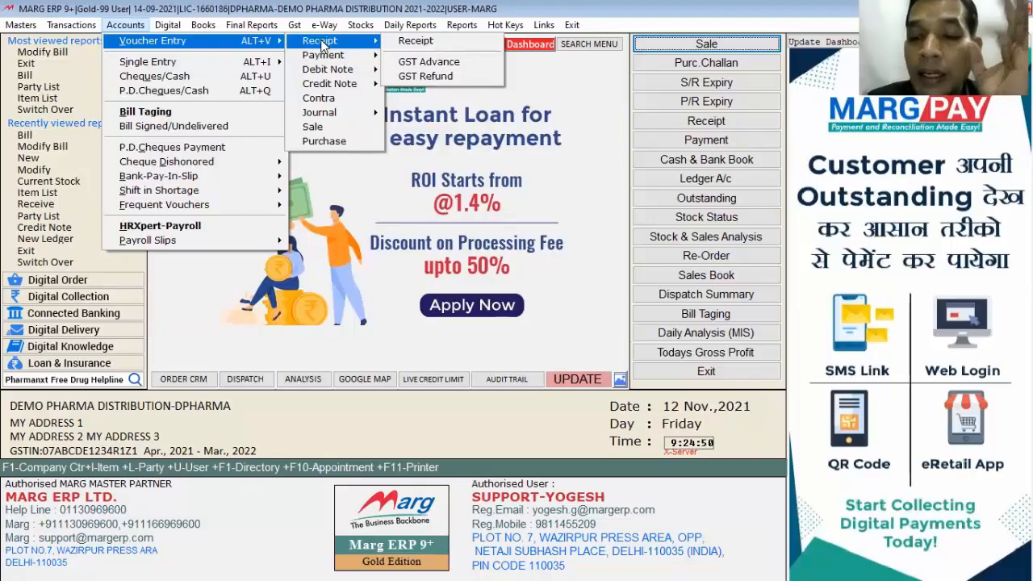
pyautogui.click(456, 484)
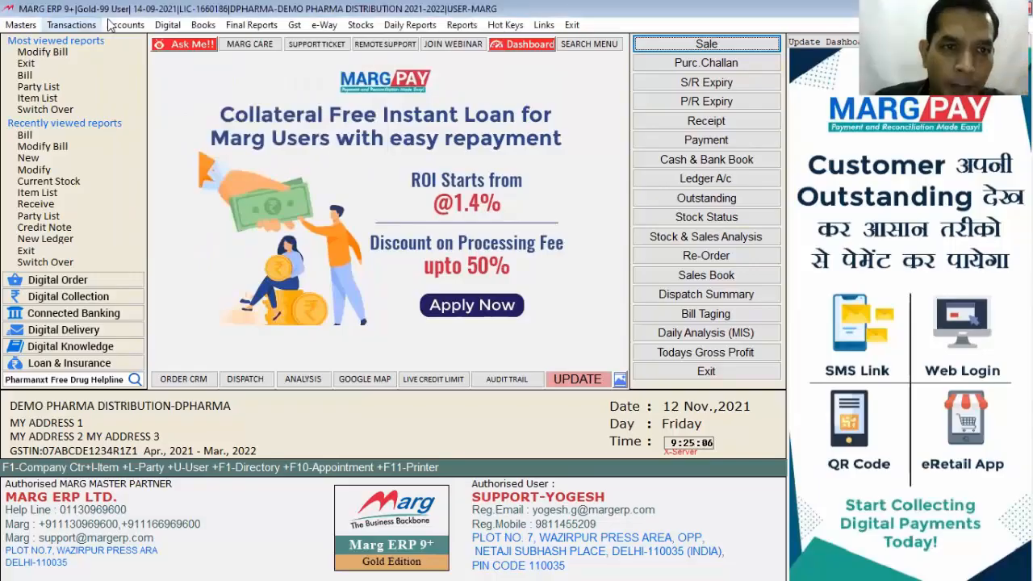
pyautogui.click(125, 24)
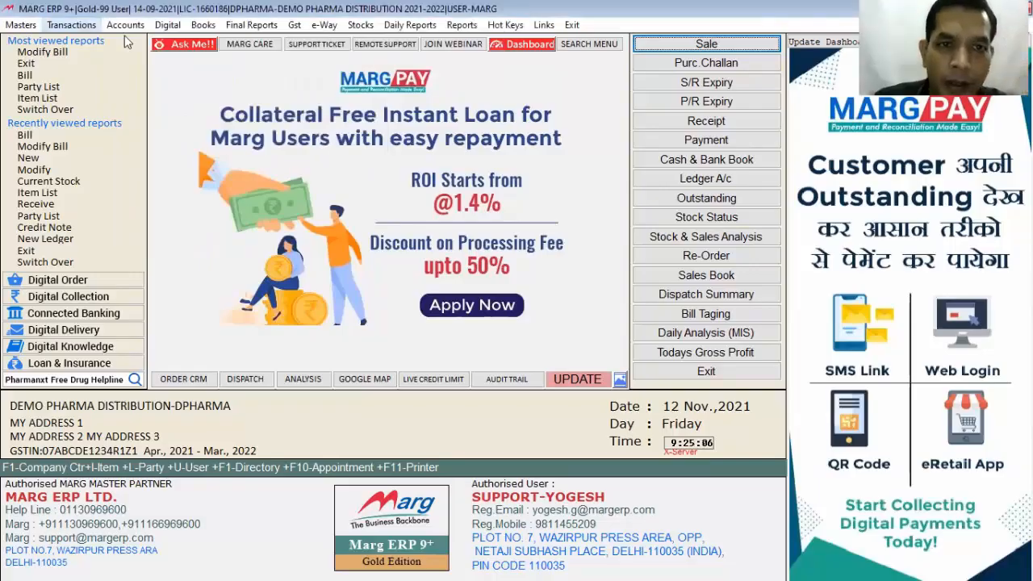
pyautogui.moveTo(152, 40)
pyautogui.moveTo(338, 56)
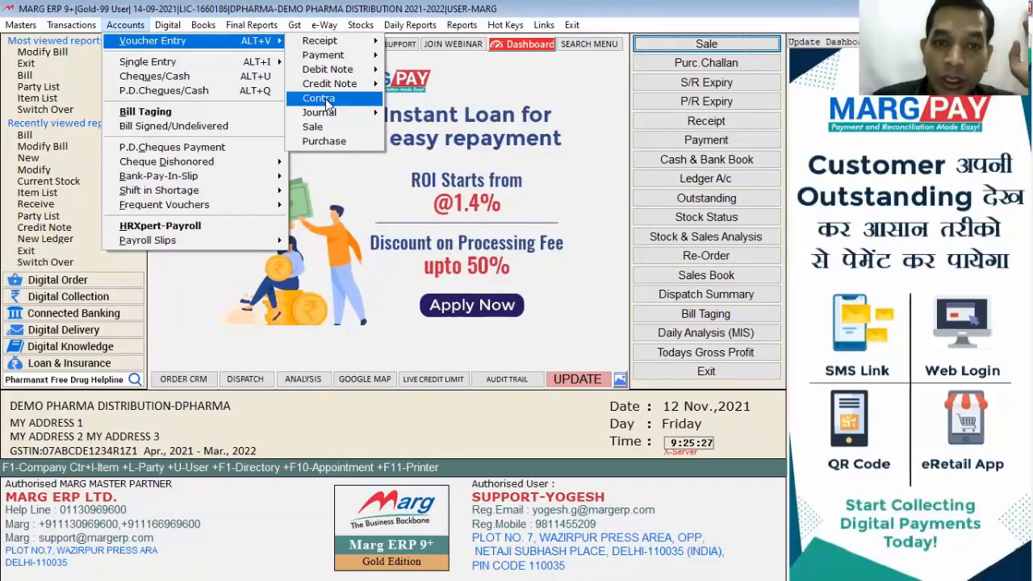
pyautogui.moveTo(356, 119)
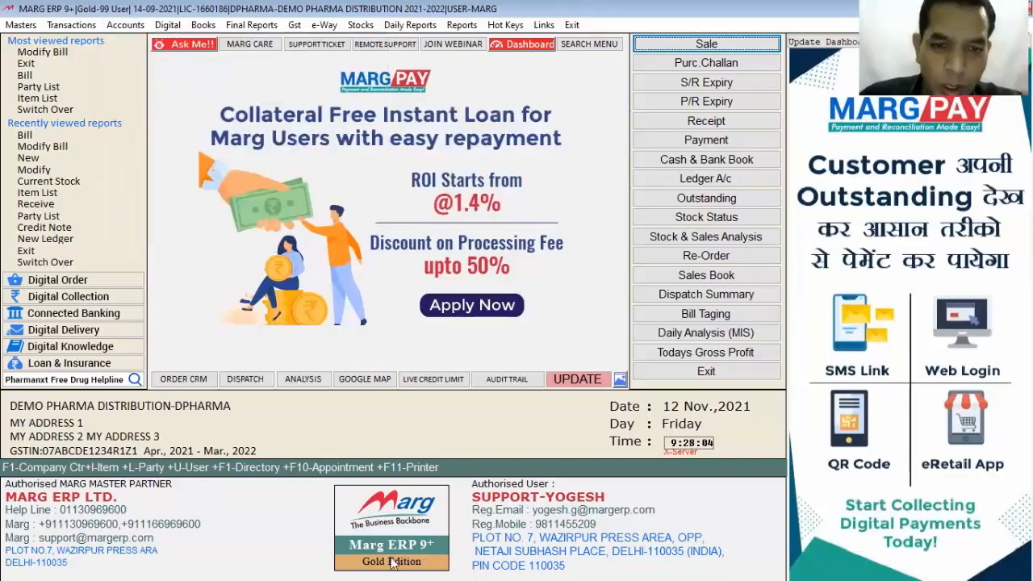
# Start a new receipt voucher and accept its date of 12-11-2021
pyautogui.hotkey('alt', 't')
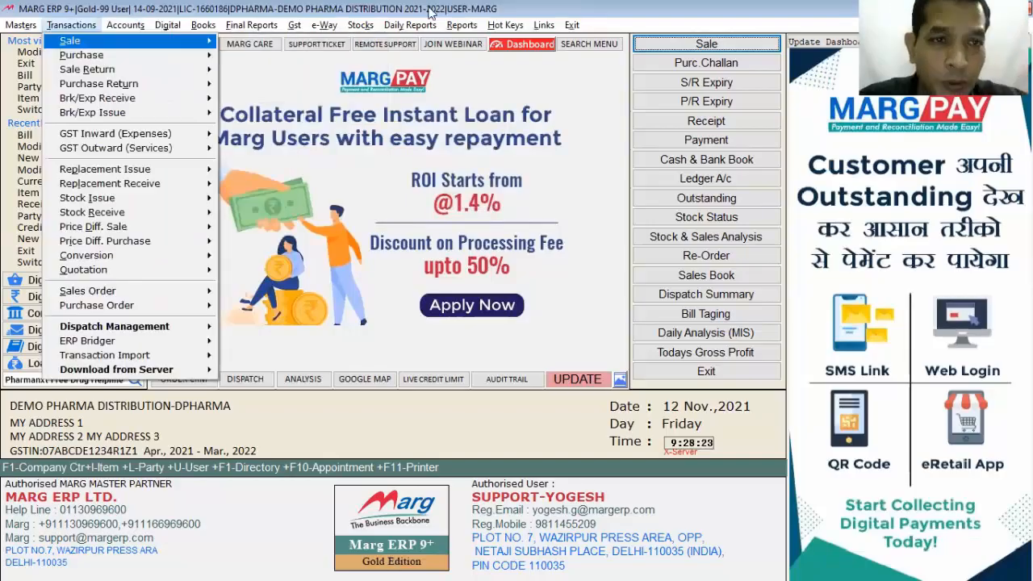
pyautogui.press('Right')
pyautogui.press('Right')
pyautogui.press('Right')
pyautogui.press('Right')
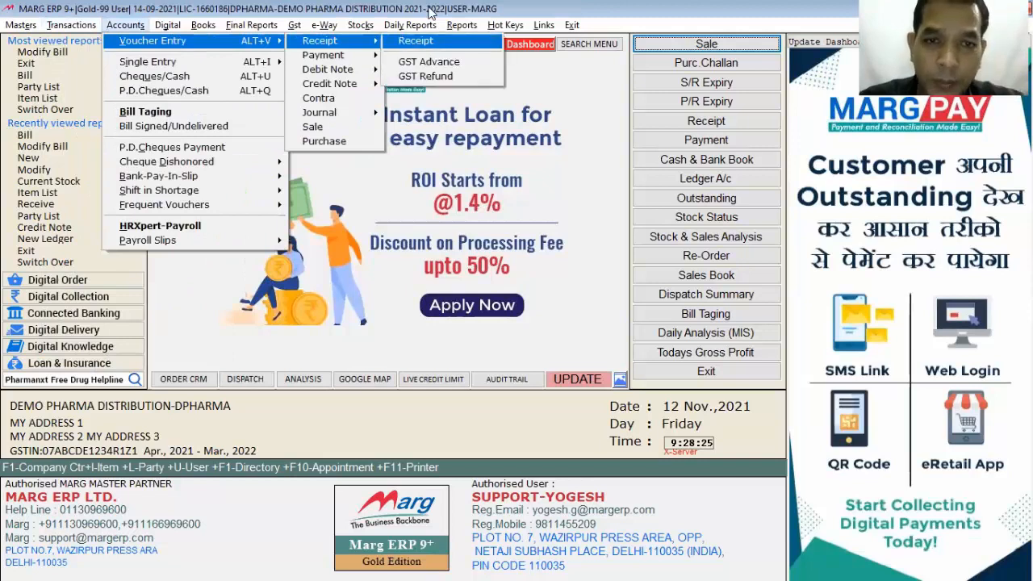
pyautogui.press('Return')
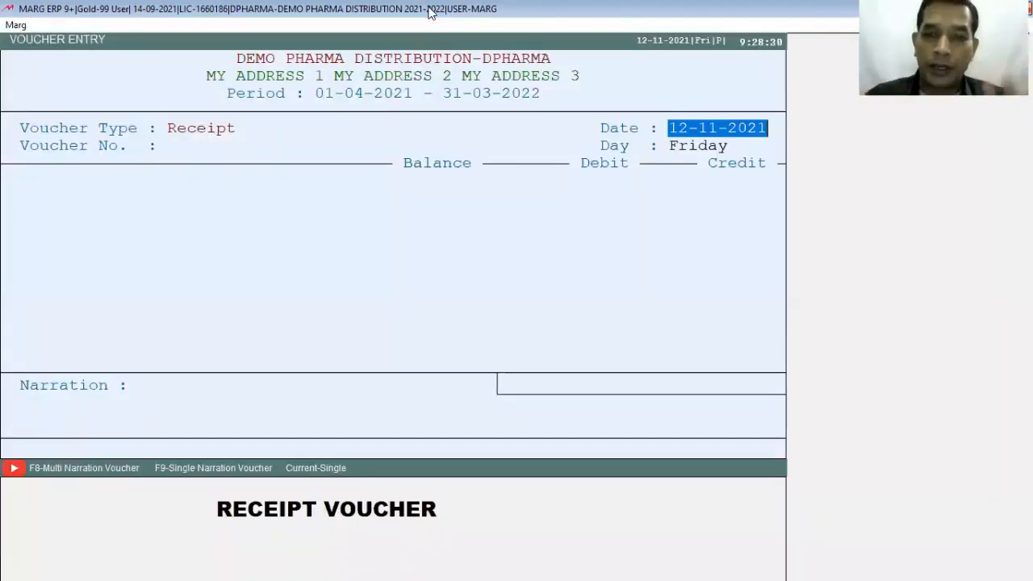
pyautogui.press('Return')
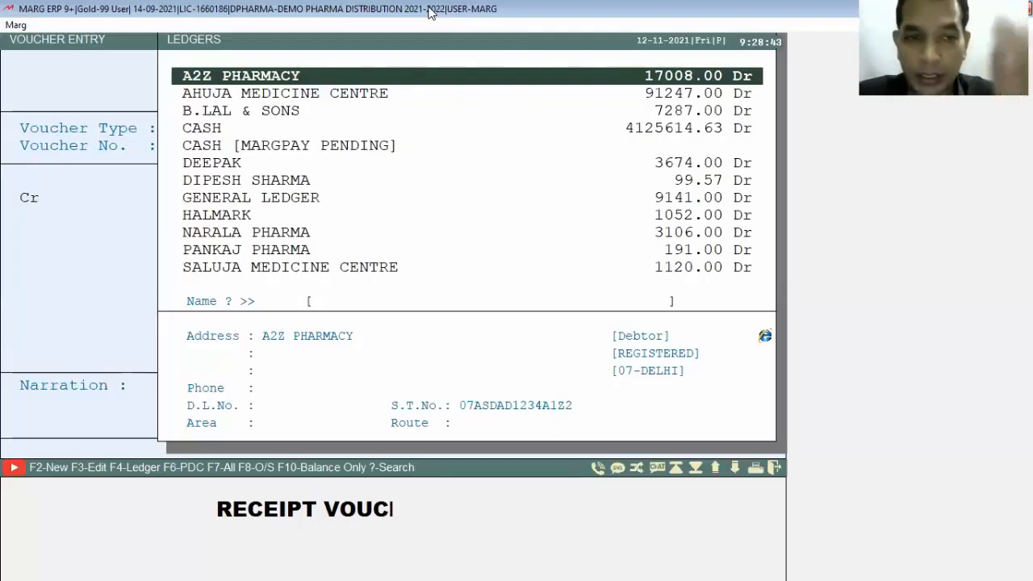
# Select the customer ledger with the 99.57 debit balance and credit it with 99.57
pyautogui.press('Down')
pyautogui.press('Down')
pyautogui.press('Down')
pyautogui.press('Down')
pyautogui.press('Down')
pyautogui.press('Down')
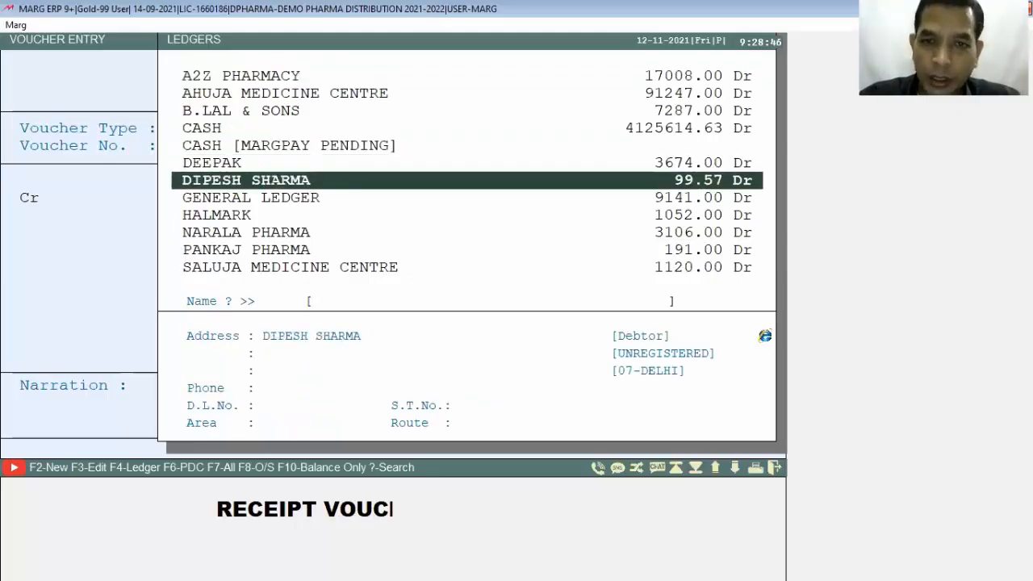
pyautogui.press('Return')
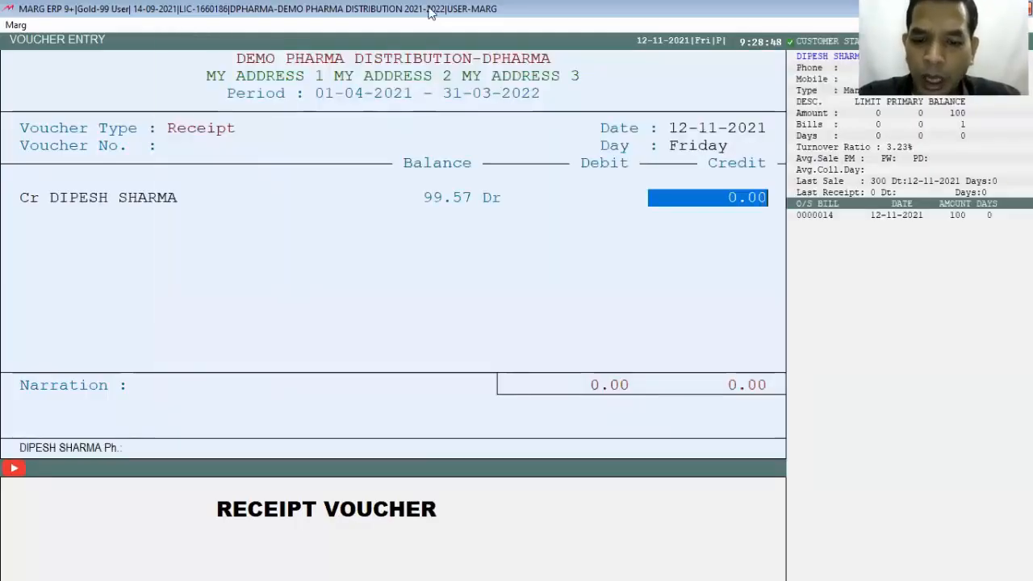
pyautogui.write('99')
pyautogui.press('Return')
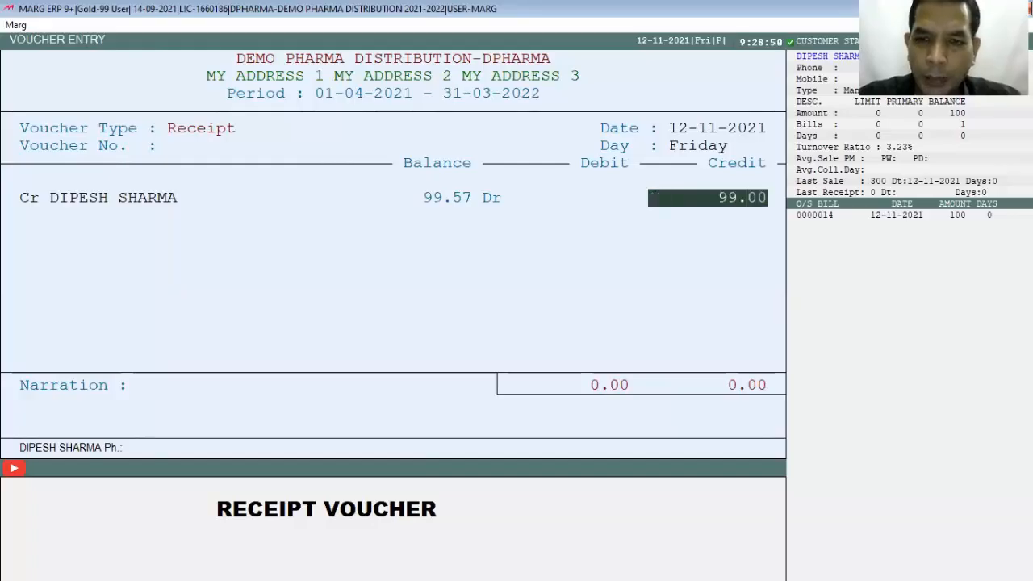
pyautogui.write('57')
pyautogui.press('Return')
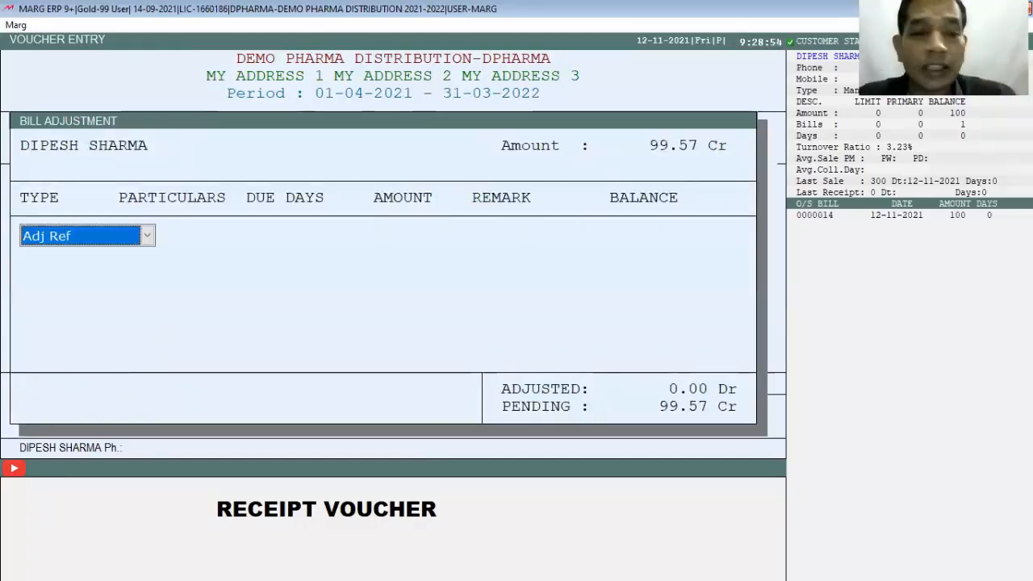
# Adjust the receipt as Adj Ref against the customer's pending invoice and debit the 99.57 to CASH
pyautogui.press('Return')
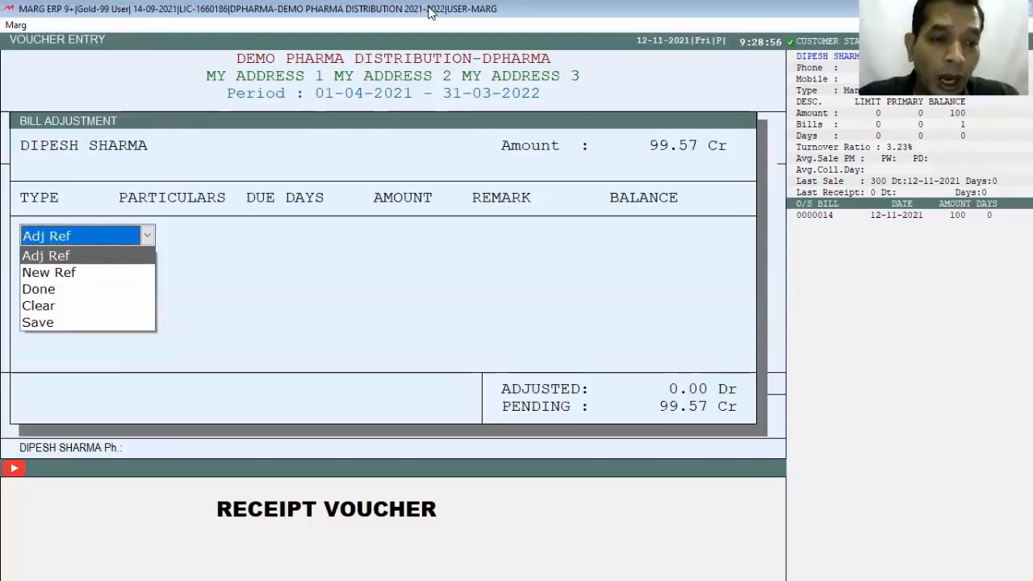
pyautogui.press('Return')
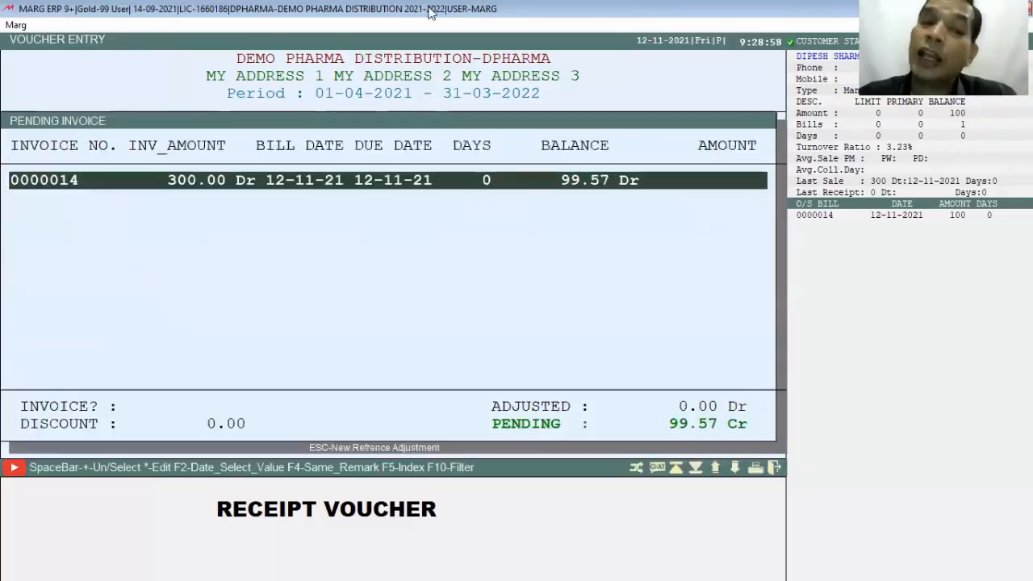
pyautogui.press('Return')
pyautogui.press('Return')
pyautogui.press('Return')
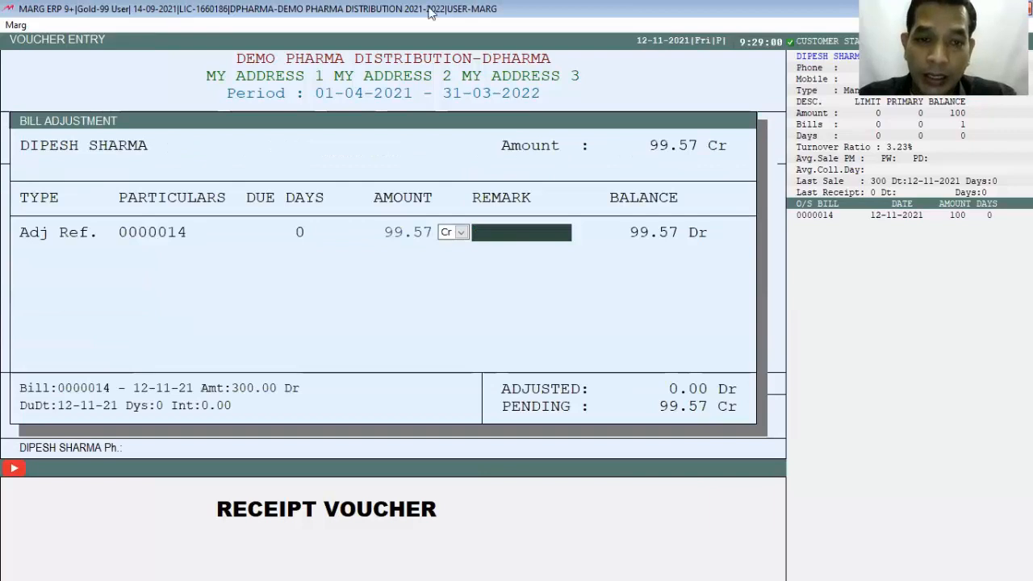
pyautogui.press('Return')
pyautogui.press('Return')
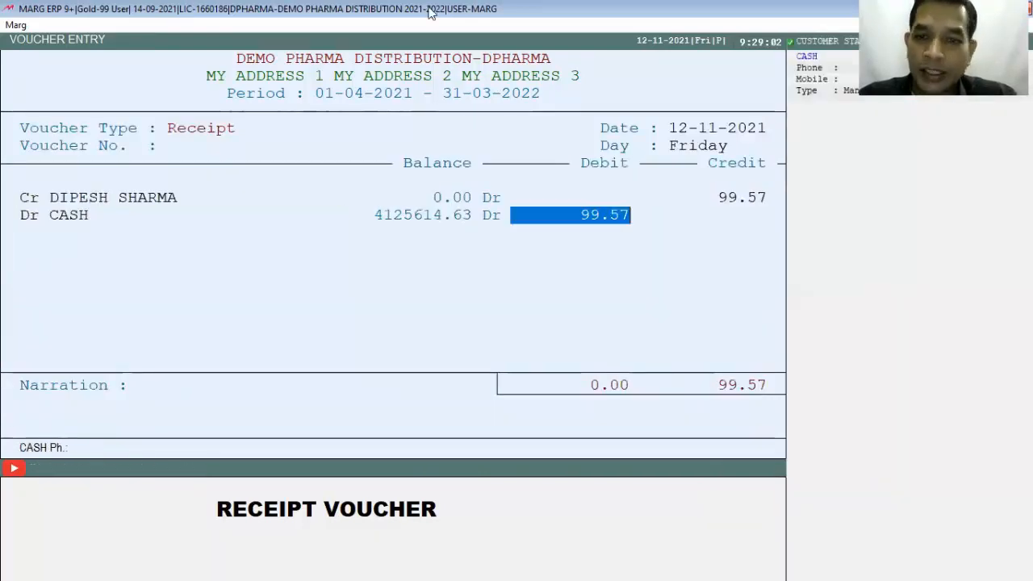
pyautogui.press('Return')
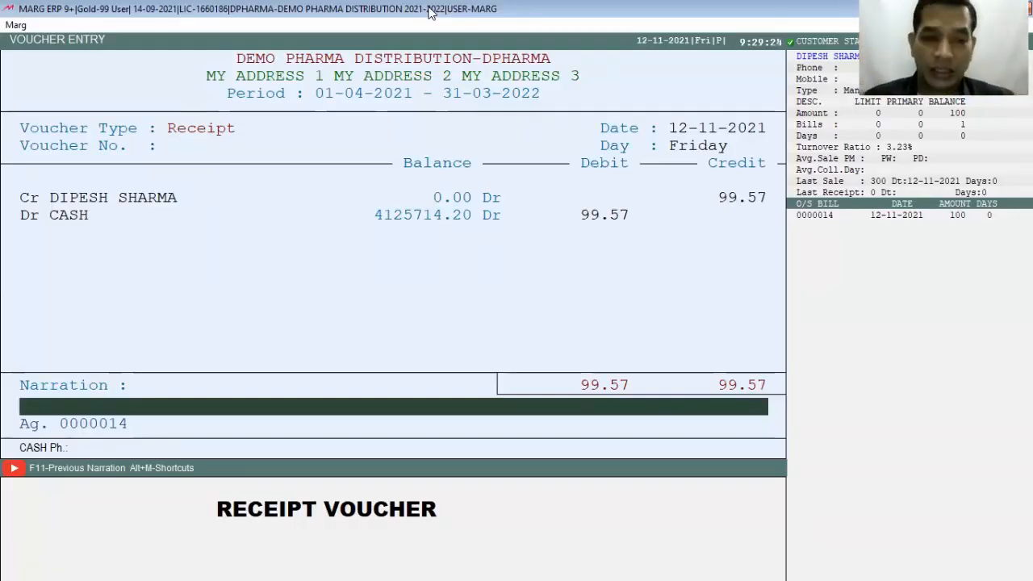
# Enter the narration "FOR CASH RECEIVED FROM" plus the customer's first name, save the receipt voucher and leave voucher entry
pyautogui.write('FOR CARE')
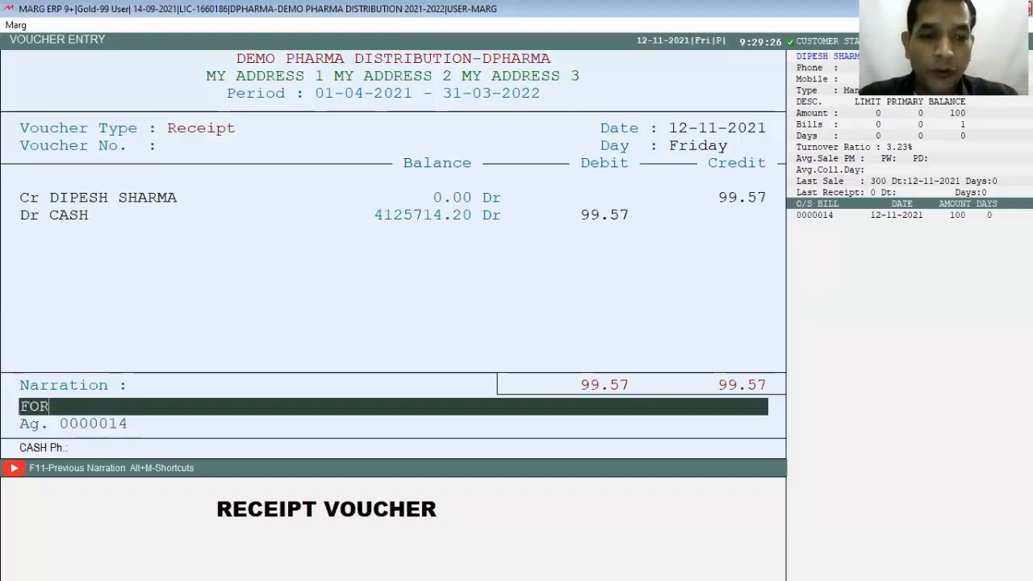
pyautogui.press('BackSpace')
pyautogui.press('BackSpace')
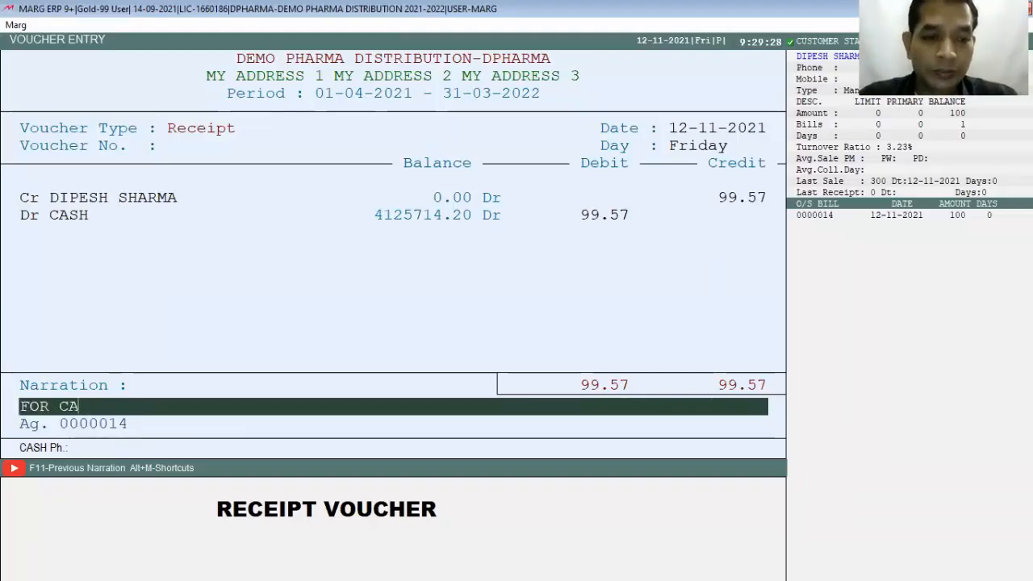
pyautogui.write('SH R')
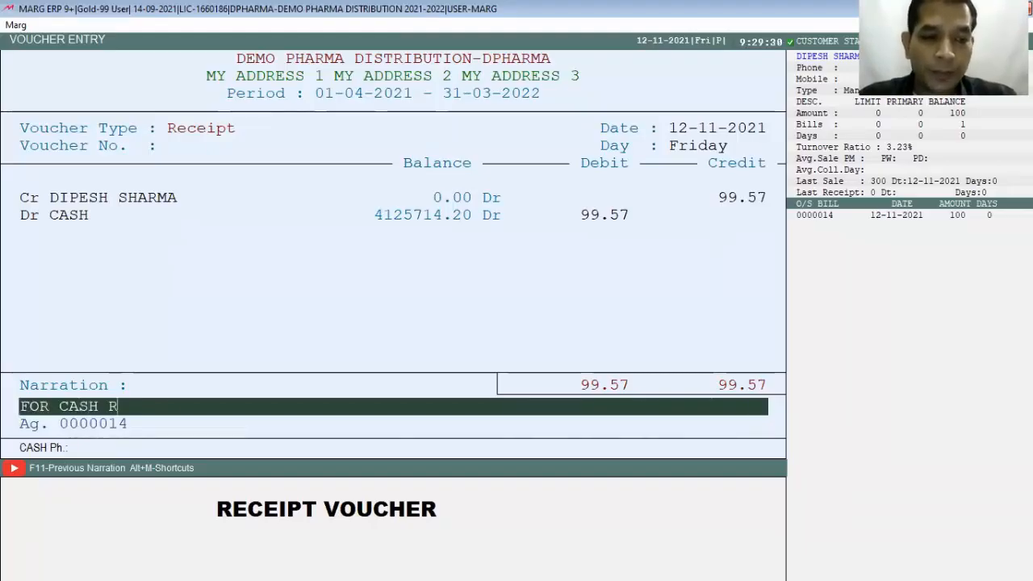
pyautogui.write('ECEIVED F')
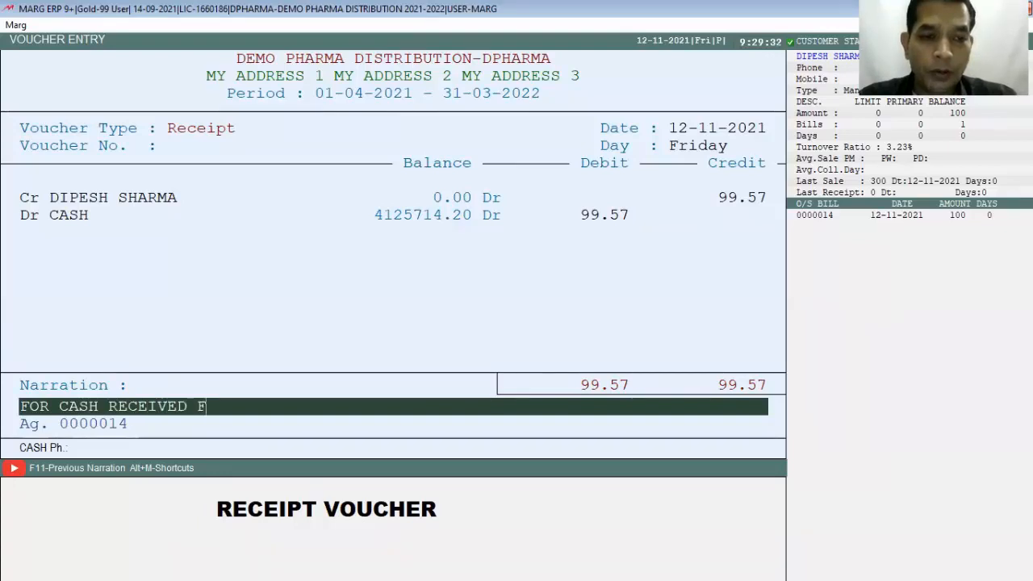
pyautogui.write('ROM DIPESH')
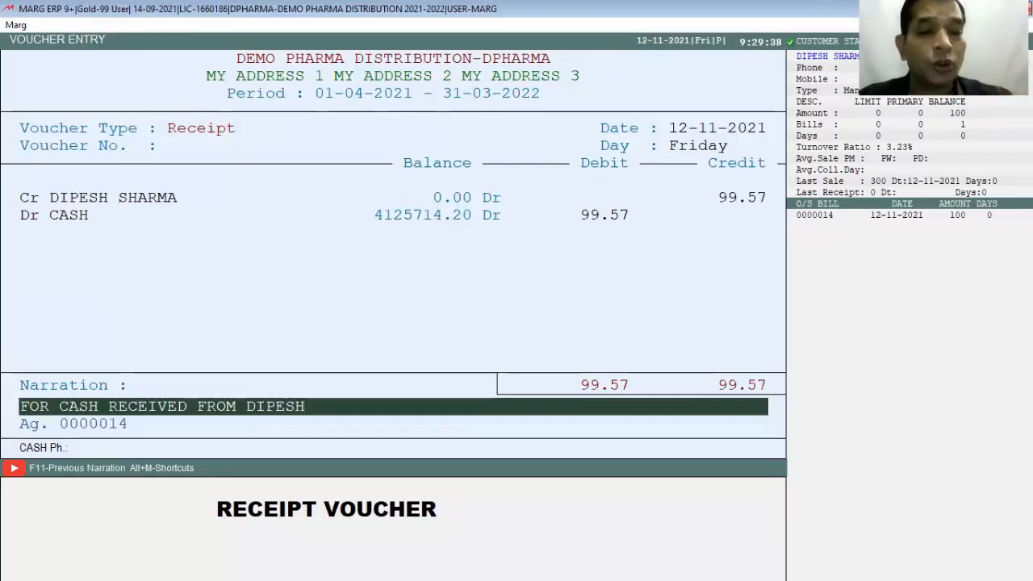
pyautogui.press('Return')
pyautogui.press('Return')
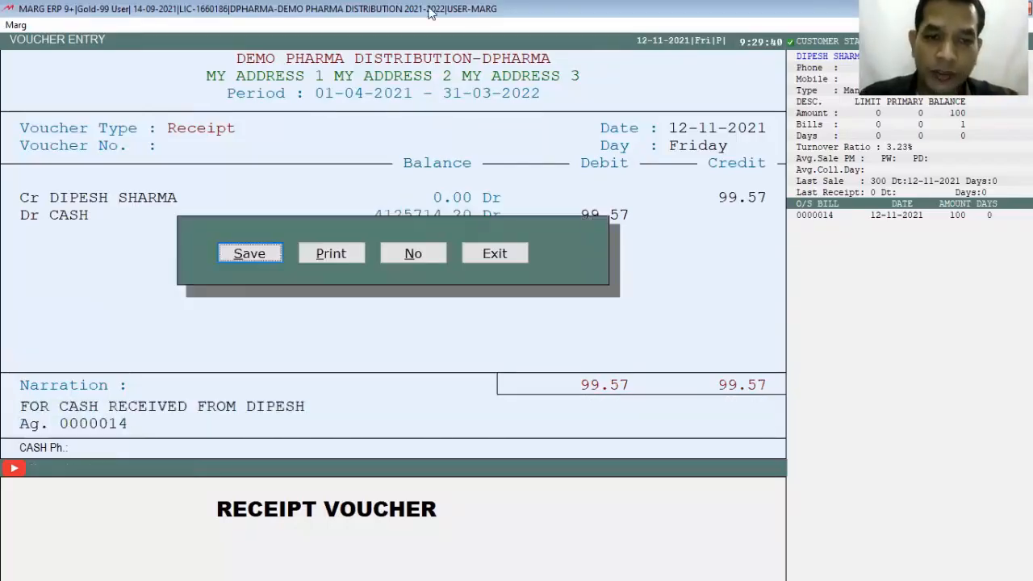
pyautogui.press('Return')
pyautogui.press('Escape')
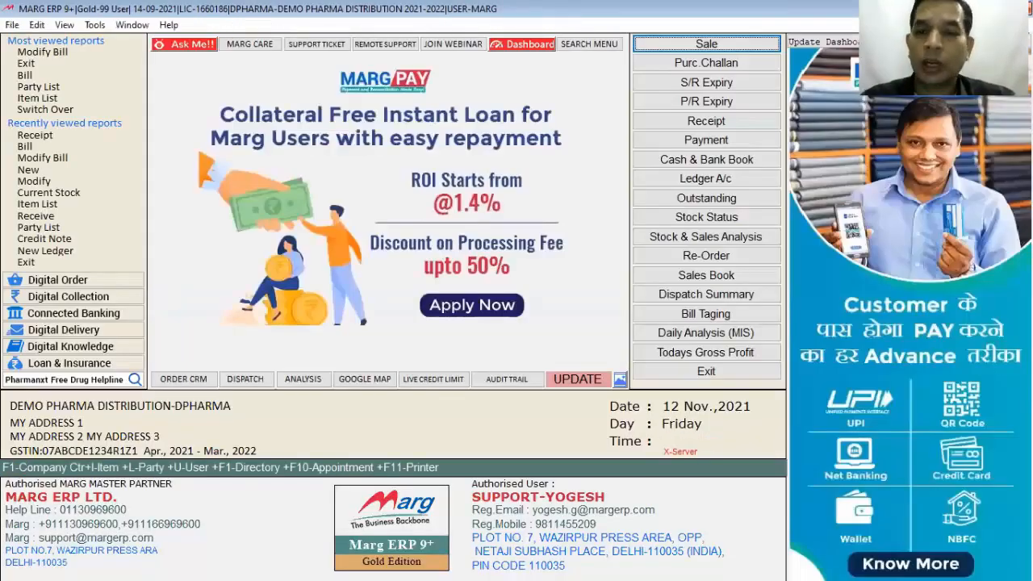
# Open the paying customer's account statement from the ledger accounts for the period 01-04-2021 to 12-11-2021
pyautogui.hotkey('alt', 'l')
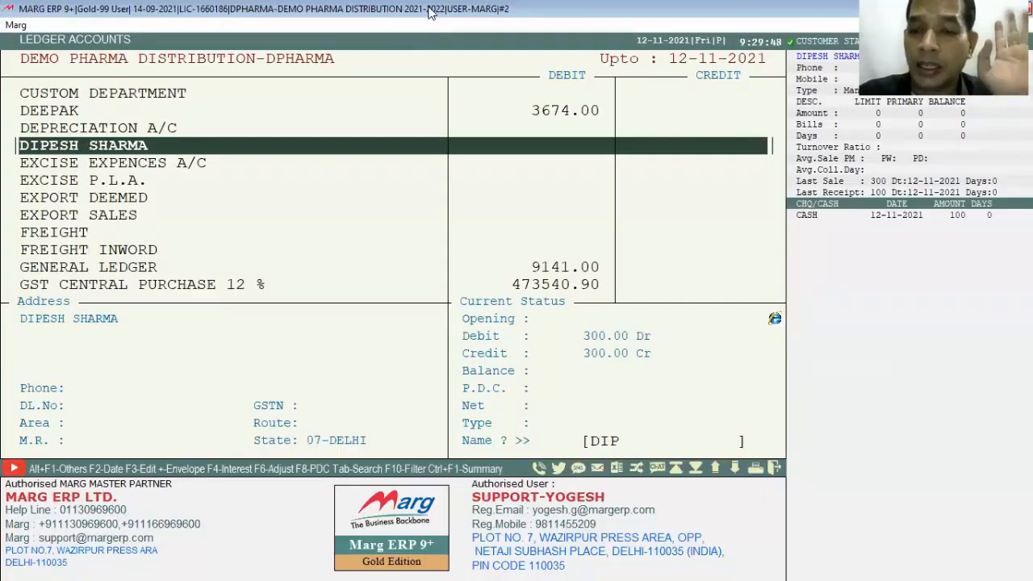
pyautogui.press('Return')
pyautogui.press('Return')
pyautogui.press('Return')
pyautogui.press('Return')
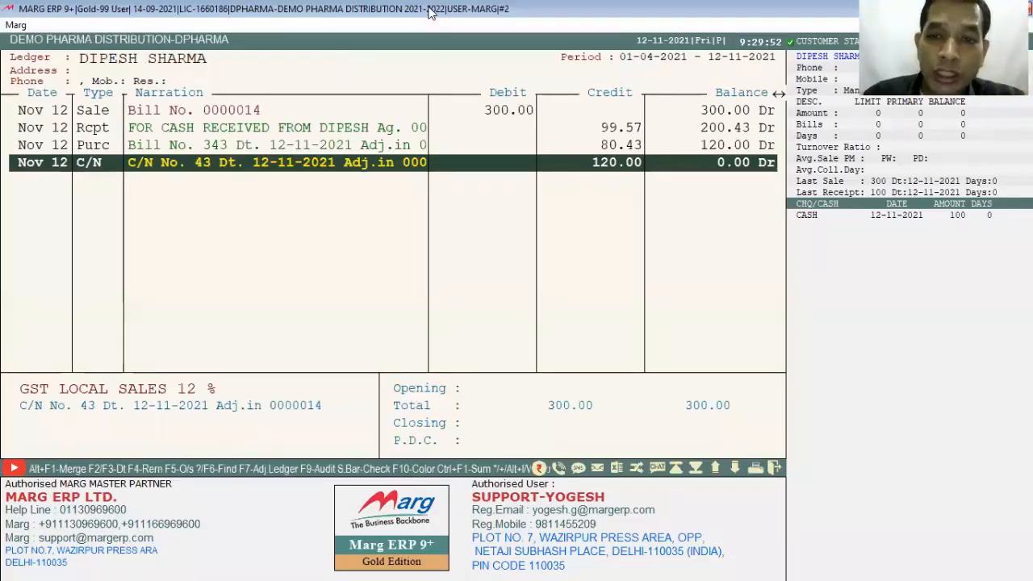
# Review the sale, receipt, purchase and credit note entries in the customer's ledger, then return to the main screen
pyautogui.press('Up')
pyautogui.press('Up')
pyautogui.press('Up')
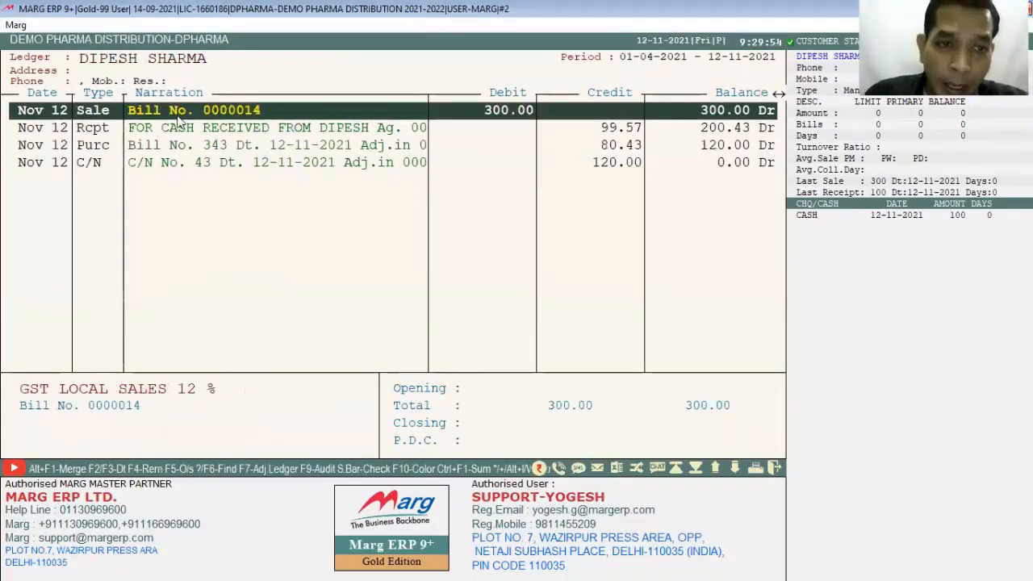
pyautogui.click(181, 131)
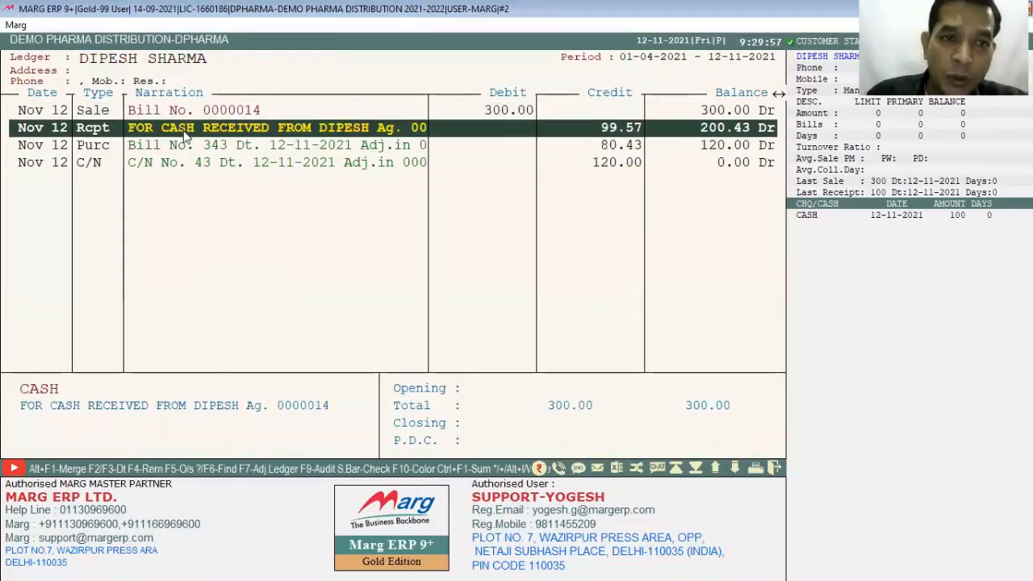
pyautogui.click(201, 147)
pyautogui.click(232, 162)
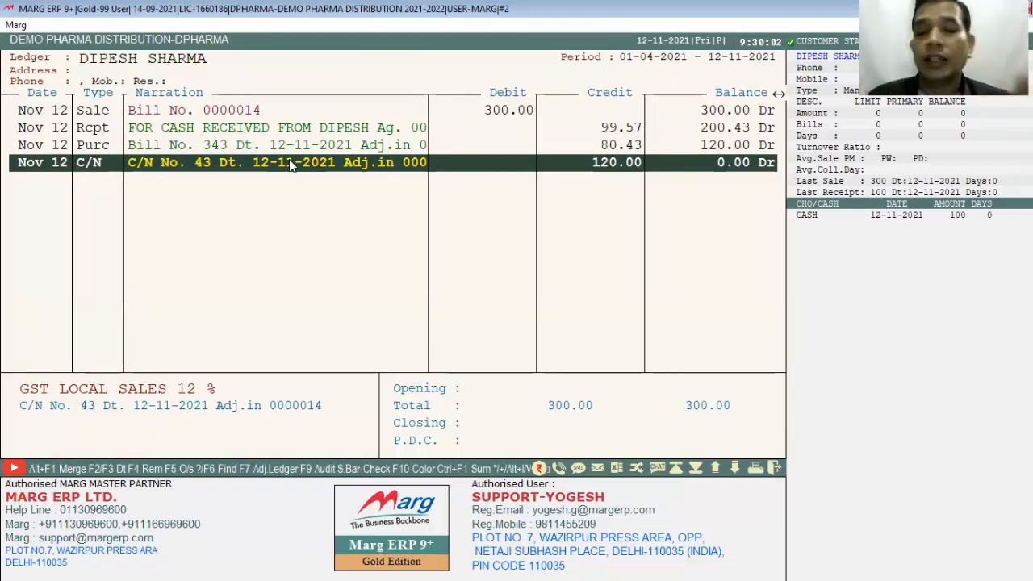
pyautogui.press('Escape')
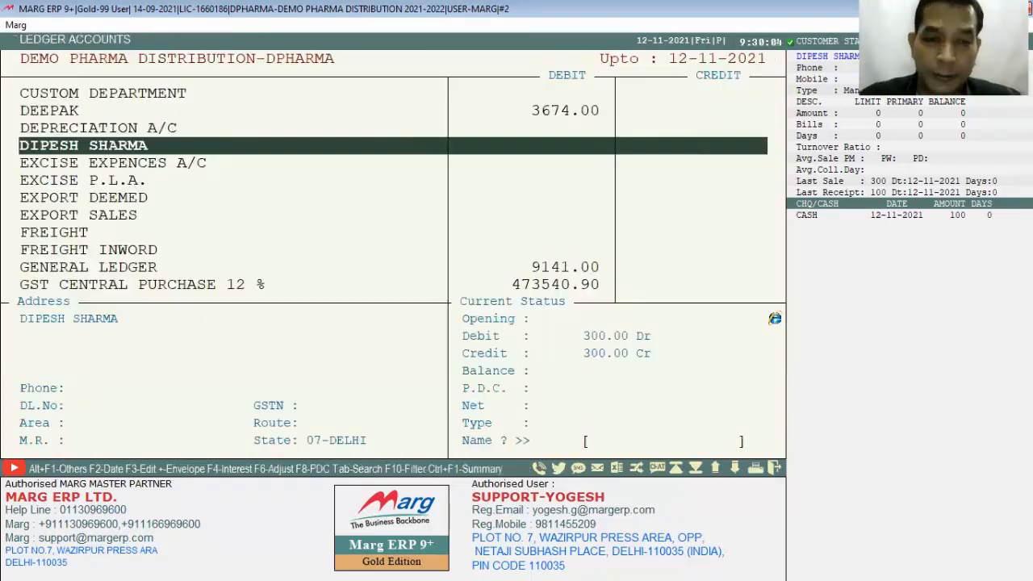
pyautogui.press('Escape')
pyautogui.press('Escape')
# Start a payment voucher dated 12-11-2021 and debit RANBAXY INDIA LTD. with 5000
pyautogui.press('Right')
pyautogui.press('Down')
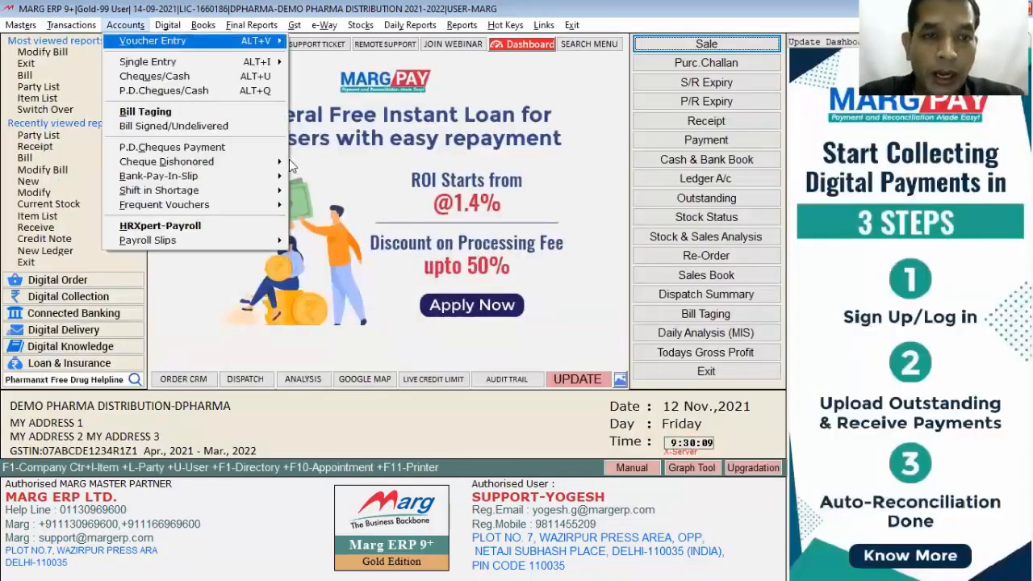
pyautogui.press('Right')
pyautogui.press('Down')
pyautogui.press('Right')
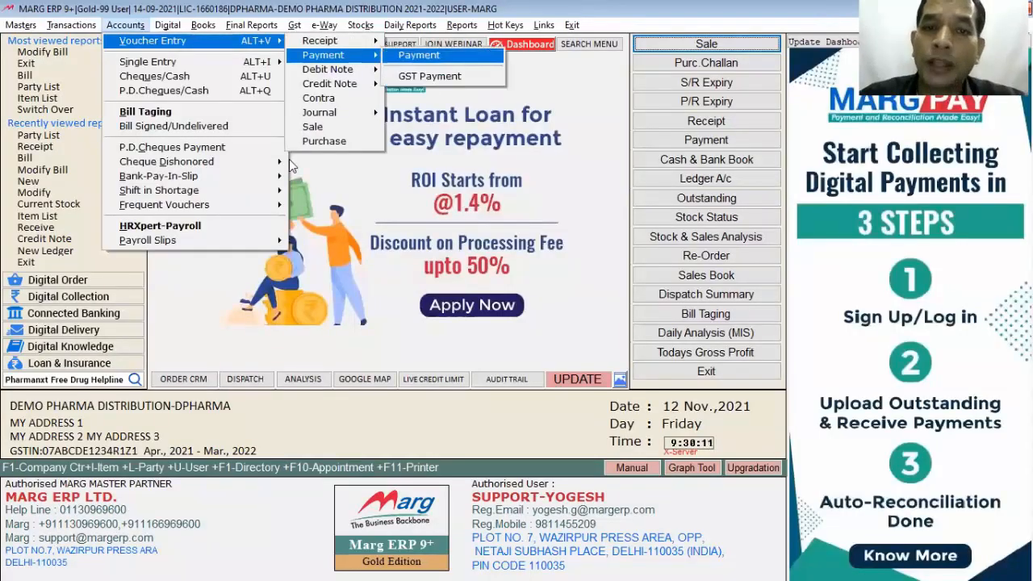
pyautogui.press('Return')
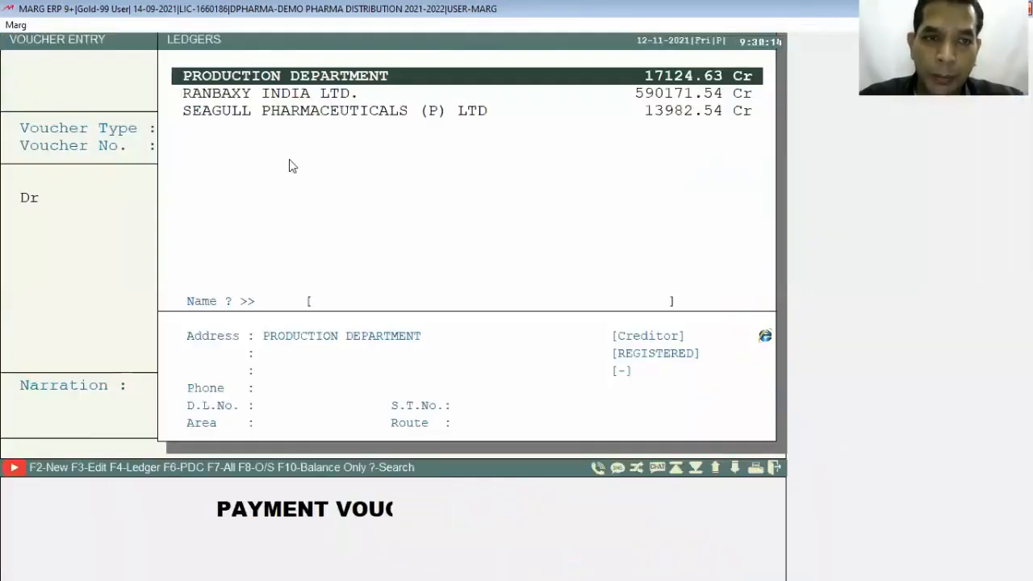
pyautogui.press('Down')
pyautogui.press('Return')
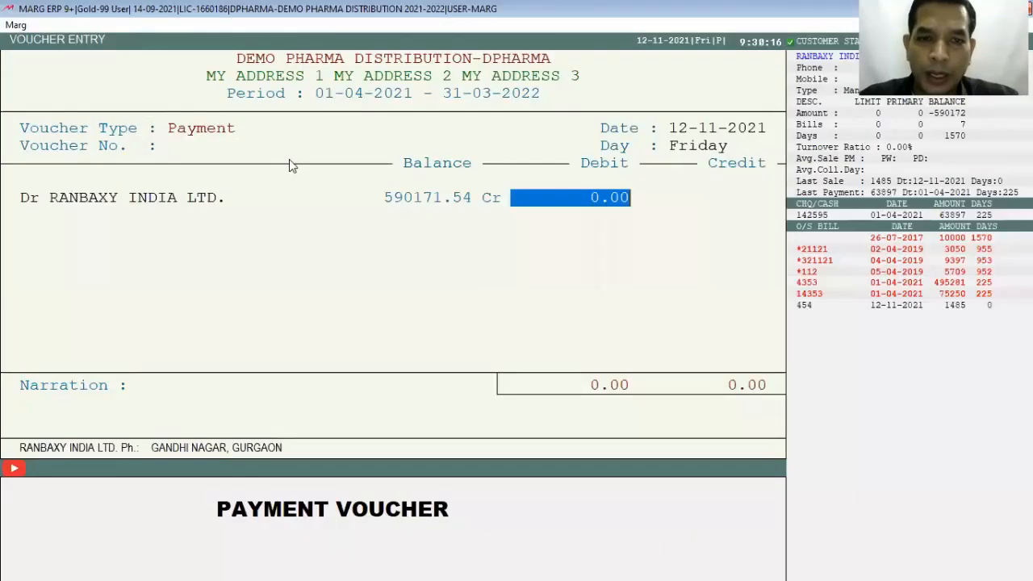
pyautogui.write('5000')
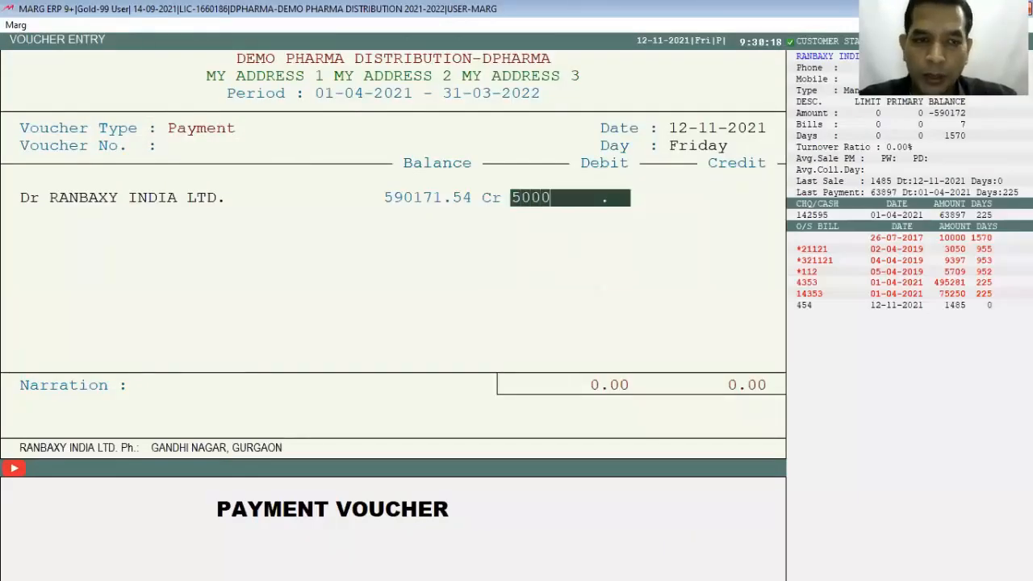
pyautogui.press('Return')
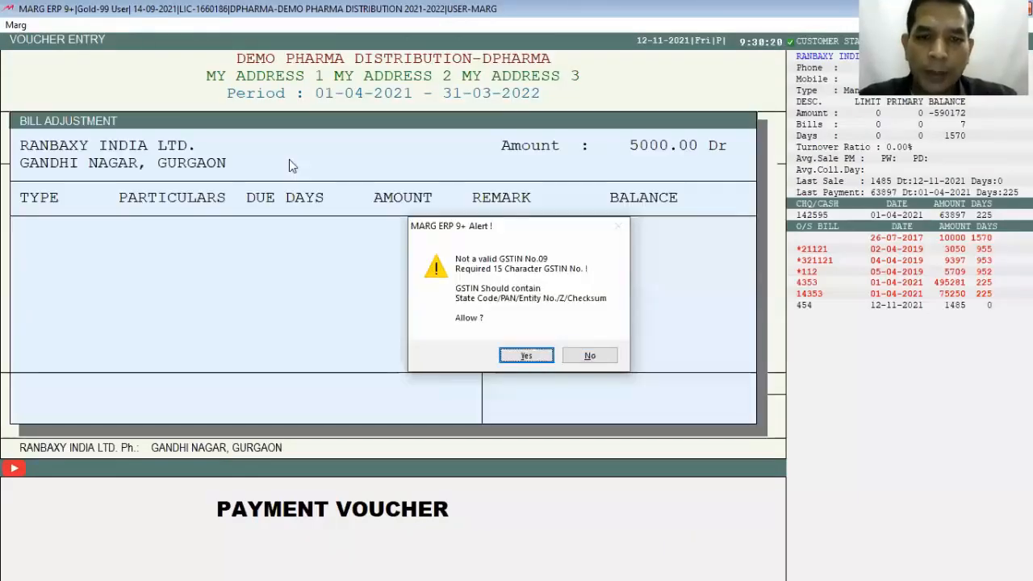
# Allow the supplier's GSTIN and adjust the full 5000 payment as Adj Ref against bill *321121
pyautogui.press('Return')
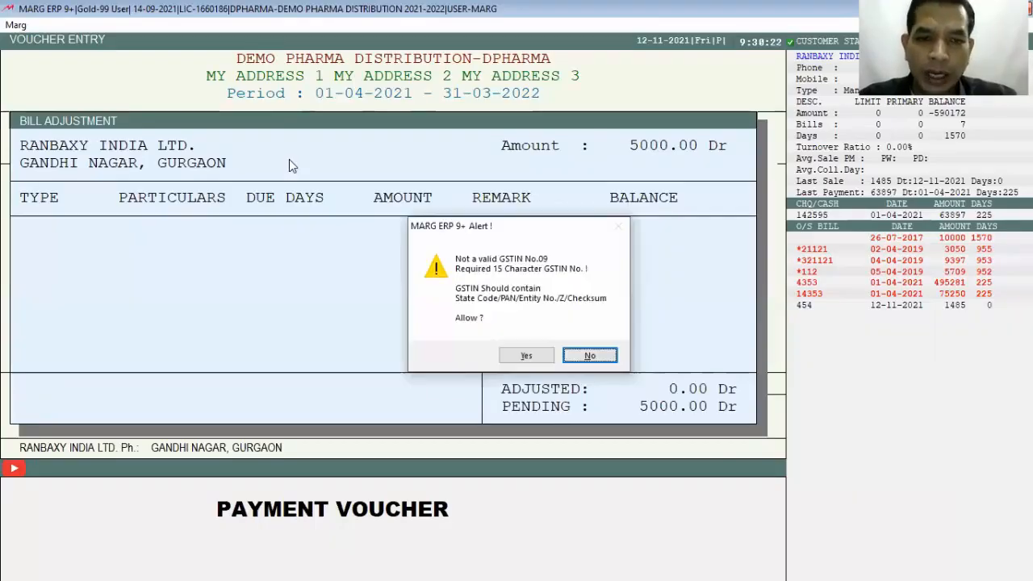
pyautogui.press('y')
pyautogui.press('Down')
pyautogui.press('Down')
pyautogui.press('Return')
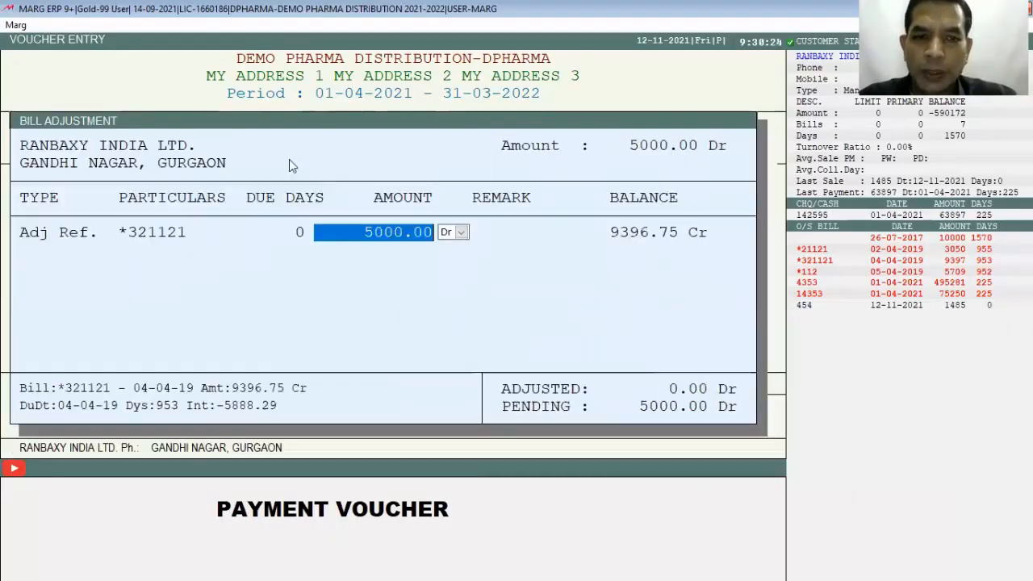
pyautogui.press('Return')
pyautogui.press('Return')
pyautogui.press('Return')
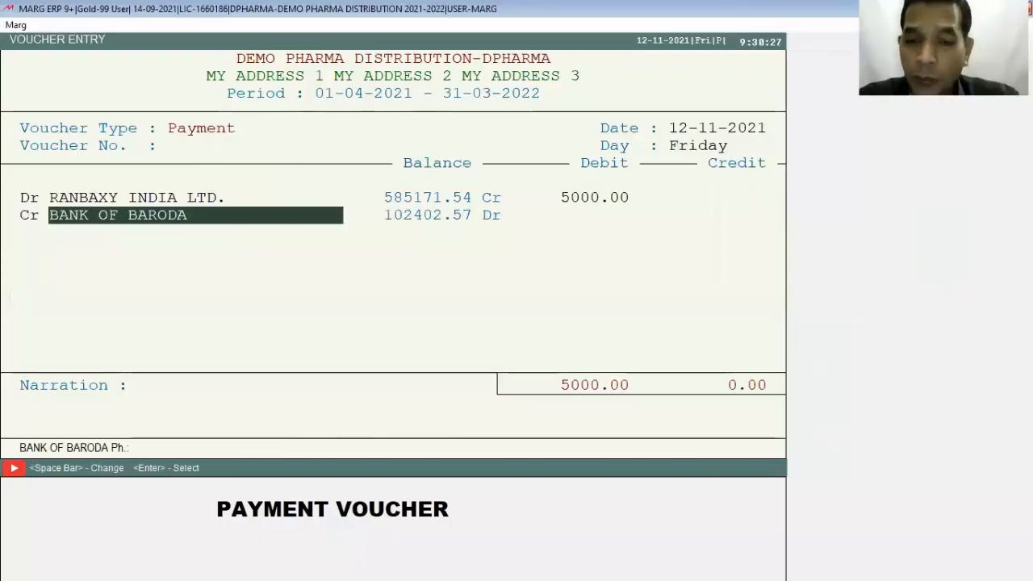
# Credit the payment to CASH, enter the narration "FOR CASH PAID", save the voucher and leave voucher entry
pyautogui.press('space')
pyautogui.write('CAS')
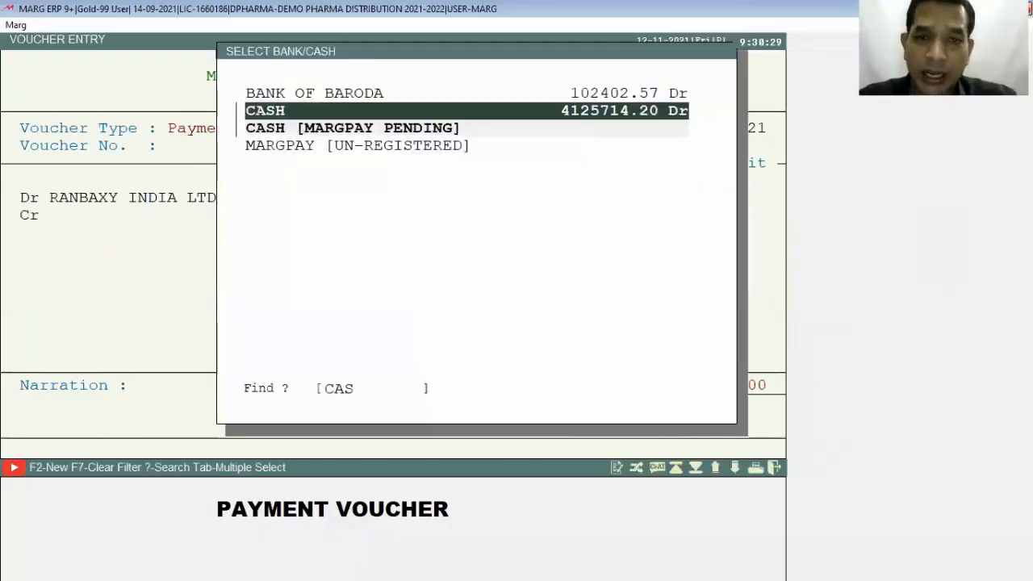
pyautogui.press('Return')
pyautogui.press('Return')
pyautogui.write('FOR CASE')
pyautogui.press('BackSpace')
pyautogui.write('H PAID')
pyautogui.press('Return')
pyautogui.press('Return')
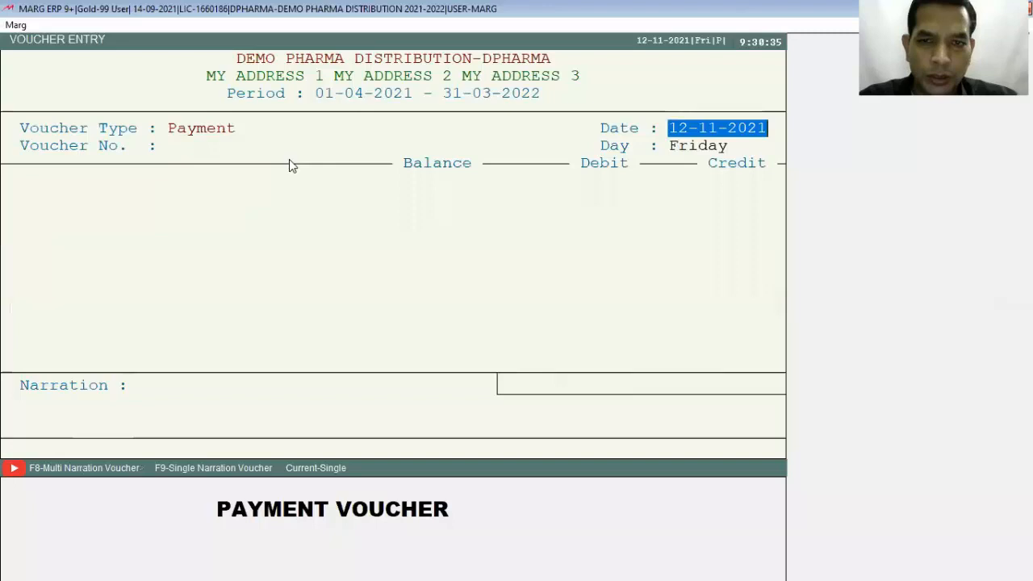
pyautogui.press('Escape')
# Look through the debit note, credit note and contra choices among the voucher entry types, then return to the main screen
pyautogui.hotkey('alt', 't')
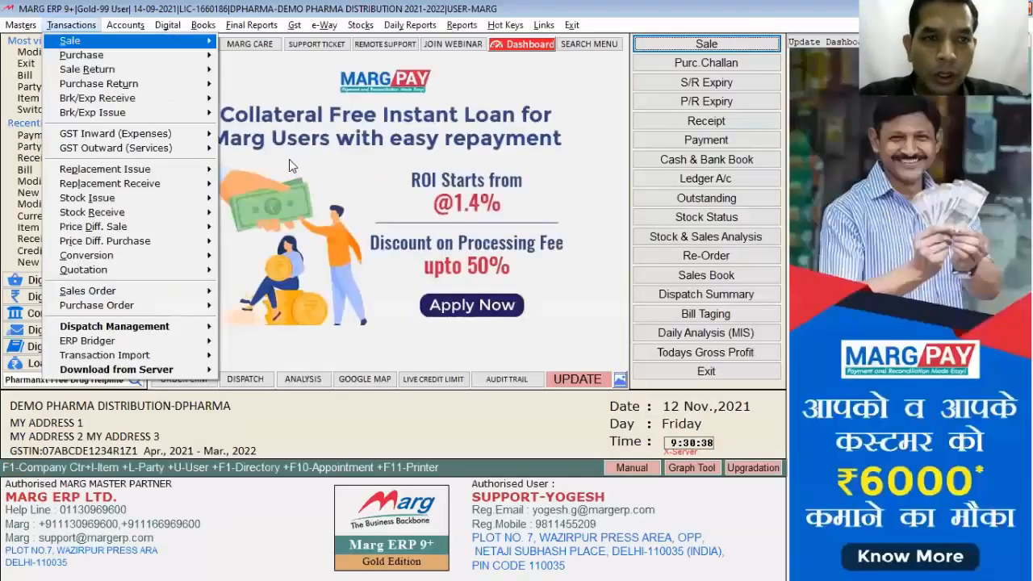
pyautogui.hotkey('alt', 'a')
pyautogui.press('Right')
pyautogui.press('Down')
pyautogui.press('Down')
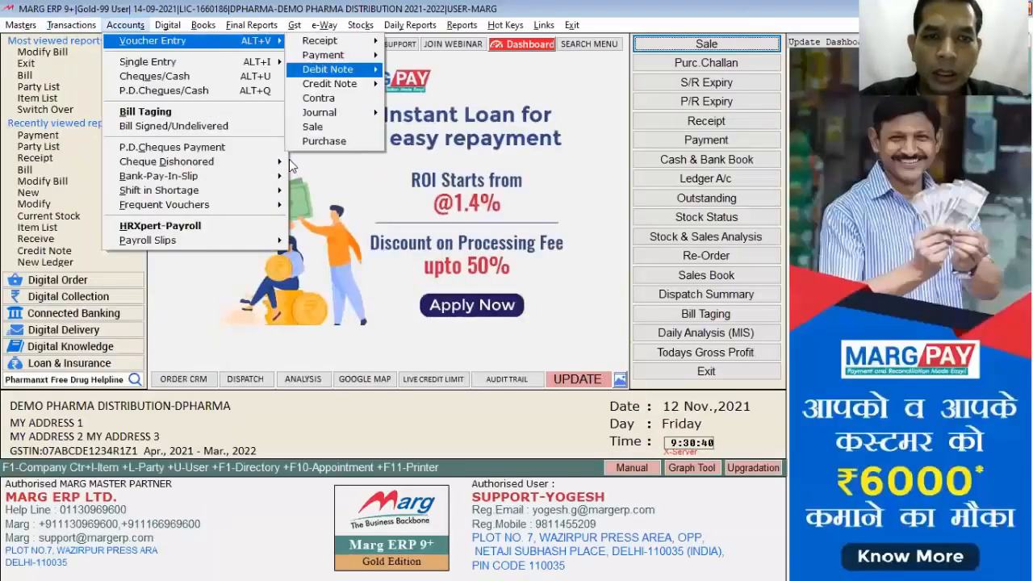
pyautogui.press('Right')
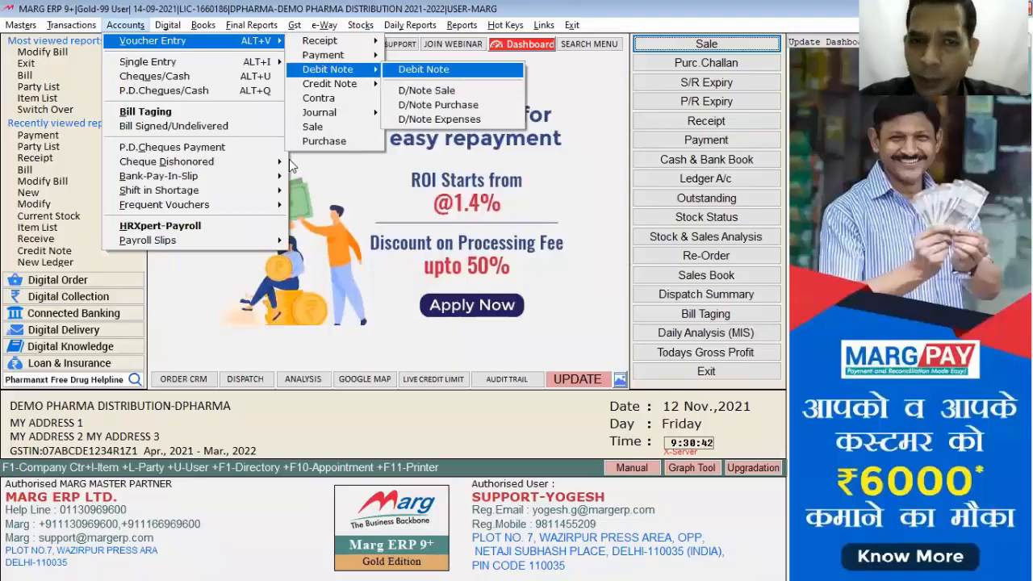
pyautogui.press('Down')
pyautogui.press('Left')
pyautogui.press('Down')
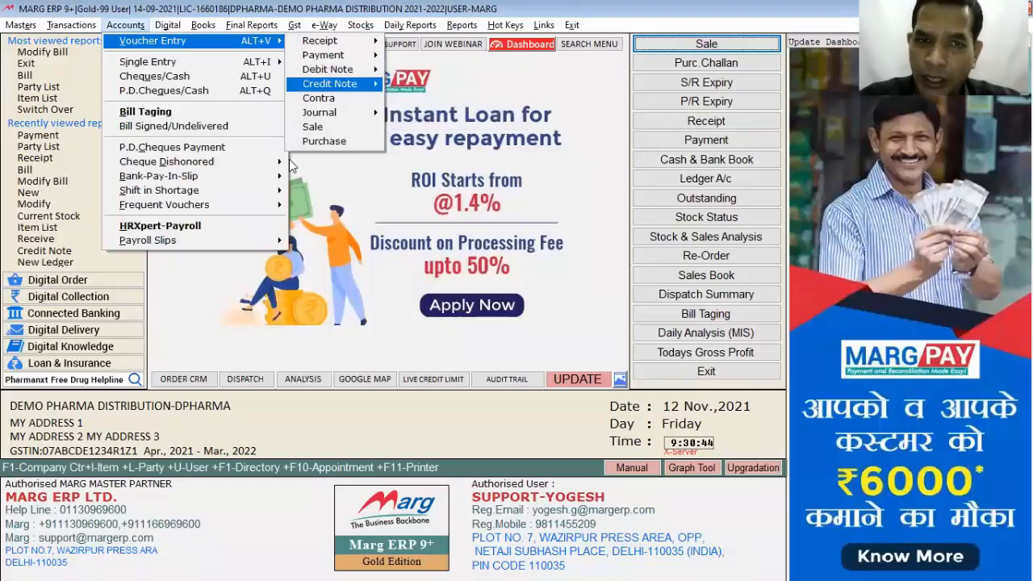
pyautogui.press('Down')
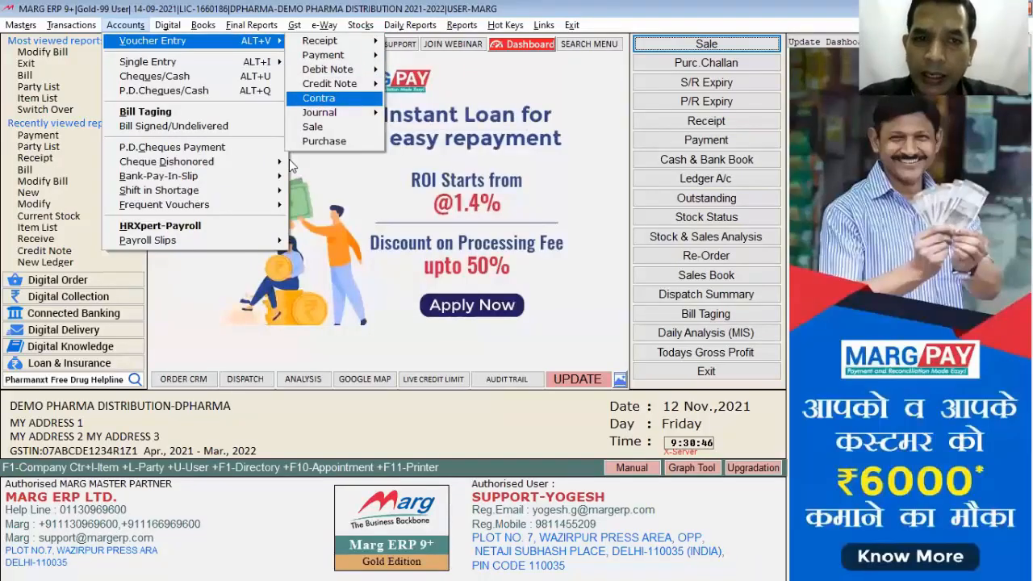
pyautogui.press('Escape')
pyautogui.press('Escape')
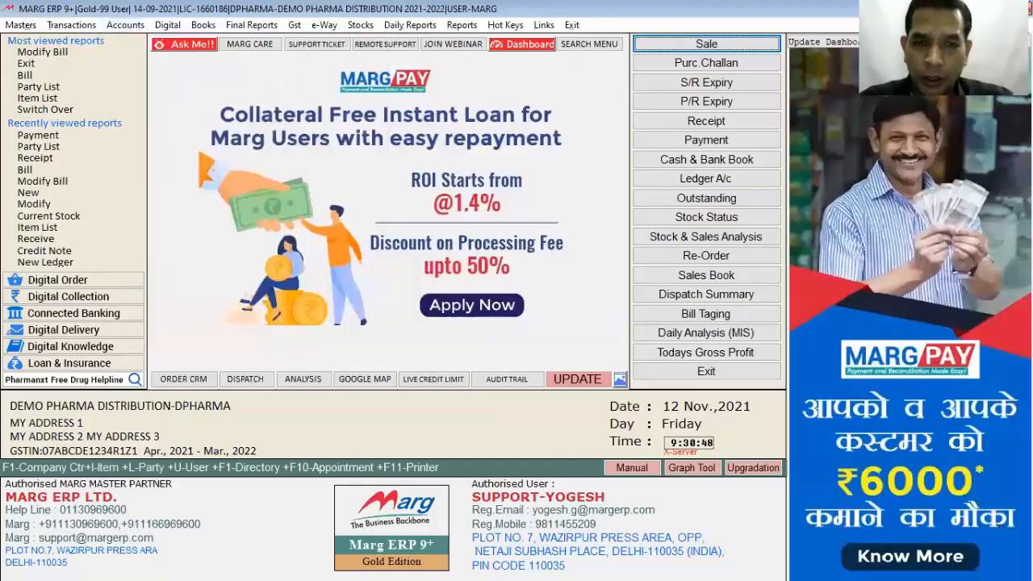
pyautogui.press('Escape')
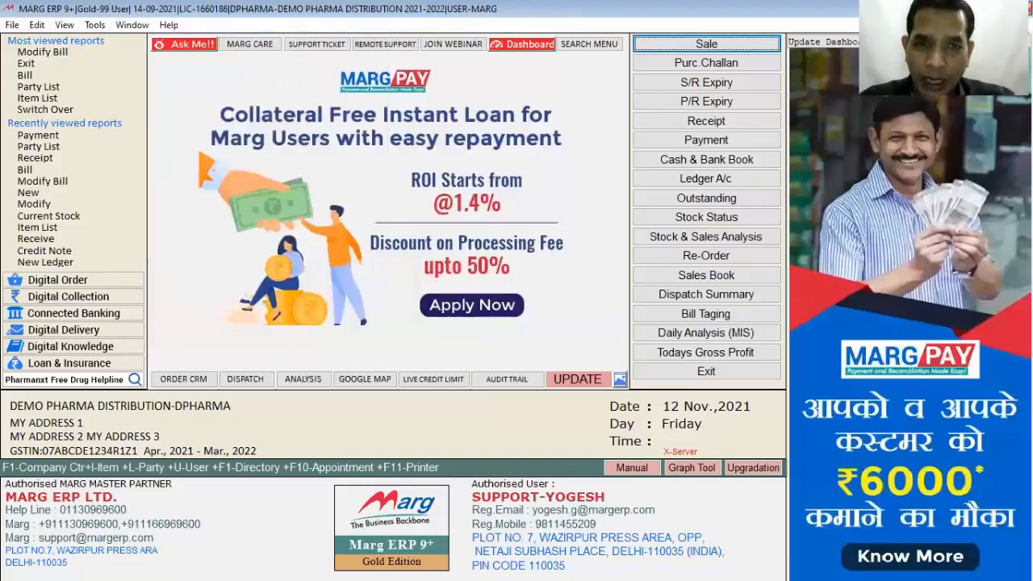
# Check the current status of the CASH and BANK OF BARODA ledgers, then return to the main screen
pyautogui.hotkey('alt', 'l')
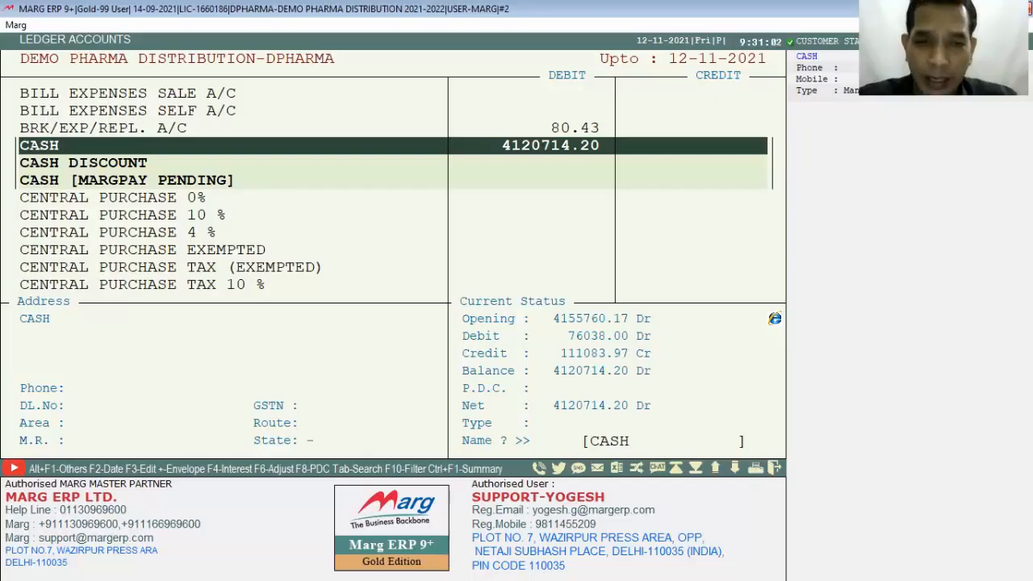
pyautogui.press('Escape')
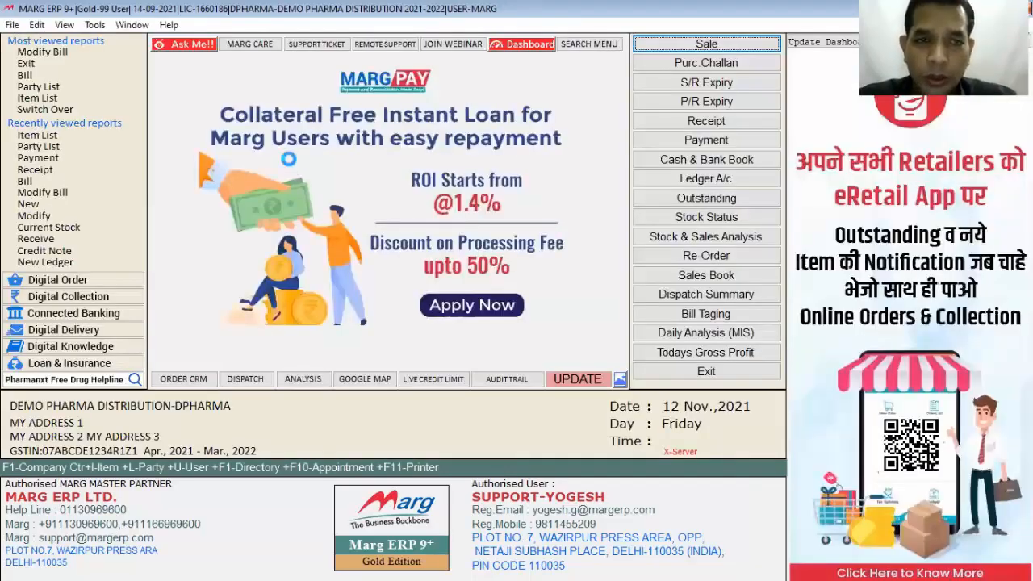
pyautogui.write('BAN')
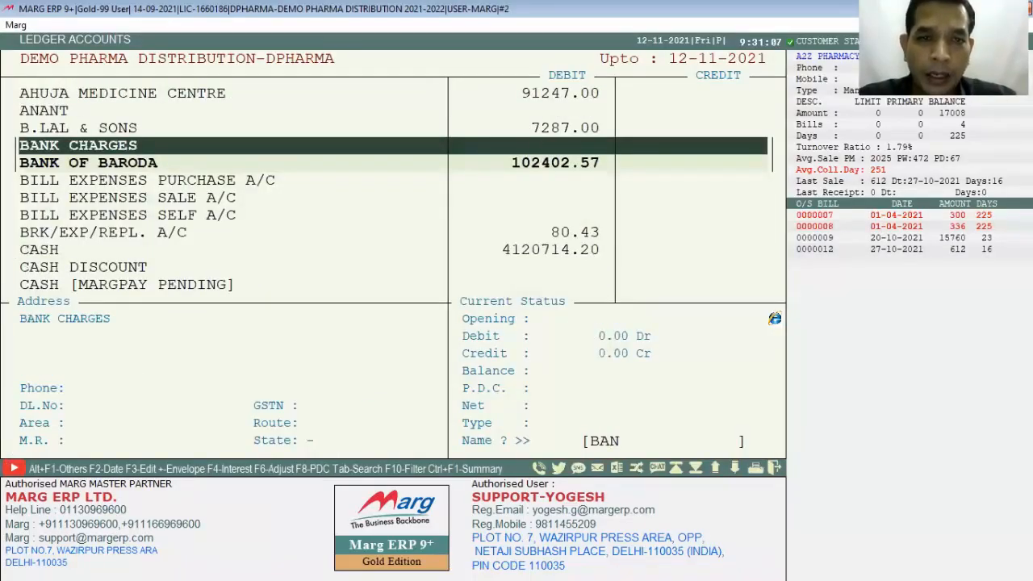
pyautogui.press('Down')
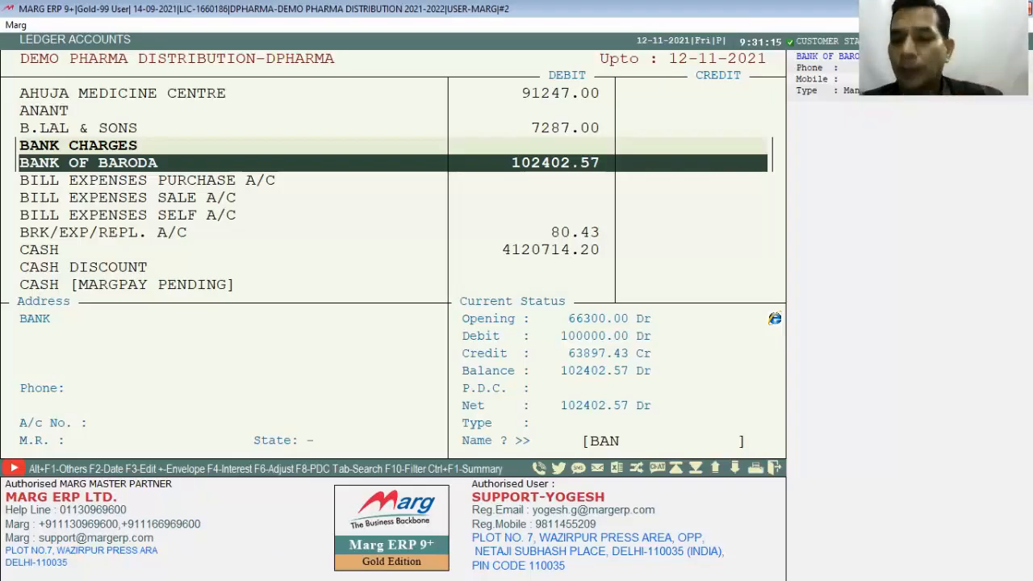
pyautogui.press('Escape')
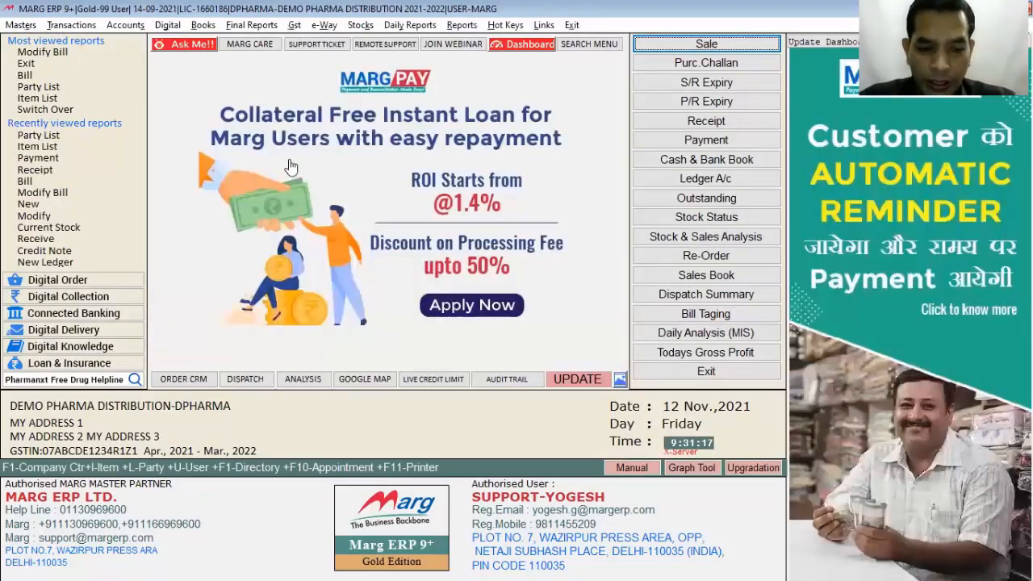
# Start a contra voucher dated 12-11-2021 and credit CASH with 20000
pyautogui.hotkey('alt', 'a')
pyautogui.press('Right')
pyautogui.press('Down')
pyautogui.press('Down')
pyautogui.press('Down')
pyautogui.press('Down')
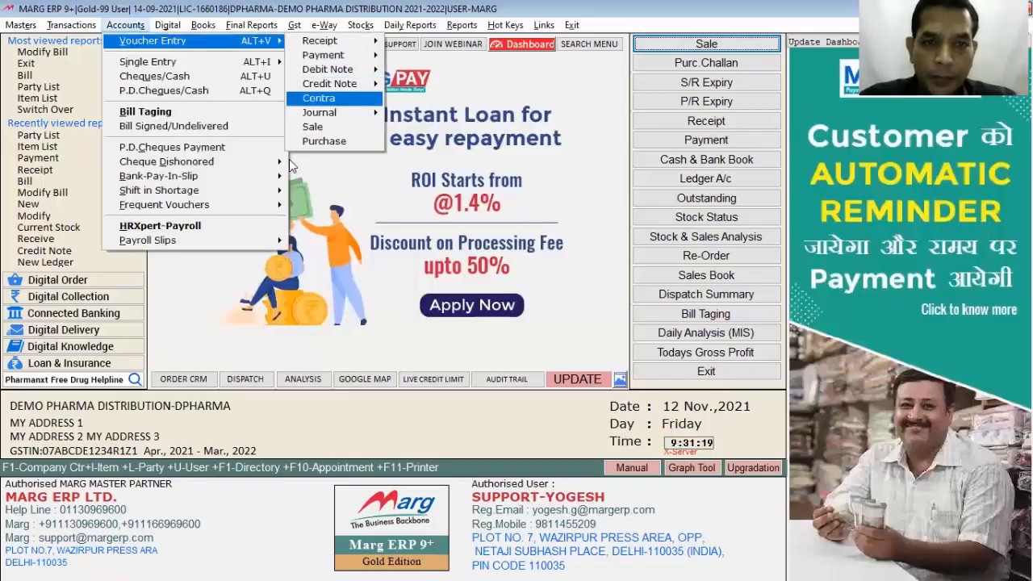
pyautogui.press('Return')
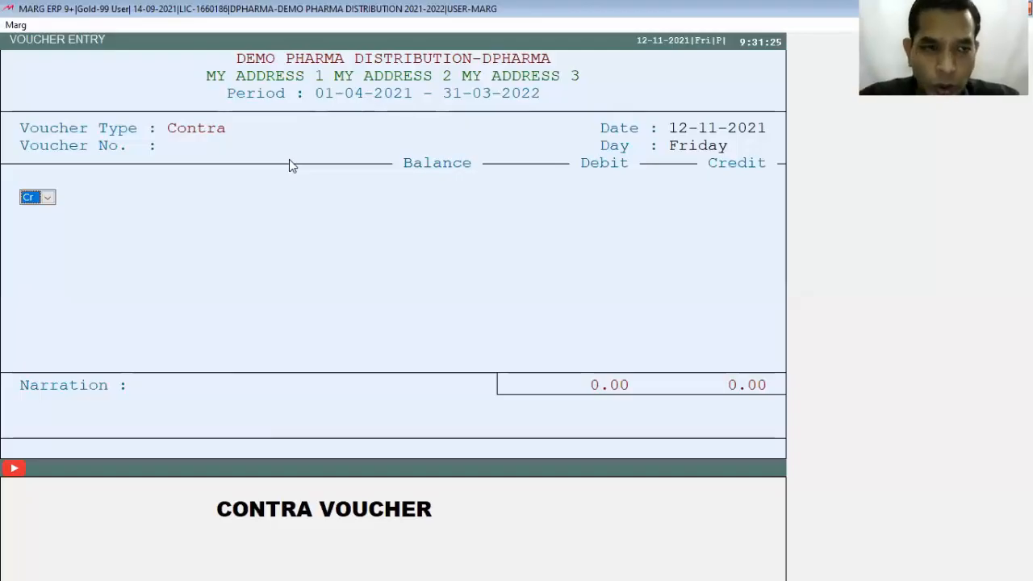
pyautogui.press('Return')
pyautogui.write('CA')
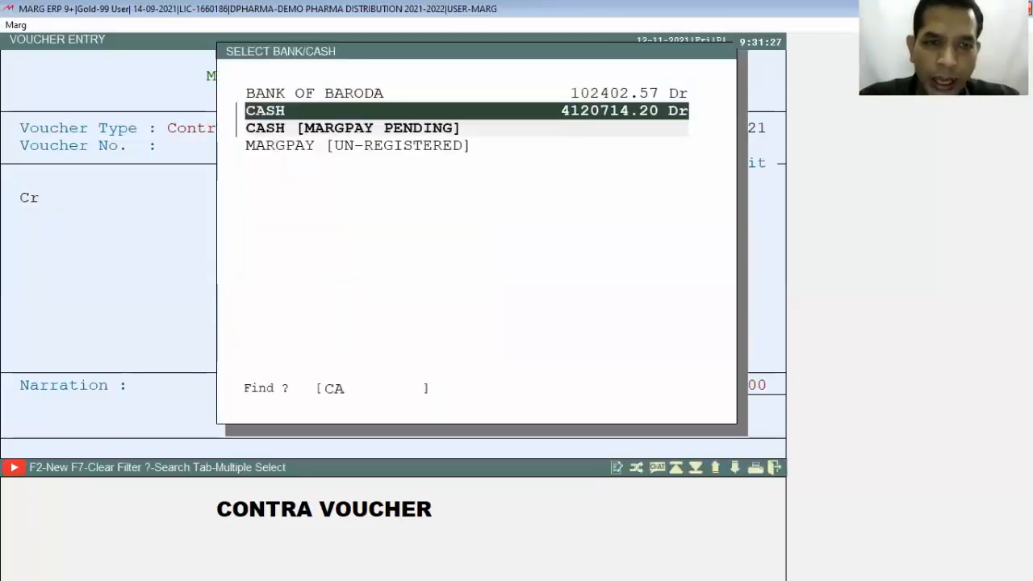
pyautogui.press('Return')
pyautogui.write('20000')
pyautogui.press('Return')
# Debit BANK OF BARODA with 2000 in the contra voucher and enter a cheque/DD/NFT reference
pyautogui.press('Return')
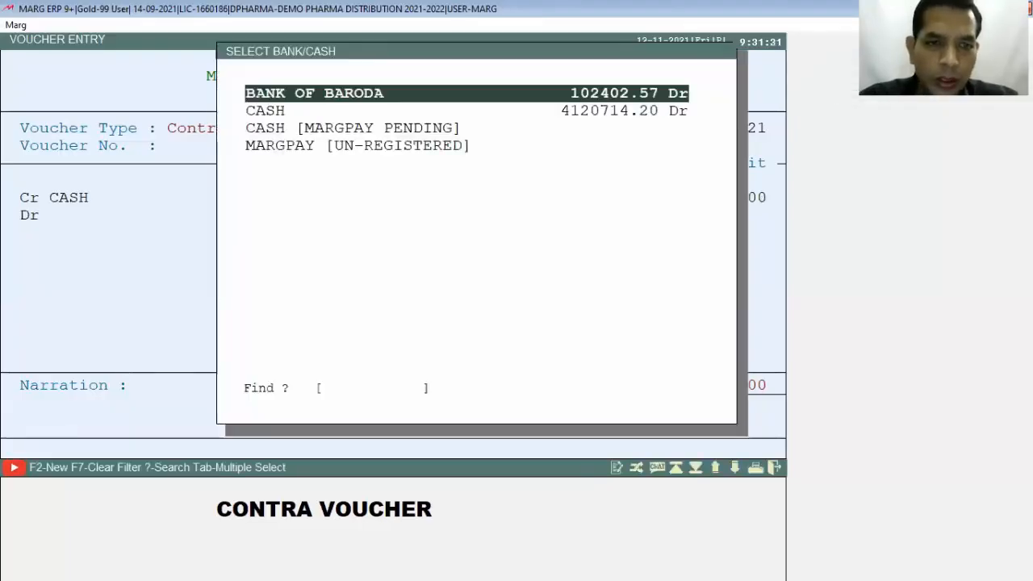
pyautogui.press('Return')
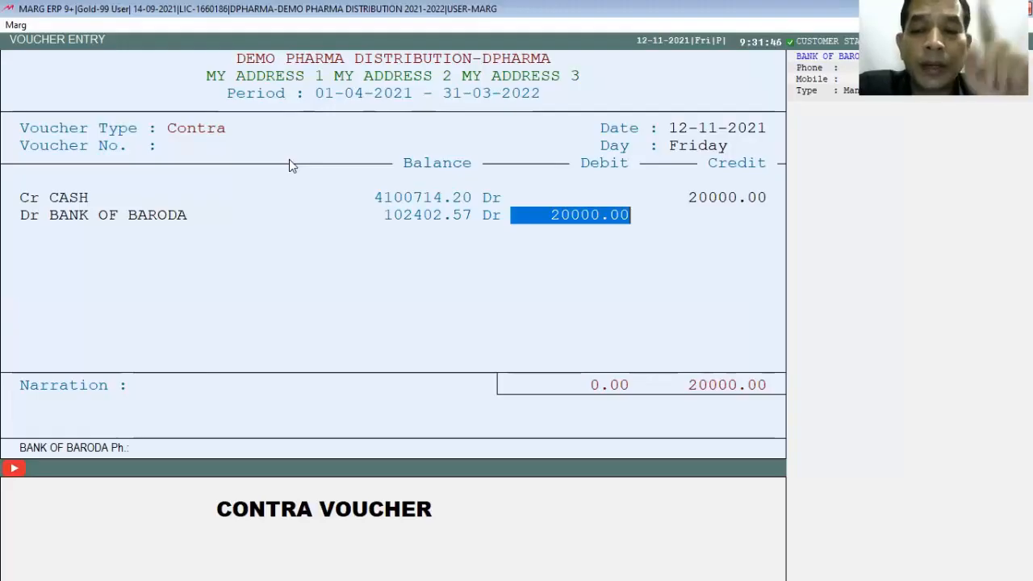
pyautogui.write('2000')
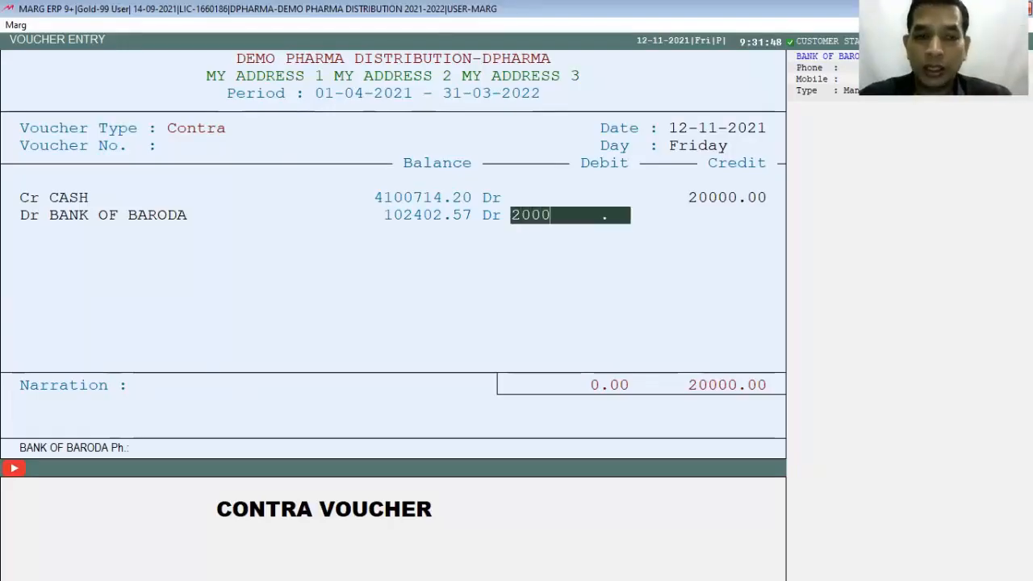
pyautogui.press('Return')
pyautogui.write('4845')
pyautogui.press('Return')
# Add a second BANK OF BARODA debit line of 17999 with its own cheque/DD/NFT reference
pyautogui.press('Return')
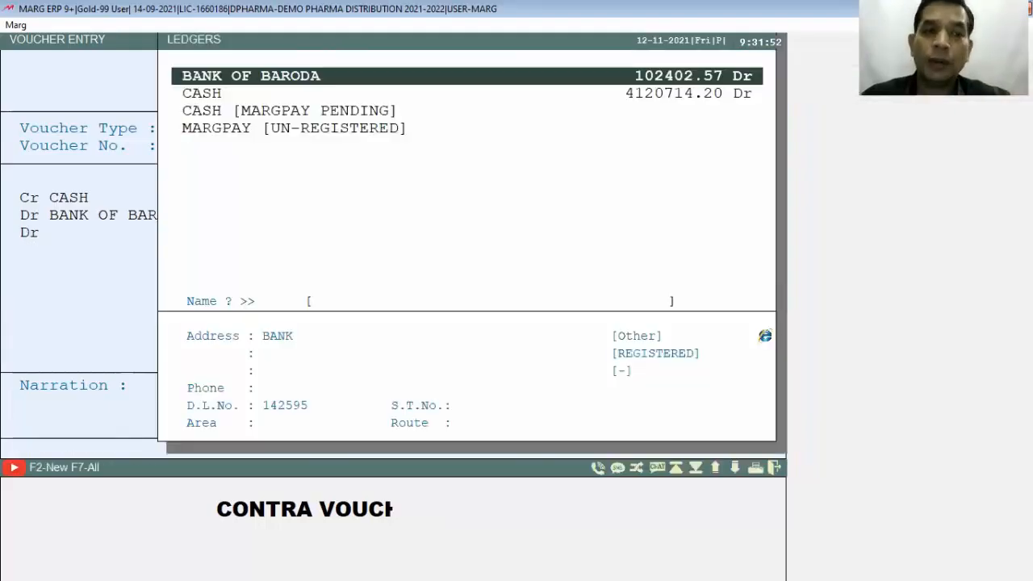
pyautogui.press('Return')
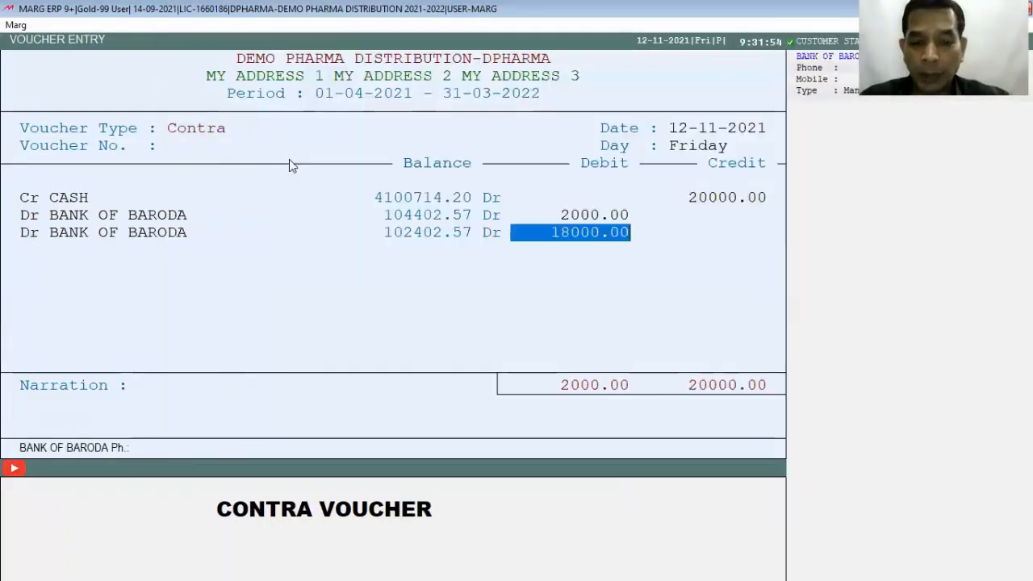
pyautogui.write('17999')
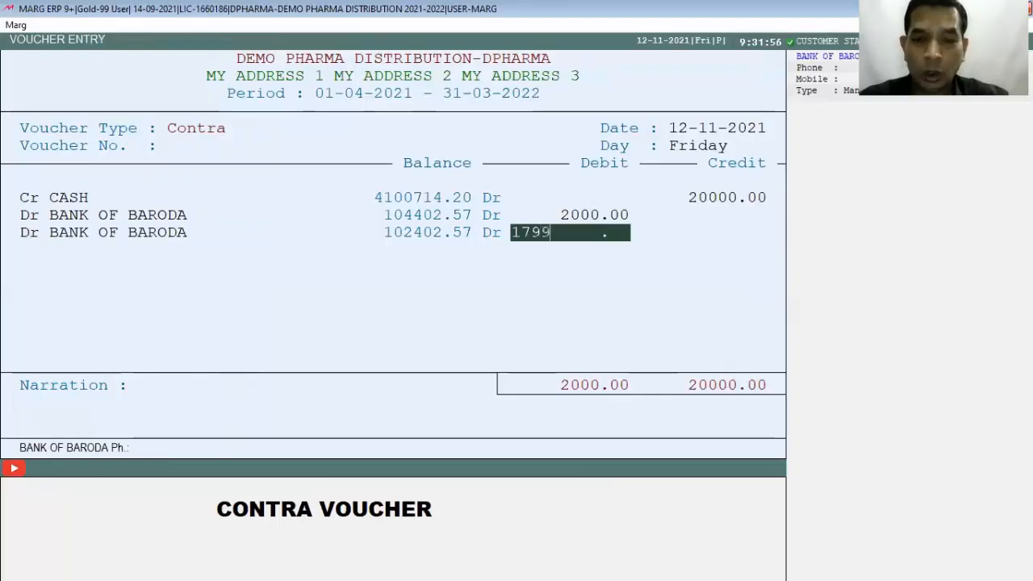
pyautogui.press('Return')
pyautogui.write('12345')
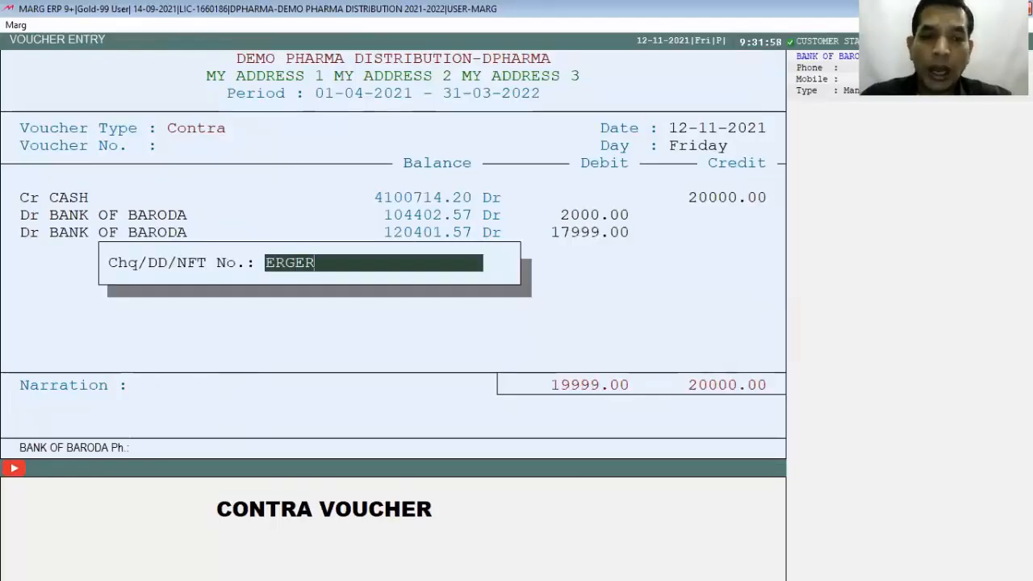
pyautogui.press('Return')
# Add a third BANK OF BARODA debit line of 1.00 with its own cheque/DD/NFT reference
pyautogui.press('Return')
pyautogui.press('Return')
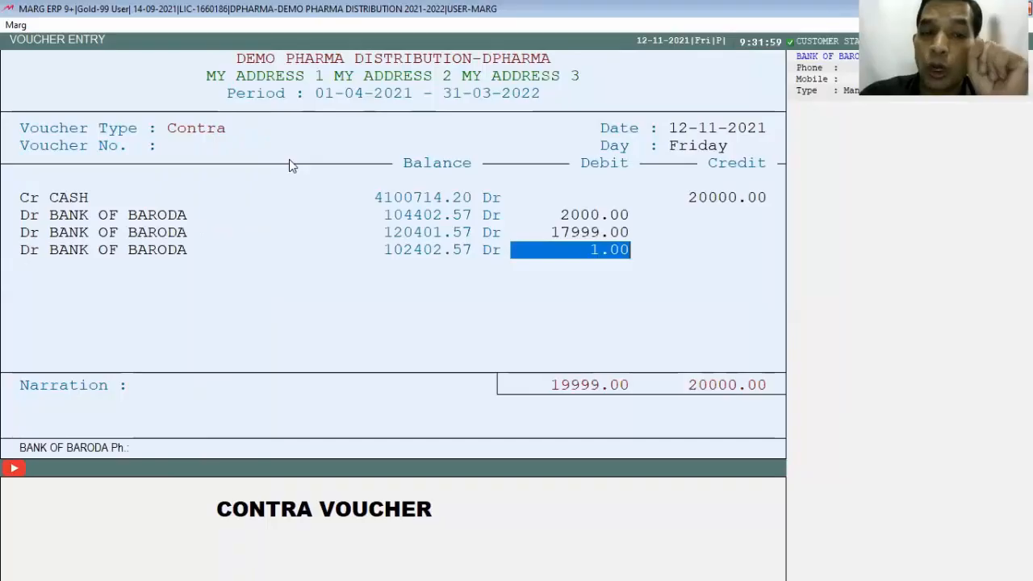
pyautogui.press('Return')
pyautogui.write('5553443')
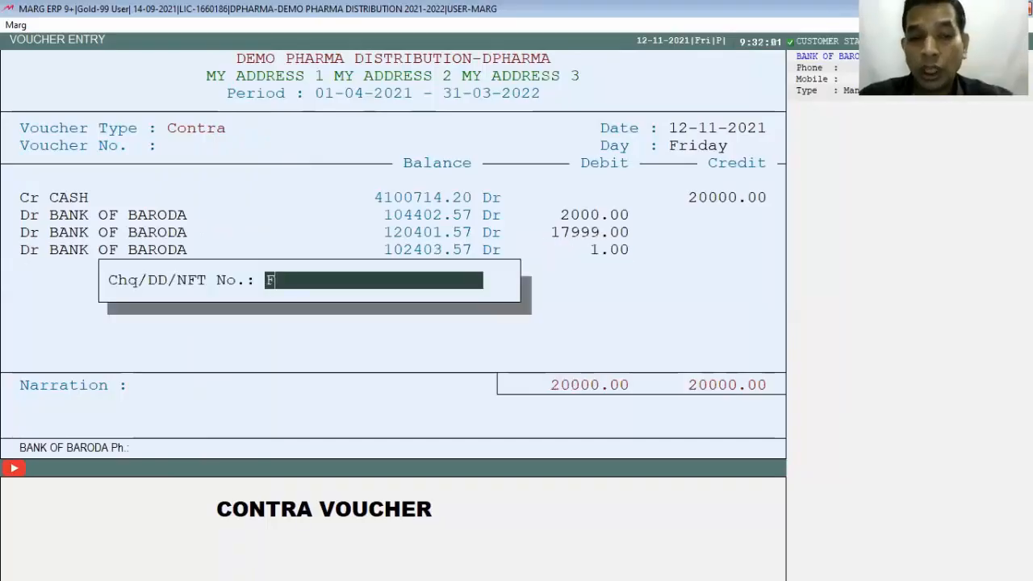
pyautogui.press('Return')
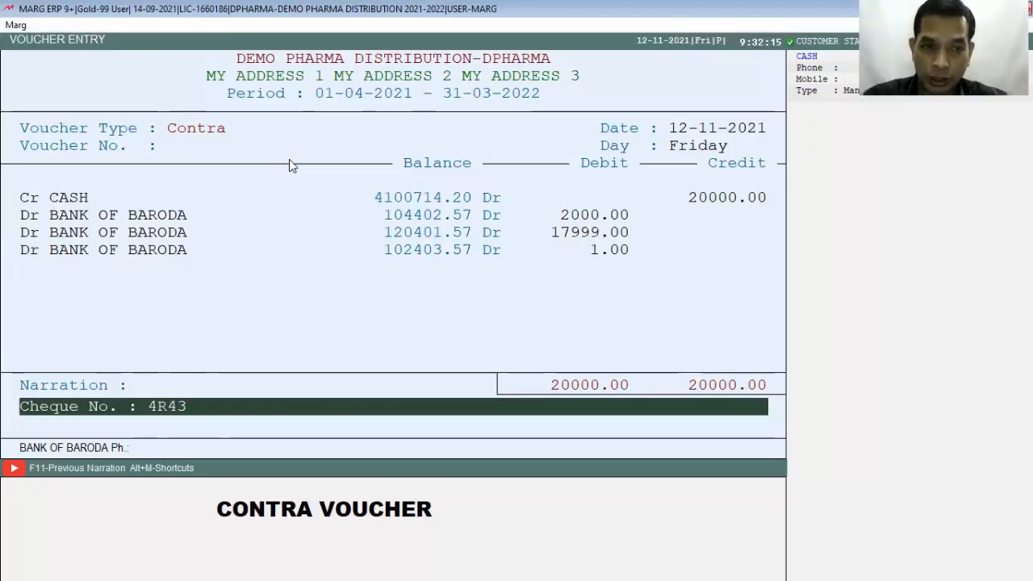
# Change the first BANK OF BARODA debit in the contra voucher to 20000, keeping its cheque/DD/NFT reference
pyautogui.press('Return')
pyautogui.press('Right')
pyautogui.press('Right')
pyautogui.press('Return')
pyautogui.press('Up')
pyautogui.press('Up')
pyautogui.press('Return')
pyautogui.press('Return')
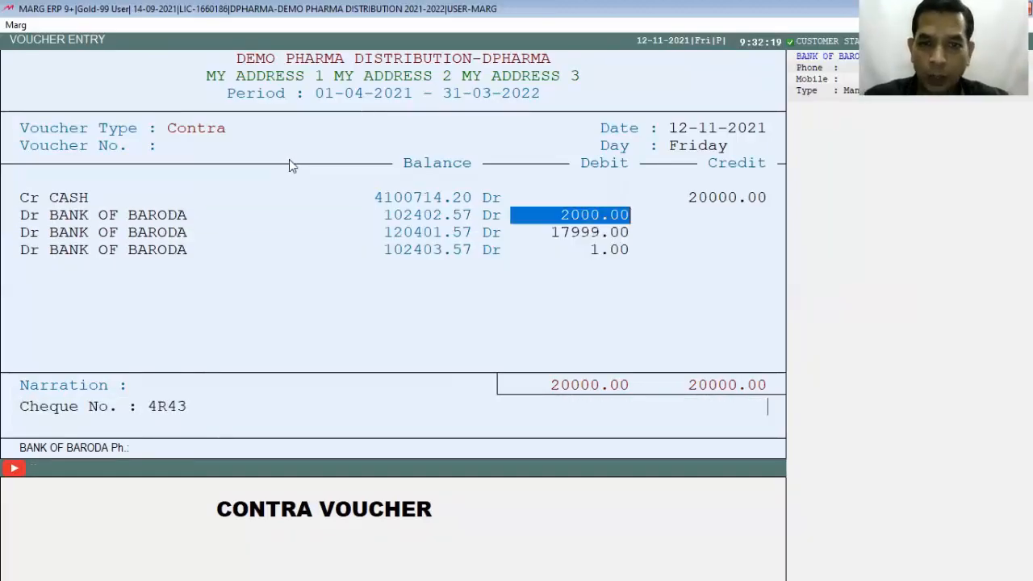
pyautogui.write('20000')
pyautogui.press('Return')
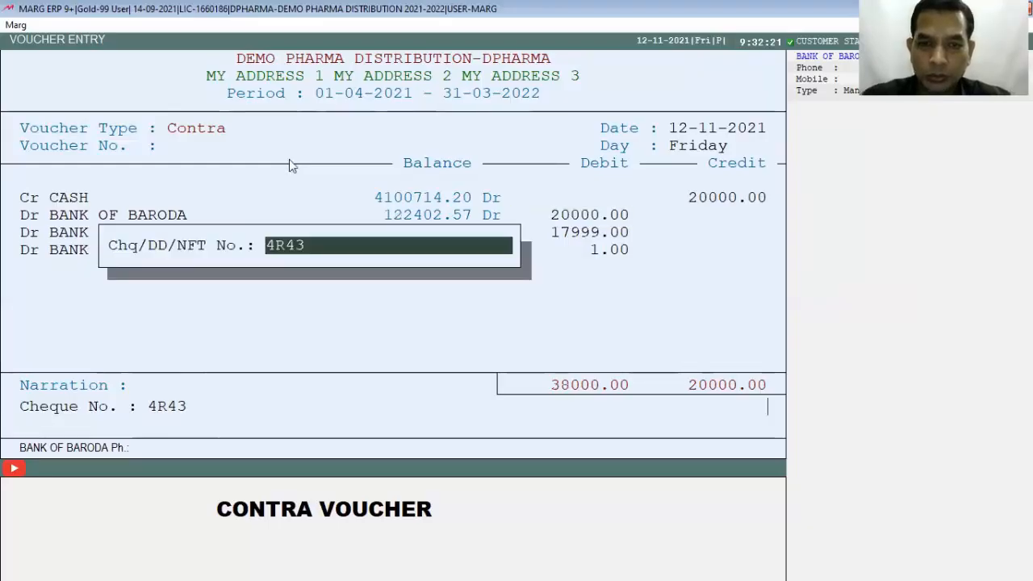
pyautogui.press('Return')
pyautogui.press('Return')
# Set the second BANK OF BARODA debit to 0 and clear its cheque/DD/NFT reference
pyautogui.press('Return')
pyautogui.write('0')
pyautogui.press('Return')
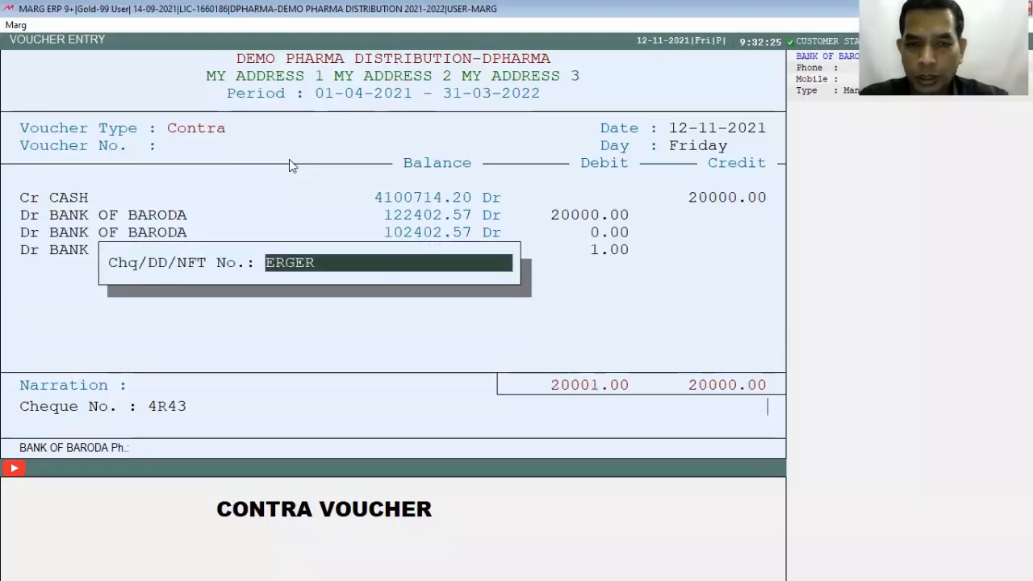
pyautogui.write('RGER')
pyautogui.press('BackSpace')
pyautogui.press('BackSpace')
pyautogui.press('BackSpace')
pyautogui.press('BackSpace')
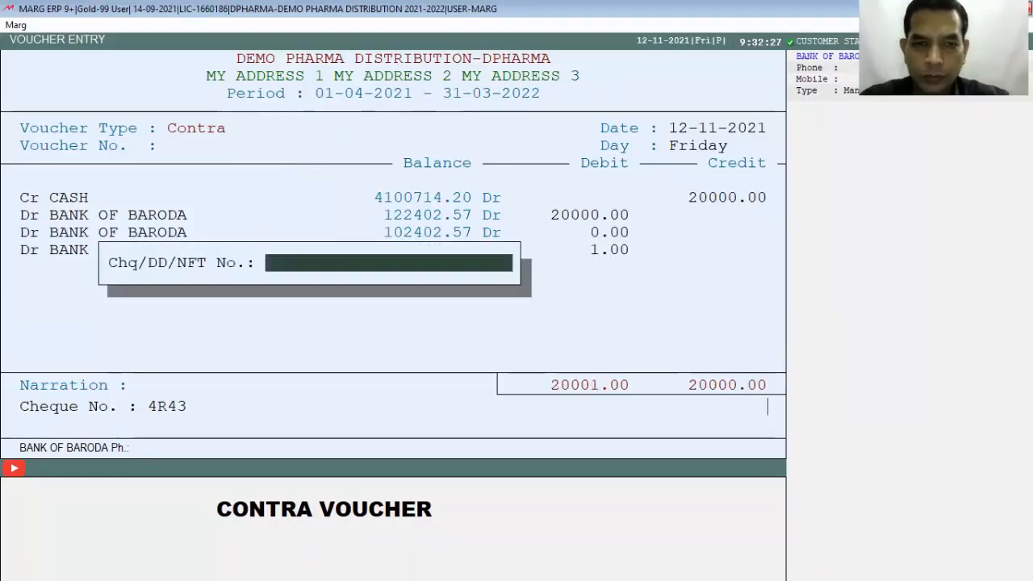
pyautogui.press('Return')
# Set the third BANK OF BARODA debit to 0 and clear its cheque/DD/NFT reference
pyautogui.press('Return')
pyautogui.press('Return')
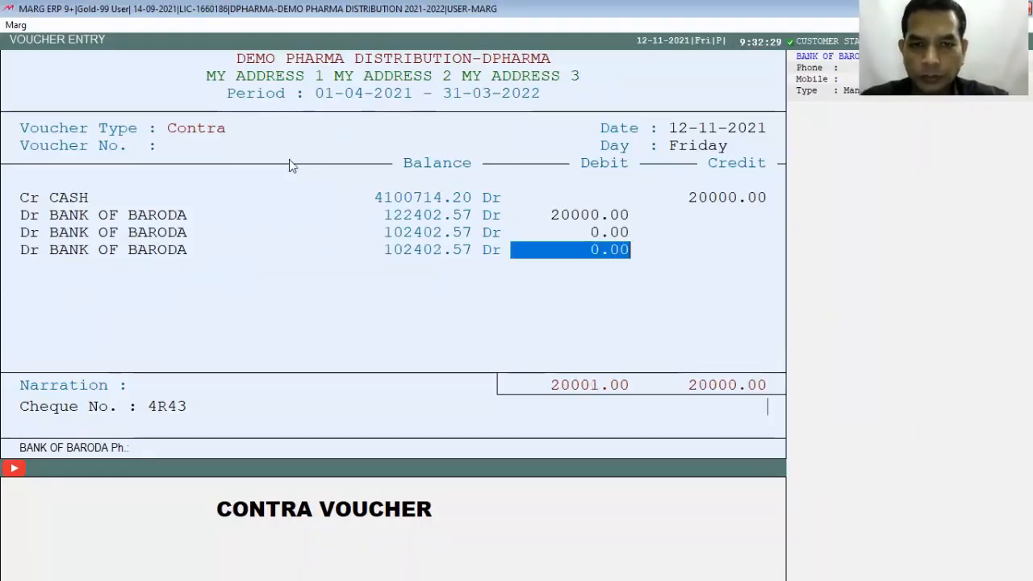
pyautogui.press('Return')
pyautogui.press('Delete')
pyautogui.press('Delete')
pyautogui.press('Delete')
pyautogui.press('Delete')
pyautogui.press('Delete')
pyautogui.press('Delete')
pyautogui.press('Delete')
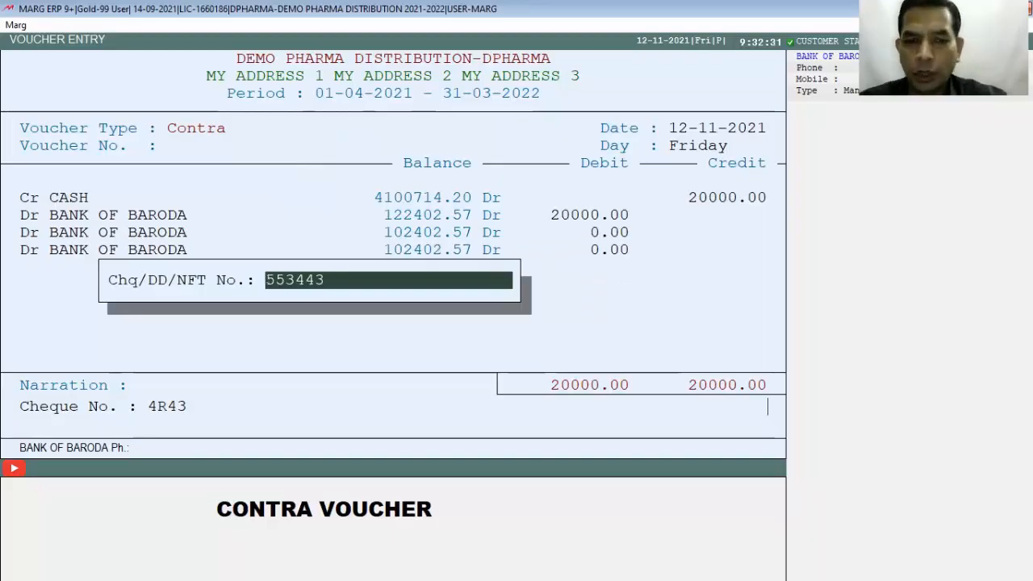
# Save the contra voucher and return to the main screen
pyautogui.press('Return')
pyautogui.press('Return')
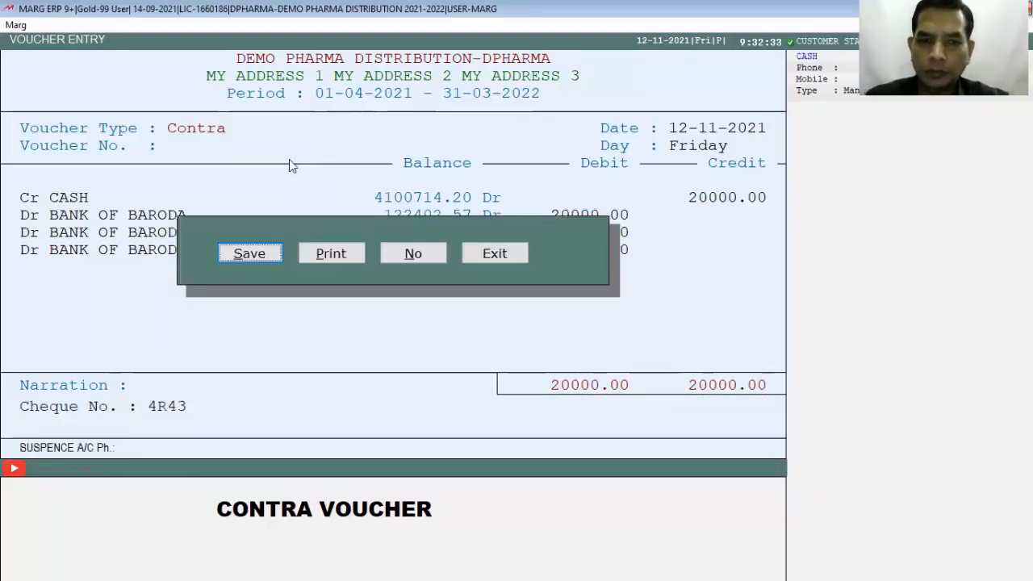
pyautogui.press('Return')
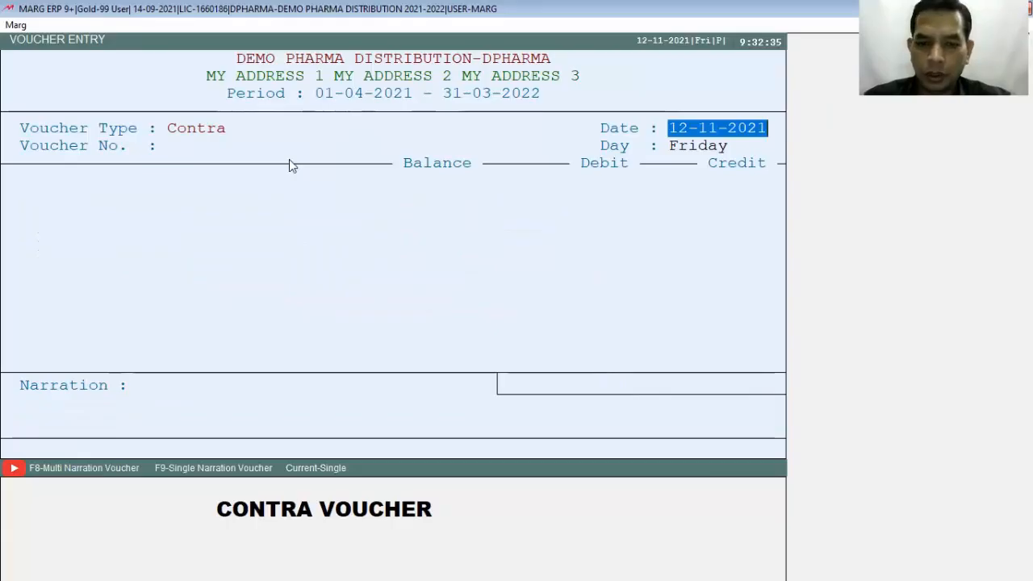
pyautogui.press('Escape')
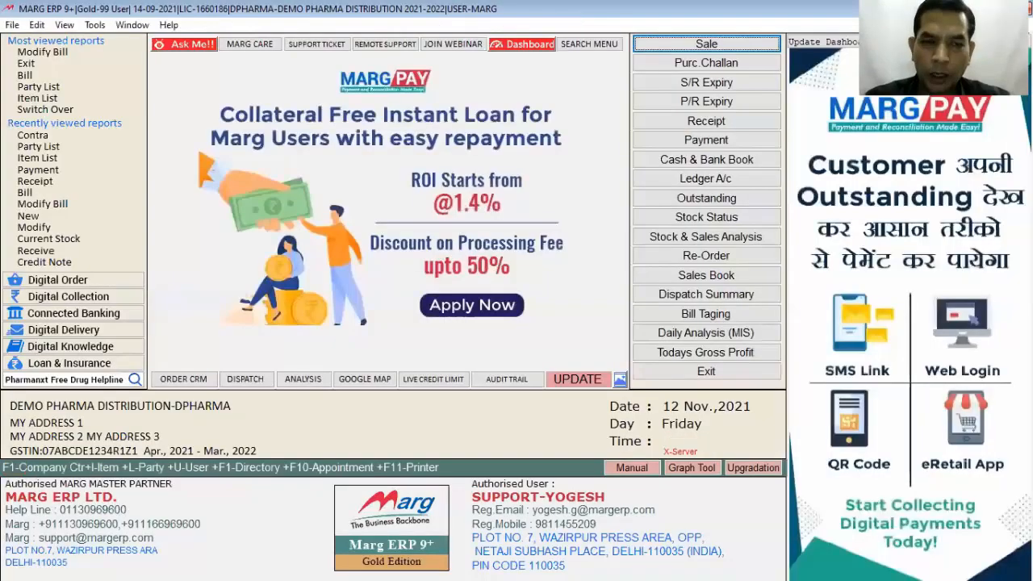
# Review the CASH and BANK OF BARODA ledger balances resulting from the saved contra voucher
pyautogui.hotkey('ctrl', 'l')
pyautogui.write('CASH')
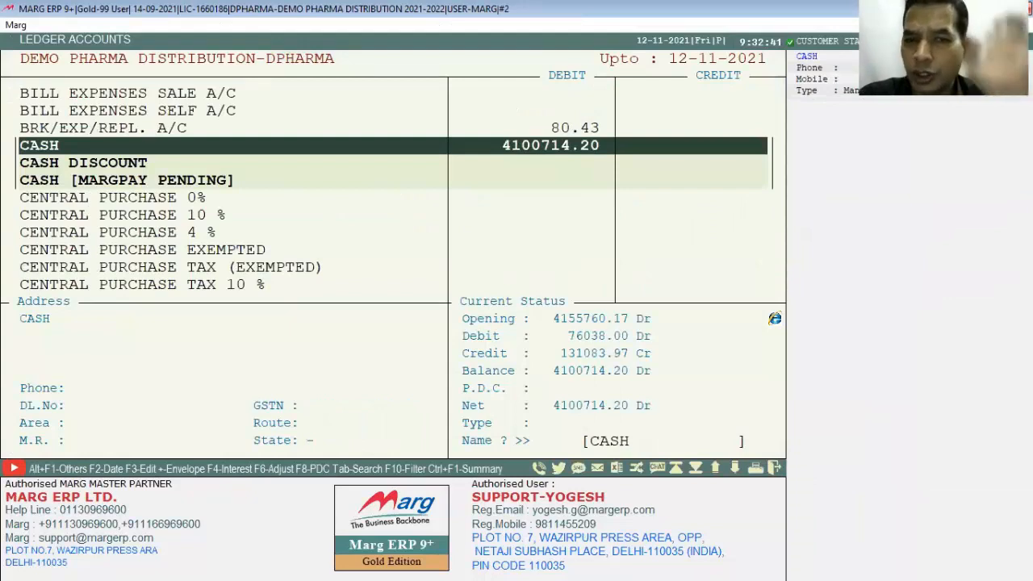
pyautogui.press('Escape')
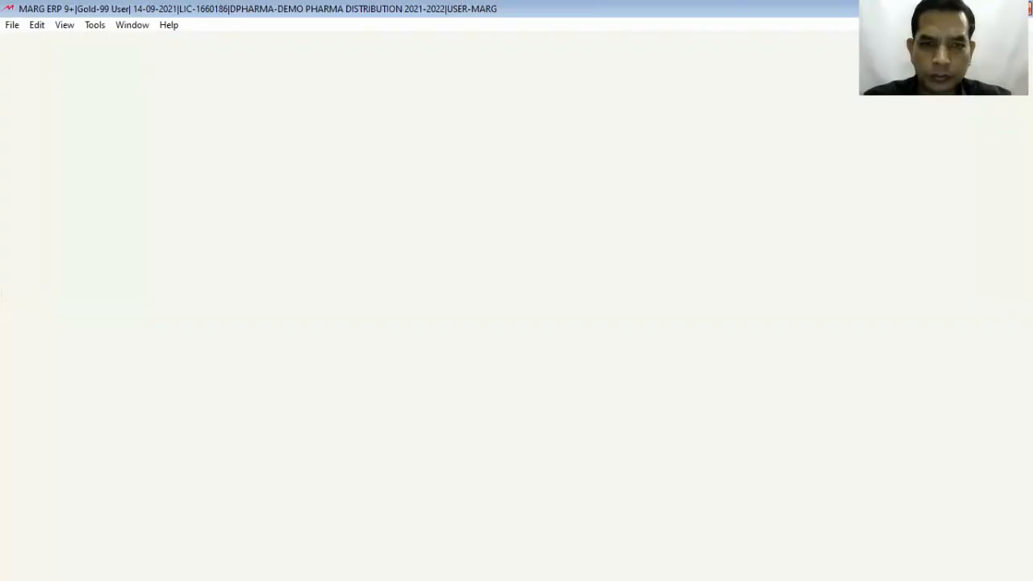
pyautogui.write('BAN')
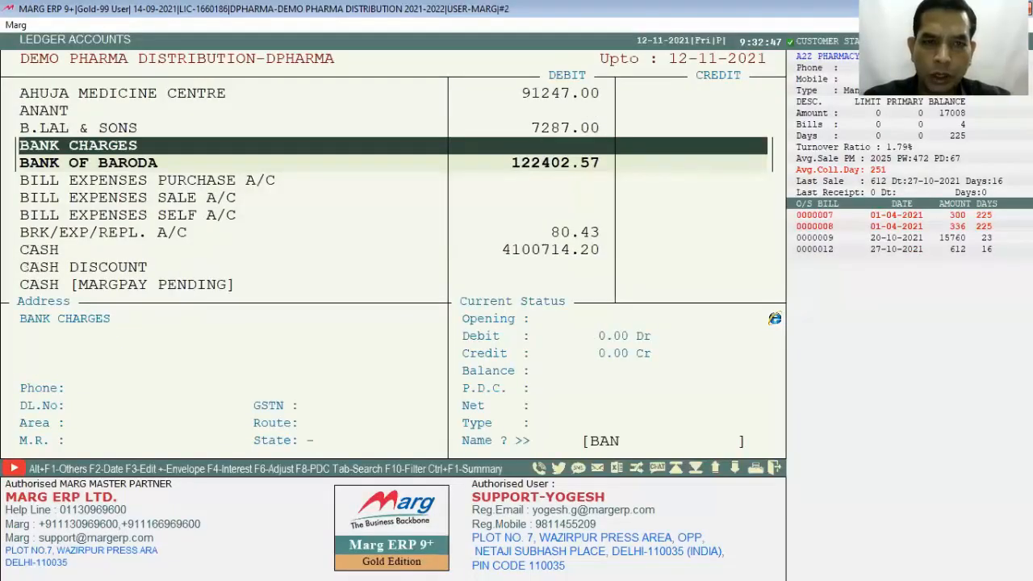
pyautogui.press('Down')
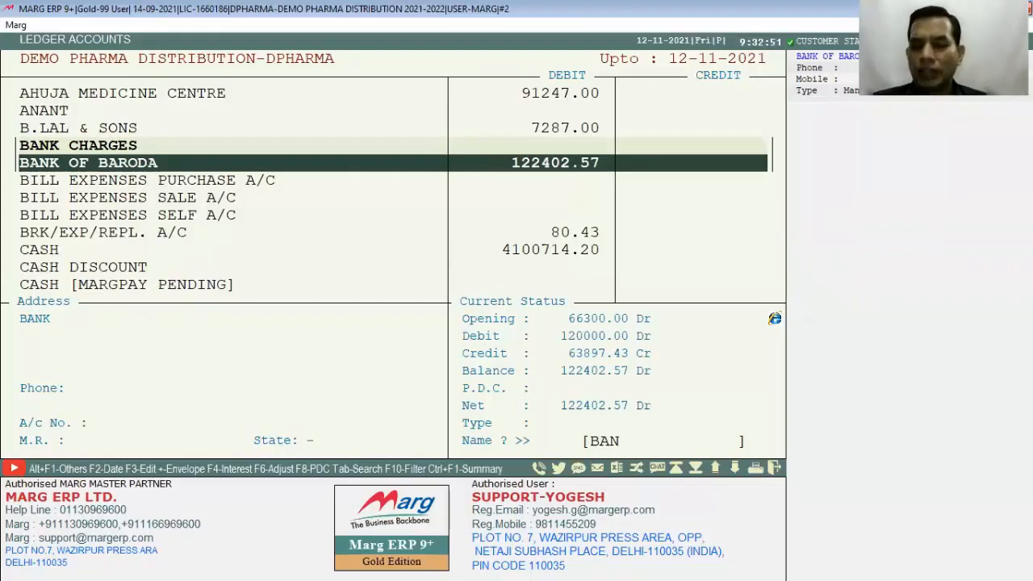
pyautogui.press('Escape')
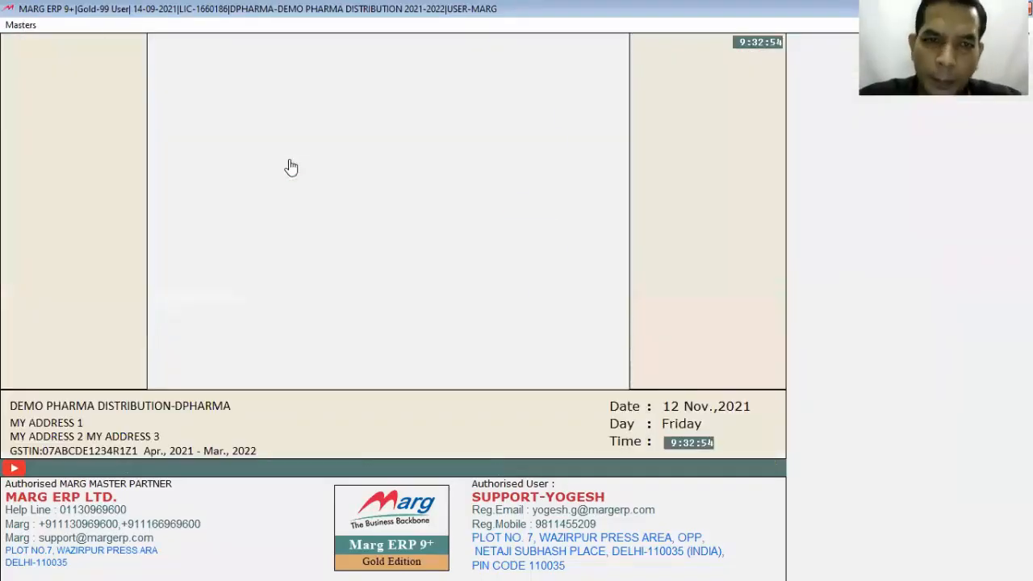
# Start a new sales accounting voucher dated 12-11-2021
pyautogui.hotkey('alt', 'a')
pyautogui.press('Up')
pyautogui.press('Up')
pyautogui.press('Down')
pyautogui.press('Down')
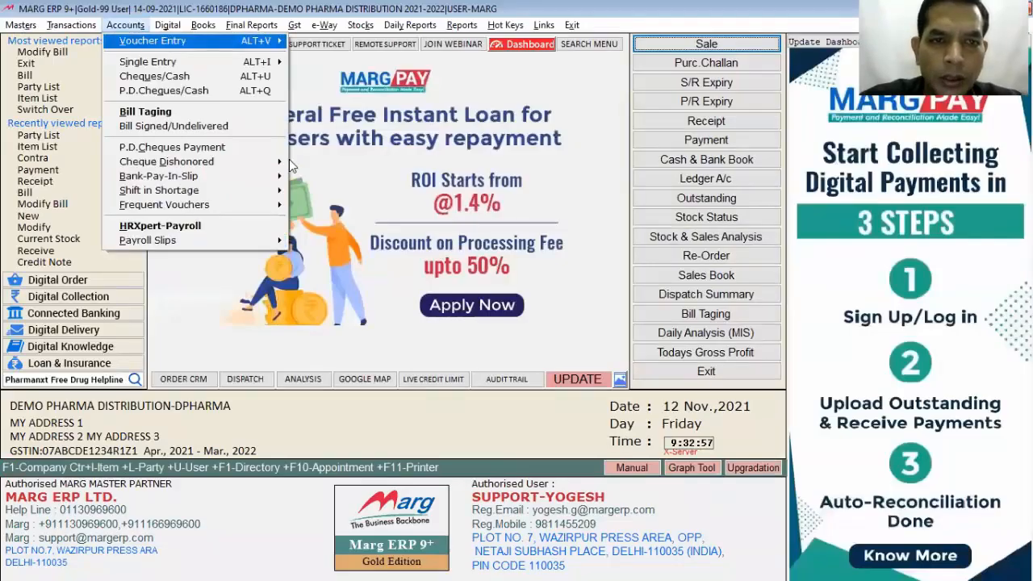
pyautogui.press('Right')
pyautogui.press('Down')
pyautogui.press('Down')
pyautogui.press('Down')
pyautogui.press('Down')
pyautogui.press('Down')
pyautogui.press('Down')
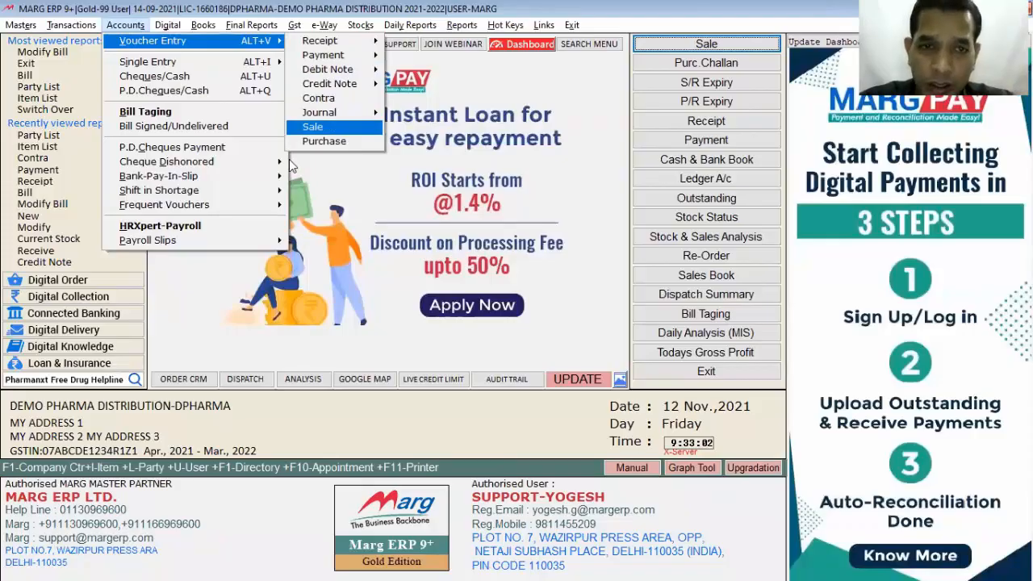
pyautogui.press('Return')
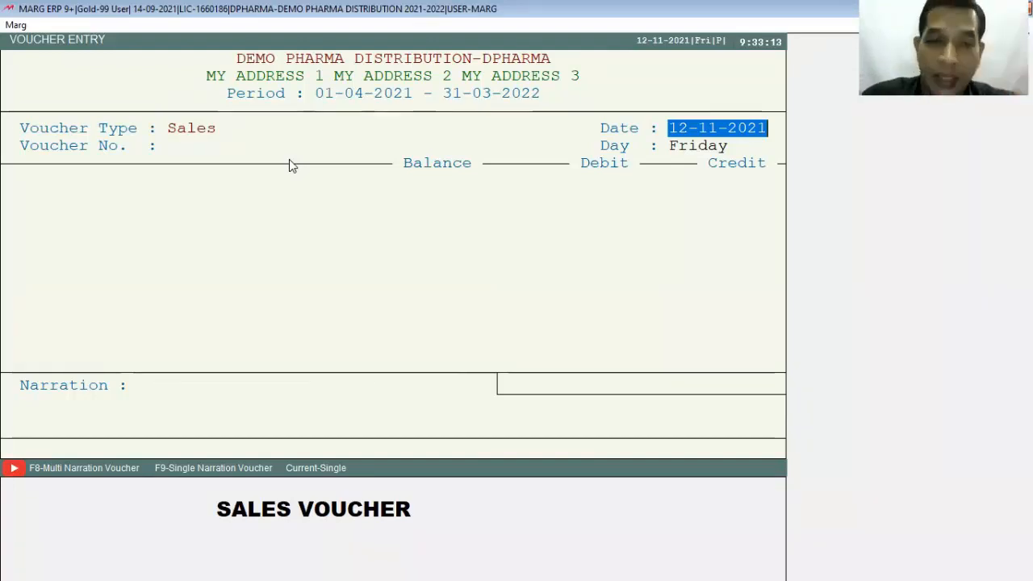
pyautogui.press('Return')
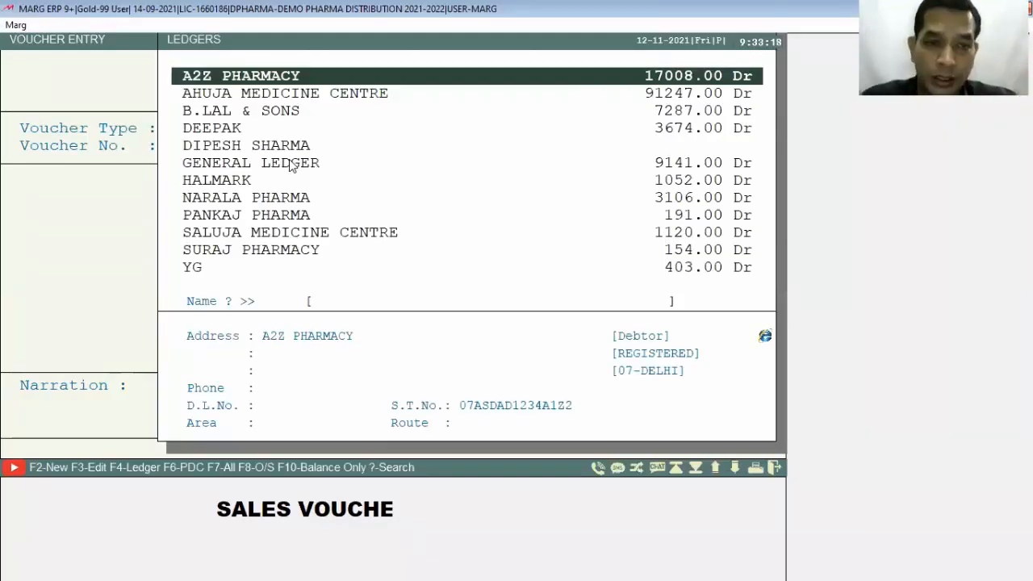
# Choose the customer's ledger for the sales voucher and add HSN/SAC 12345678 at 6+6 GST to its GST summary
pyautogui.write('DI')
pyautogui.press('Return')
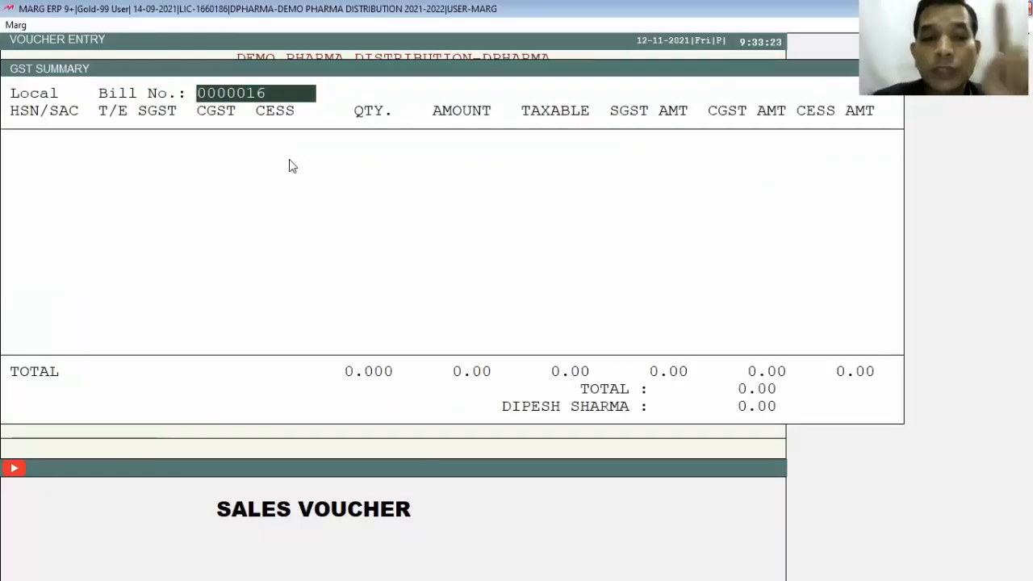
pyautogui.press('Return')
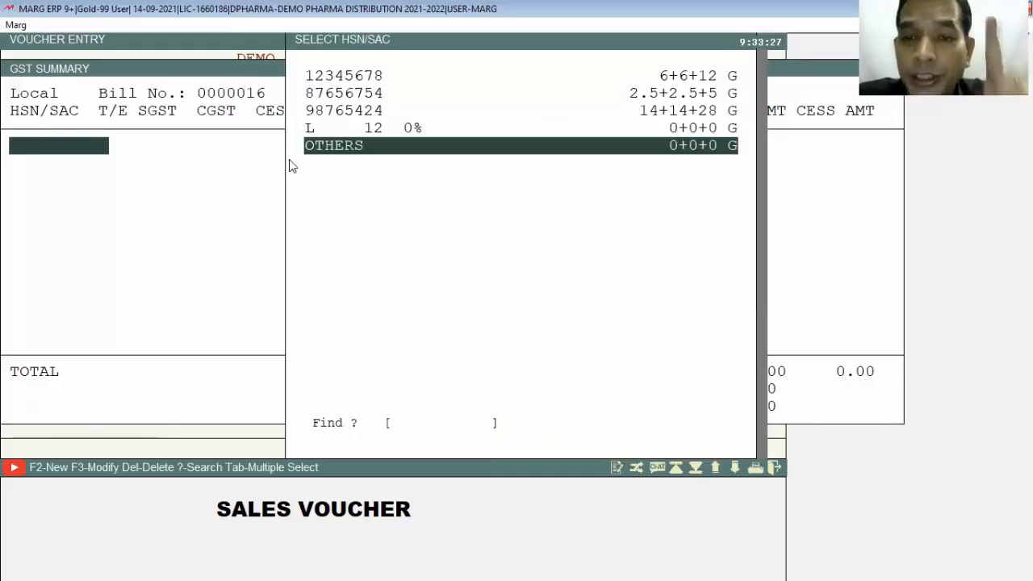
pyautogui.press('Up')
pyautogui.press('Up')
pyautogui.press('Up')
pyautogui.press('Up')
pyautogui.press('Return')
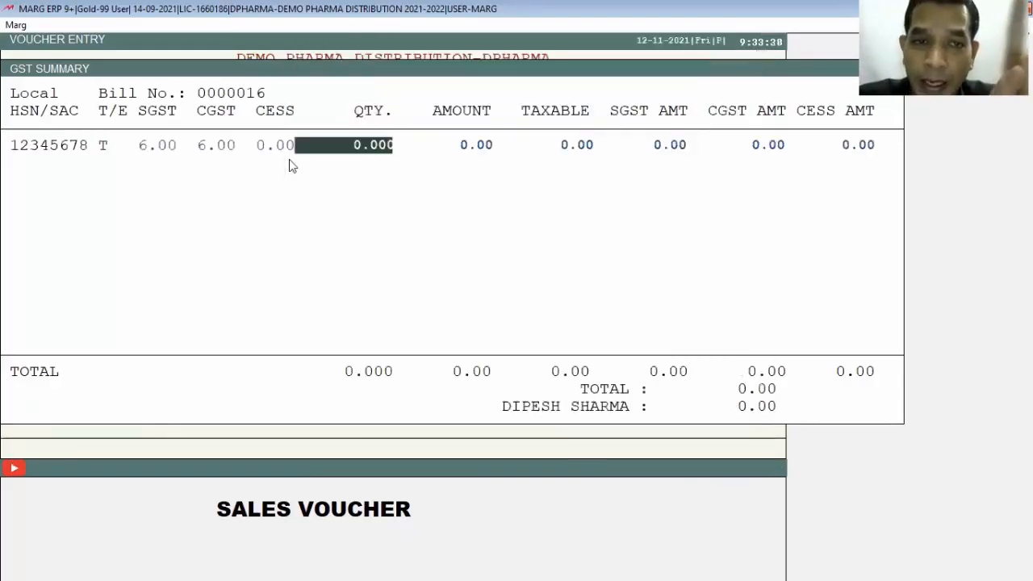
# Enter quantity 10 and a taxable amount of 5000.00 for the HSN/SAC 12345678 line, accepting the calculated SGST and CGST
pyautogui.write('10')
pyautogui.press('Return')
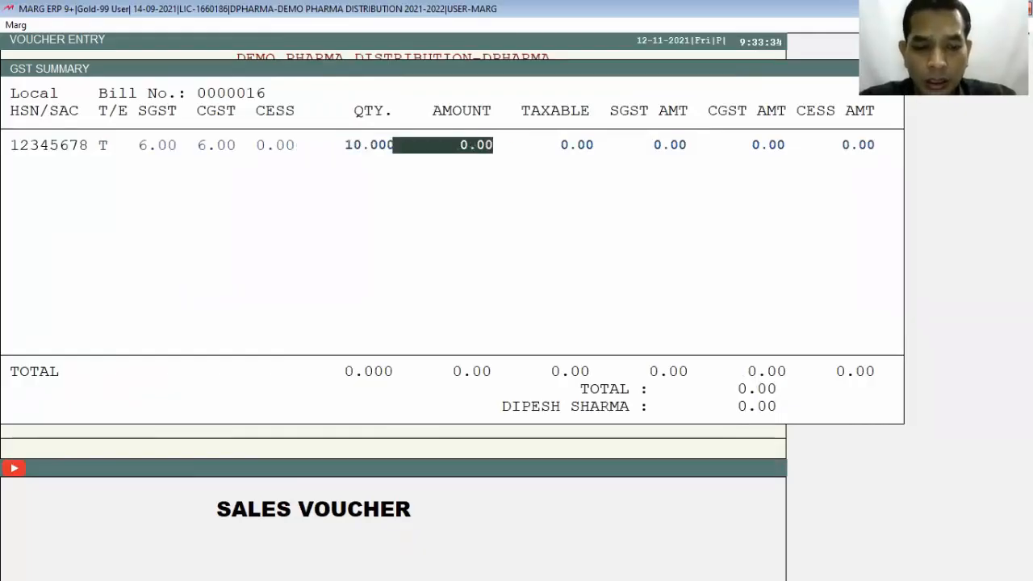
pyautogui.write('5000')
pyautogui.press('Return')
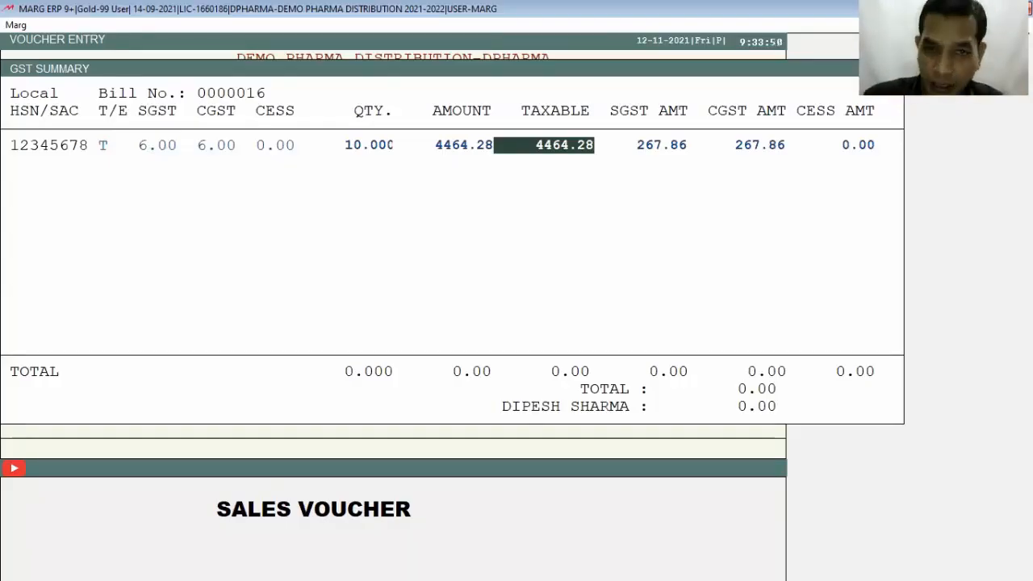
pyautogui.press('Up')
pyautogui.write('5000')
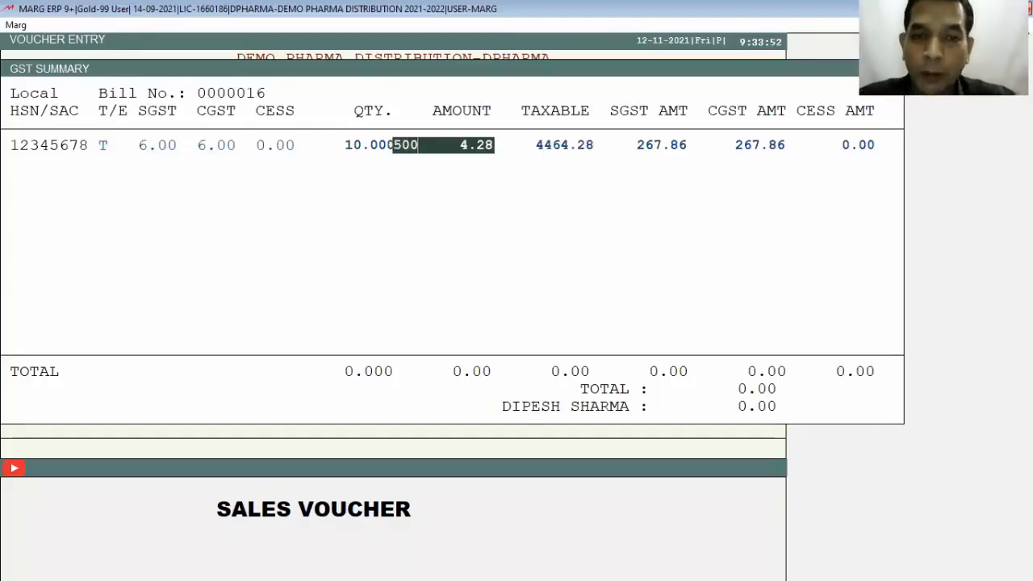
pyautogui.press('Return')
pyautogui.press('Return')
pyautogui.press('Return')
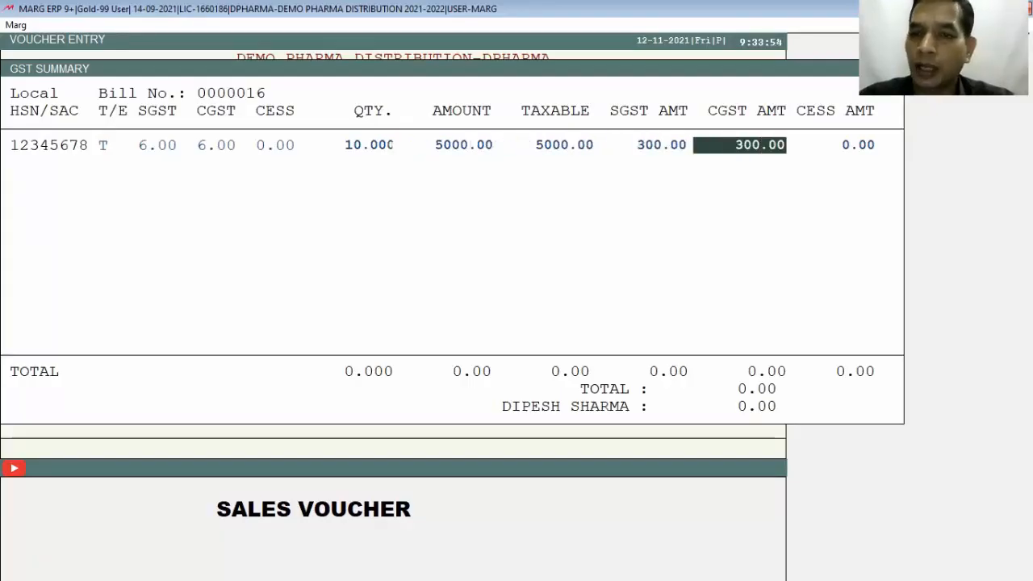
pyautogui.press('Return')
pyautogui.press('Escape')
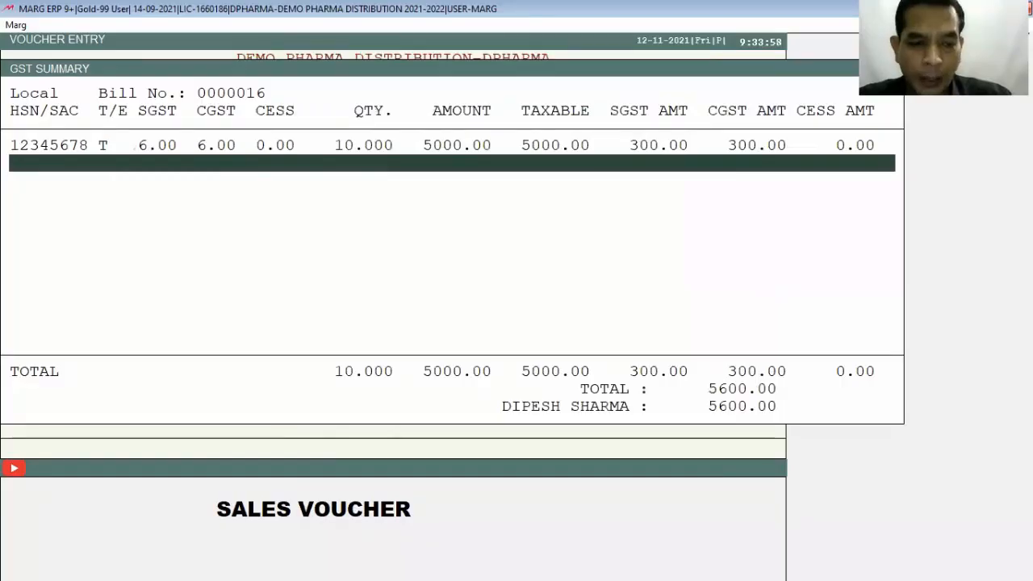
# Allocate the customer's 5600.00 Dr as a new bill reference and give the sales voucher number 1234
pyautogui.press('Escape')
pyautogui.press('Return')
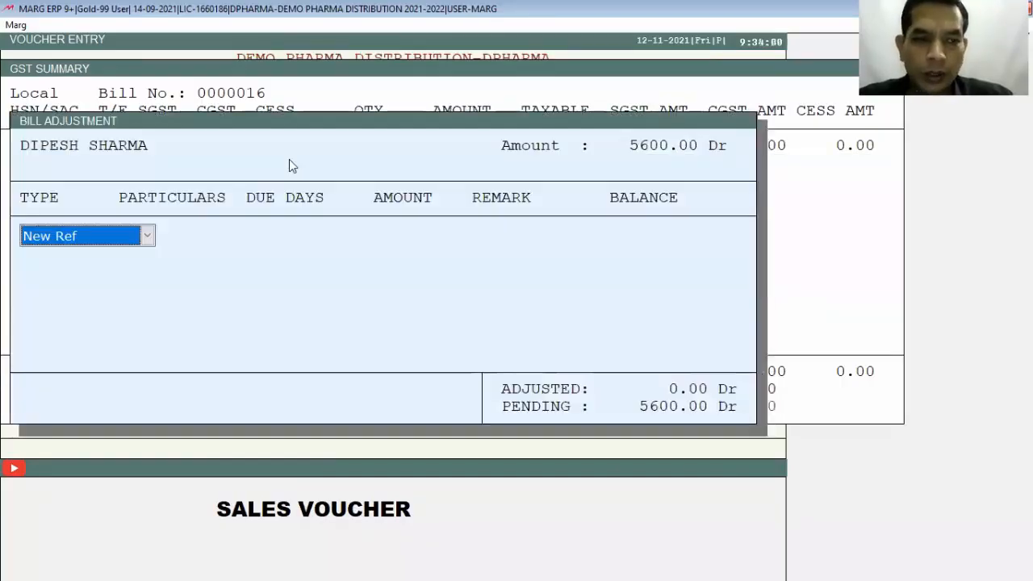
pyautogui.press('Return')
pyautogui.press('Return')
pyautogui.press('Return')
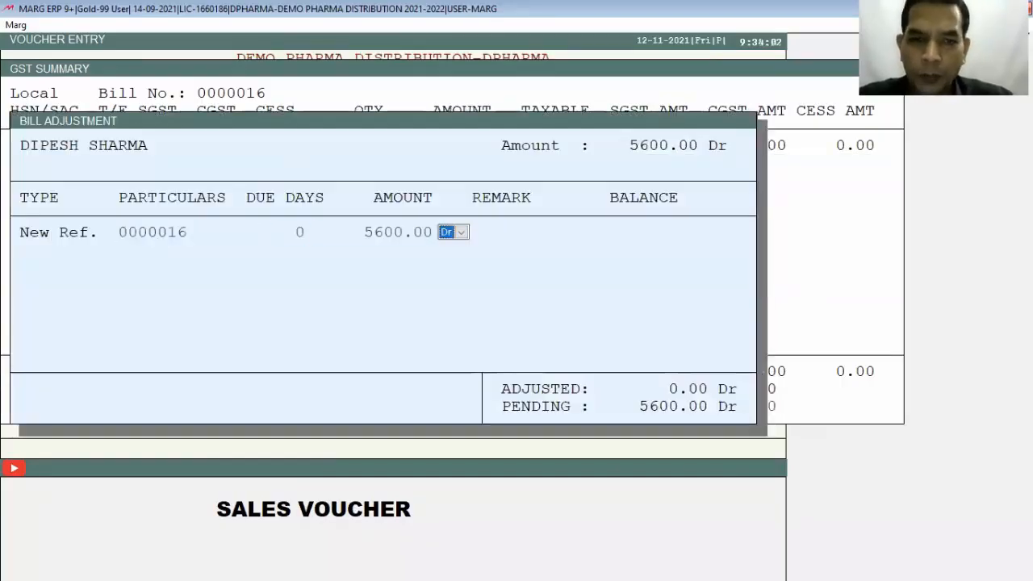
pyautogui.press('Return')
pyautogui.press('Return')
pyautogui.press('Return')
pyautogui.press('Return')
pyautogui.press('Return')
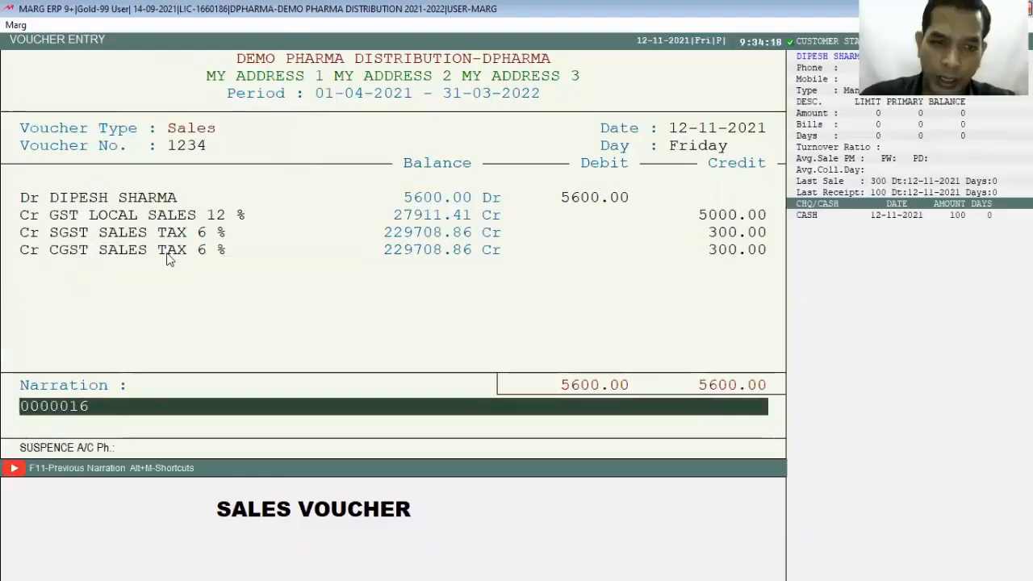
# Add the narration FOR CREDIT SALE, then save the sales voucher and leave voucher entry
pyautogui.press('Return')
pyautogui.write('FOR CRE')
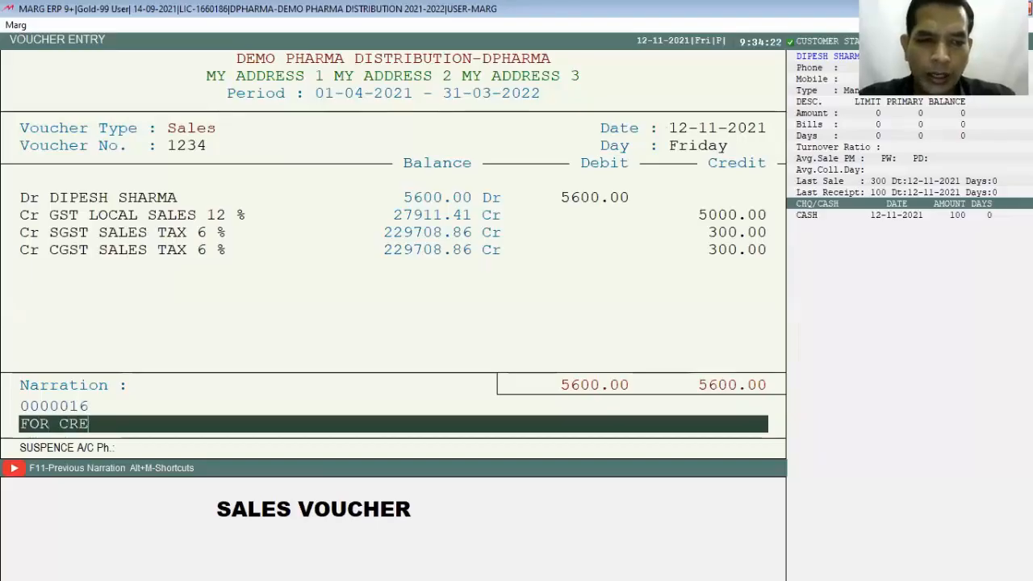
pyautogui.write('DIT SALE')
pyautogui.press('Return')
pyautogui.press('Return')
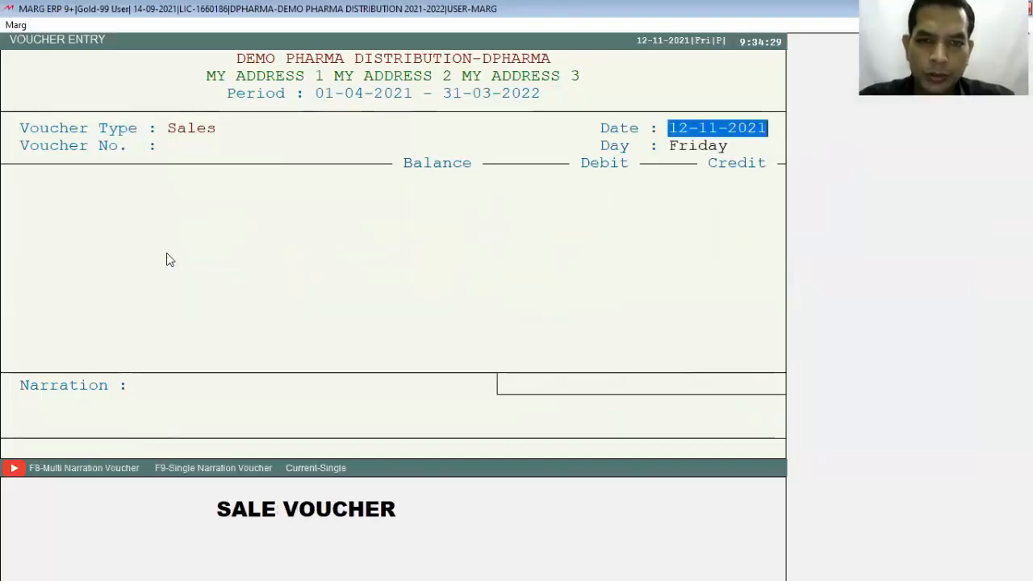
pyautogui.press('Escape')
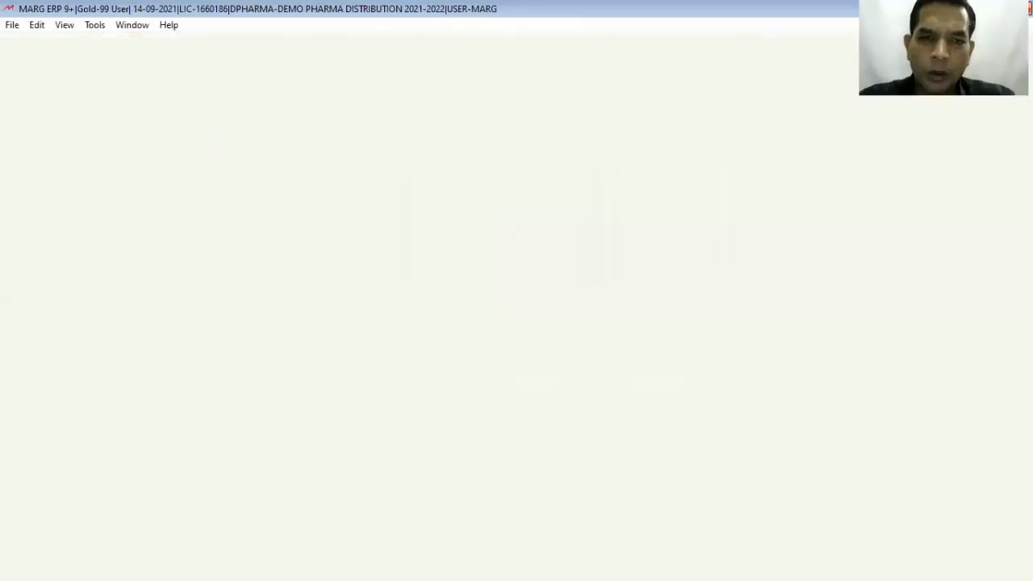